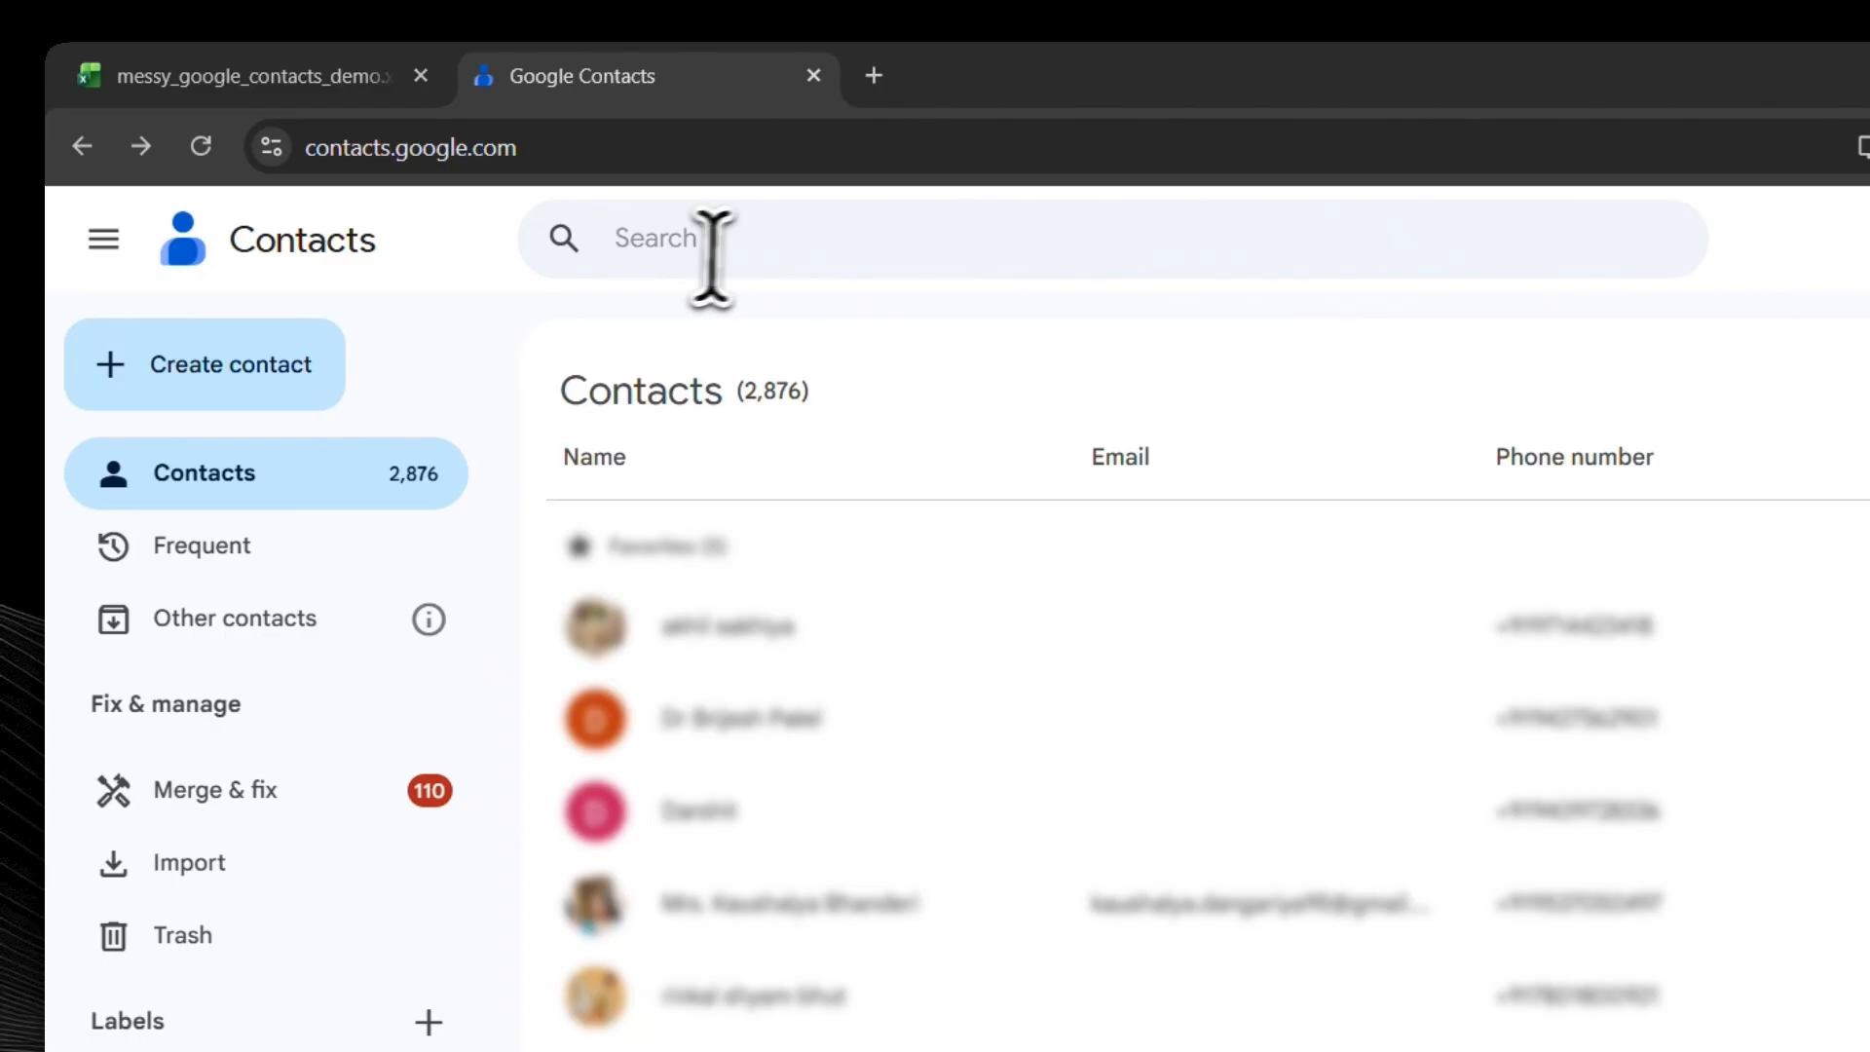
# - Export all contacts in Google CSV format and check the downloaded file in the browser's download list
pyautogui.moveTo(593, 149); pyautogui.dragTo(180, 137)
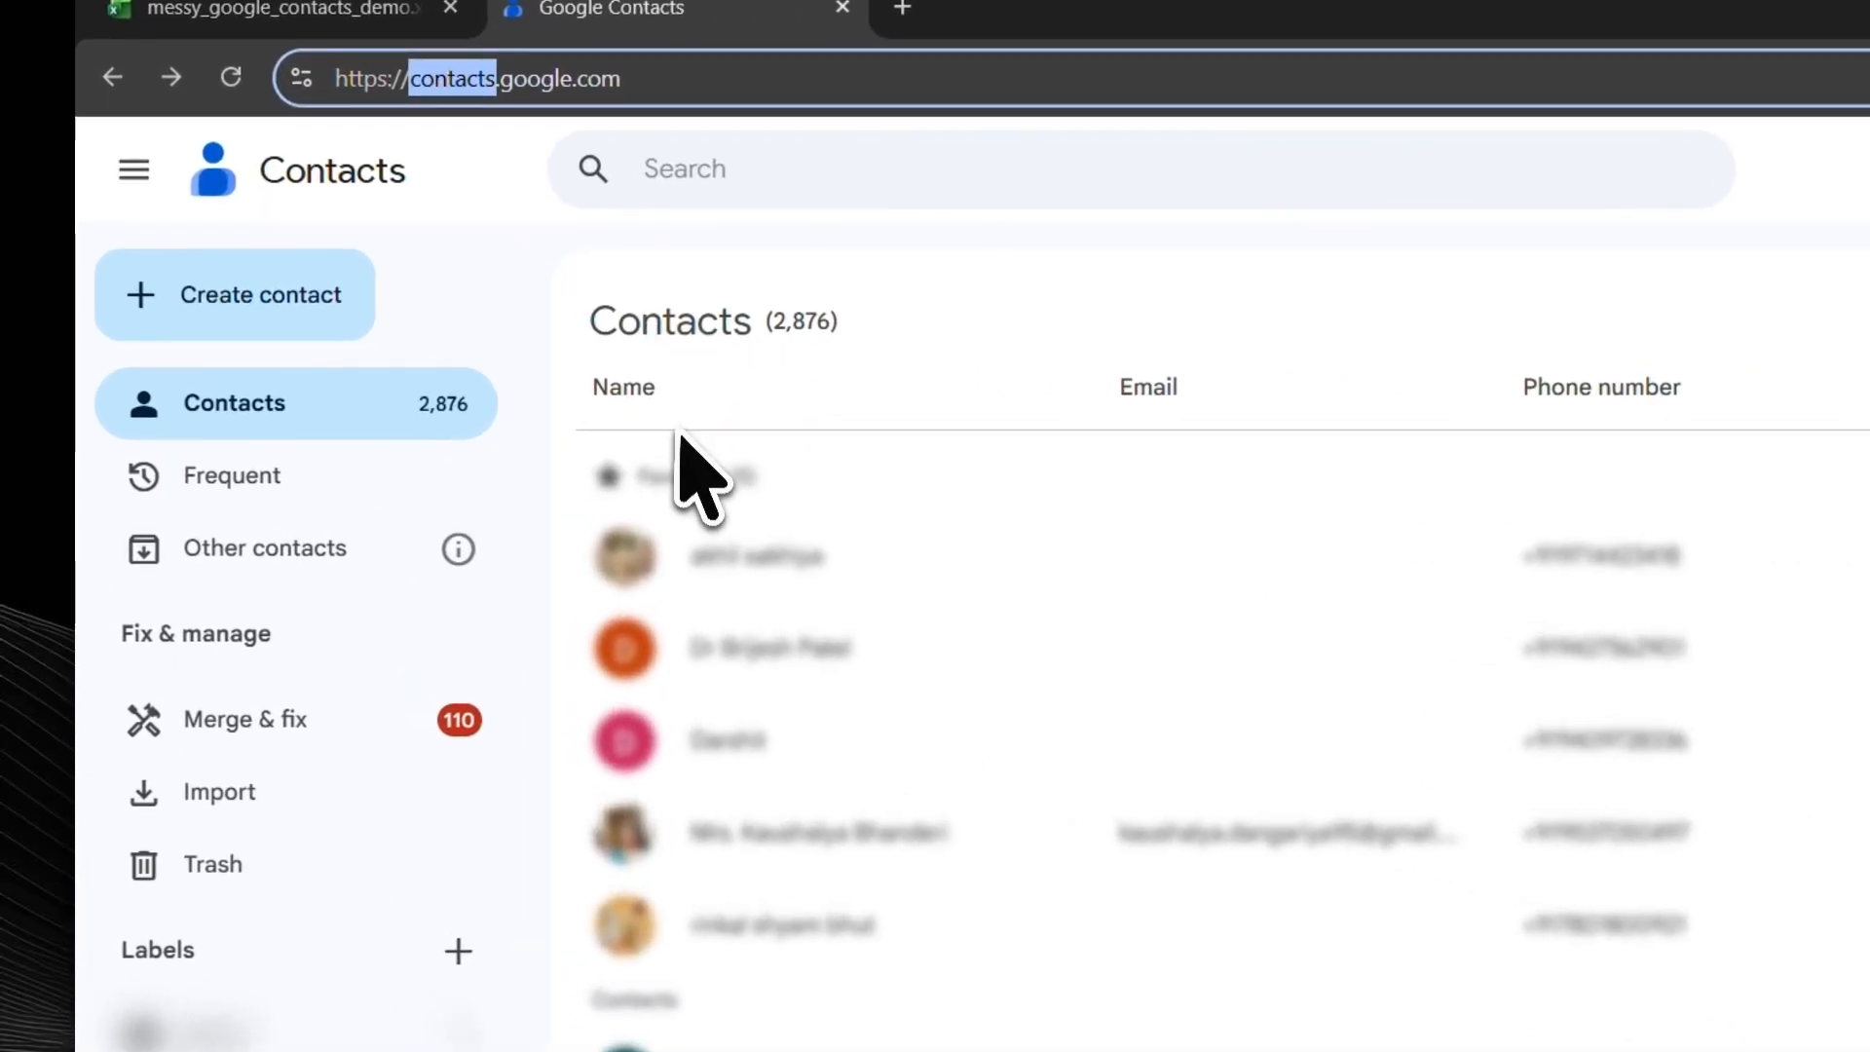
pyautogui.moveTo(810, 376); pyautogui.dragTo(731, 377)
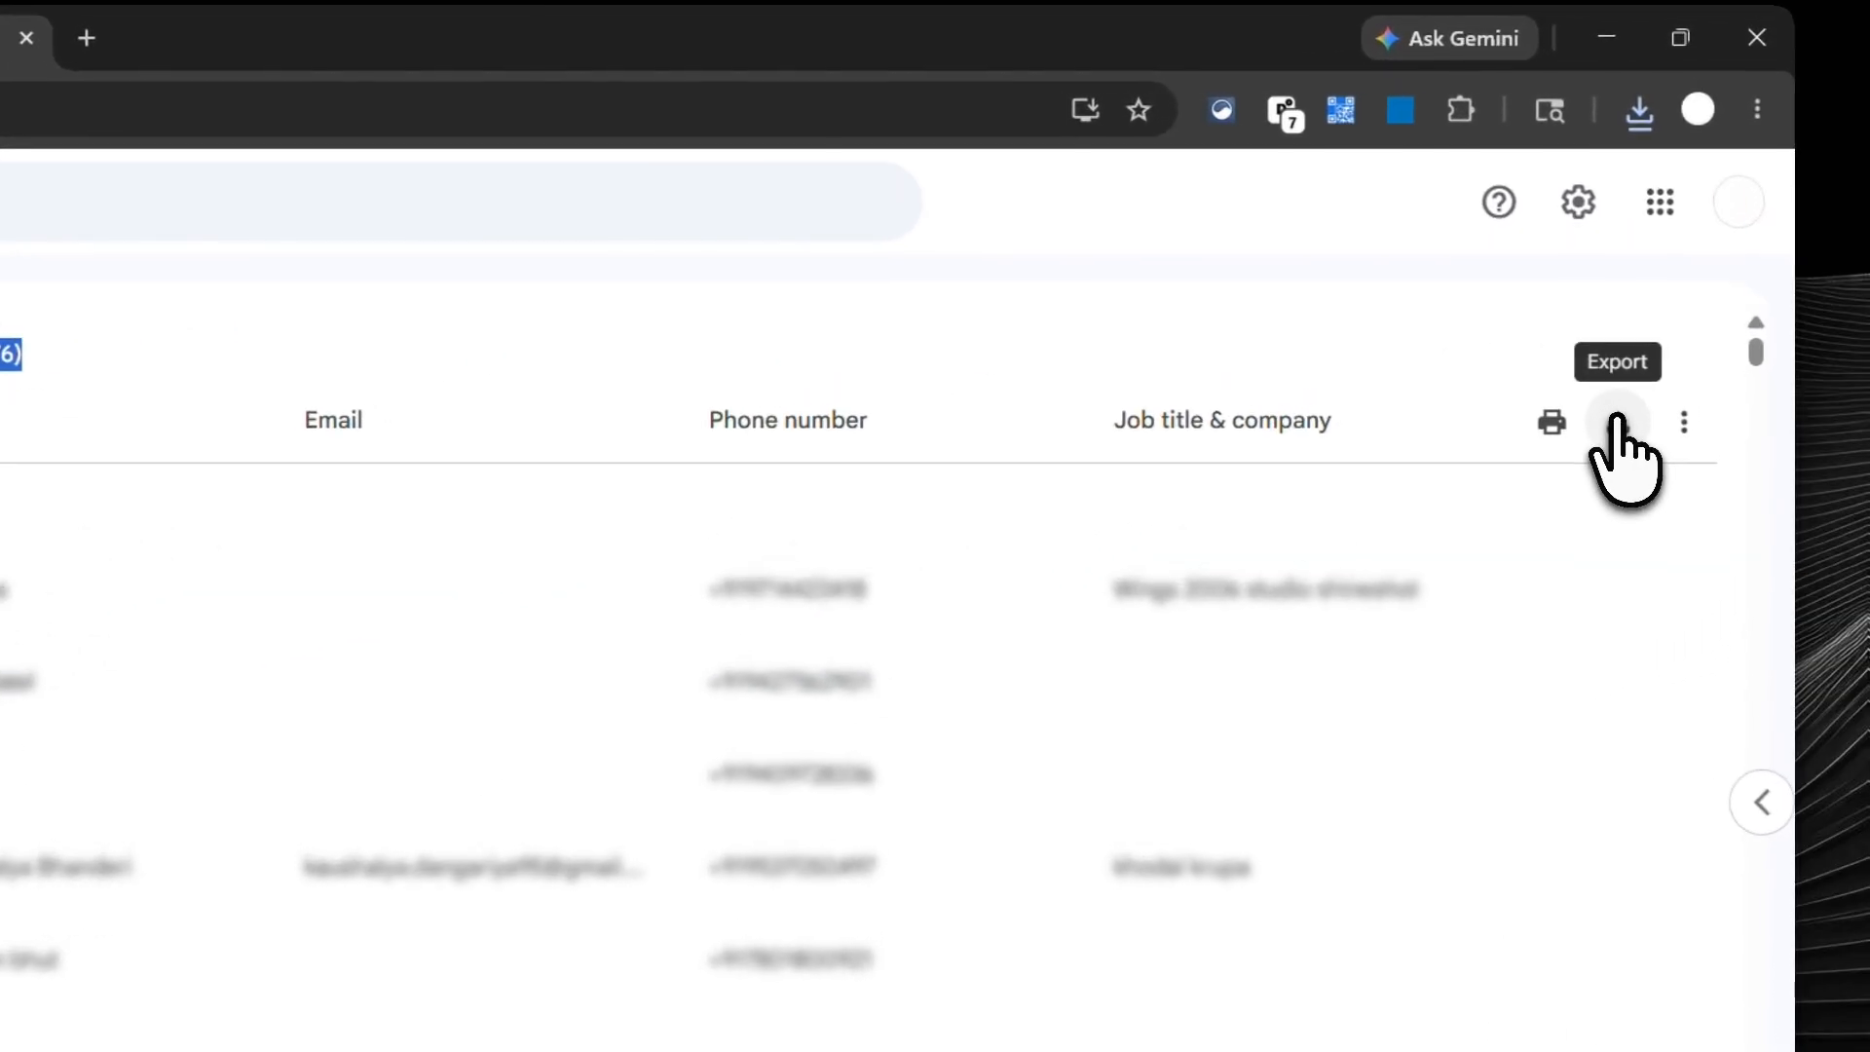
pyautogui.click(1674, 325)
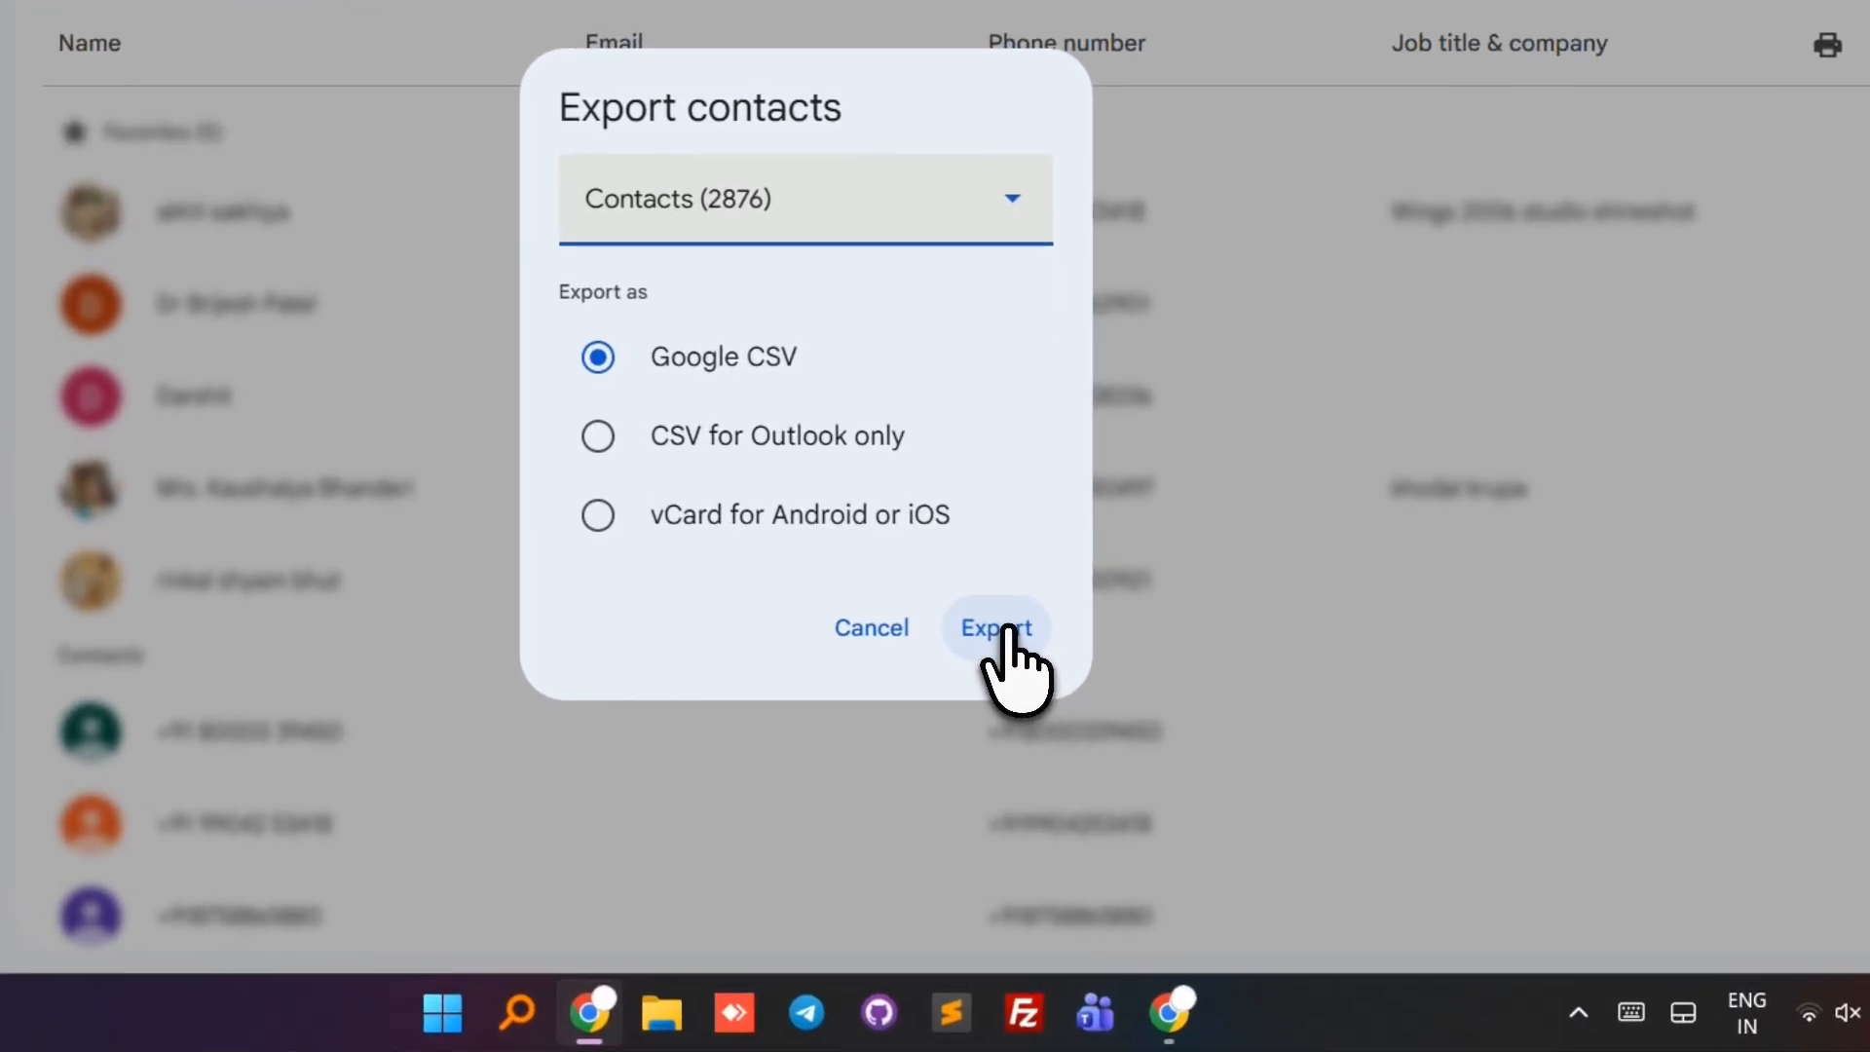
pyautogui.click(1069, 720)
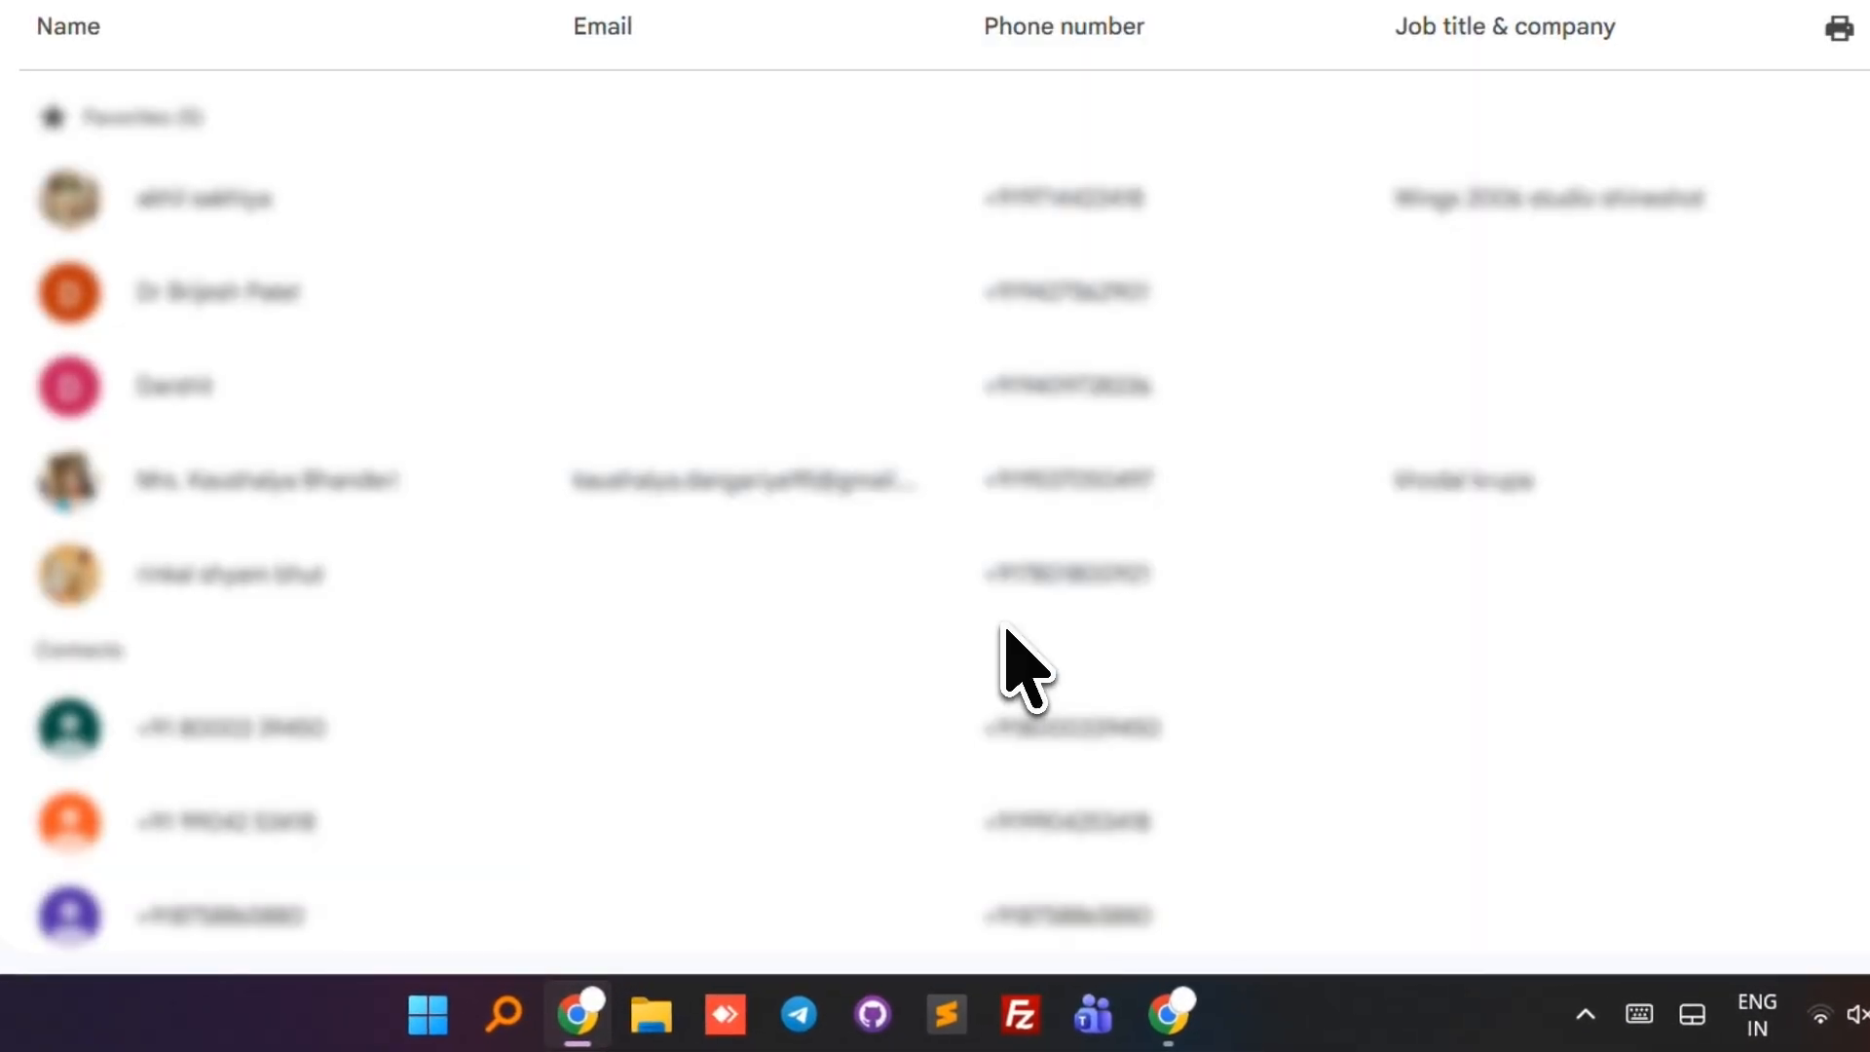
pyautogui.click(1681, 173)
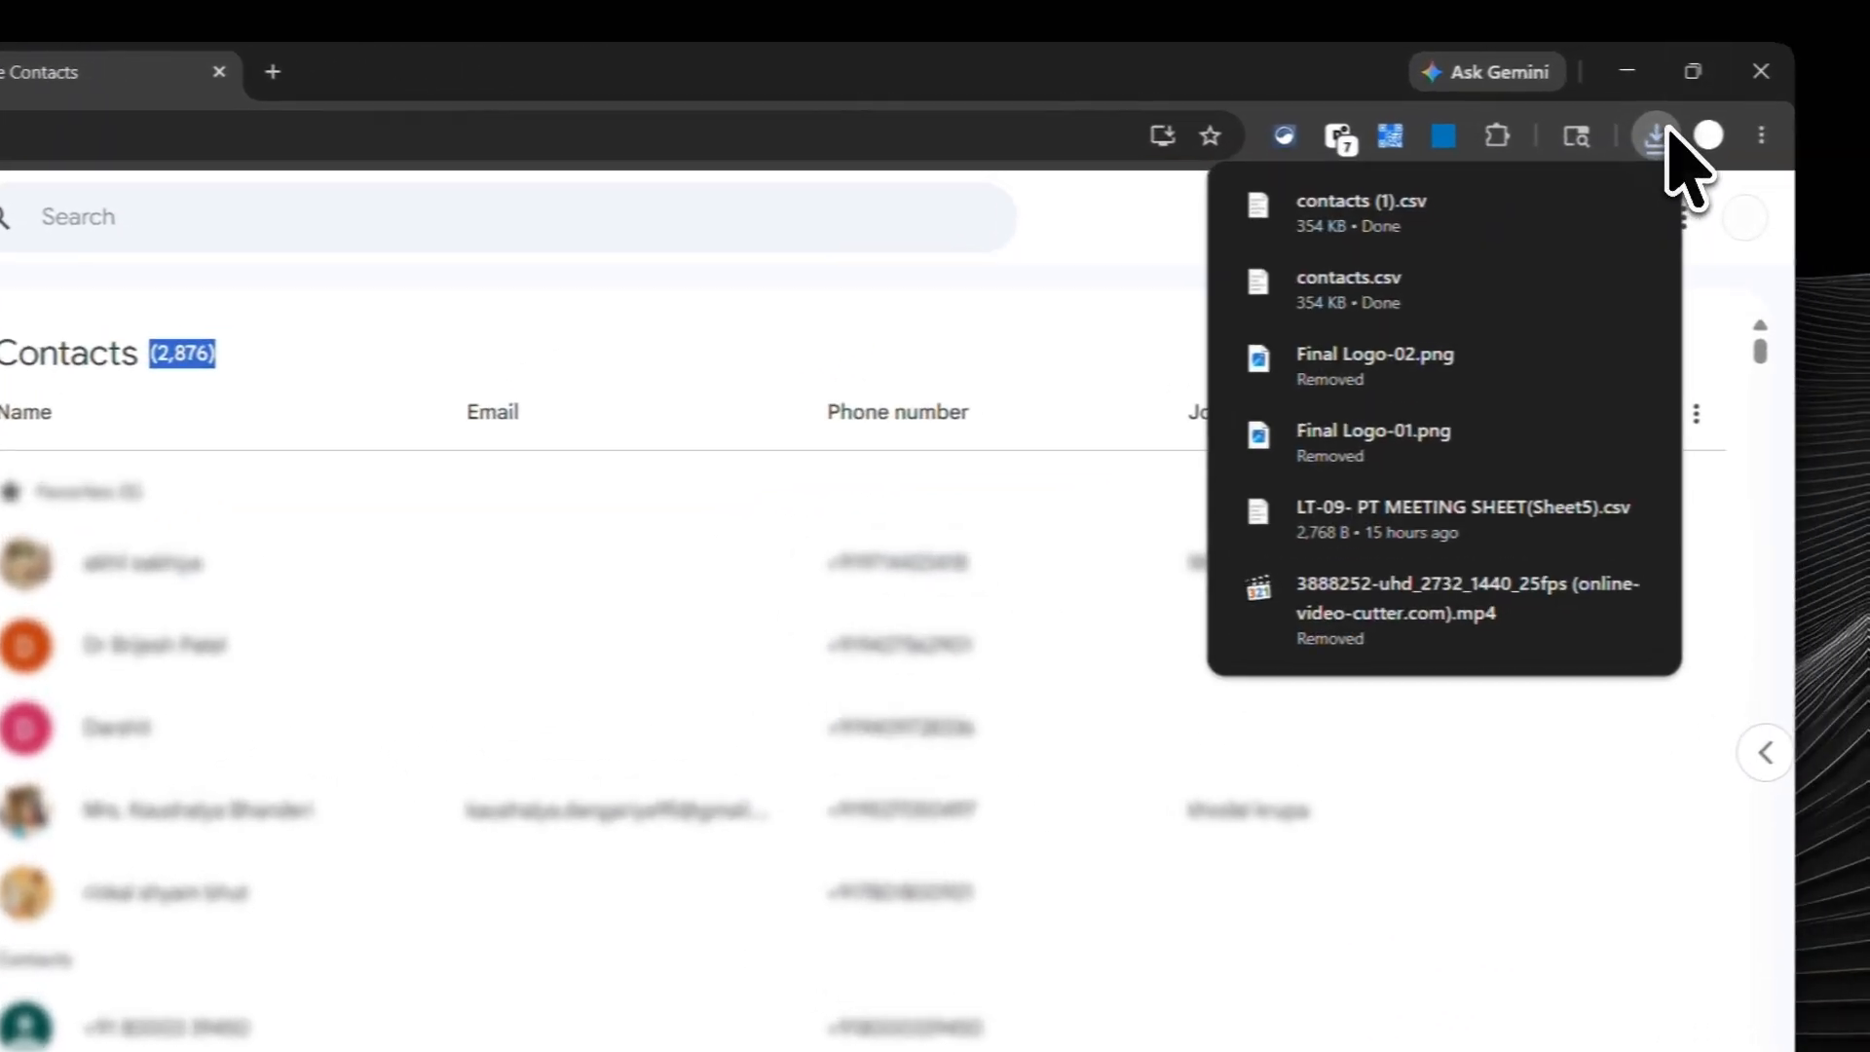
pyautogui.click(1616, 172)
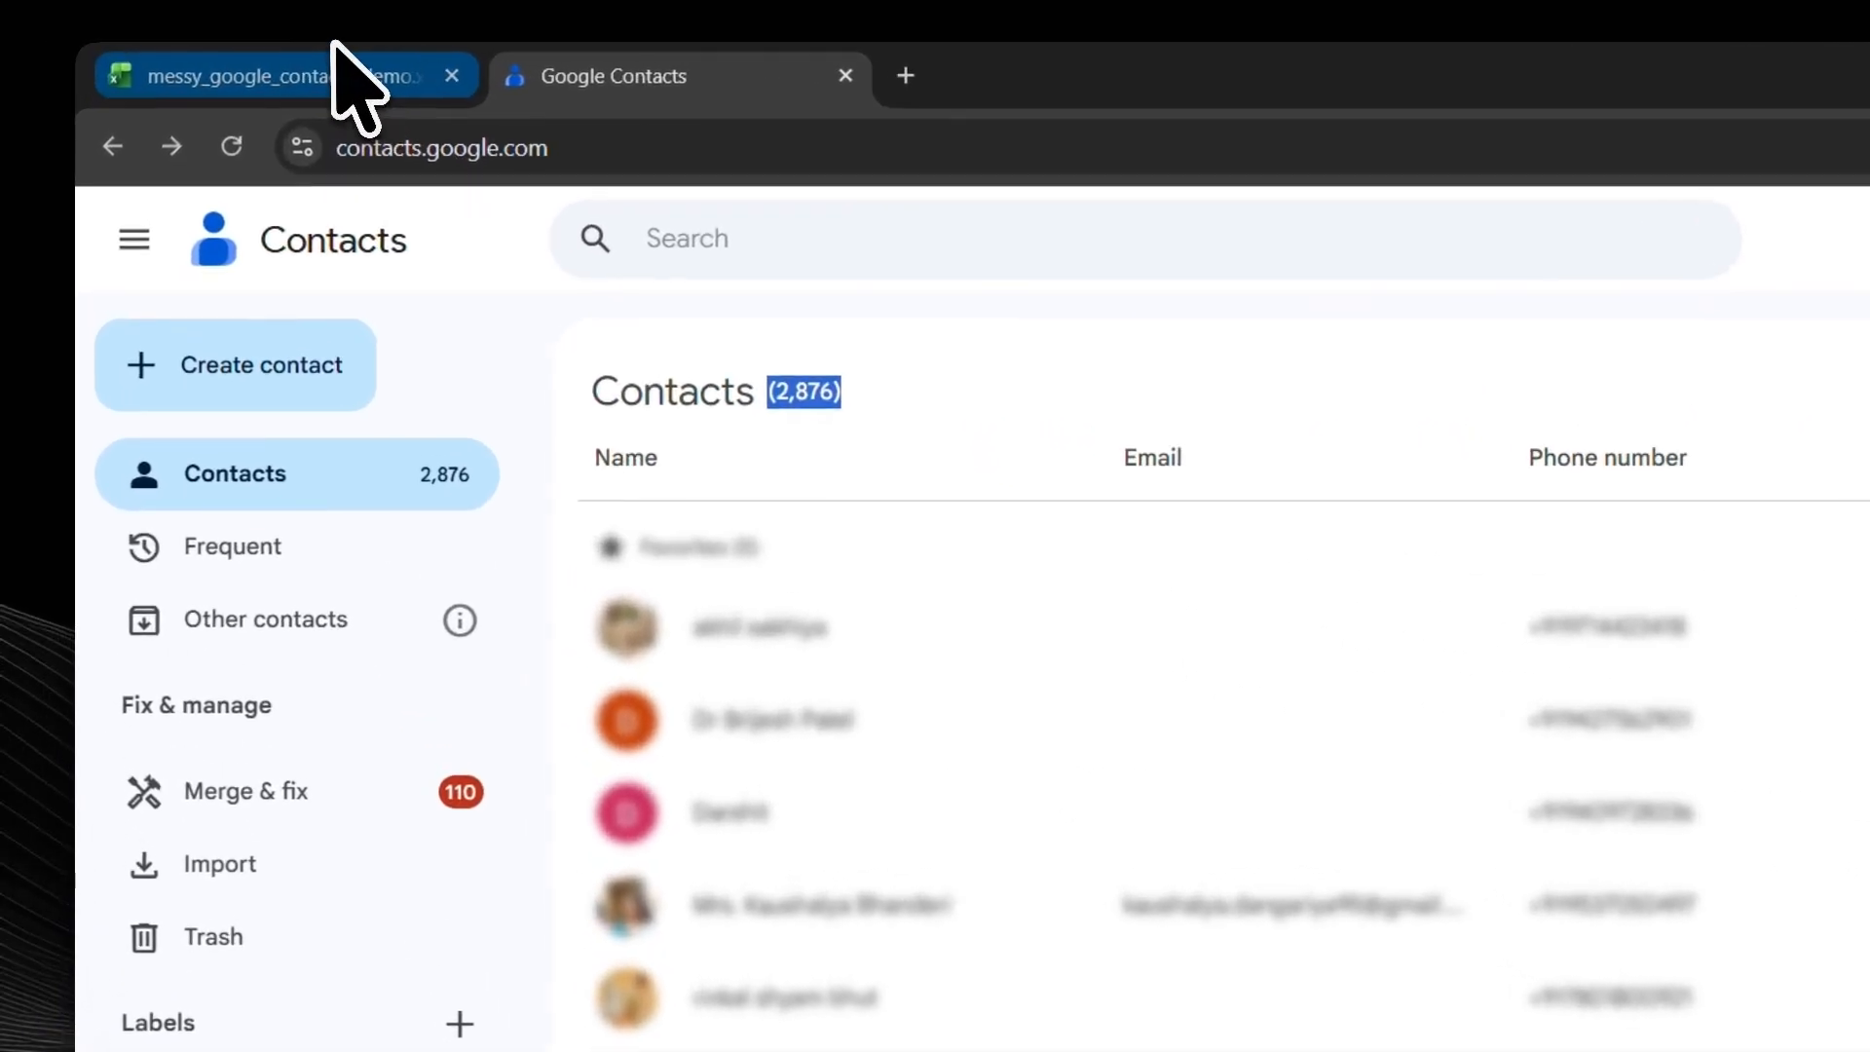
# - Switch to the messy_google_contacts_demo workbook and examine its name and phone columns
pyautogui.click(336, 57)
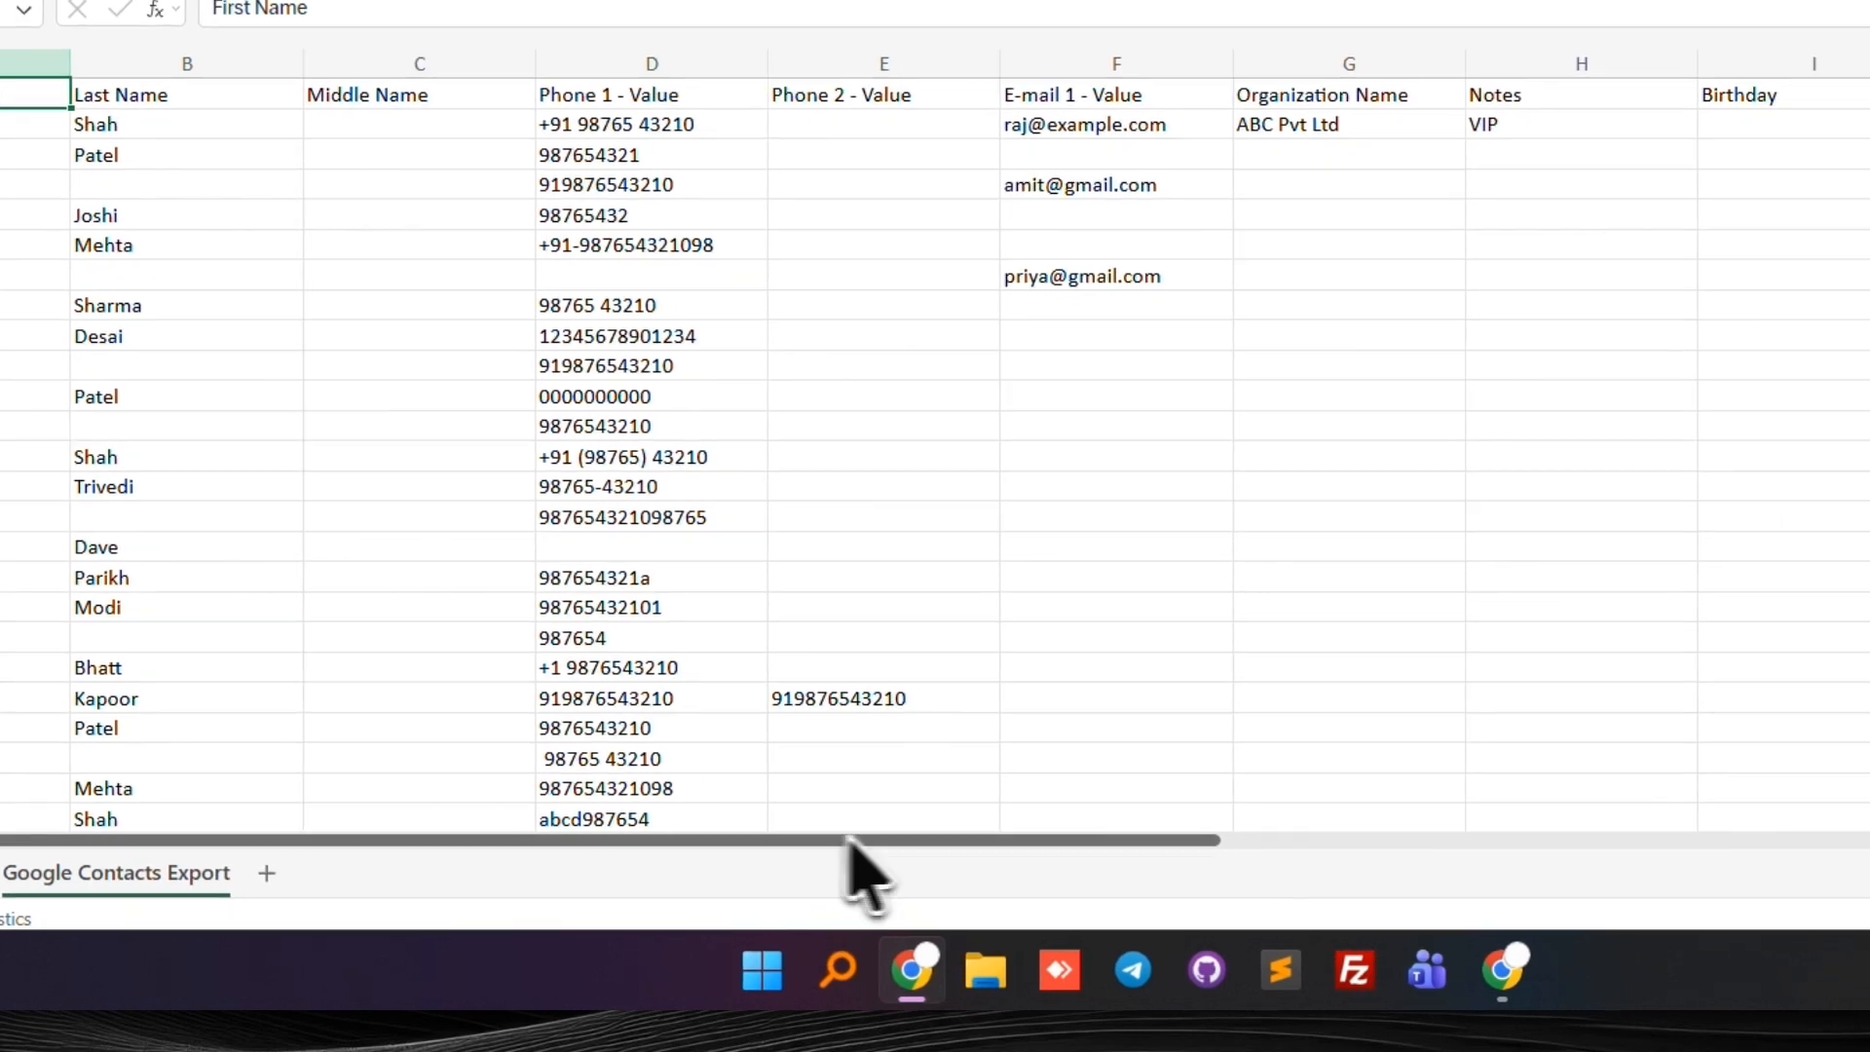
pyautogui.moveTo(850, 839); pyautogui.dragTo(769, 839)
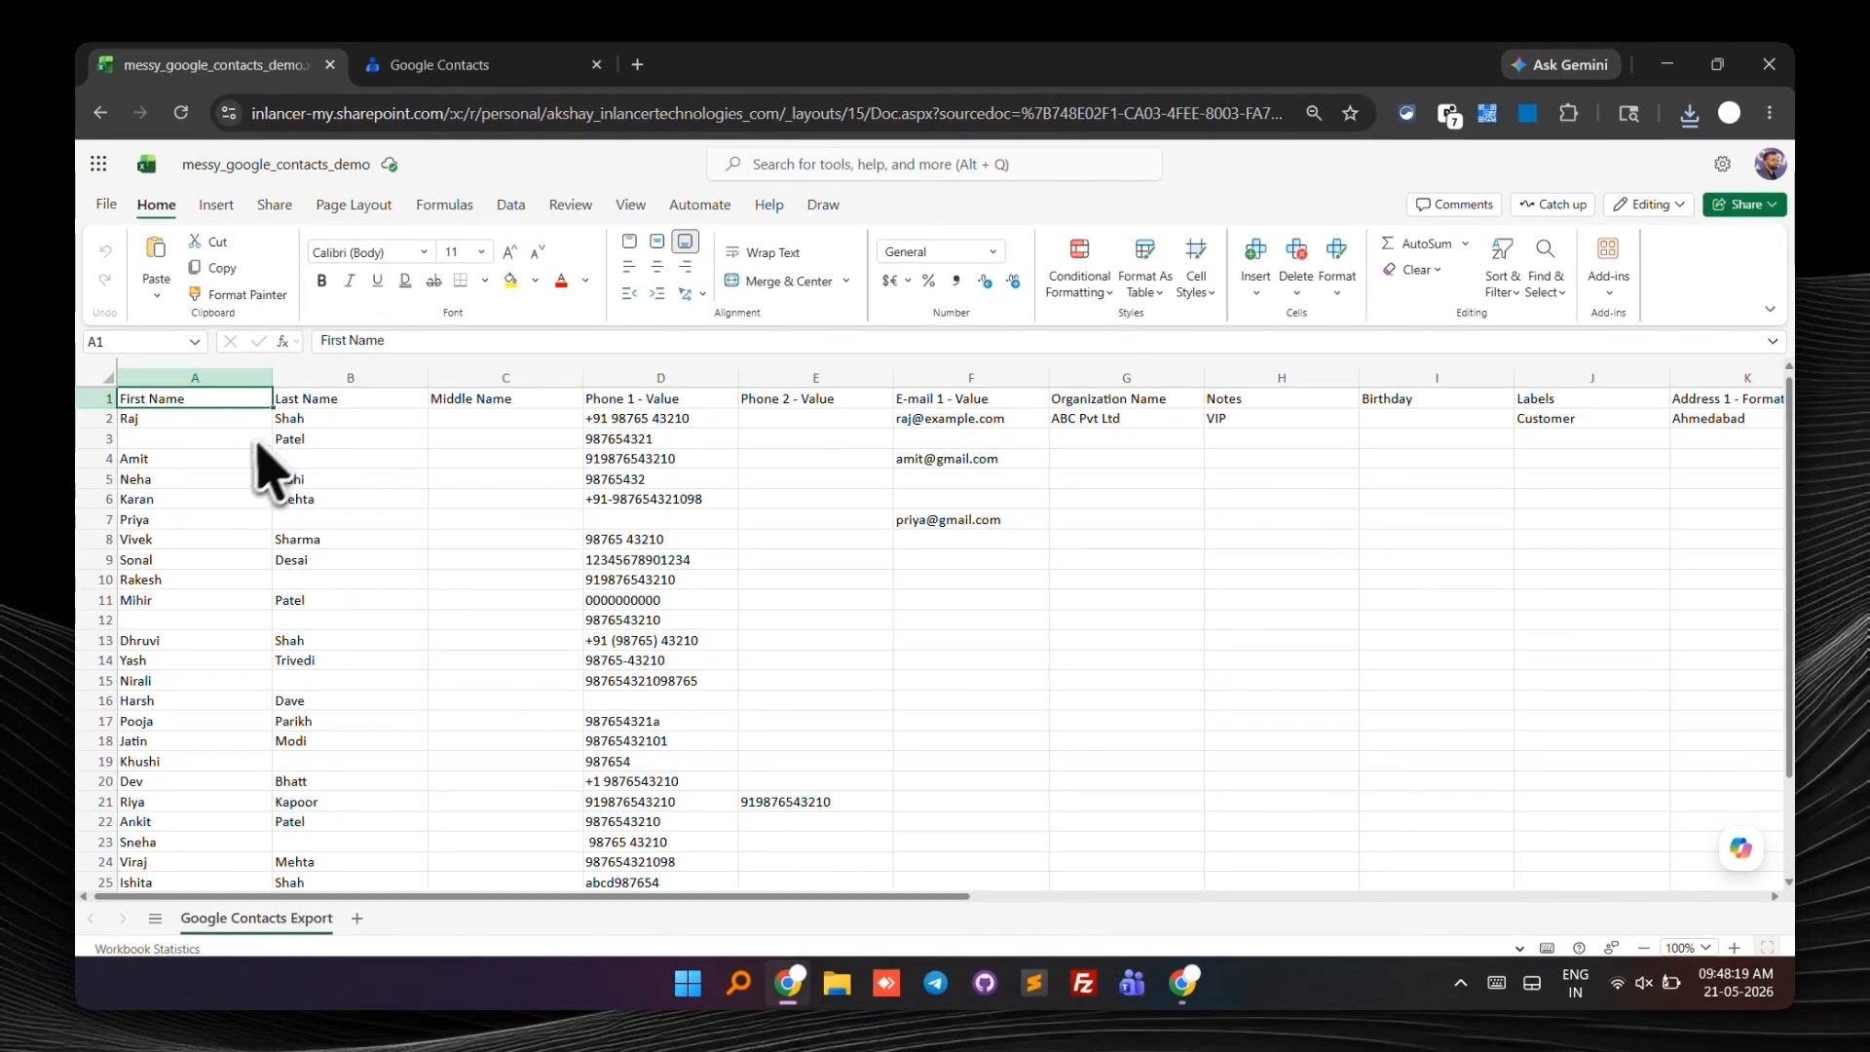
pyautogui.click(265, 457)
pyautogui.click(342, 421)
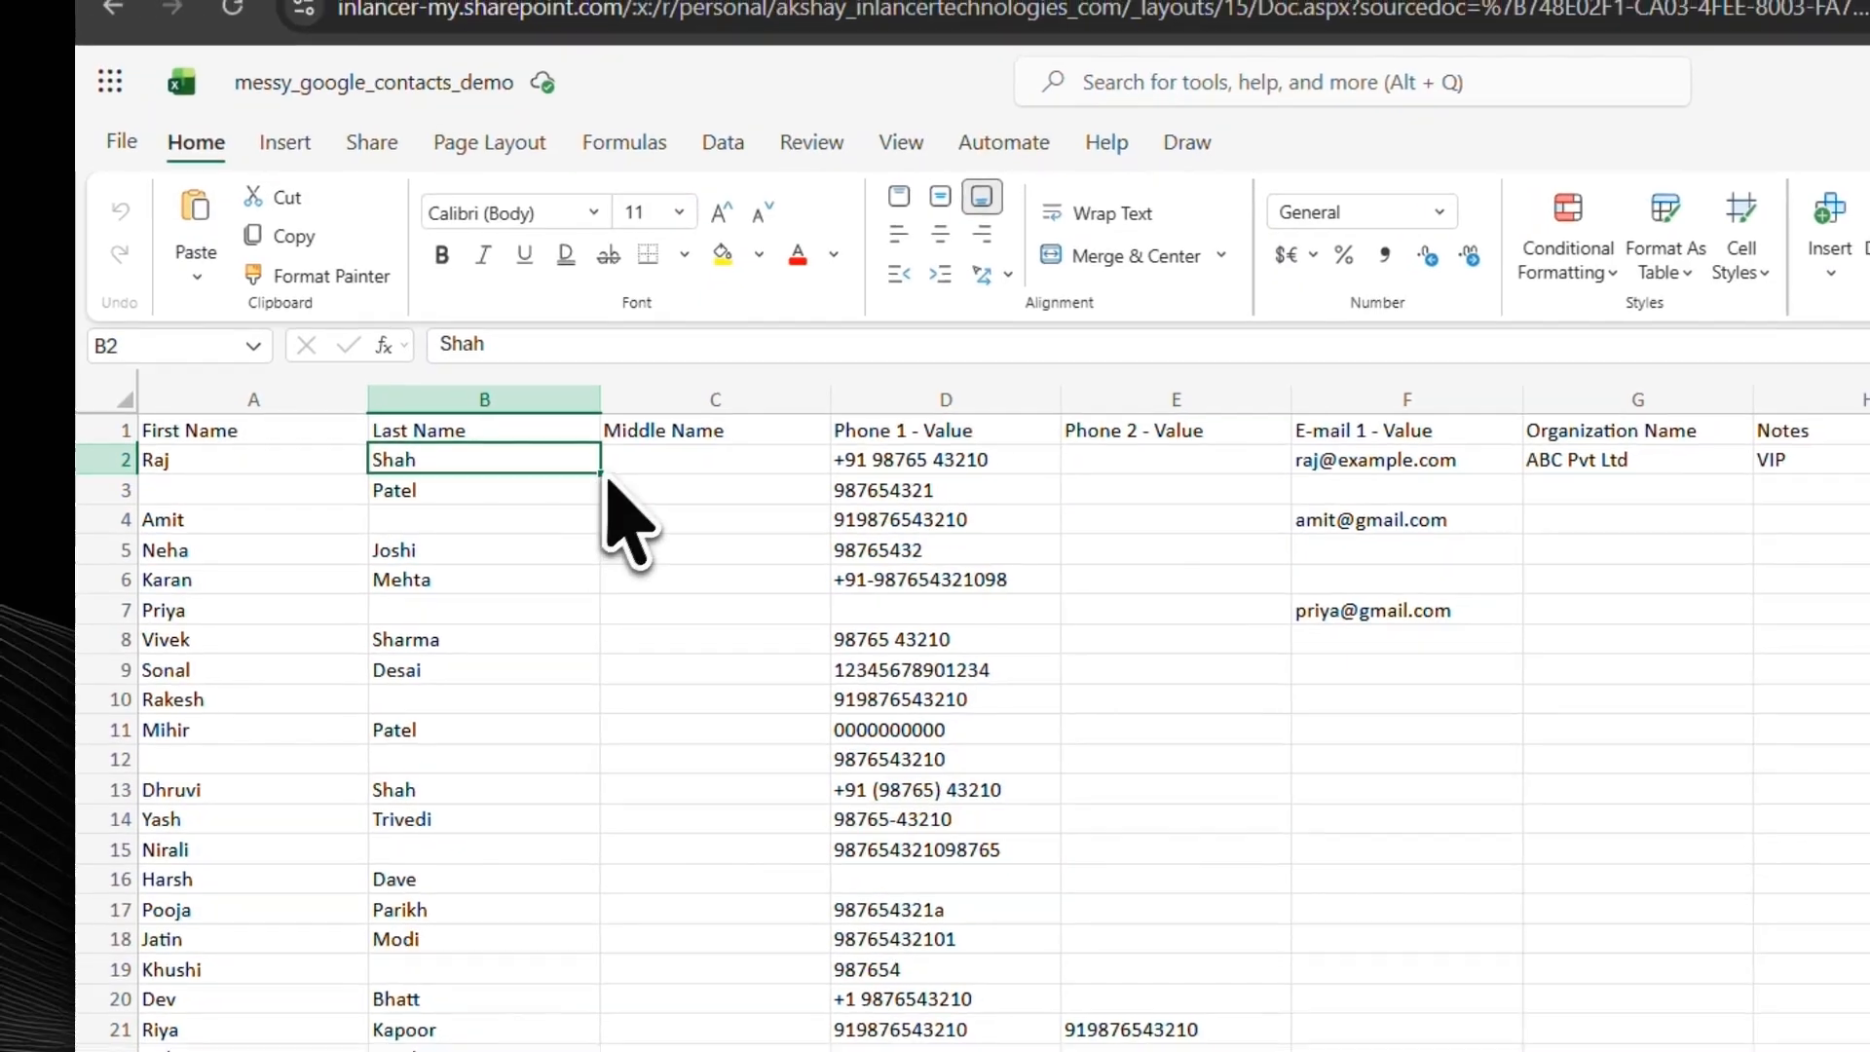
pyautogui.click(906, 489)
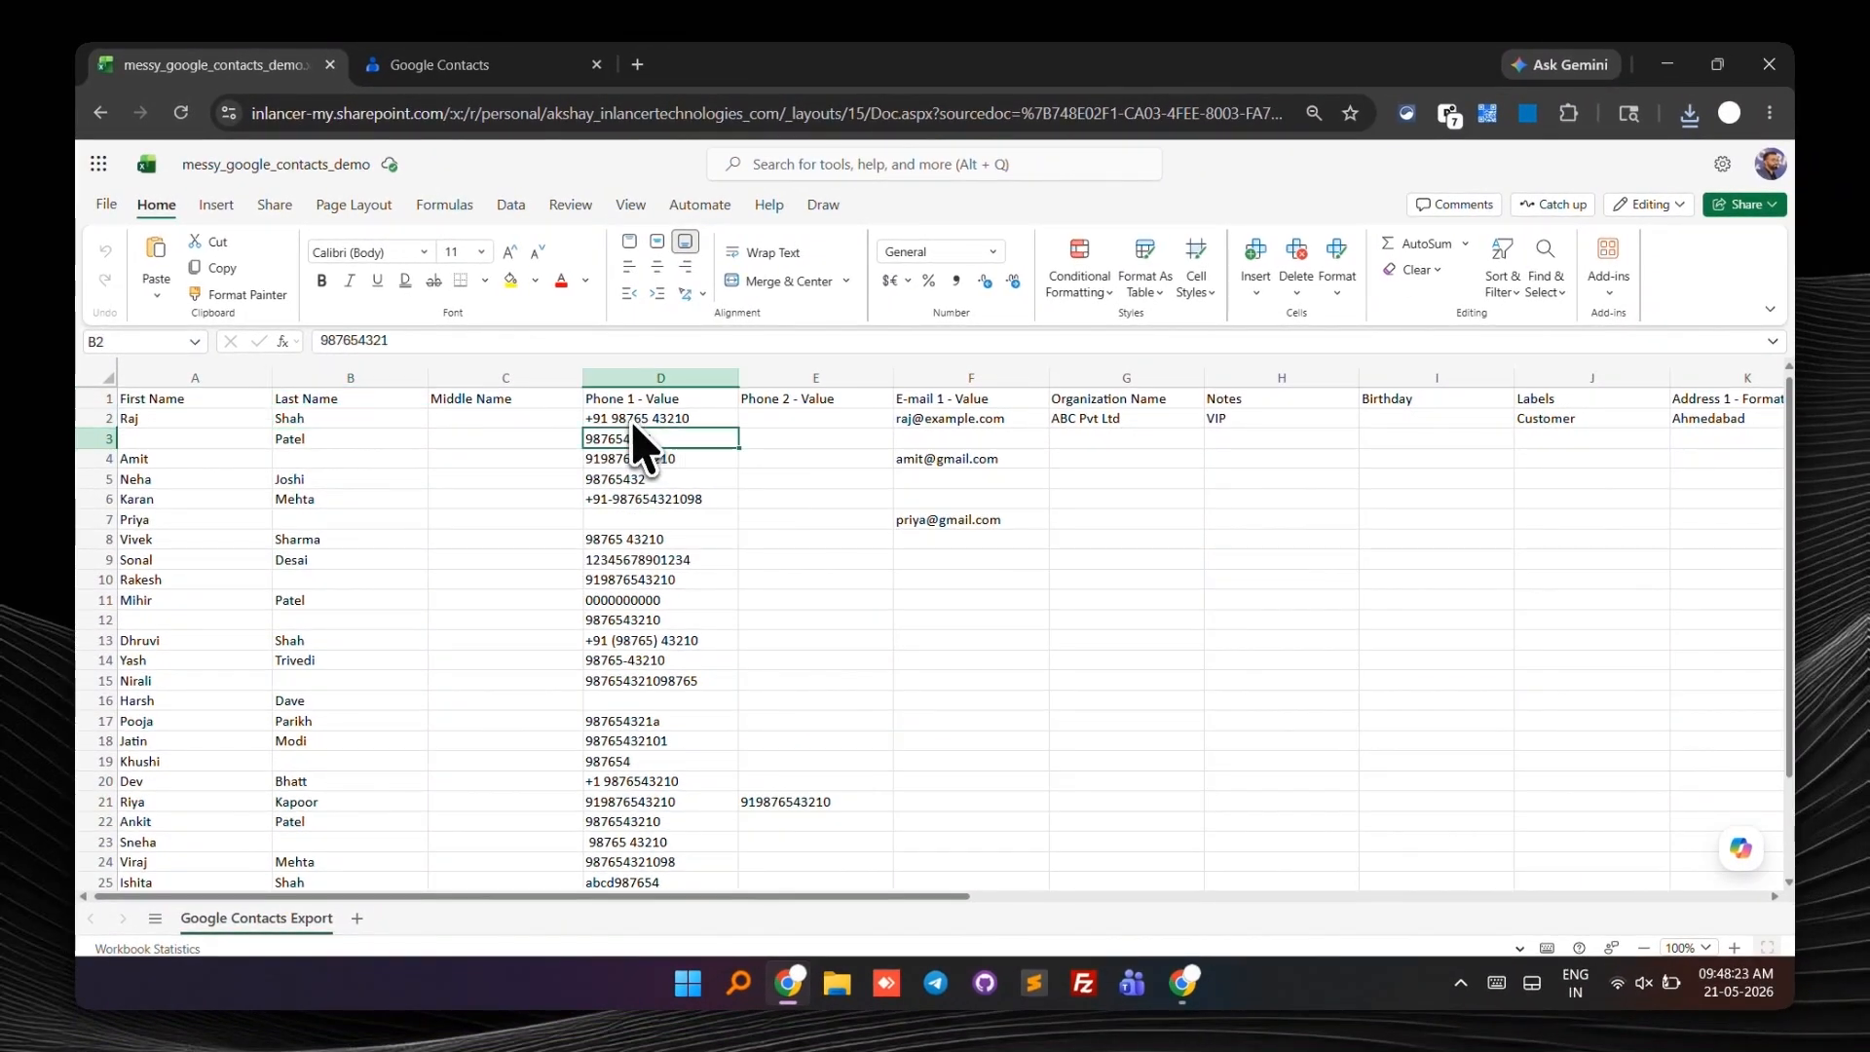
pyautogui.click(832, 438)
# - Clear the contents of columns E through N, from Phone 2 - Value to Nickname
pyautogui.click(816, 378)
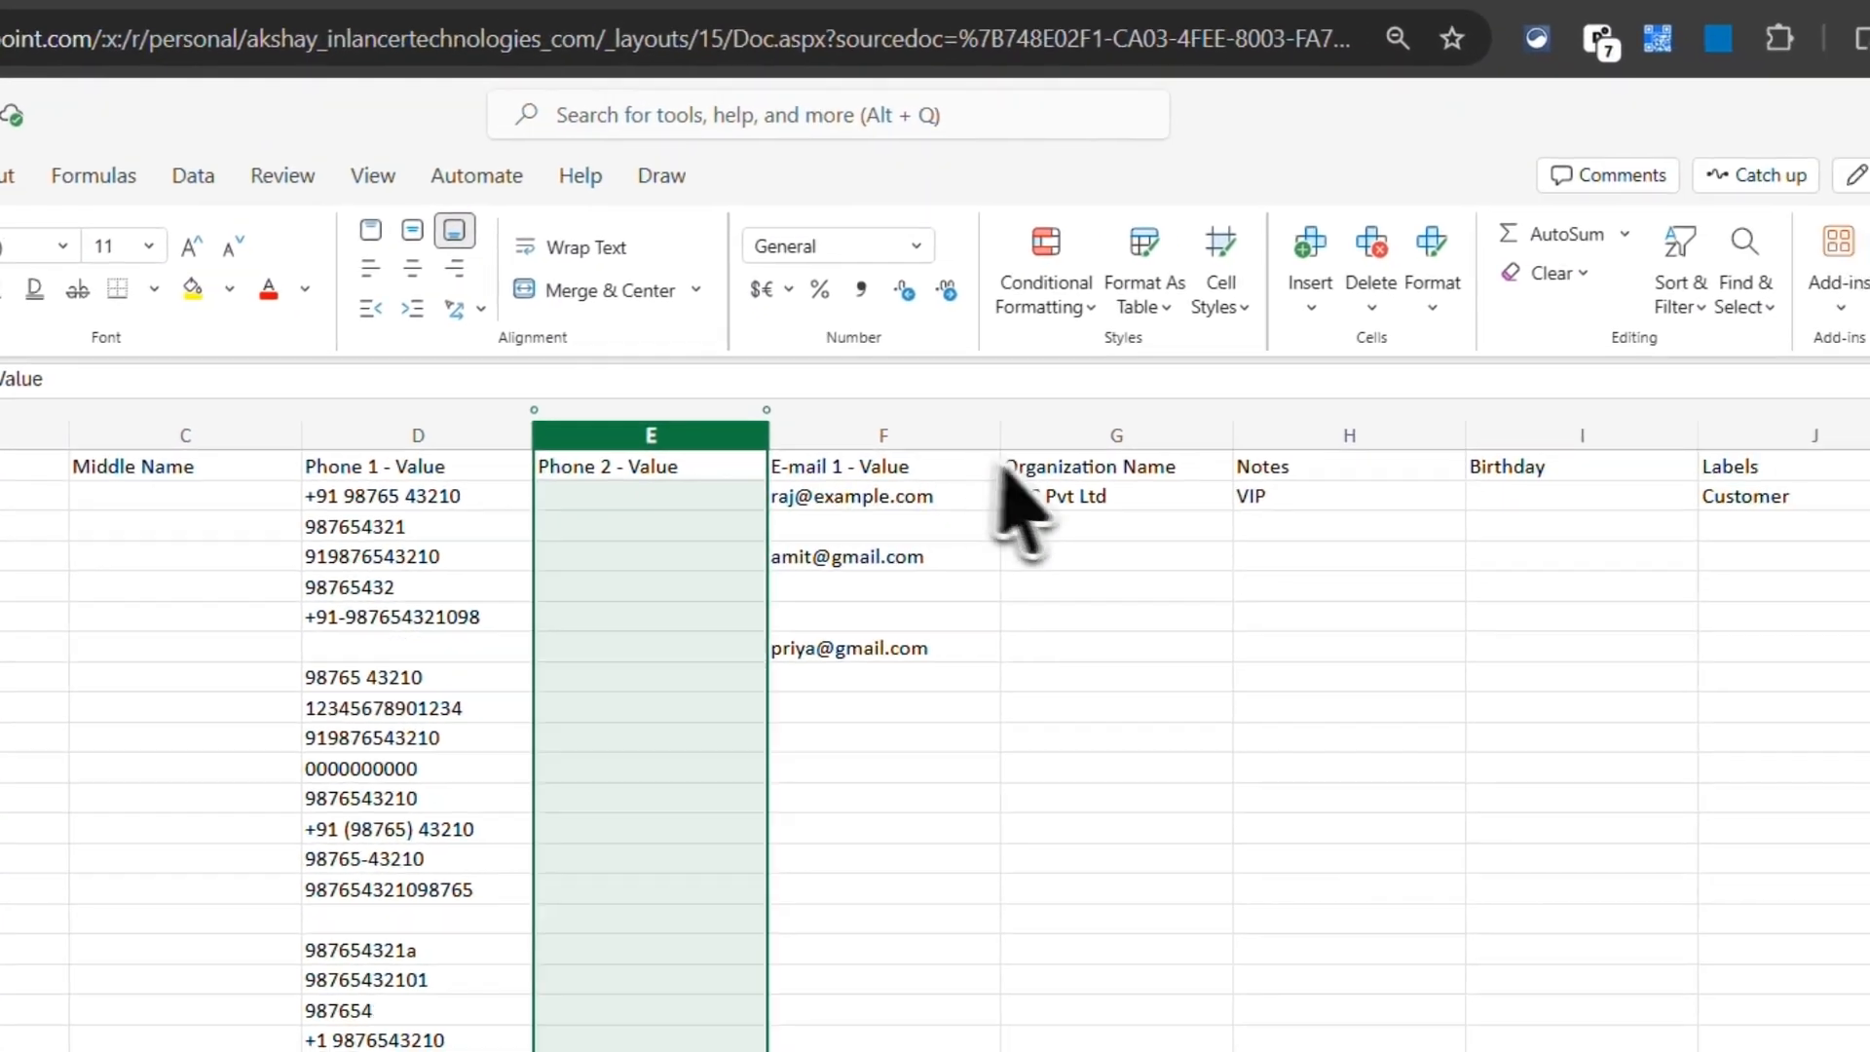
pyautogui.hscroll(8, 995, 467)
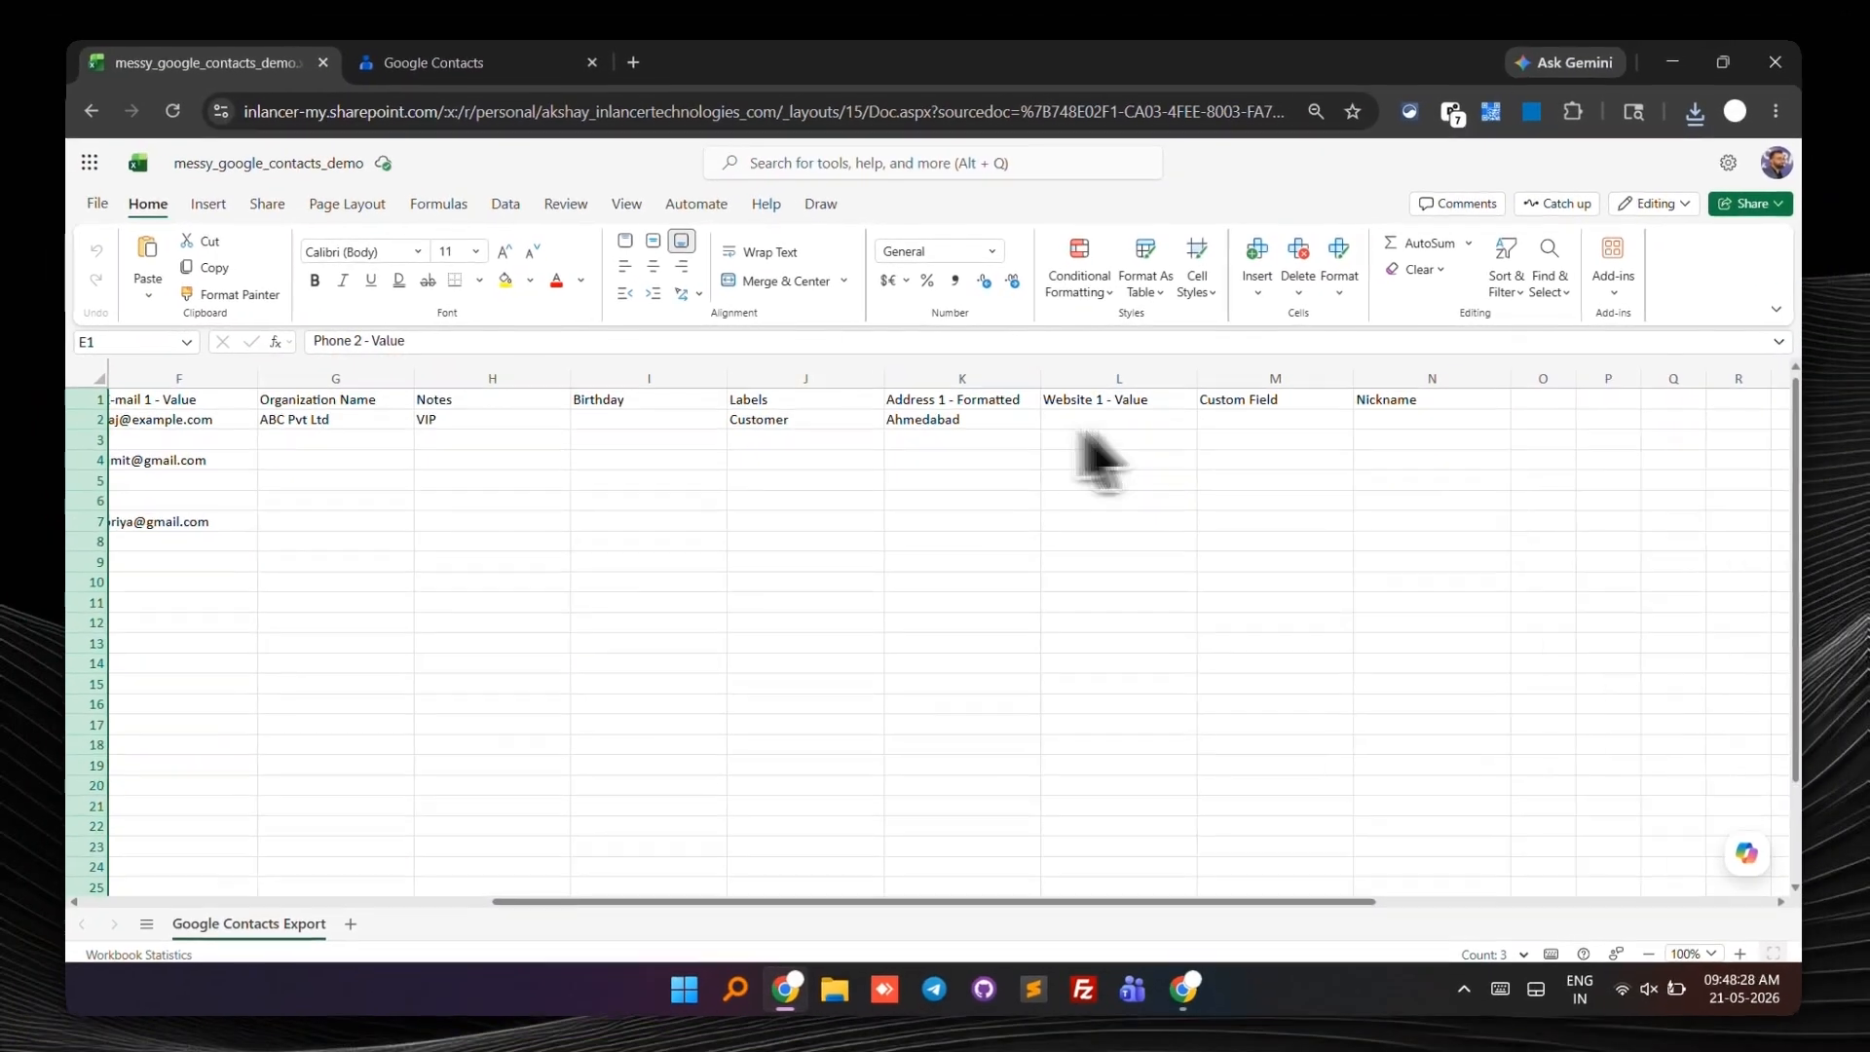
pyautogui.keyDown('shift'); pyautogui.click(1361, 392); pyautogui.keyUp('shift')
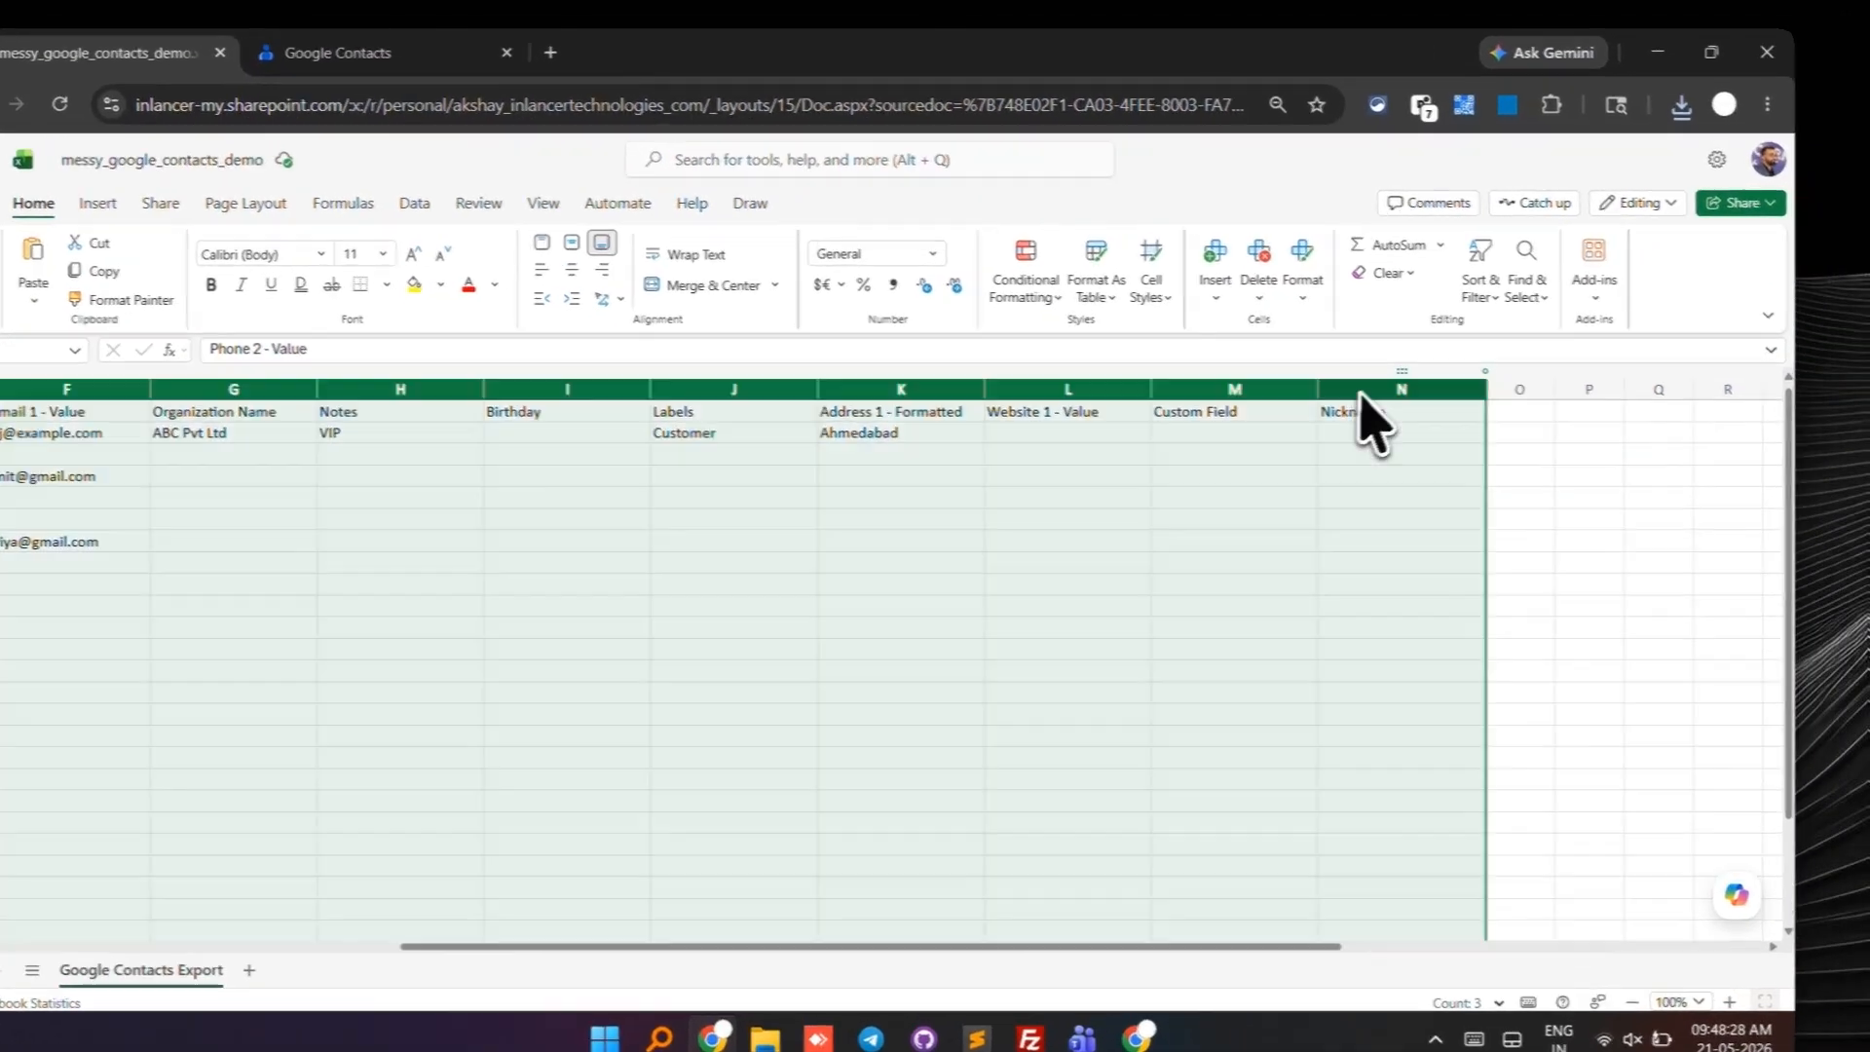
pyautogui.hscroll(-6, 876, 565)
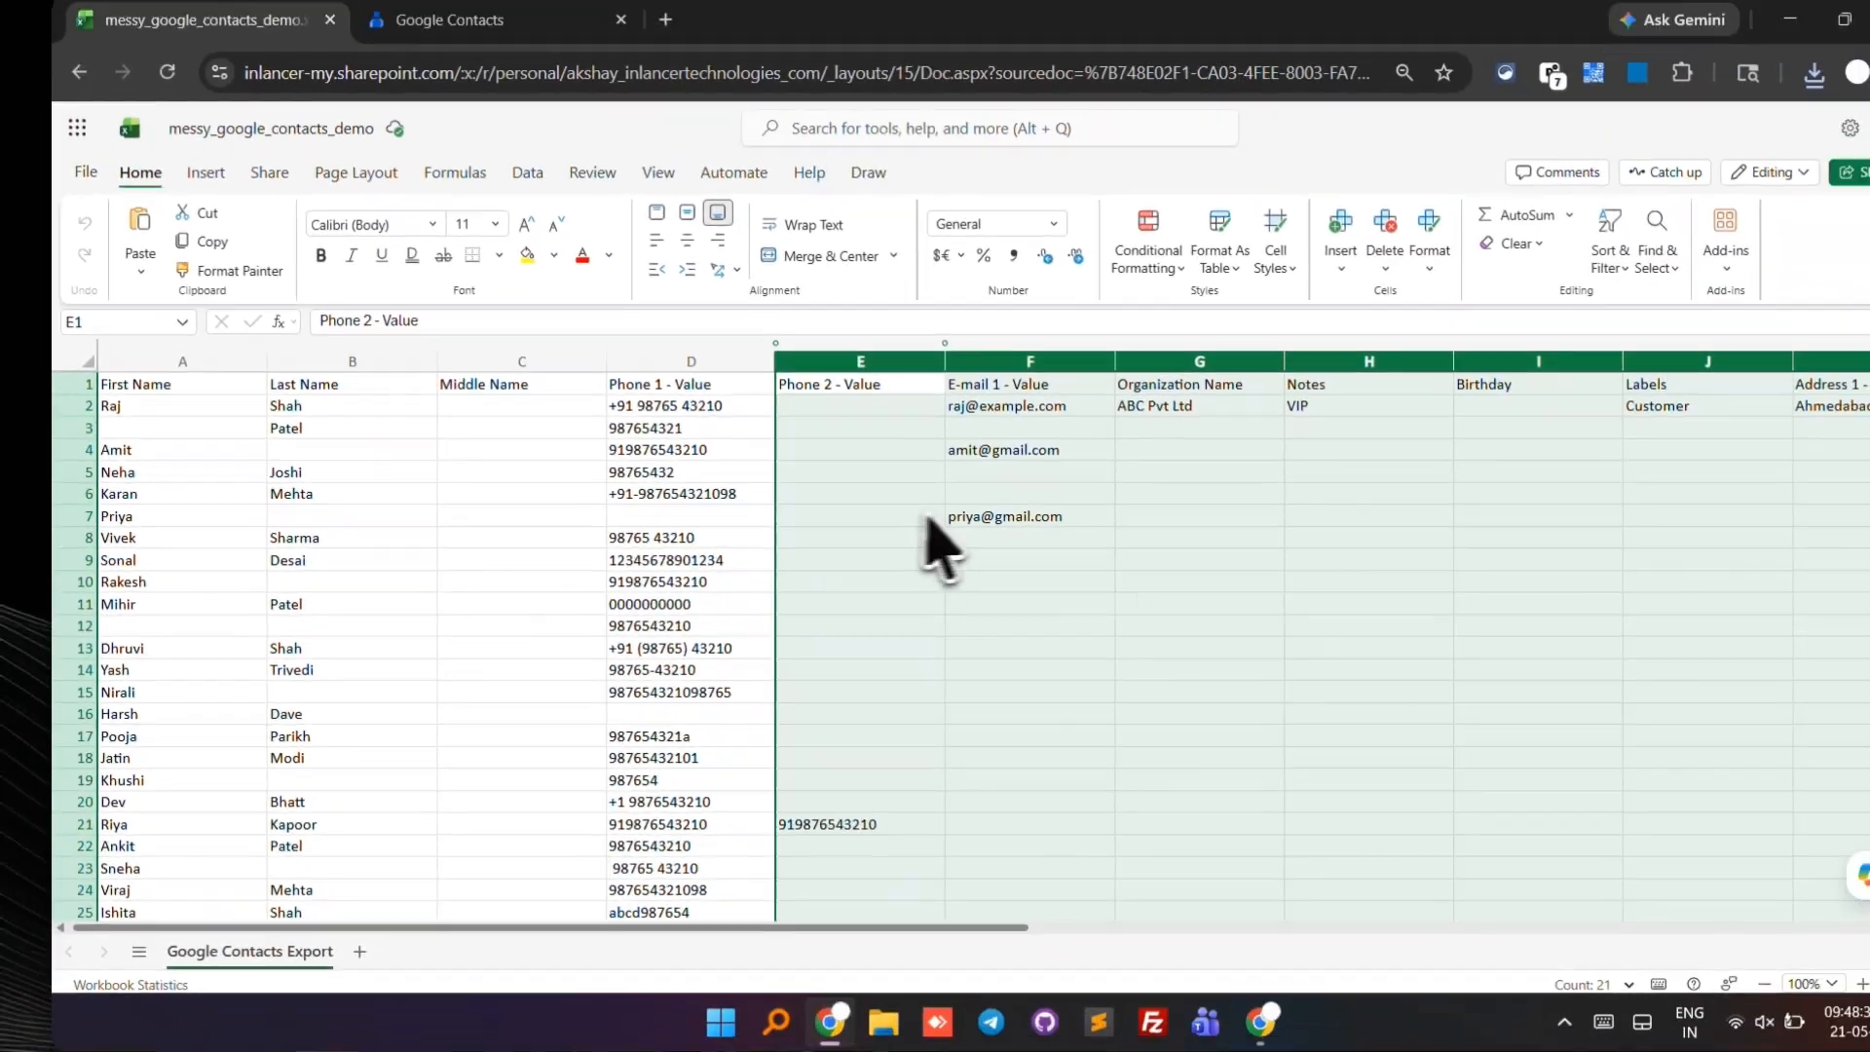
pyautogui.scroll(-2, 925, 545)
pyautogui.scroll(2, 925, 545)
pyautogui.hscroll(-2, 925, 546)
pyautogui.scroll(-9, 925, 545)
pyautogui.scroll(10, 925, 545)
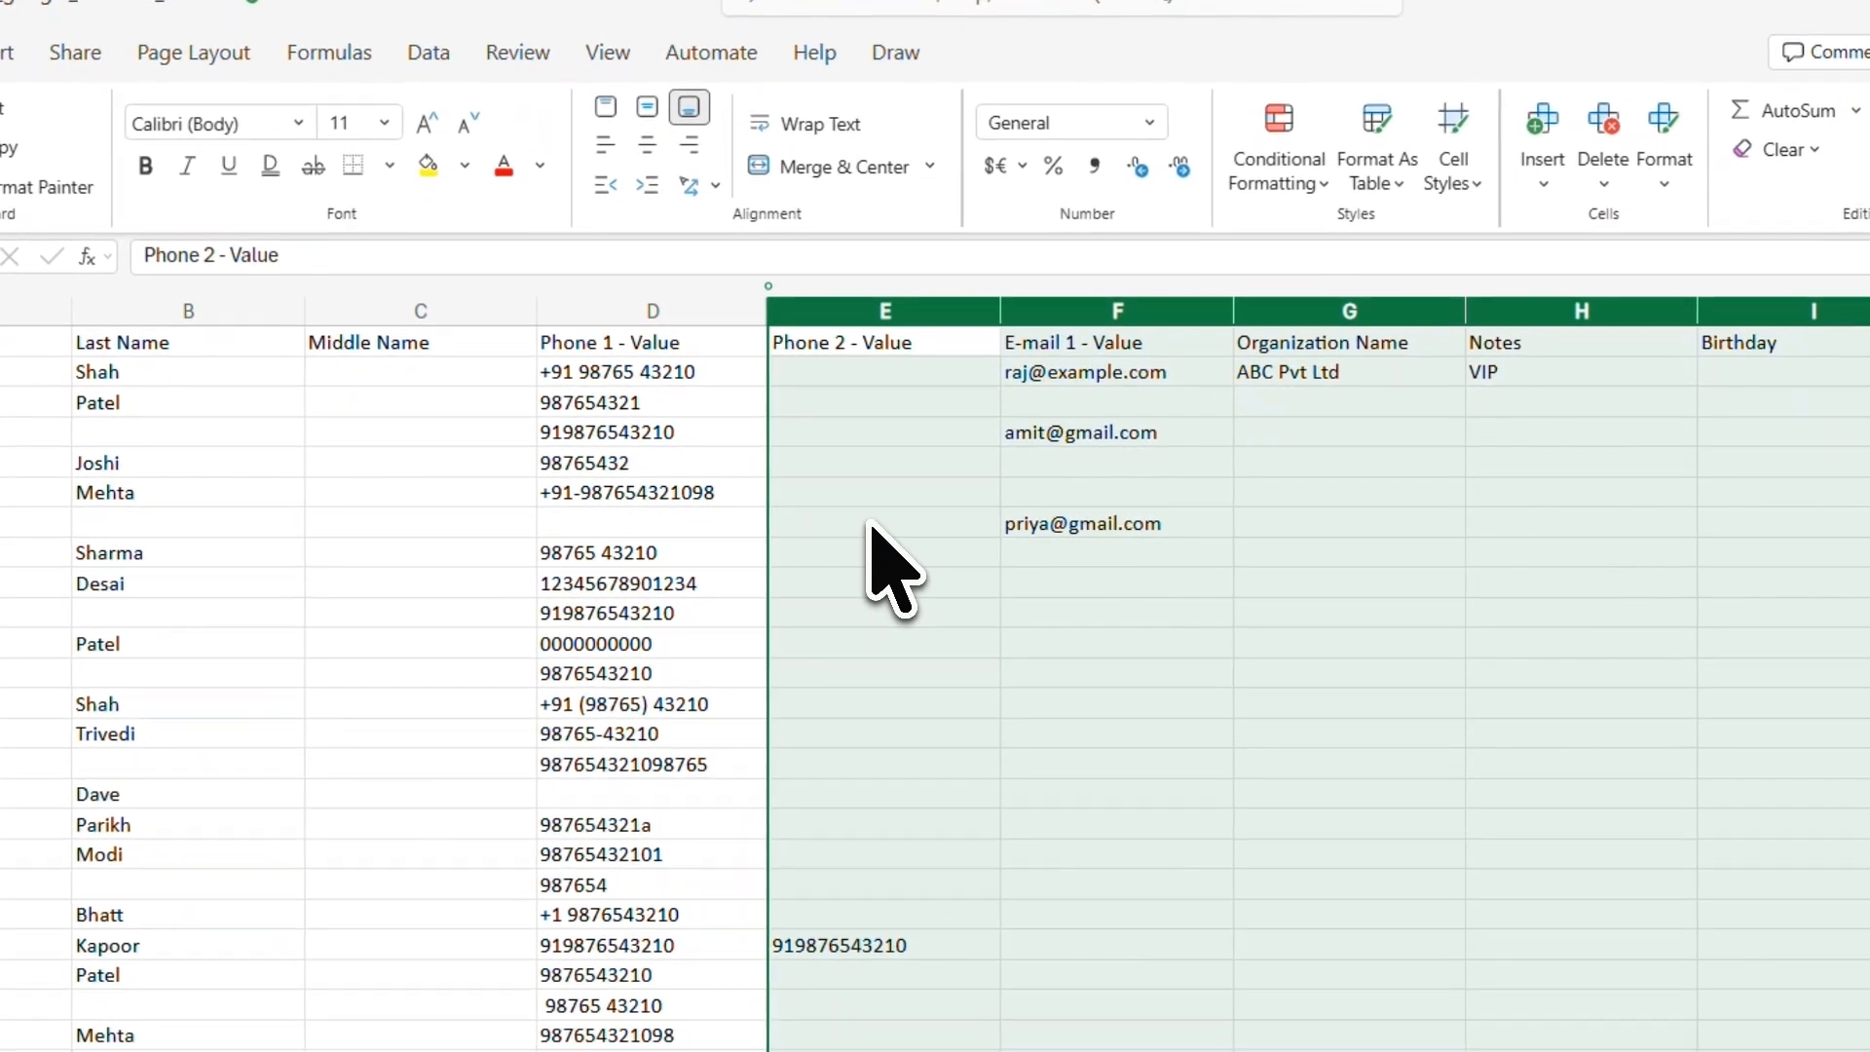
pyautogui.press('Delete')
# - Clear the contents of the Middle Name column
pyautogui.click(604, 404)
pyautogui.click(440, 312)
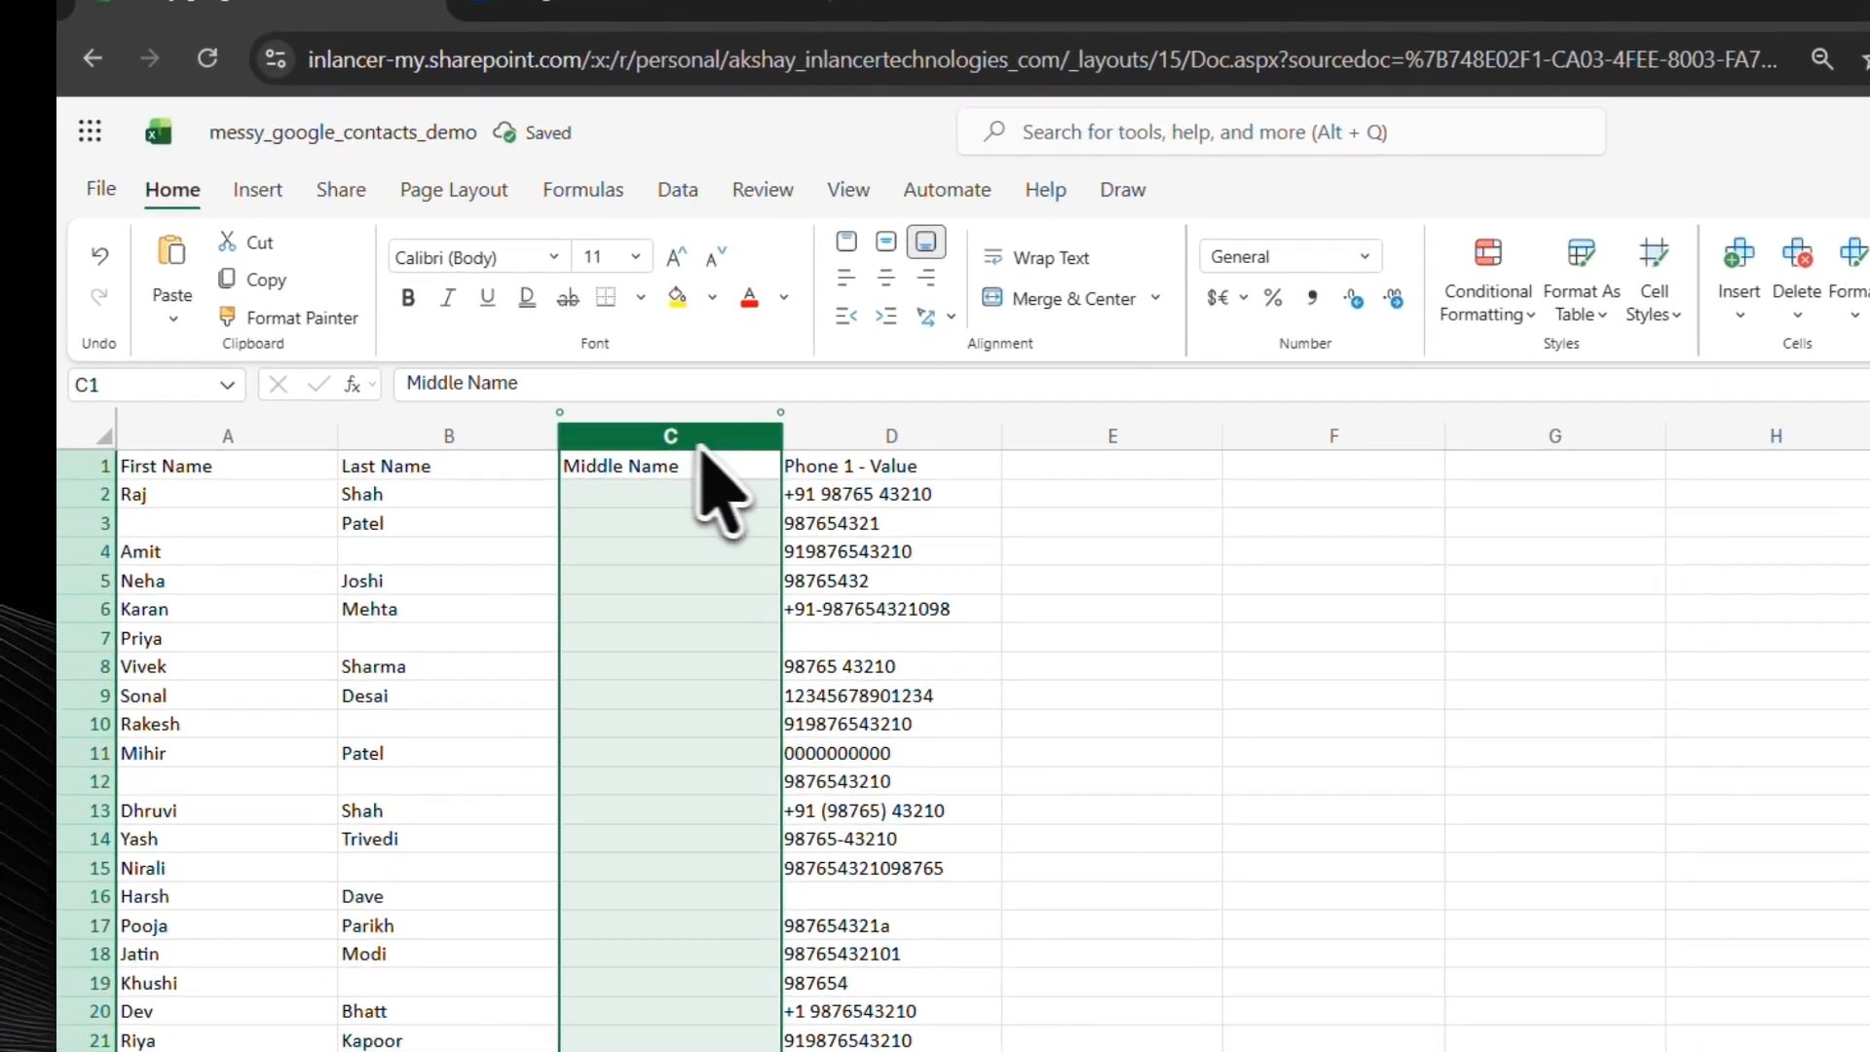
pyautogui.click(672, 589)
# - Examine the remaining First Name, Last Name and Phone 1 - Value columns down to the last contact
pyautogui.click(431, 498)
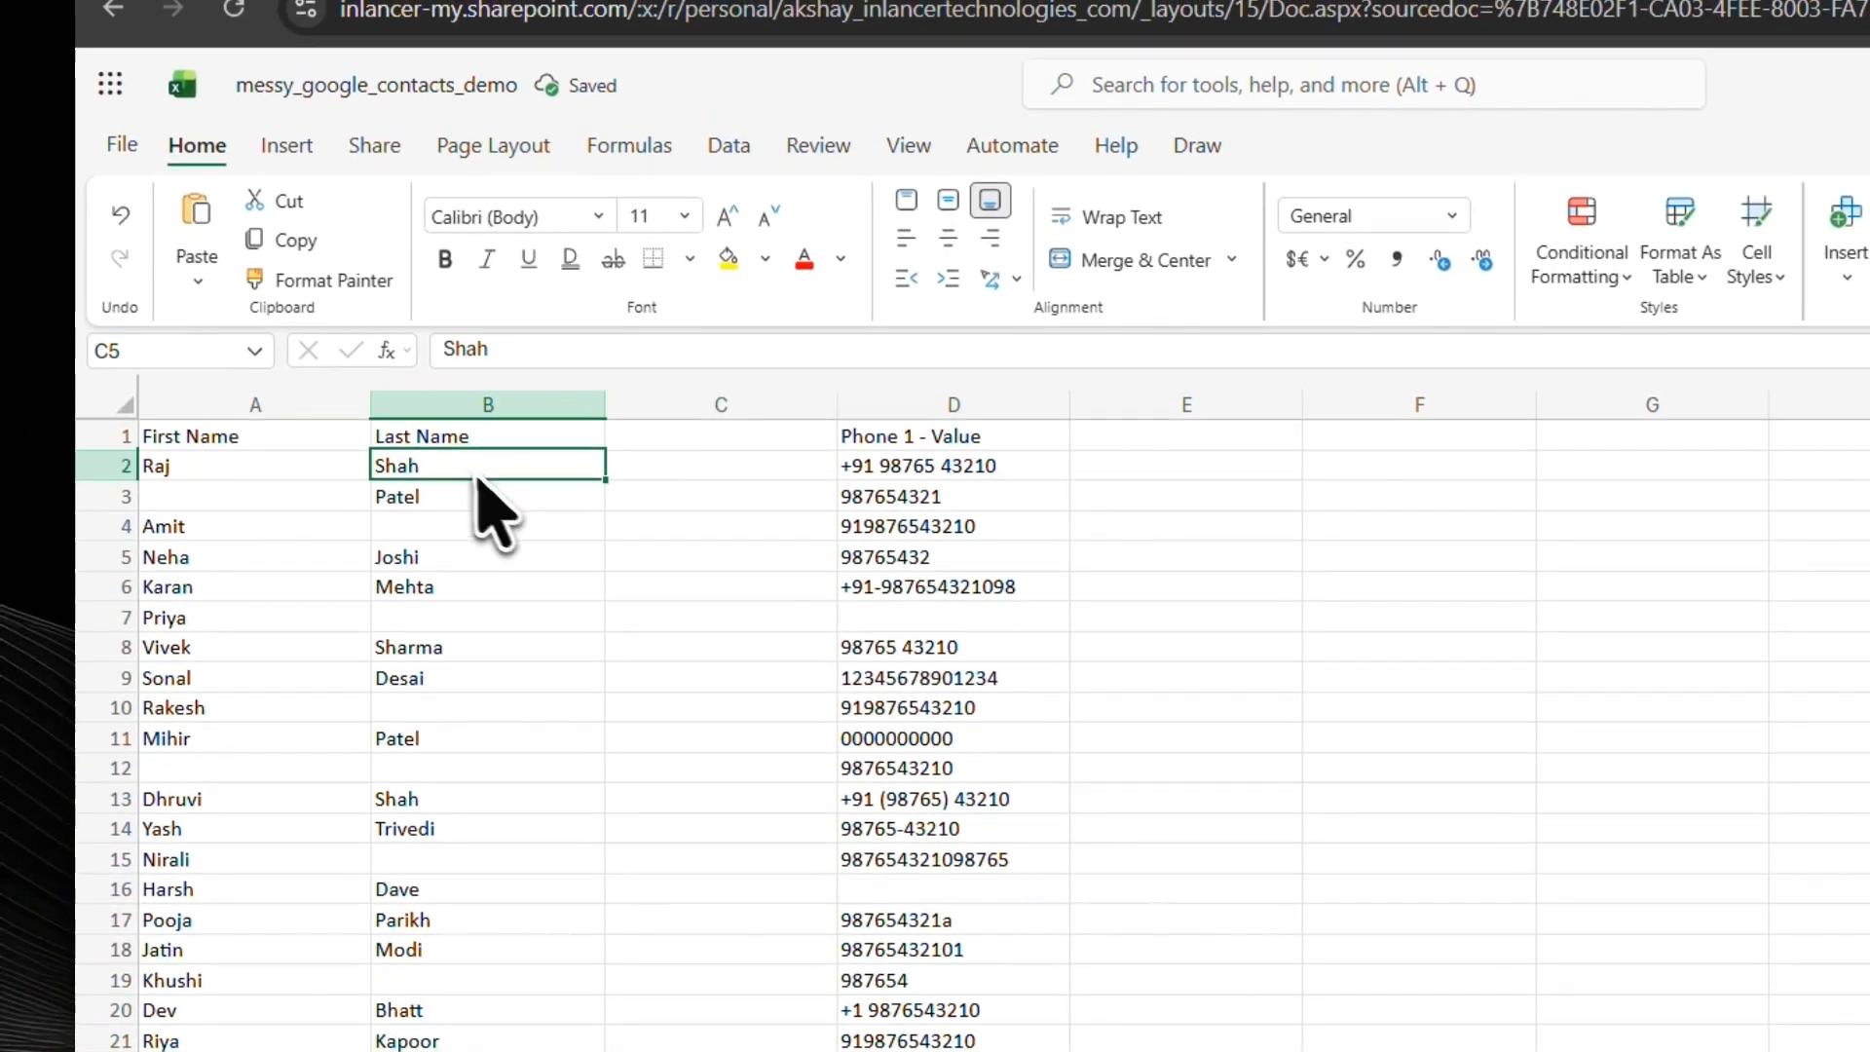
pyautogui.click(242, 477)
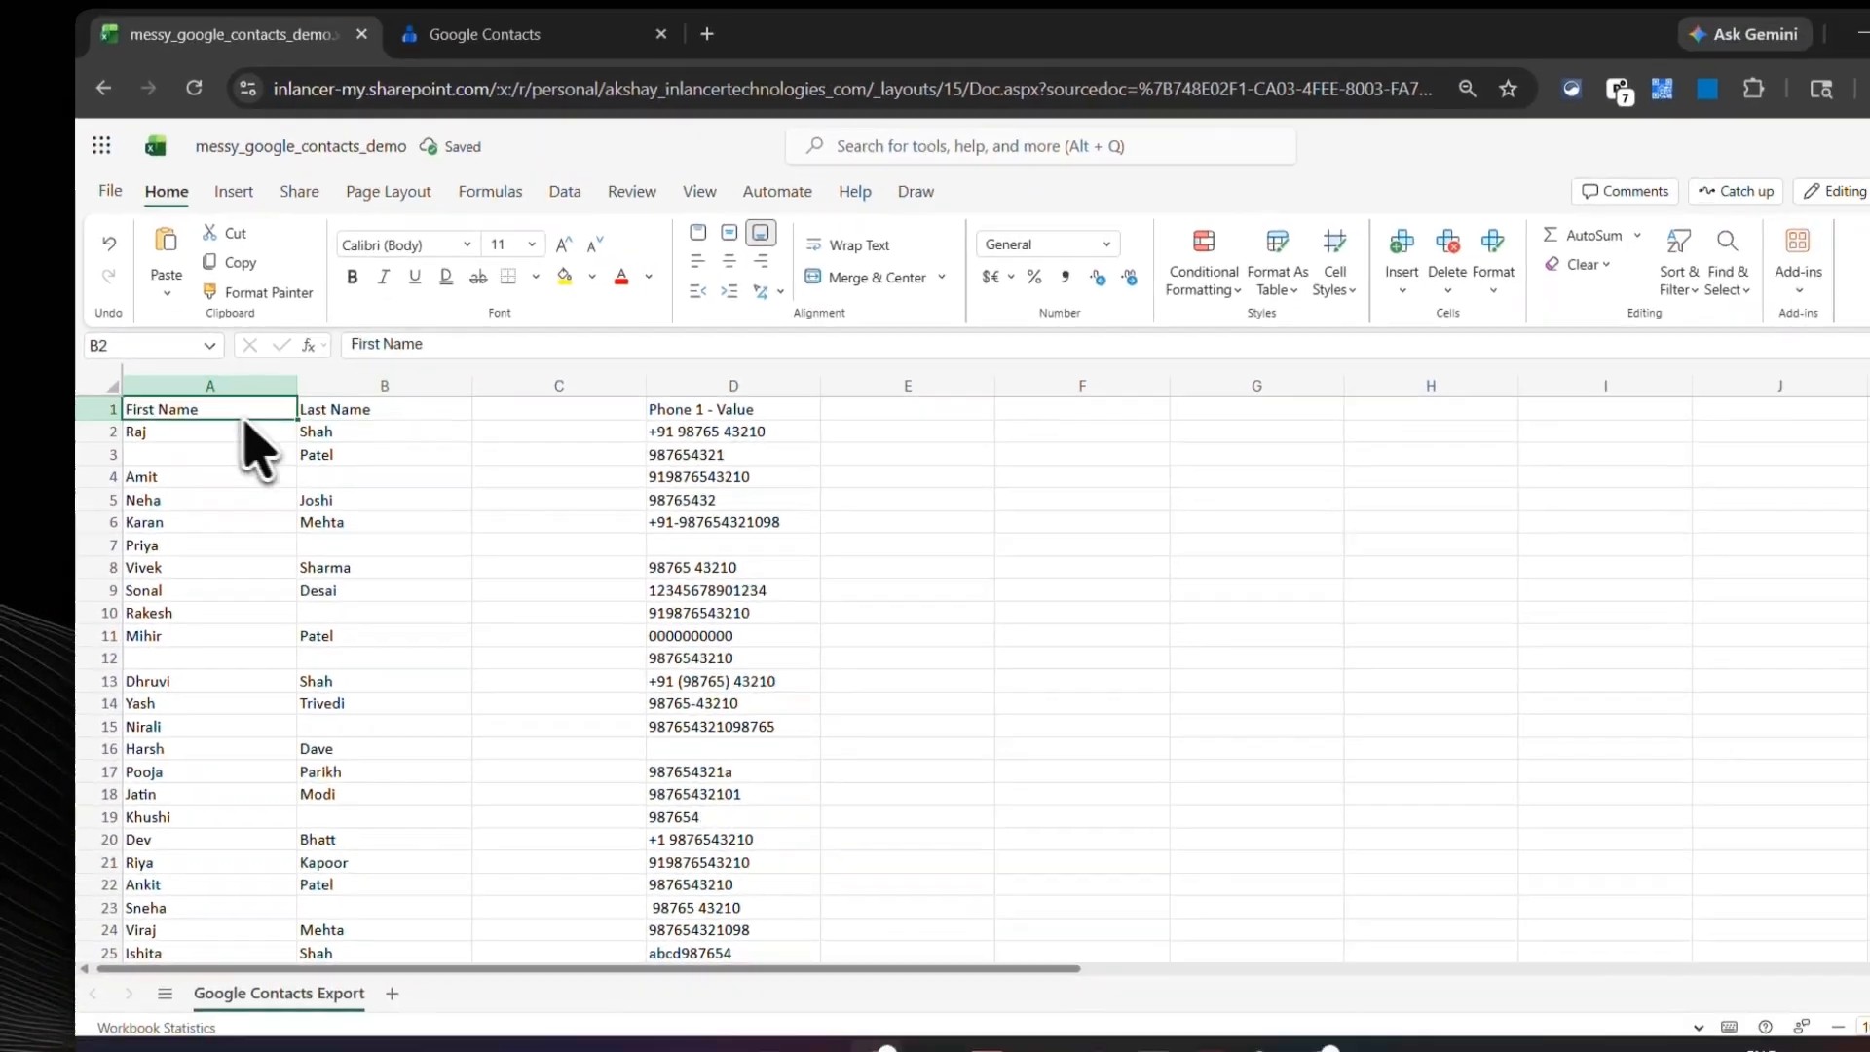
pyautogui.moveTo(244, 419); pyautogui.dragTo(412, 763)
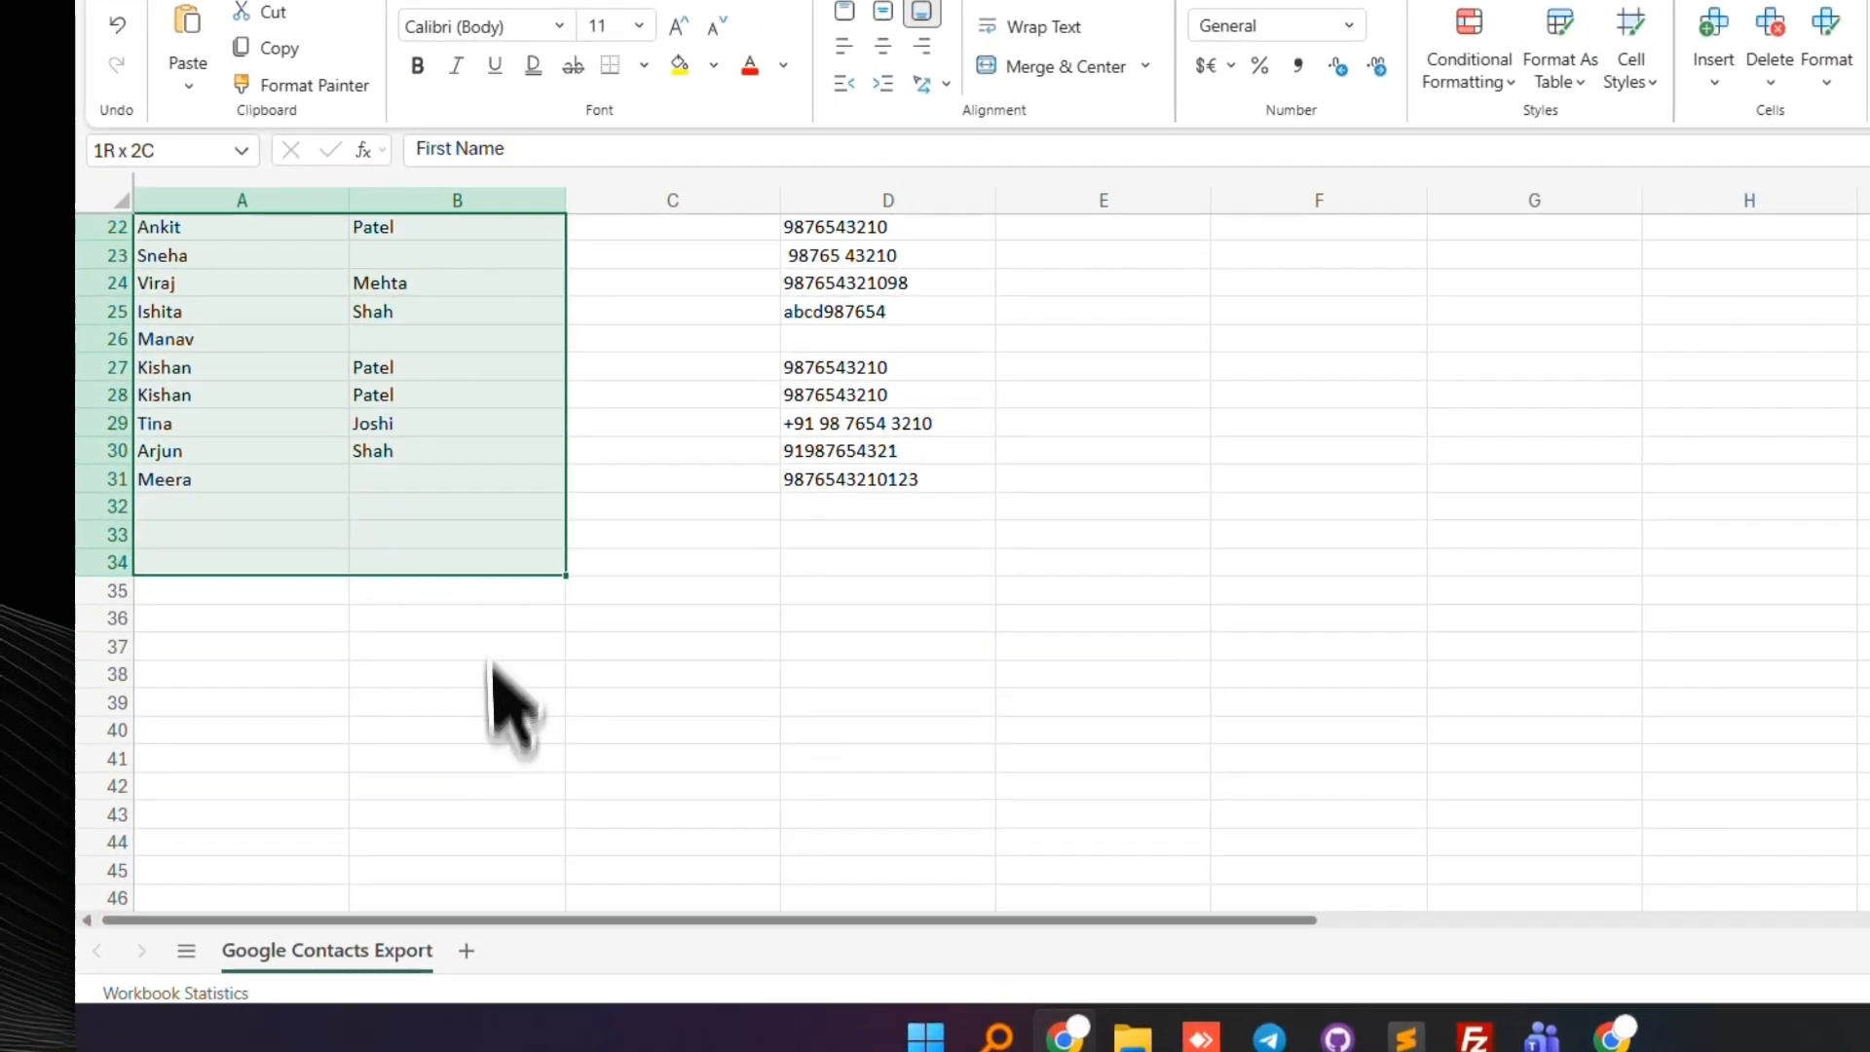
pyautogui.moveTo(490, 665); pyautogui.dragTo(500, 482)
pyautogui.scroll(7, 511, 531)
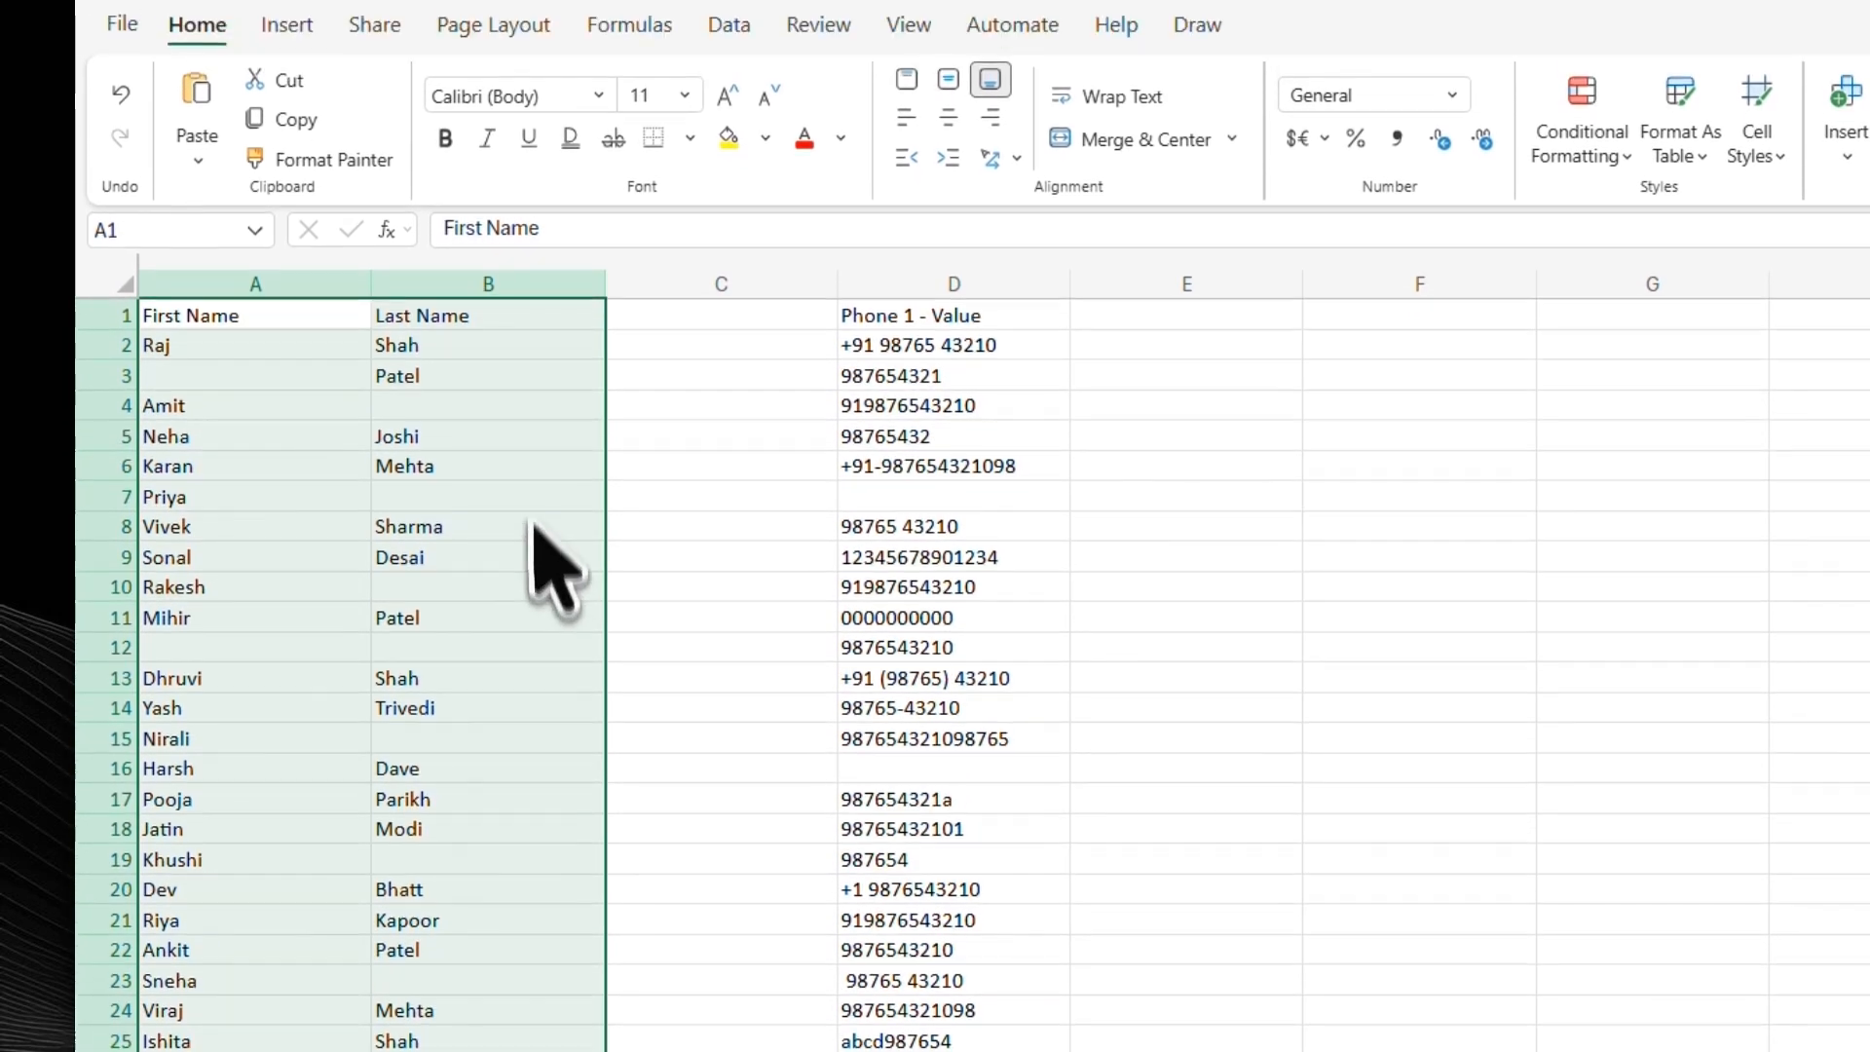
pyautogui.click(555, 405)
pyautogui.click(974, 315)
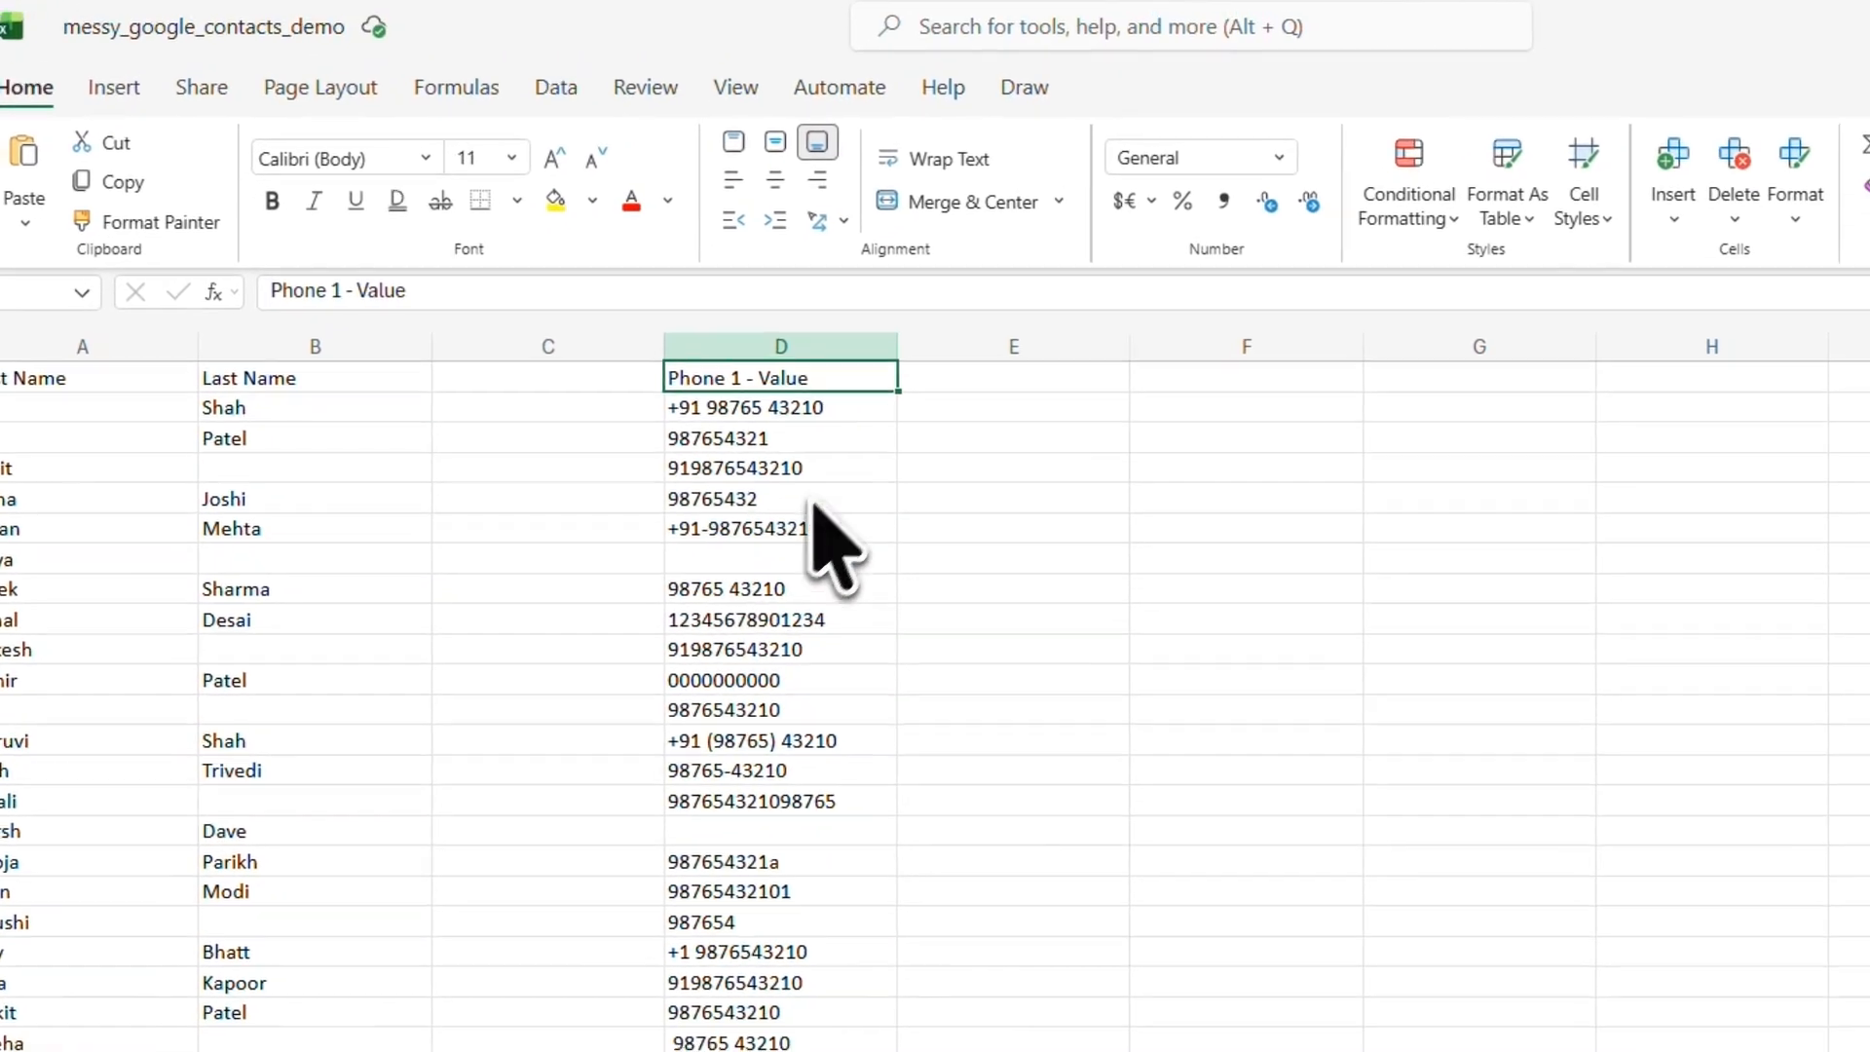
pyautogui.click(779, 558)
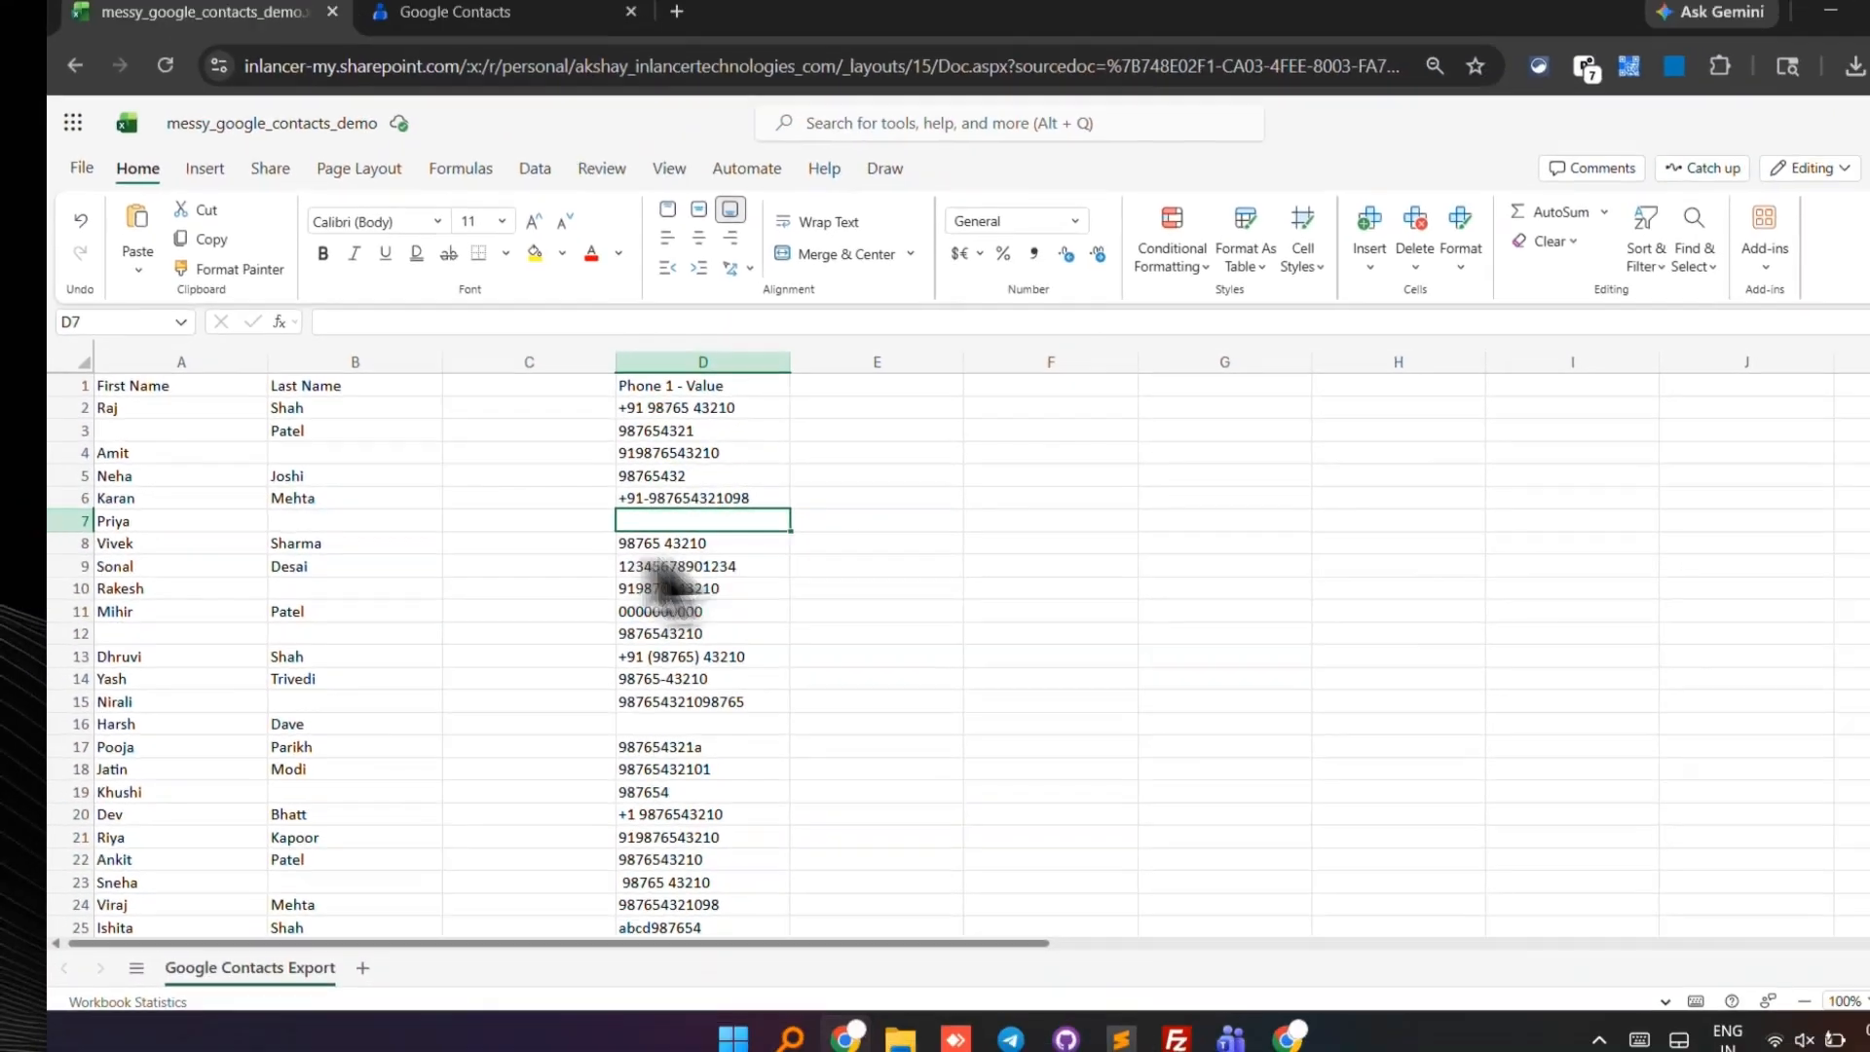
pyautogui.click(315, 377)
# - Open Notepad and paste the first and last names copied from A2:B31 of the worksheet into it
pyautogui.press('super')
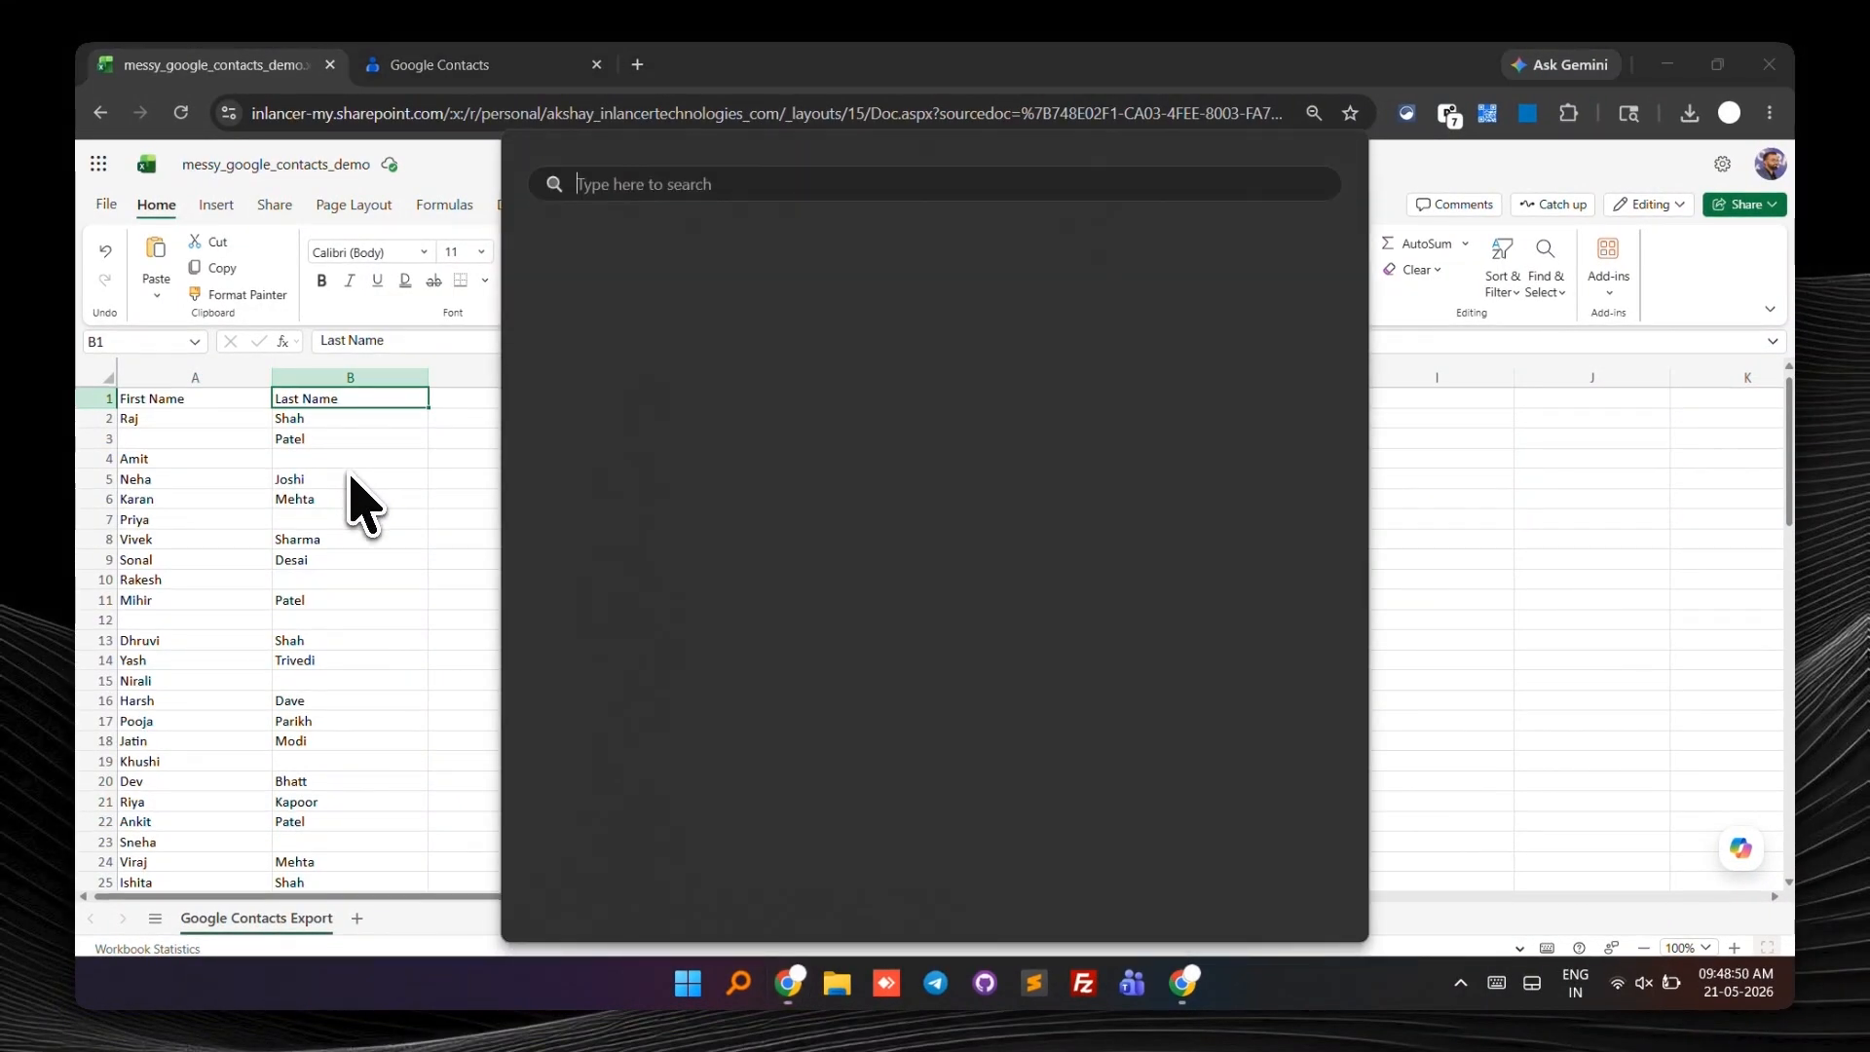
pyautogui.write('notepad')
pyautogui.press('Return')
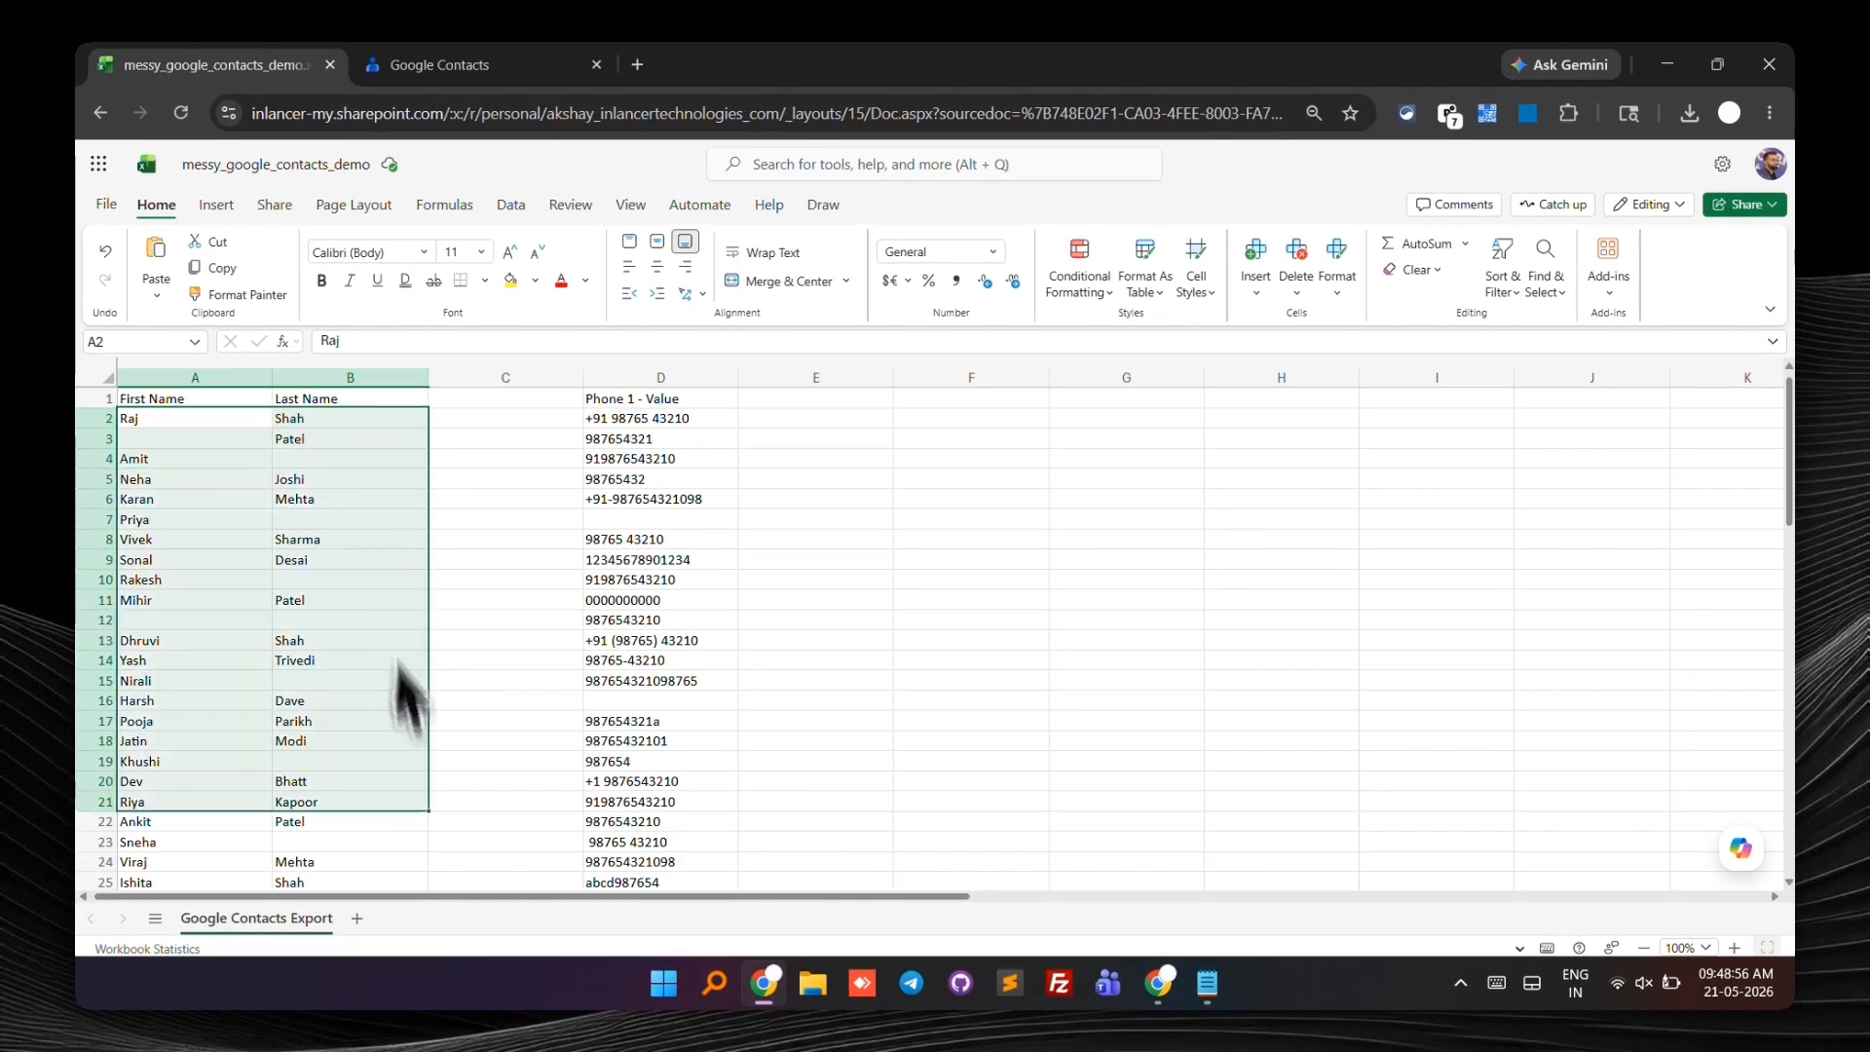
pyautogui.moveTo(398, 864); pyautogui.dragTo(422, 604)
pyautogui.hotkey('ctrl', 'c')
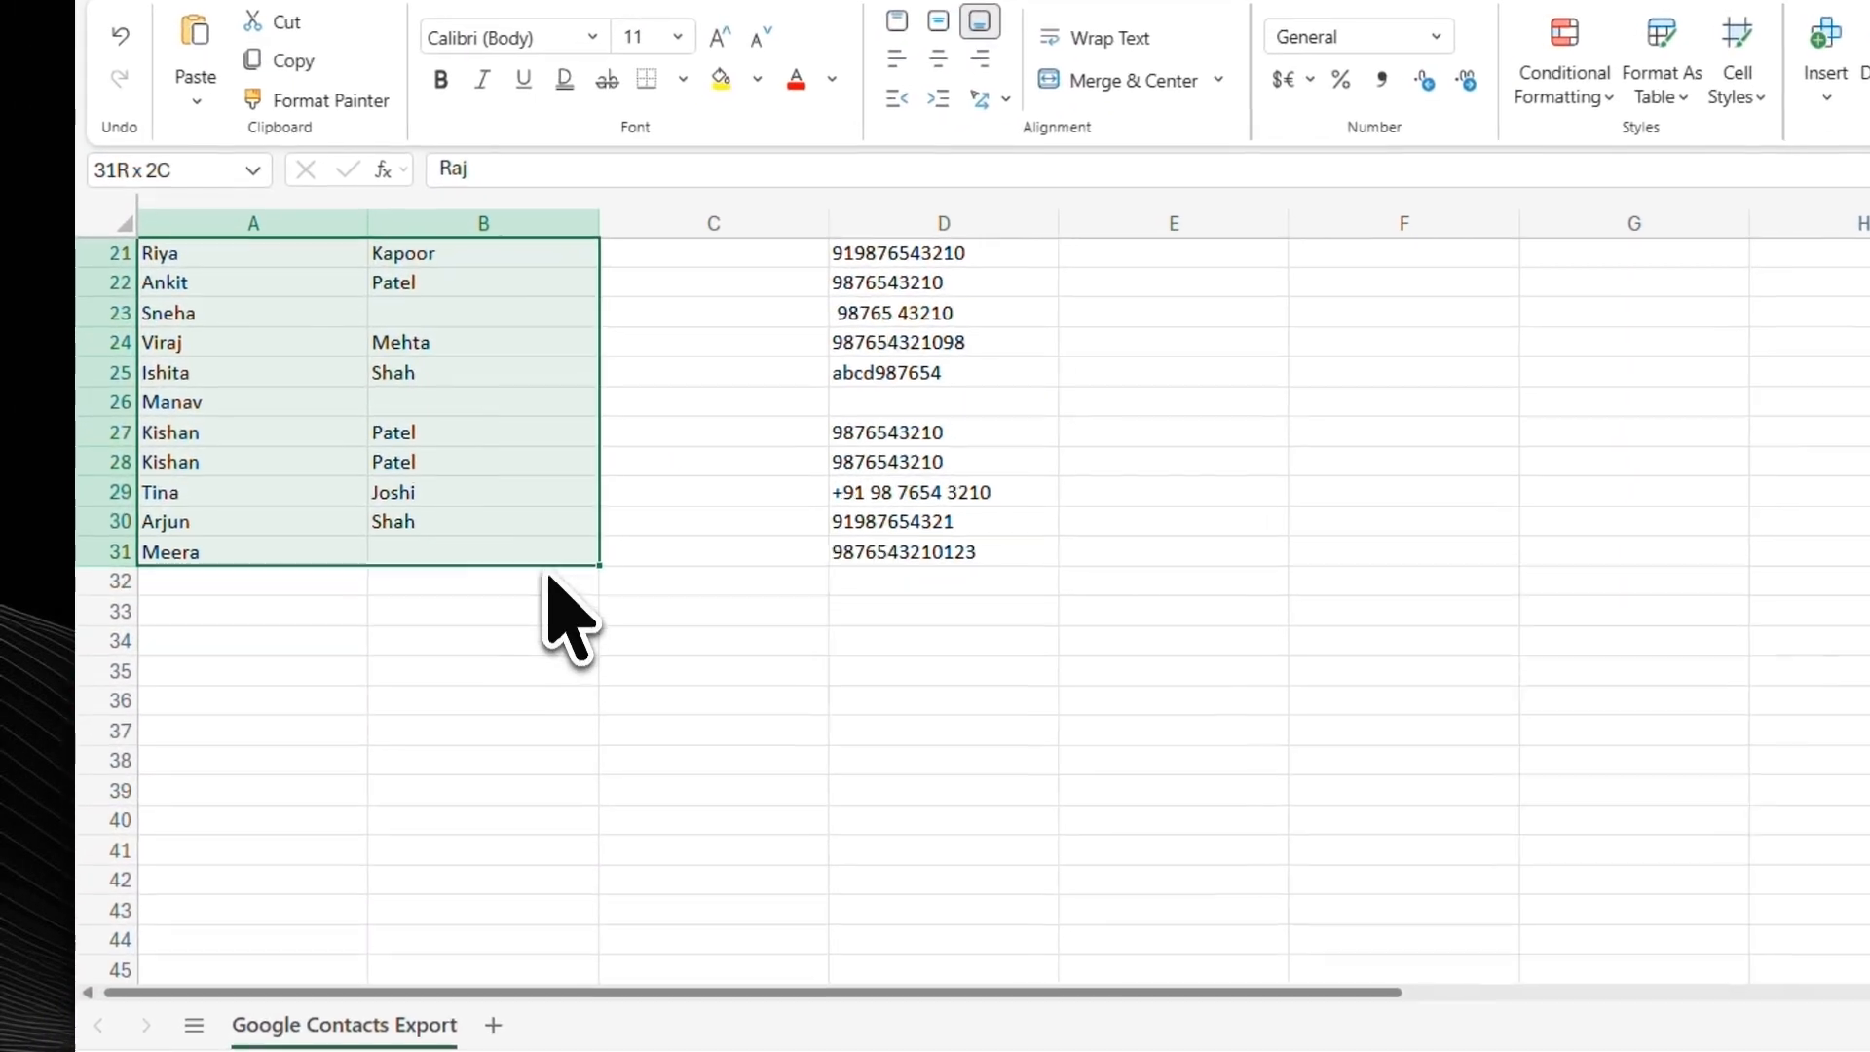
pyautogui.hotkey('alt', 'Tab')
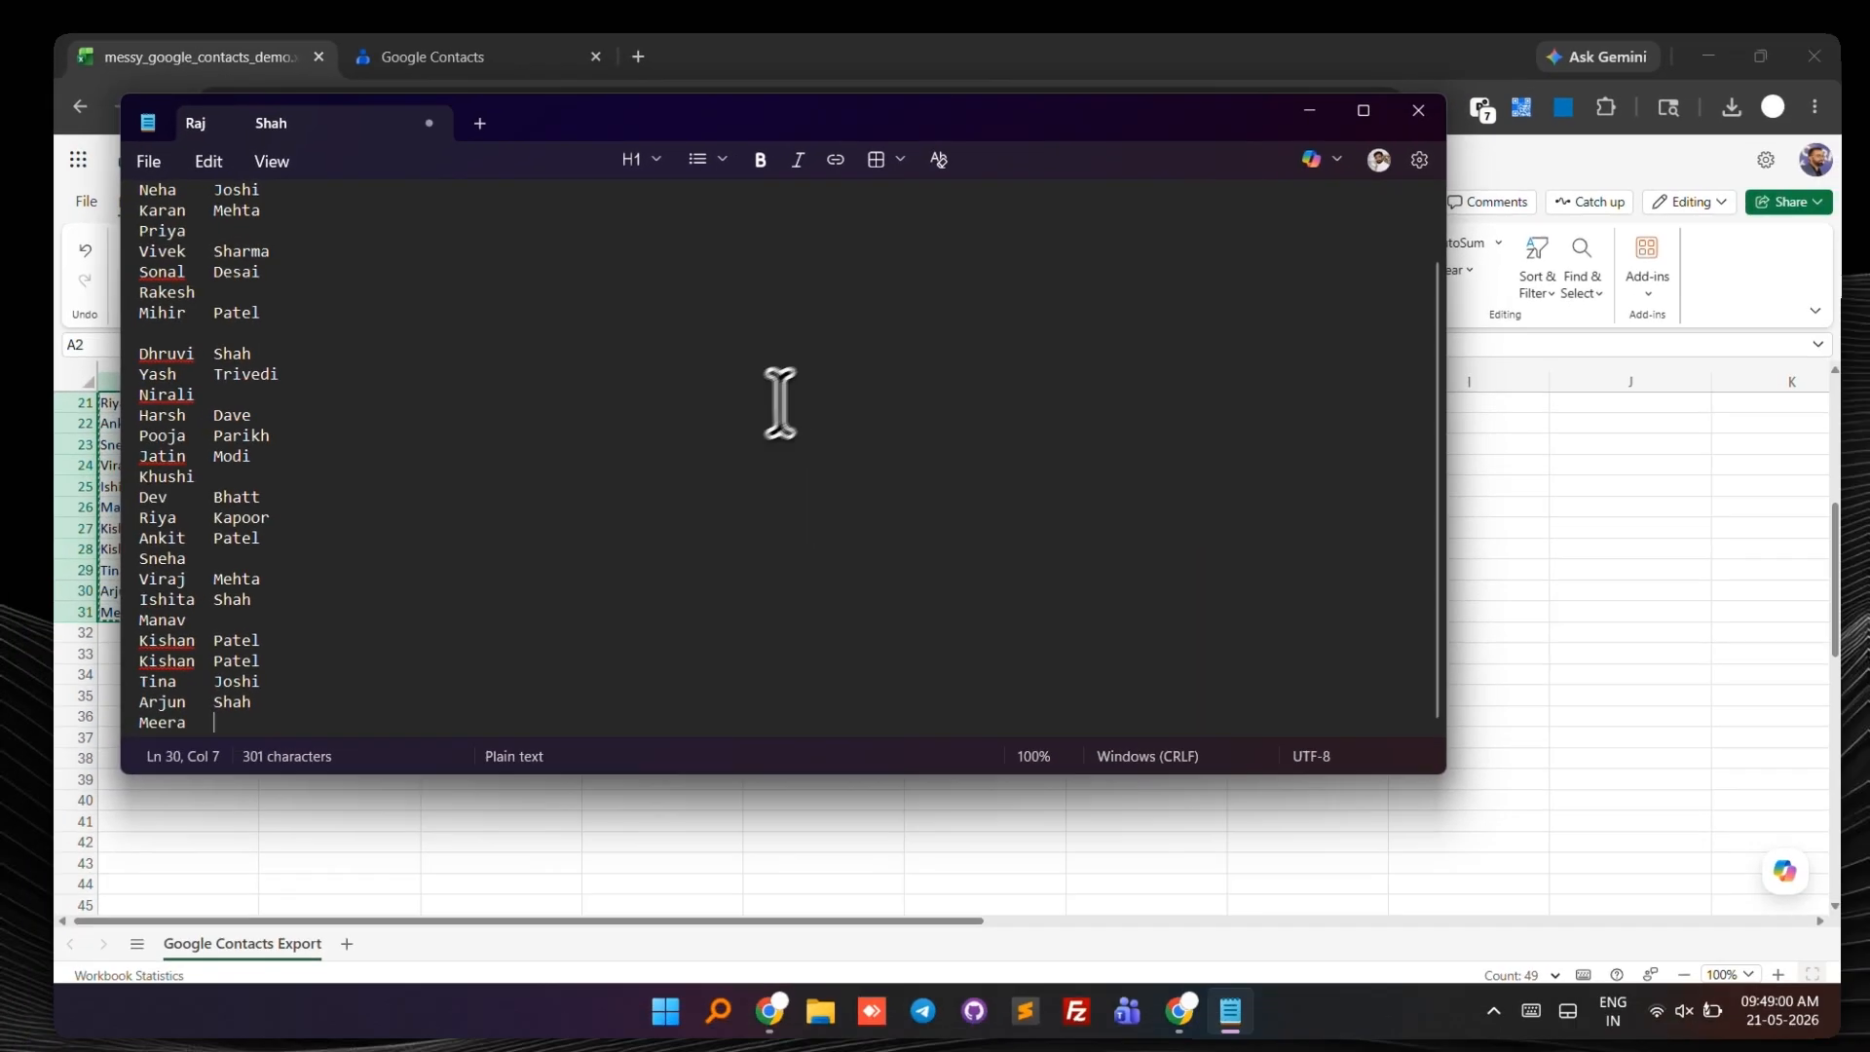
pyautogui.scroll(1, 518, 591)
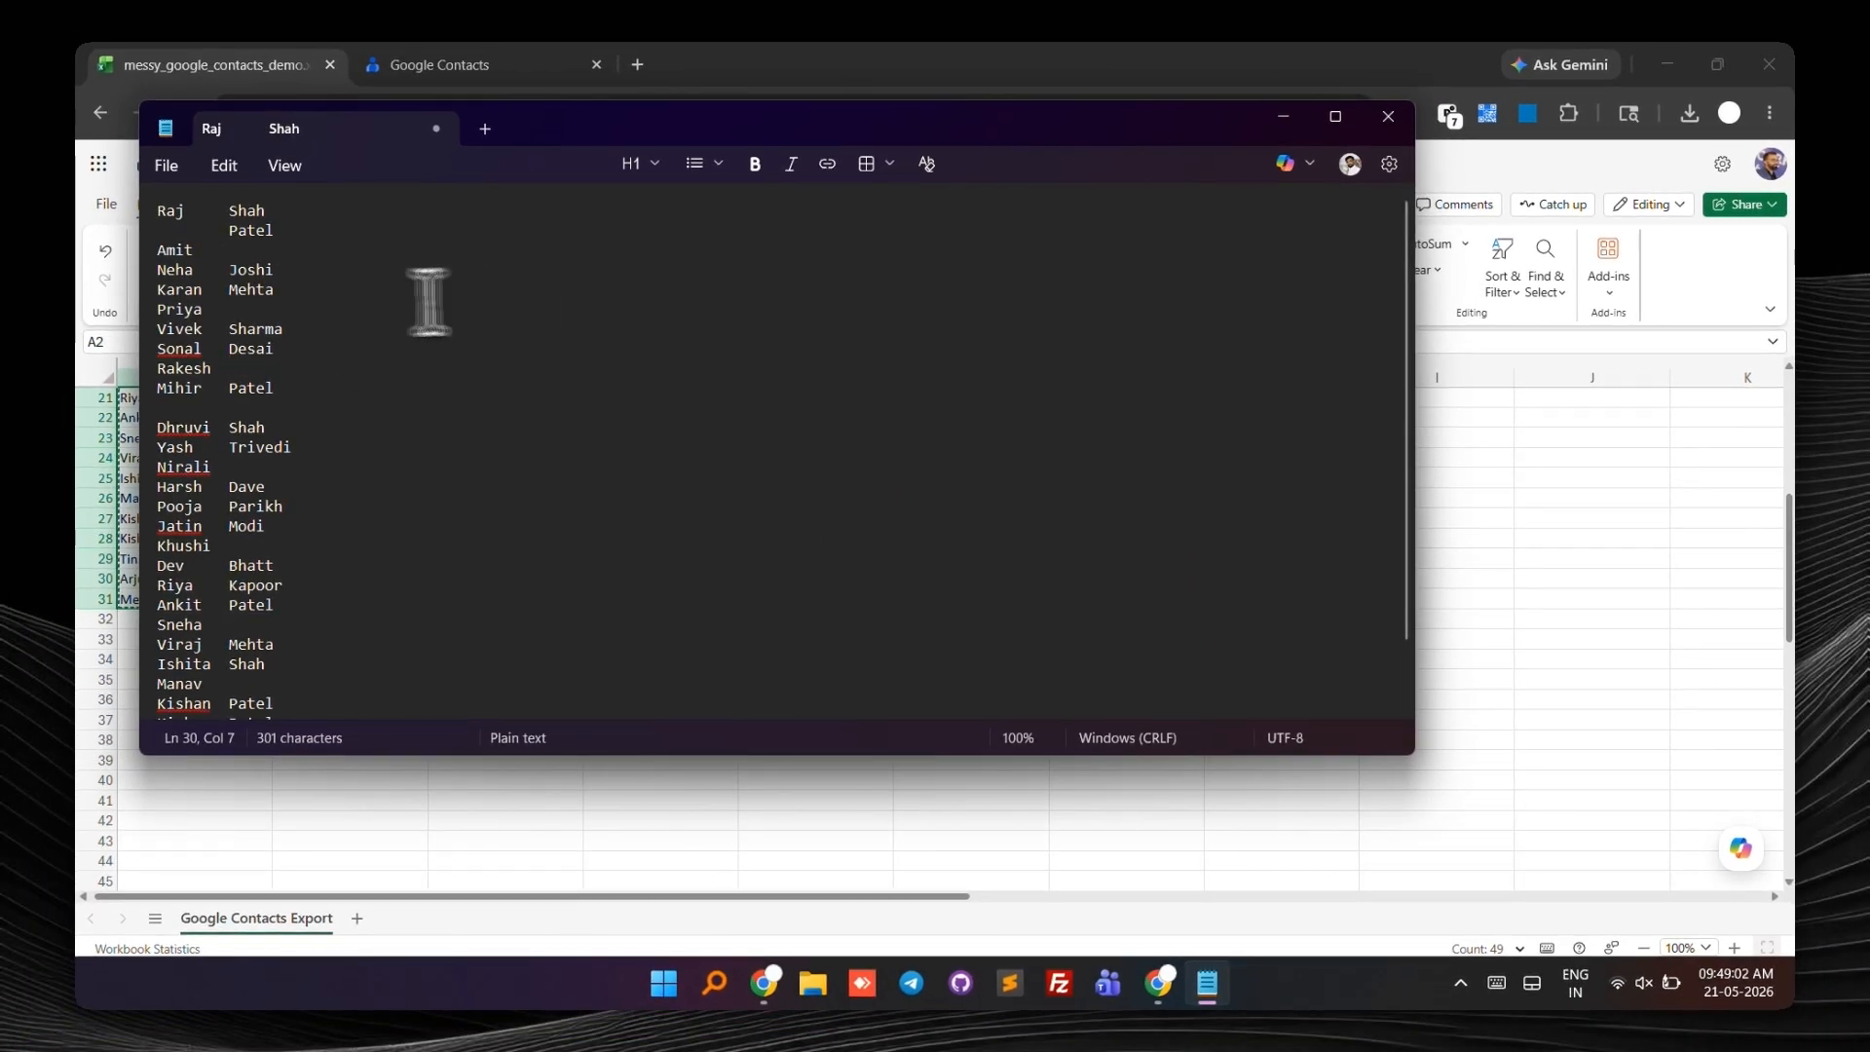
# - Try to paste the copied names directly into the worksheet starting at C2
pyautogui.hotkey('ctrl', 'z')
pyautogui.hotkey('alt', 'Tab')
pyautogui.scroll(5, 589, 453)
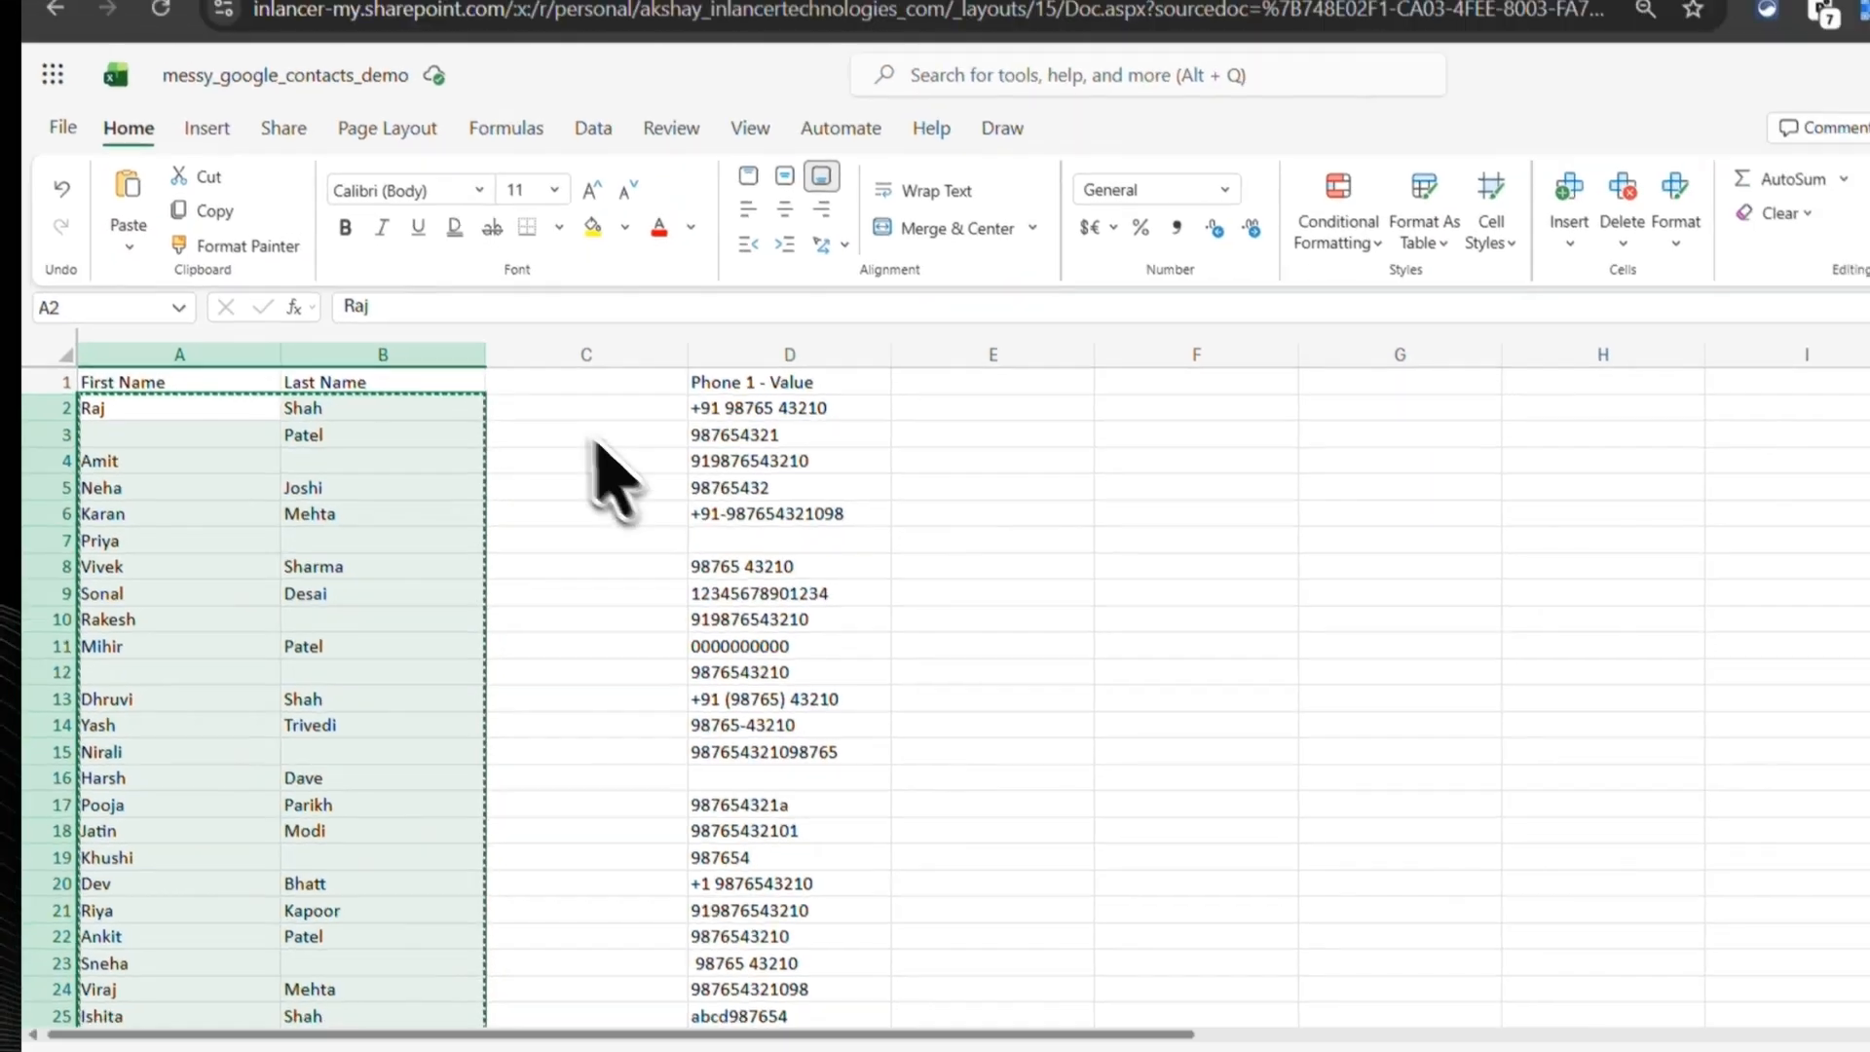
pyautogui.click(596, 407)
pyautogui.hotkey('ctrl', 'v')
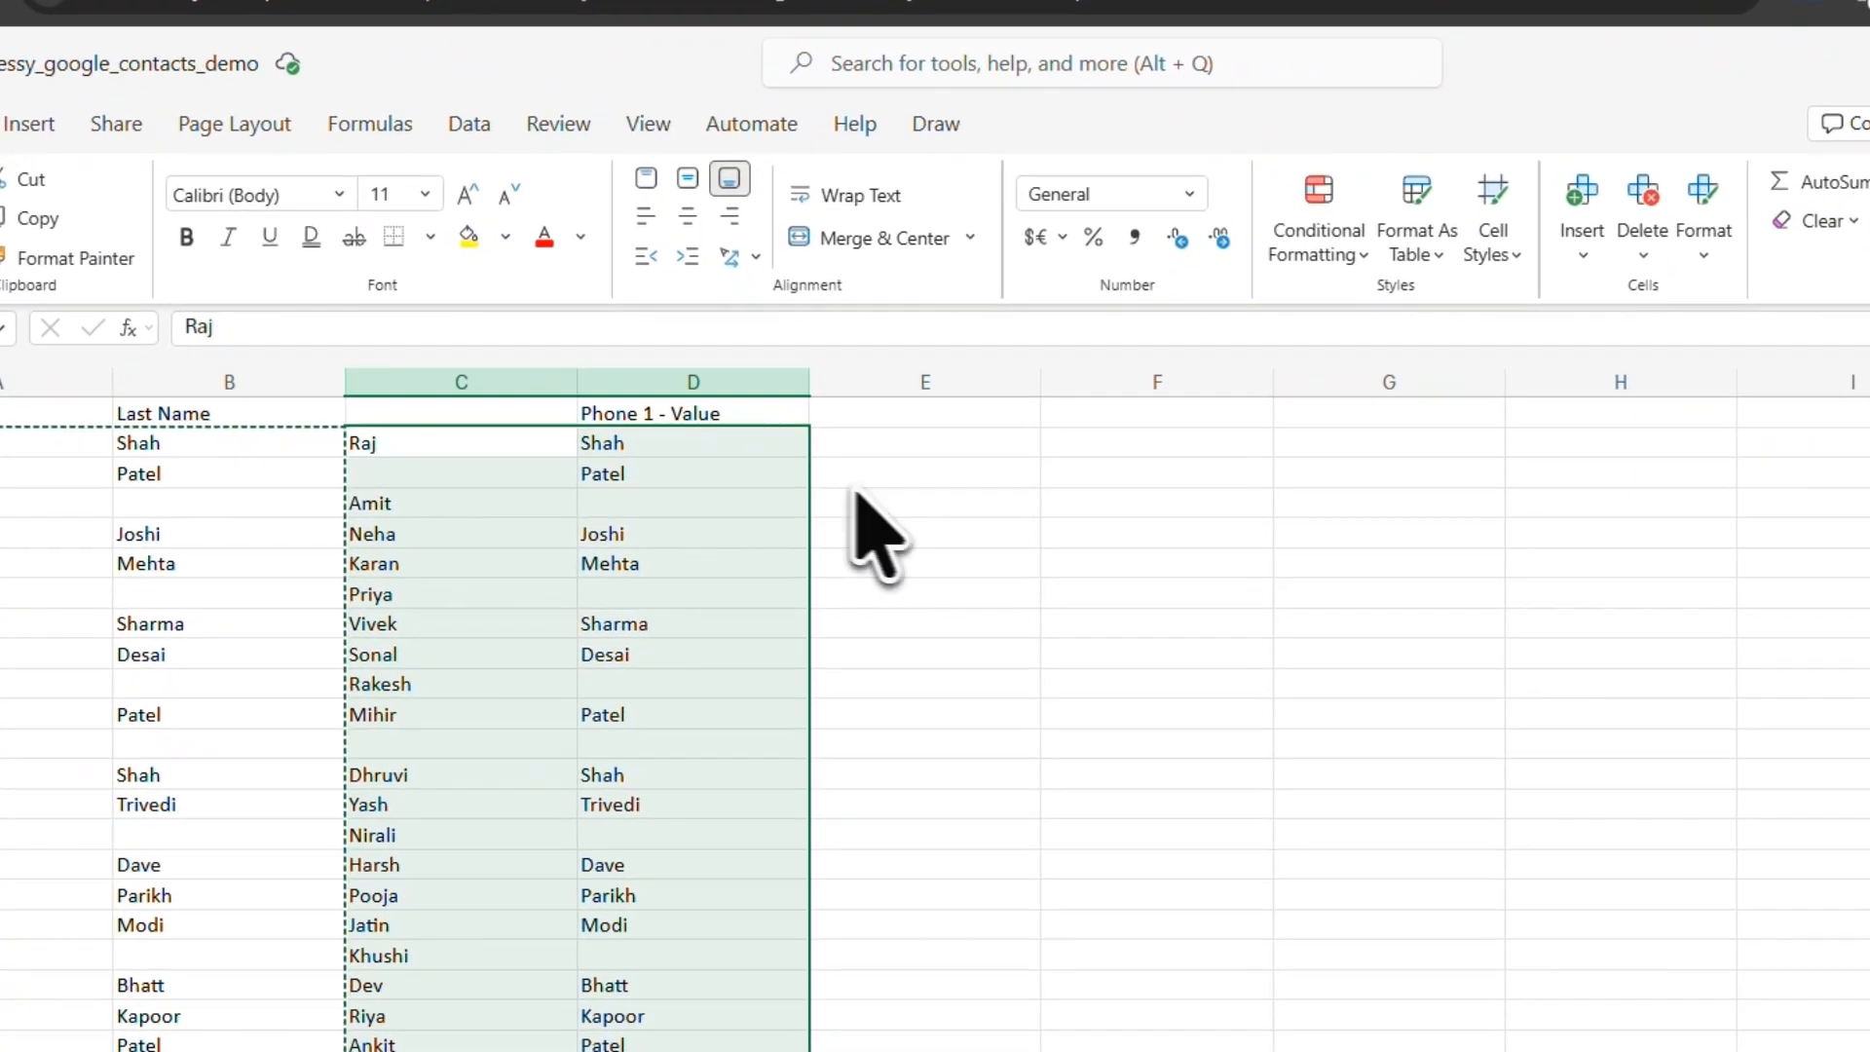
pyautogui.hotkey('ctrl', 'z')
# - In Notepad, replace every tab between the first and last names with a single space
pyautogui.hotkey('alt', 'Tab')
pyautogui.hotkey('ctrl', 'z')
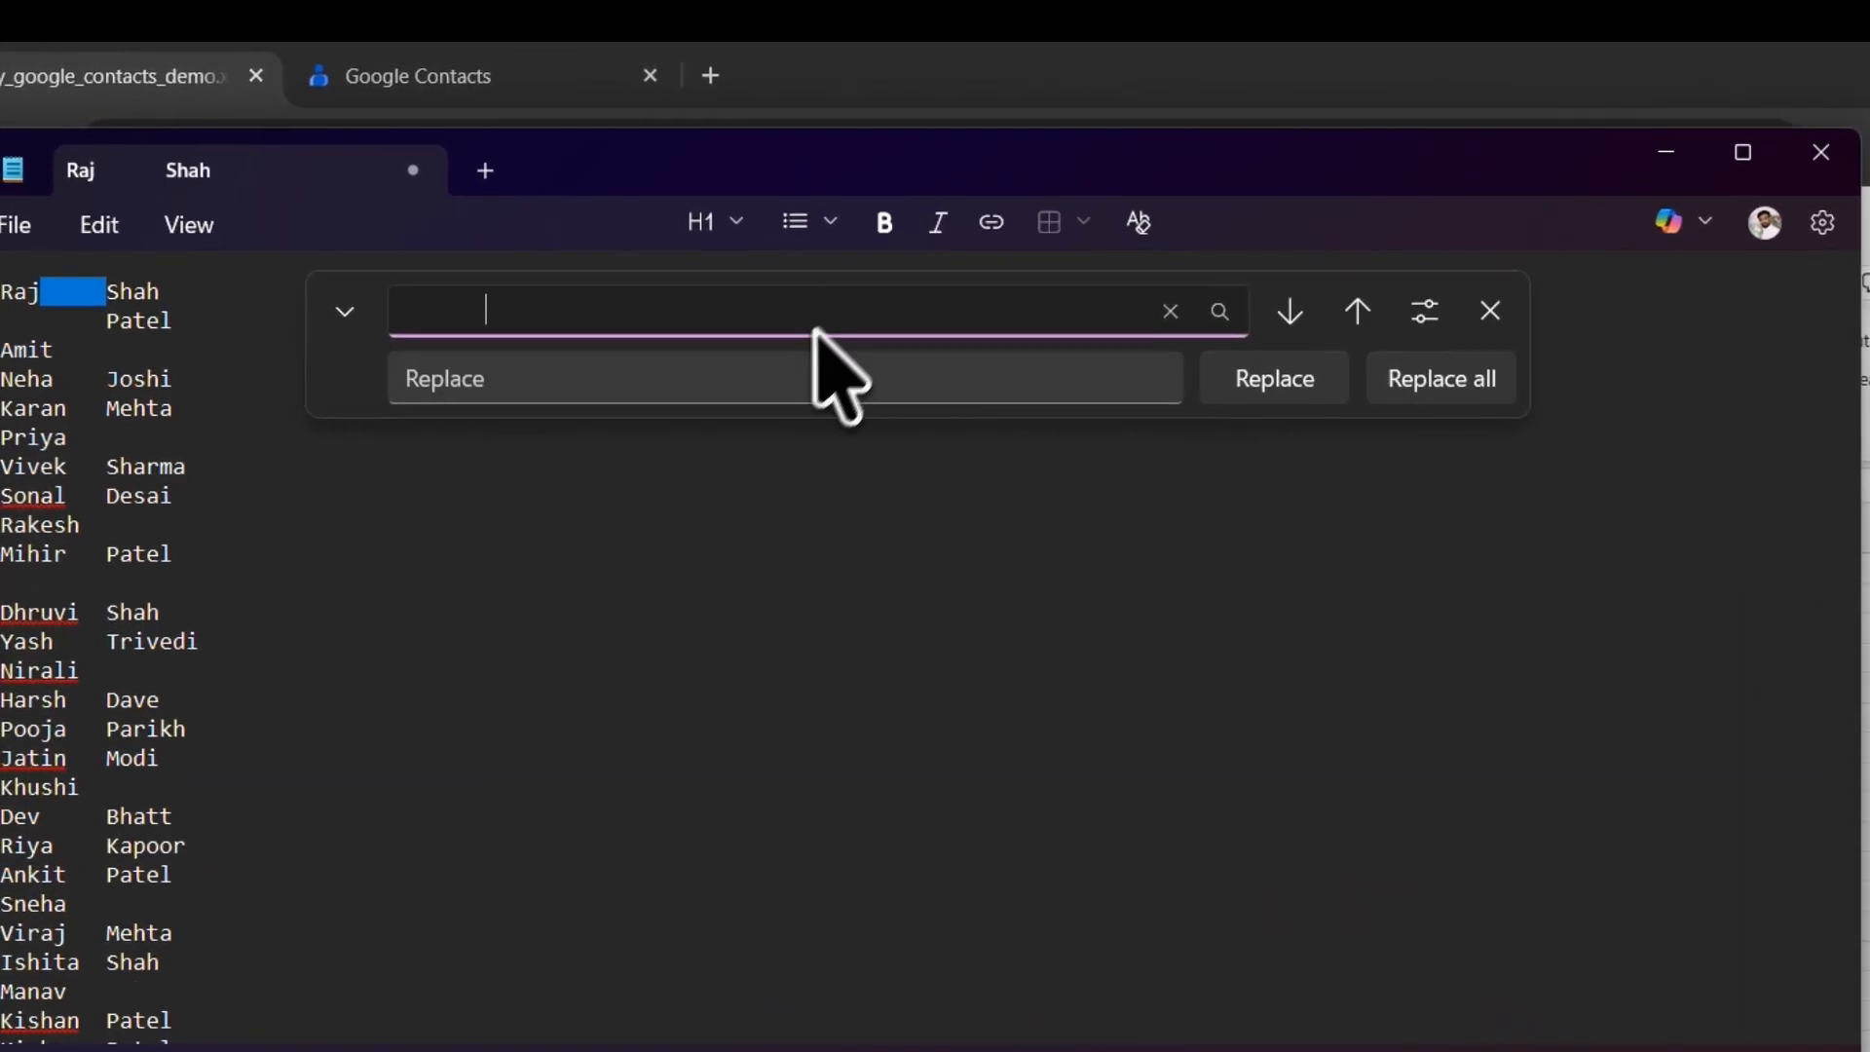
pyautogui.click(660, 272)
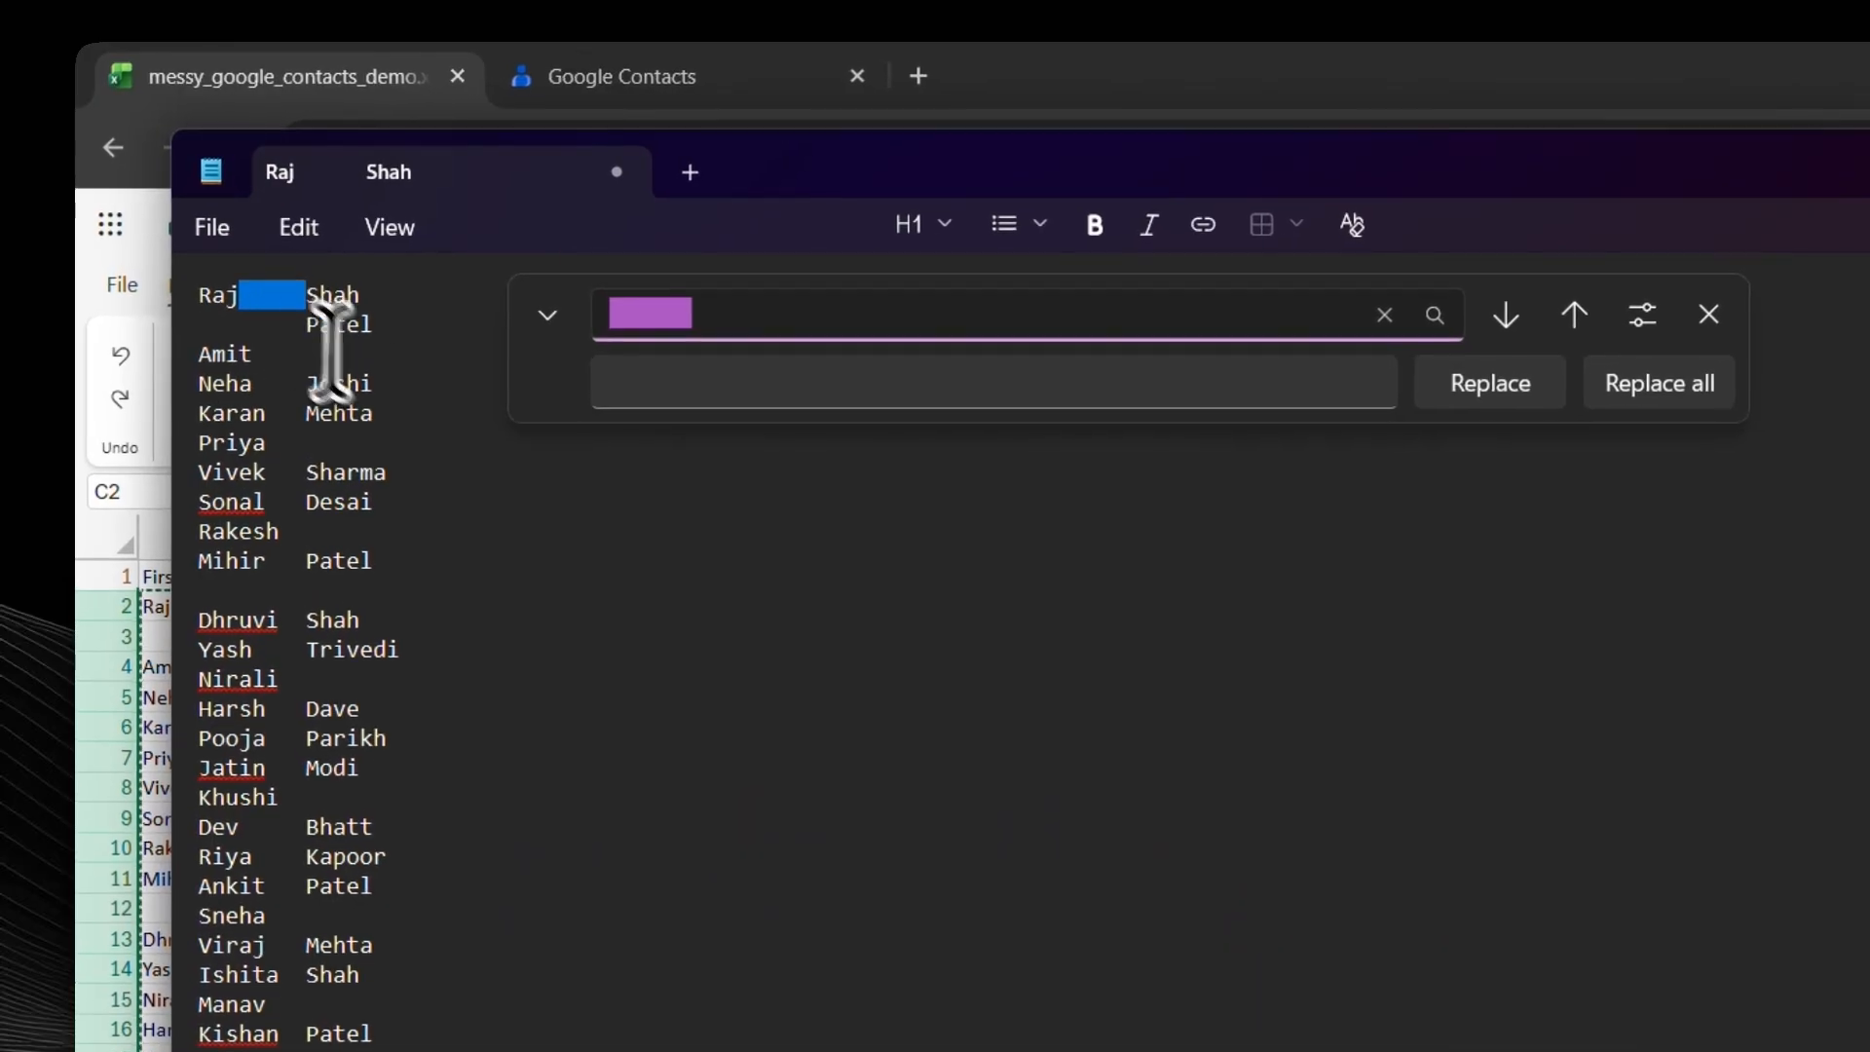
pyautogui.click(707, 384)
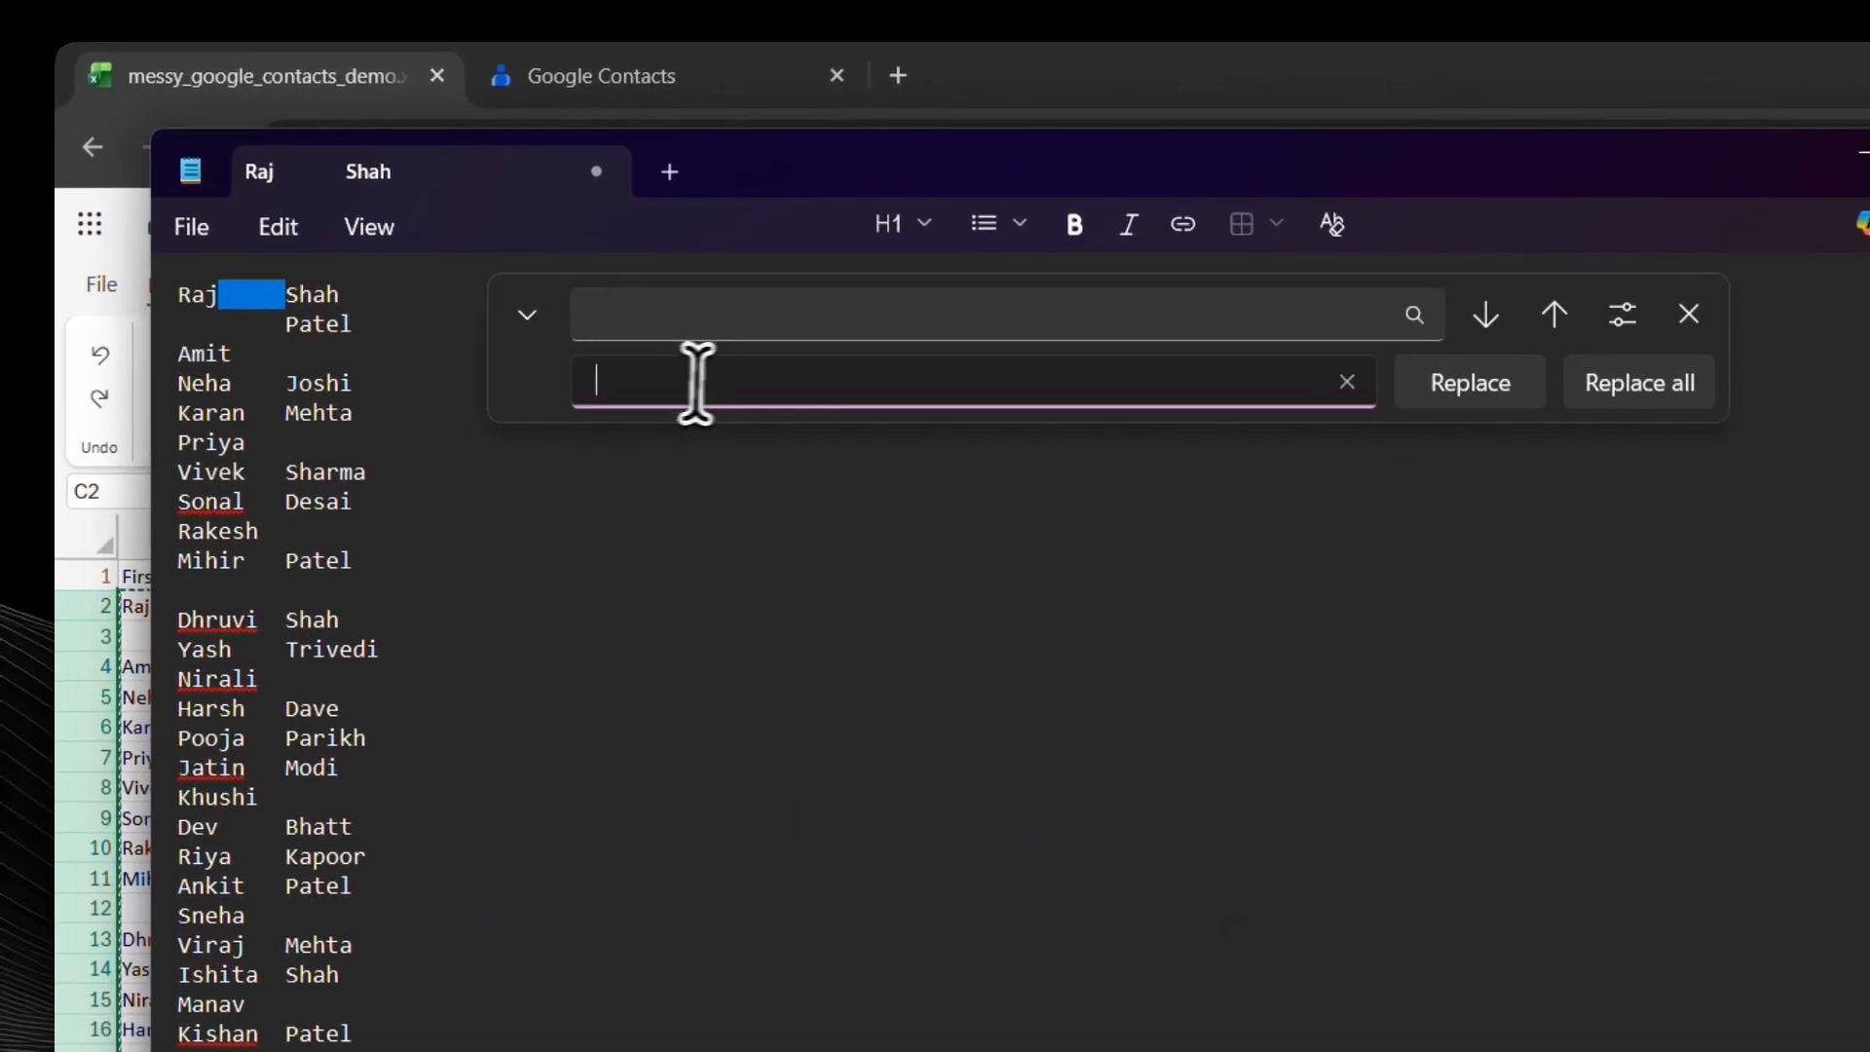
pyautogui.click(1492, 348)
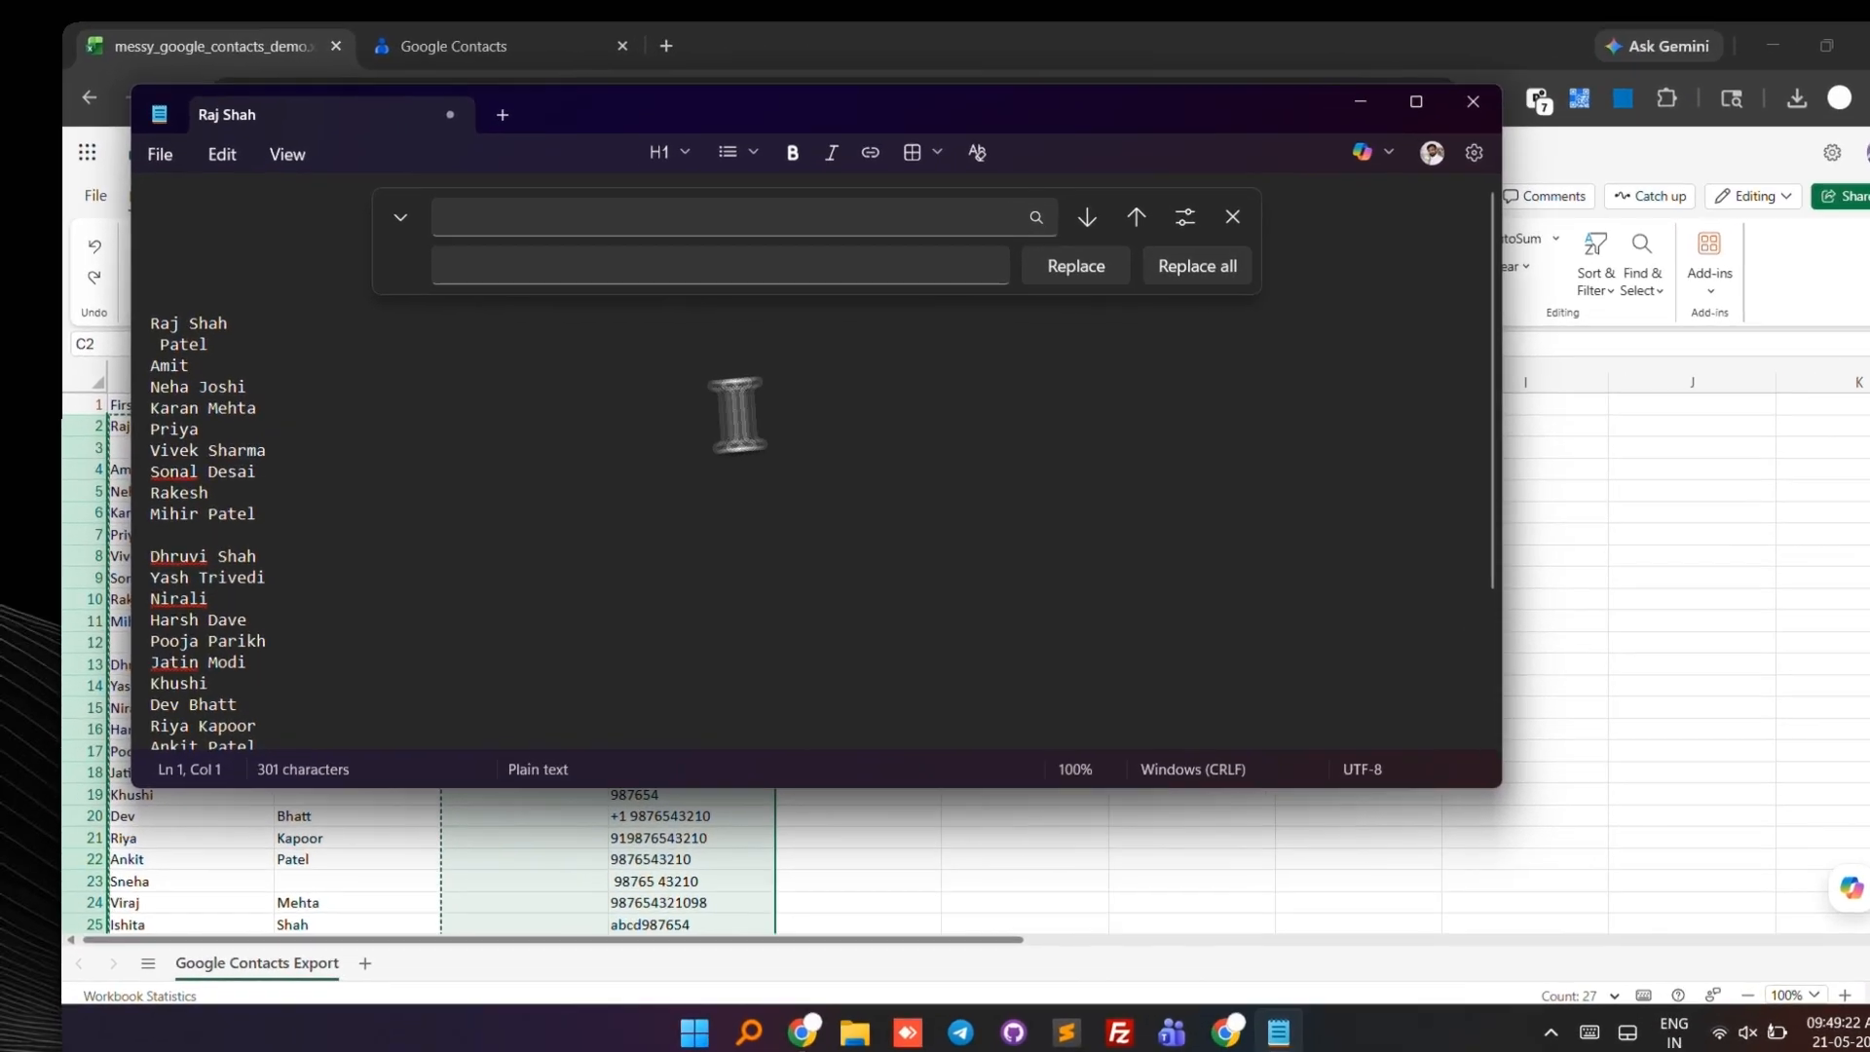
# - Copy the combined full names from Notepad and paste them into the worksheet starting at F2
pyautogui.click(771, 542)
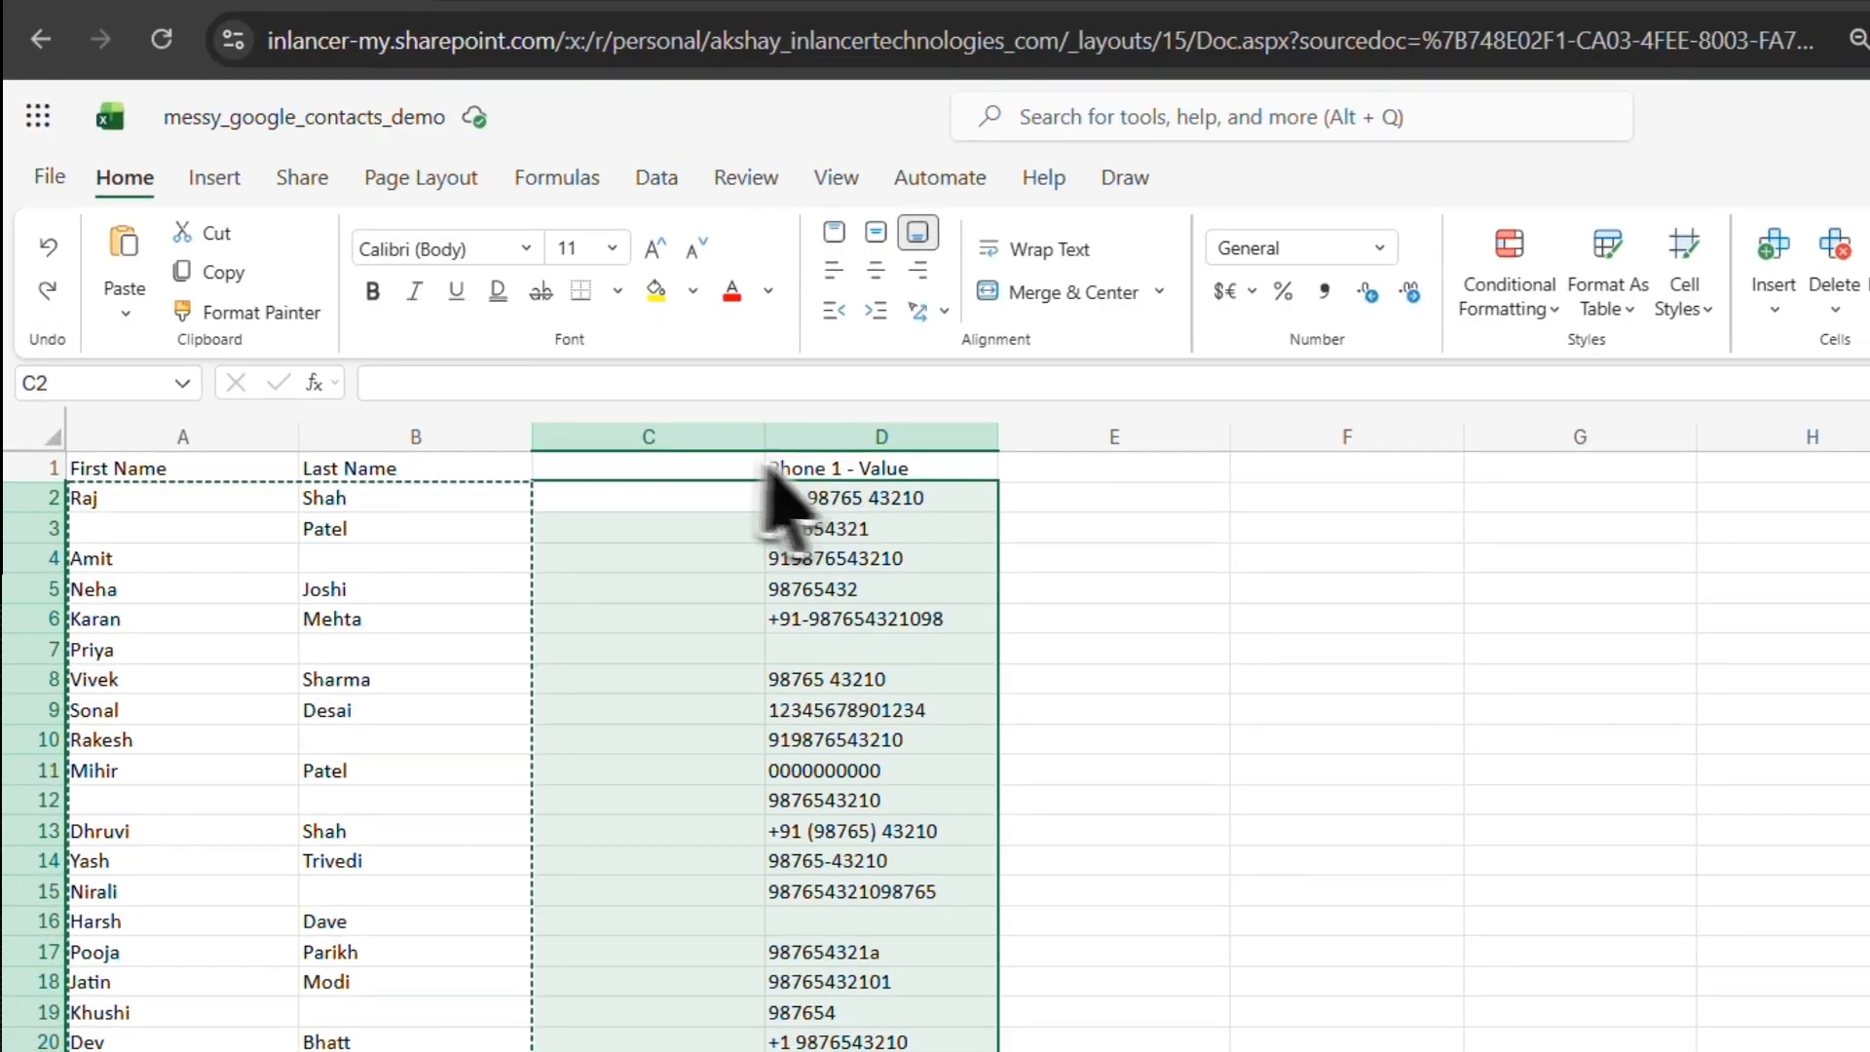
pyautogui.click(915, 497)
pyautogui.hotkey('ctrl', 'v')
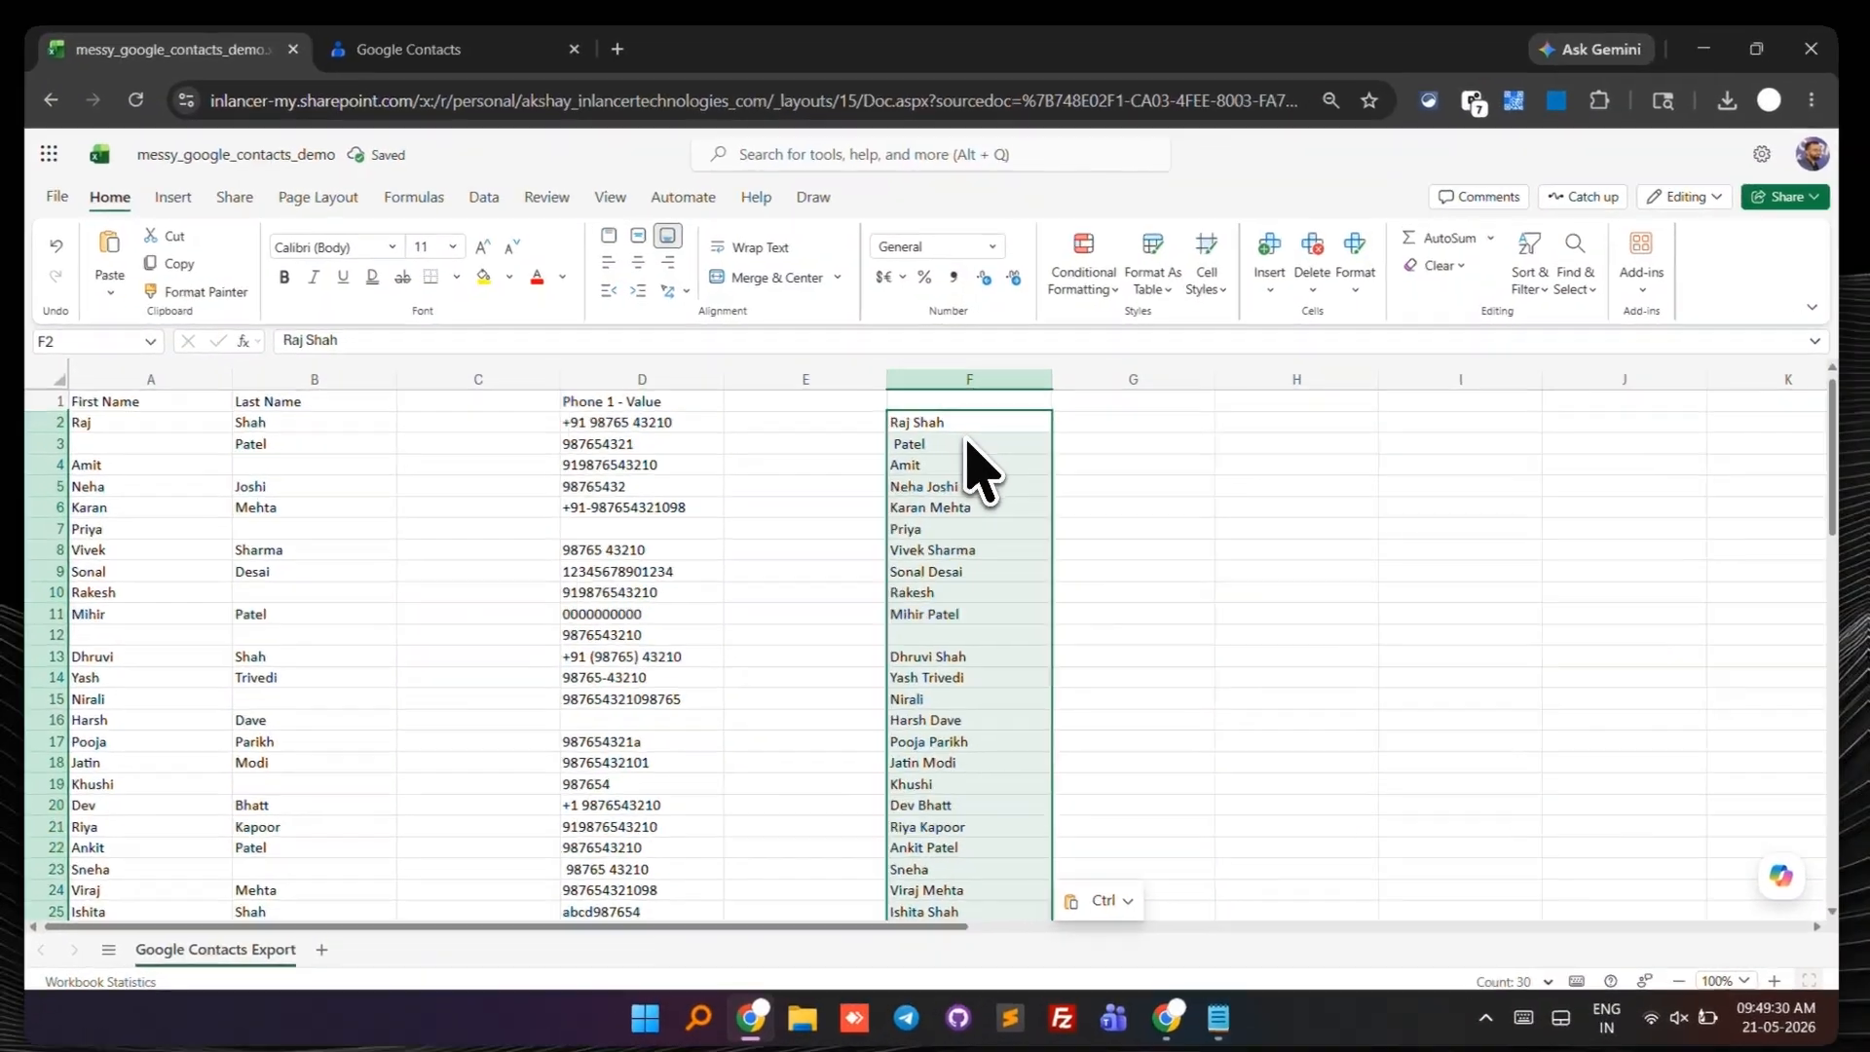
# - Move the combined full names from column F into column C, starting at C2
pyautogui.hotkey('ctrl', 'c')
pyautogui.click(511, 419)
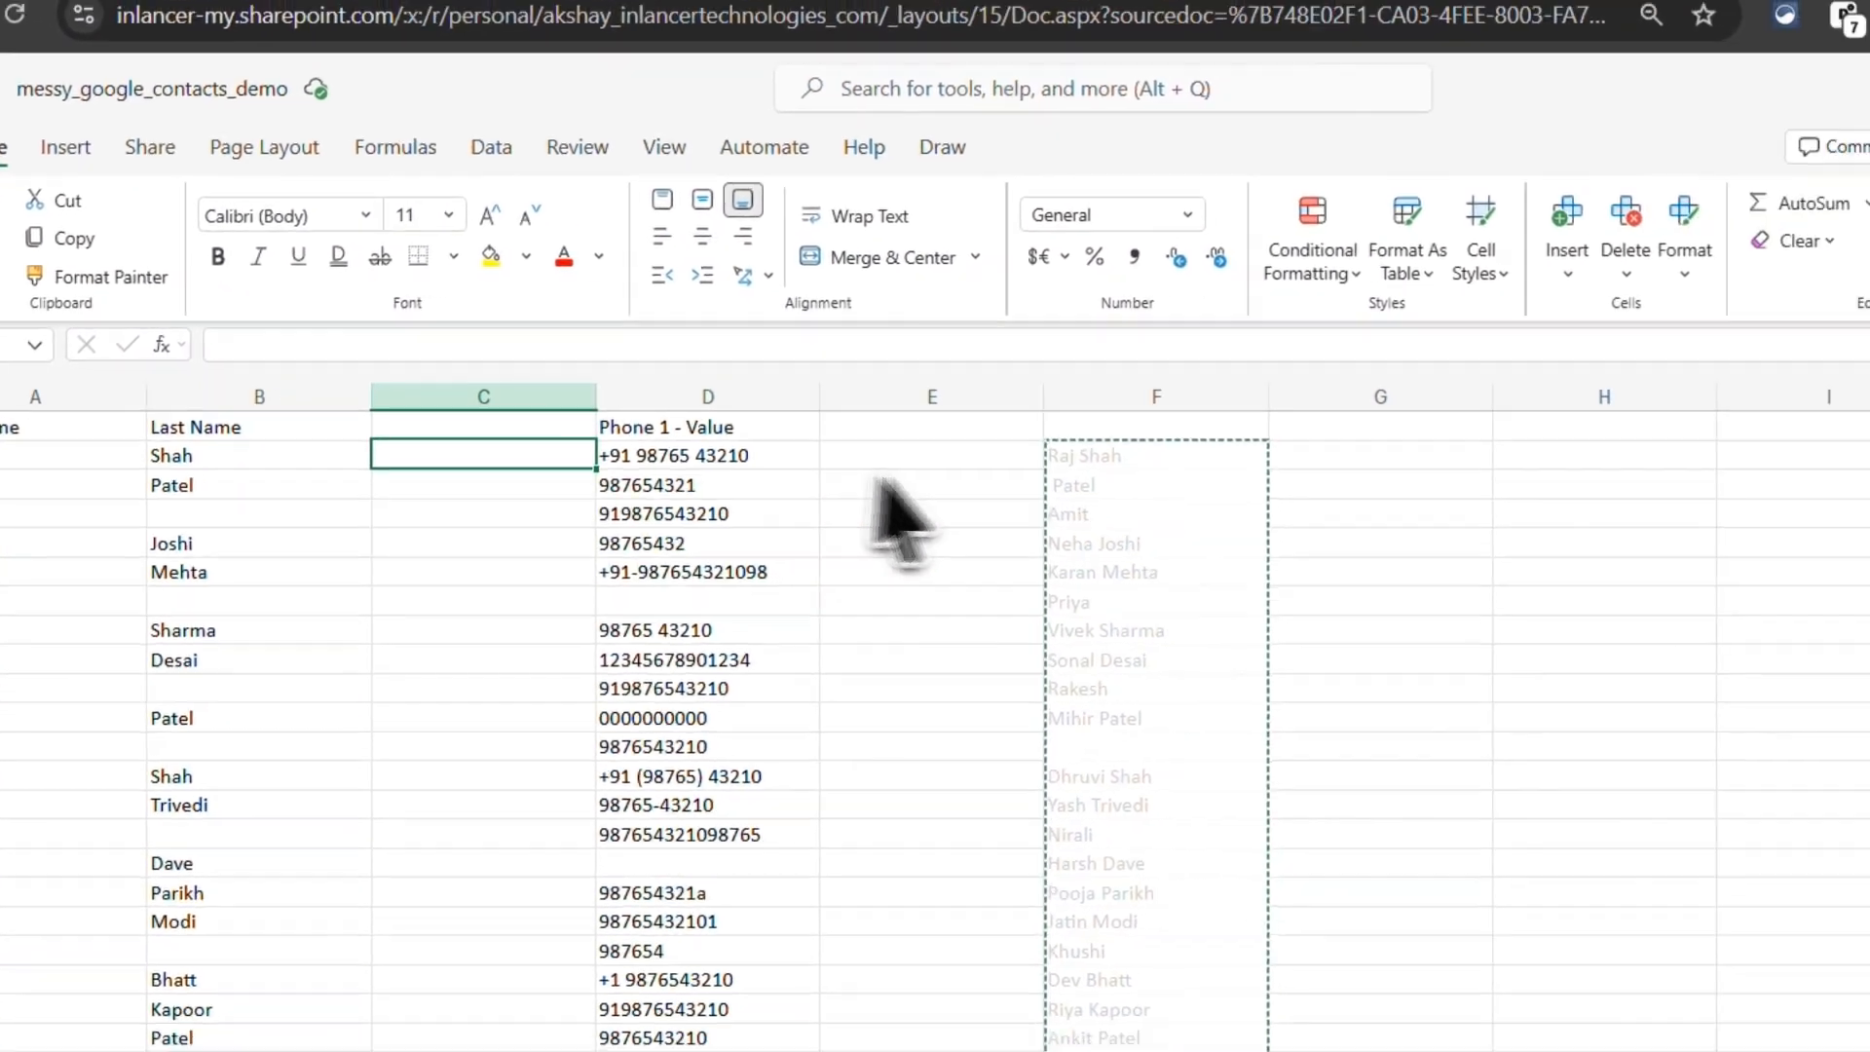
pyautogui.hotkey('ctrl', 'v')
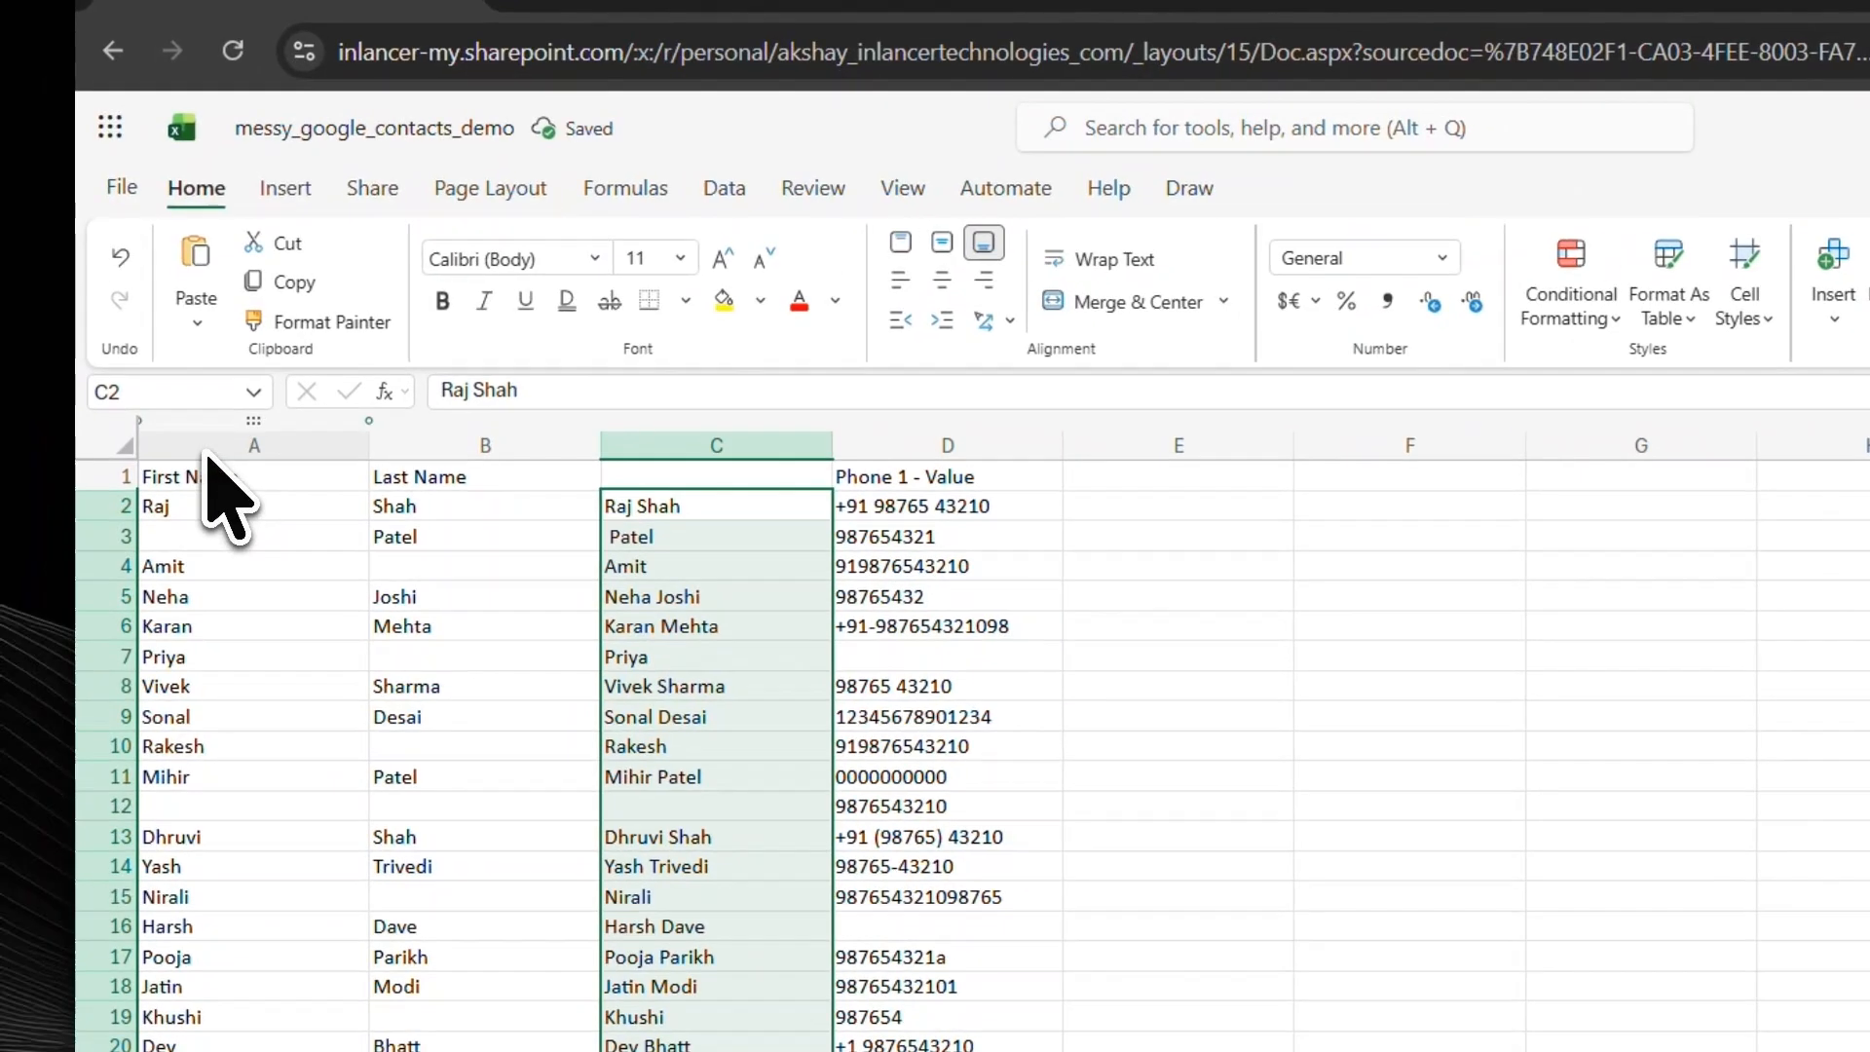
# - Delete the separate First Name and Last Name columns, A and B
pyautogui.moveTo(207, 448); pyautogui.dragTo(409, 445)
pyautogui.rightClick(471, 448)
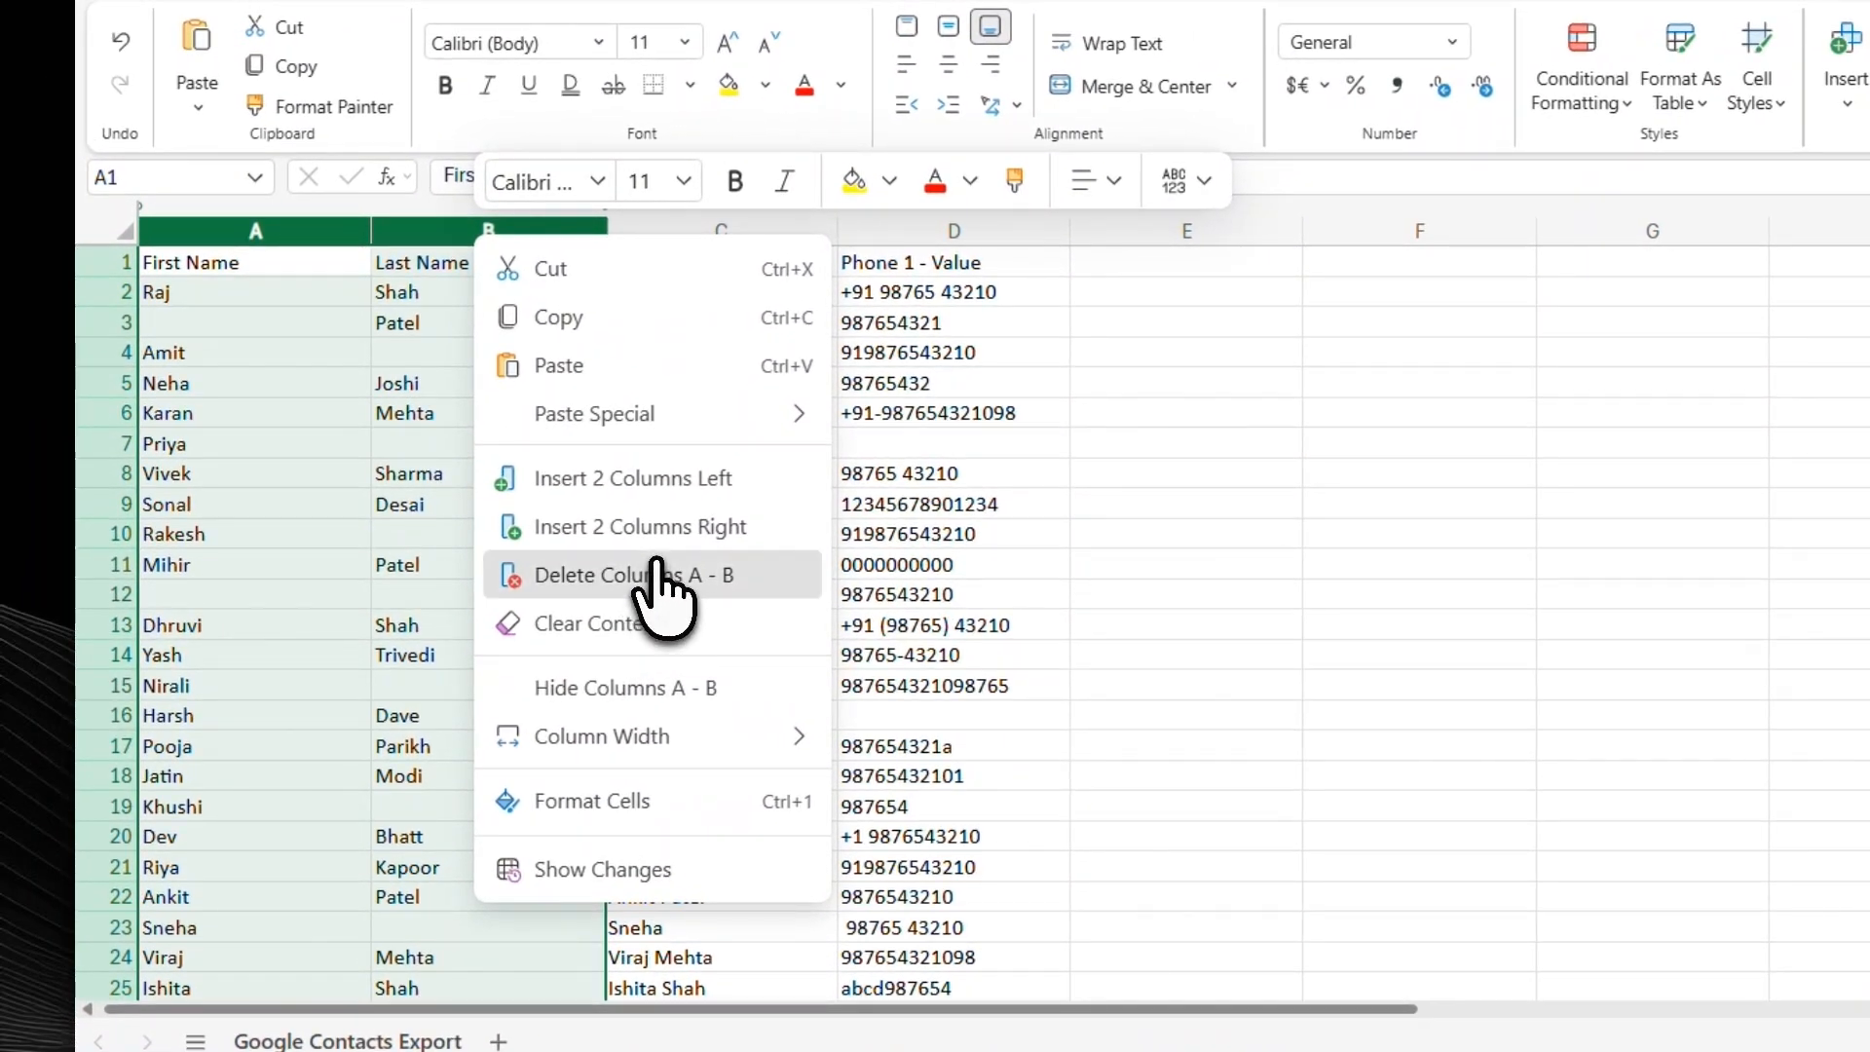
pyautogui.click(516, 604)
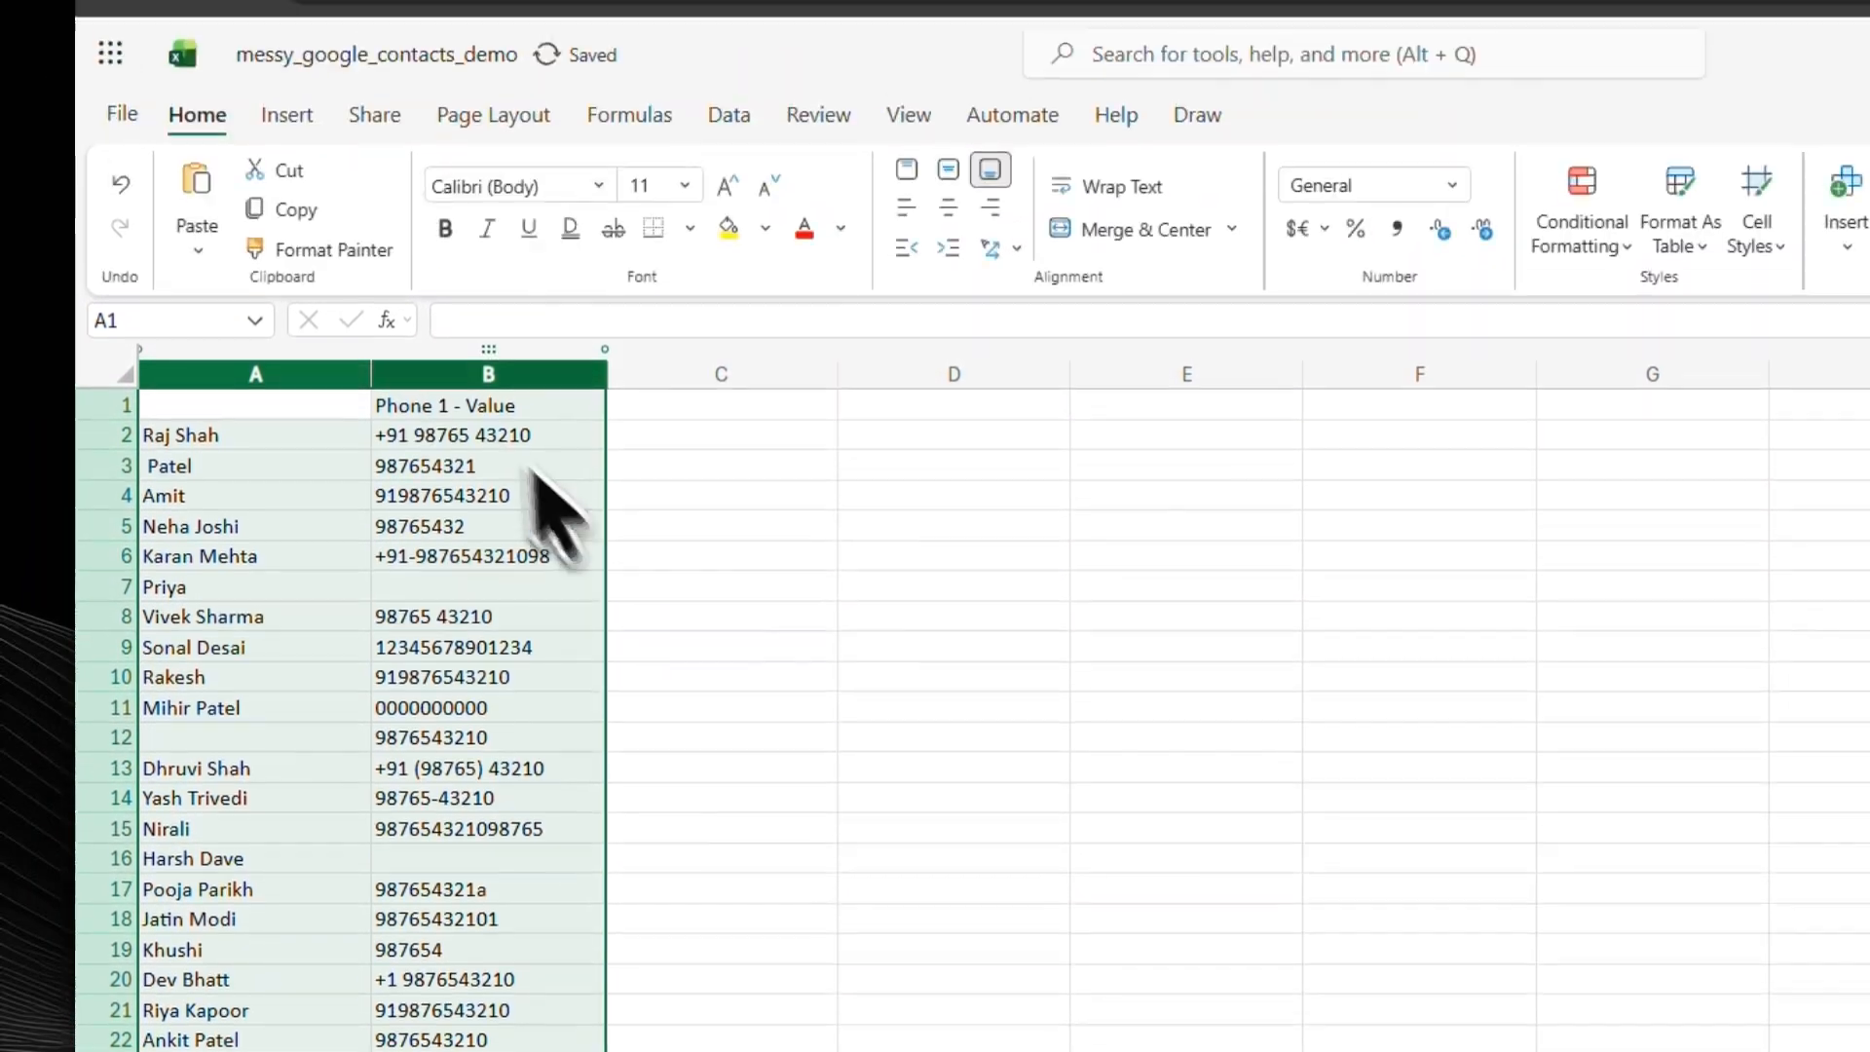
# - Set the header in A1 to name and the header in B1 to phone_no
pyautogui.click(195, 386)
pyautogui.write('na')
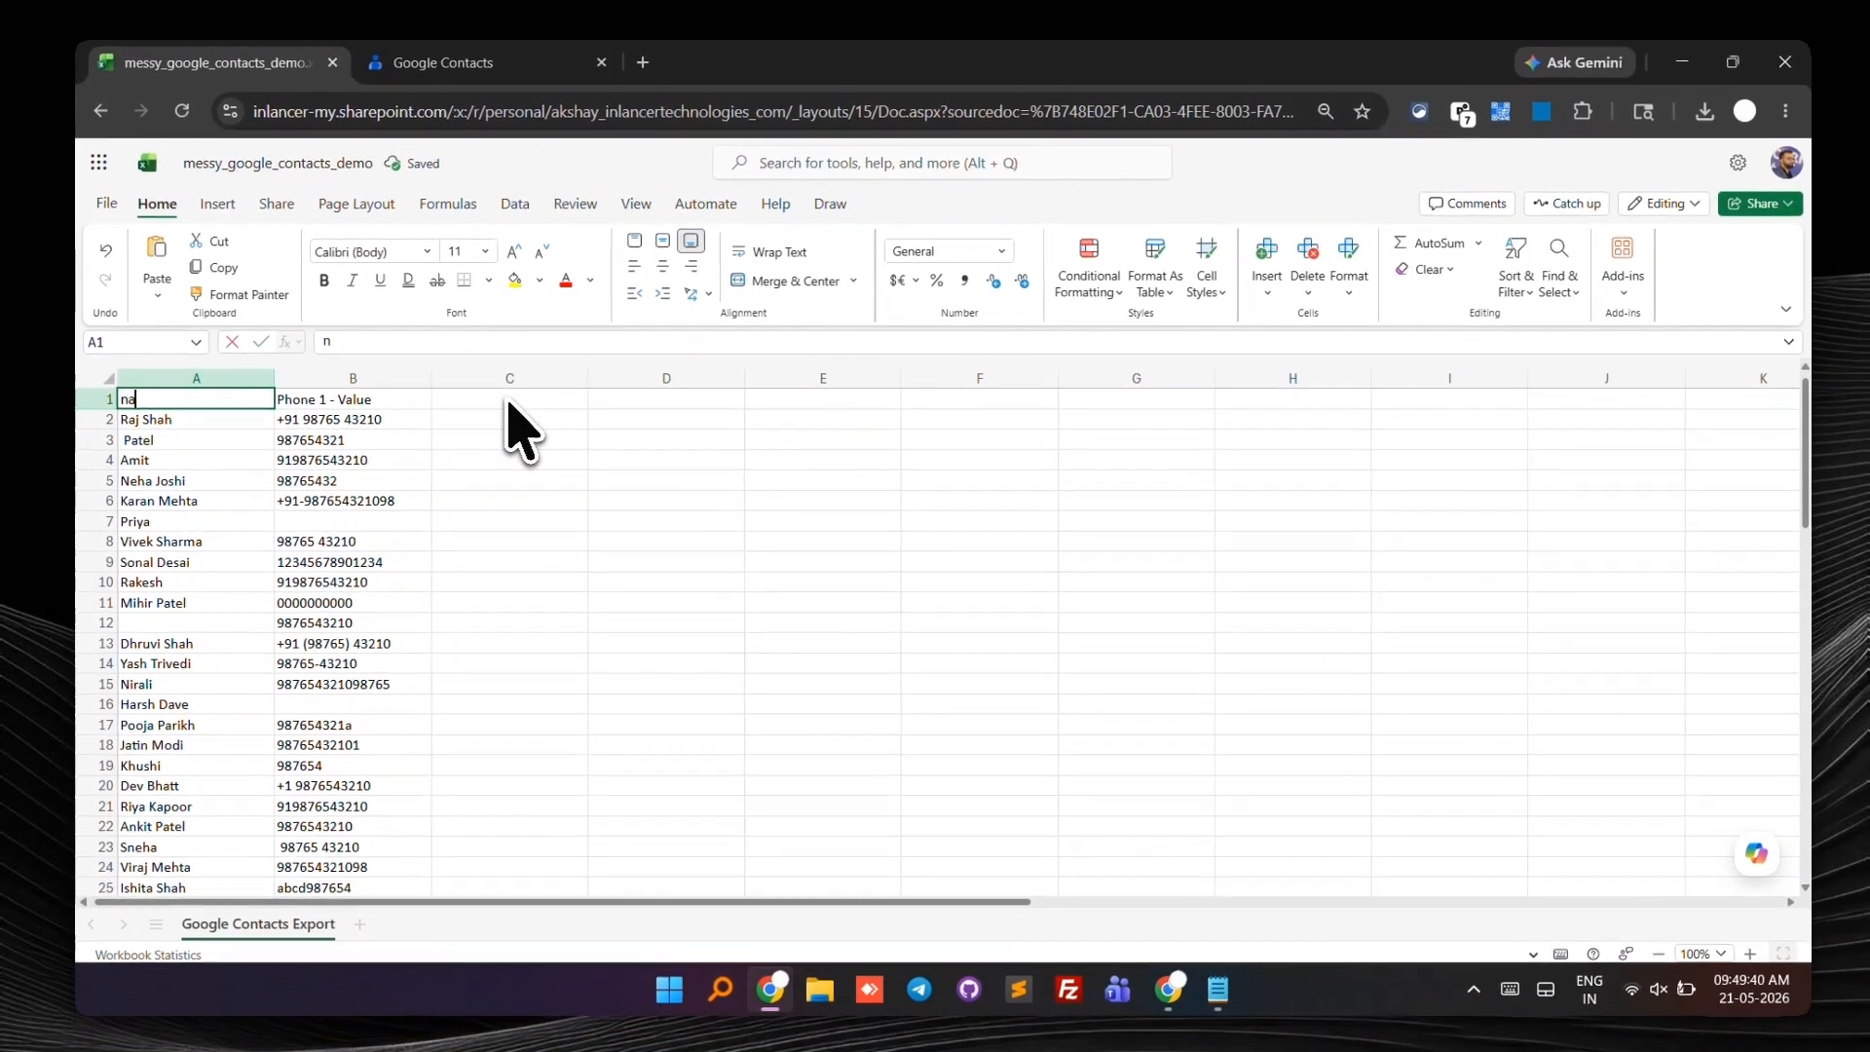
pyautogui.write('me')
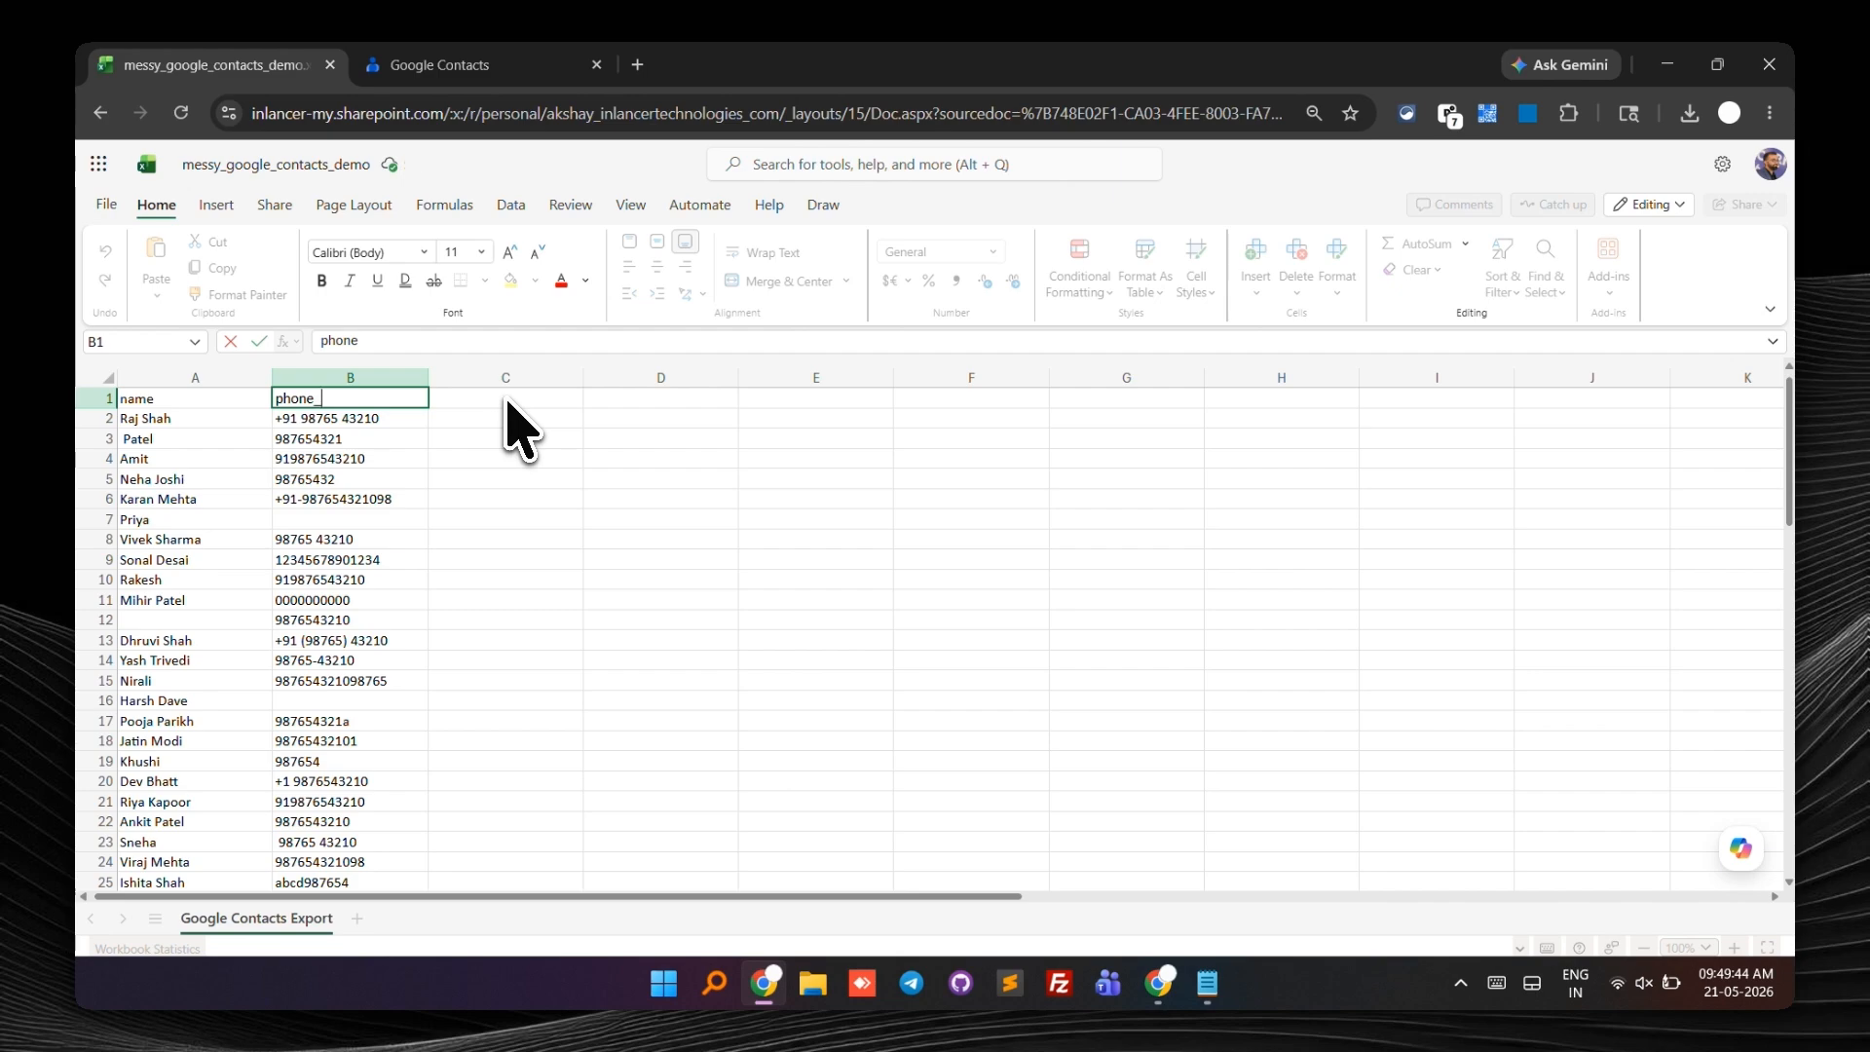
# - Insert a column before phone_no, head it country_code, and enter 91 in B2
pyautogui.click(368, 380)
pyautogui.rightClick(368, 384)
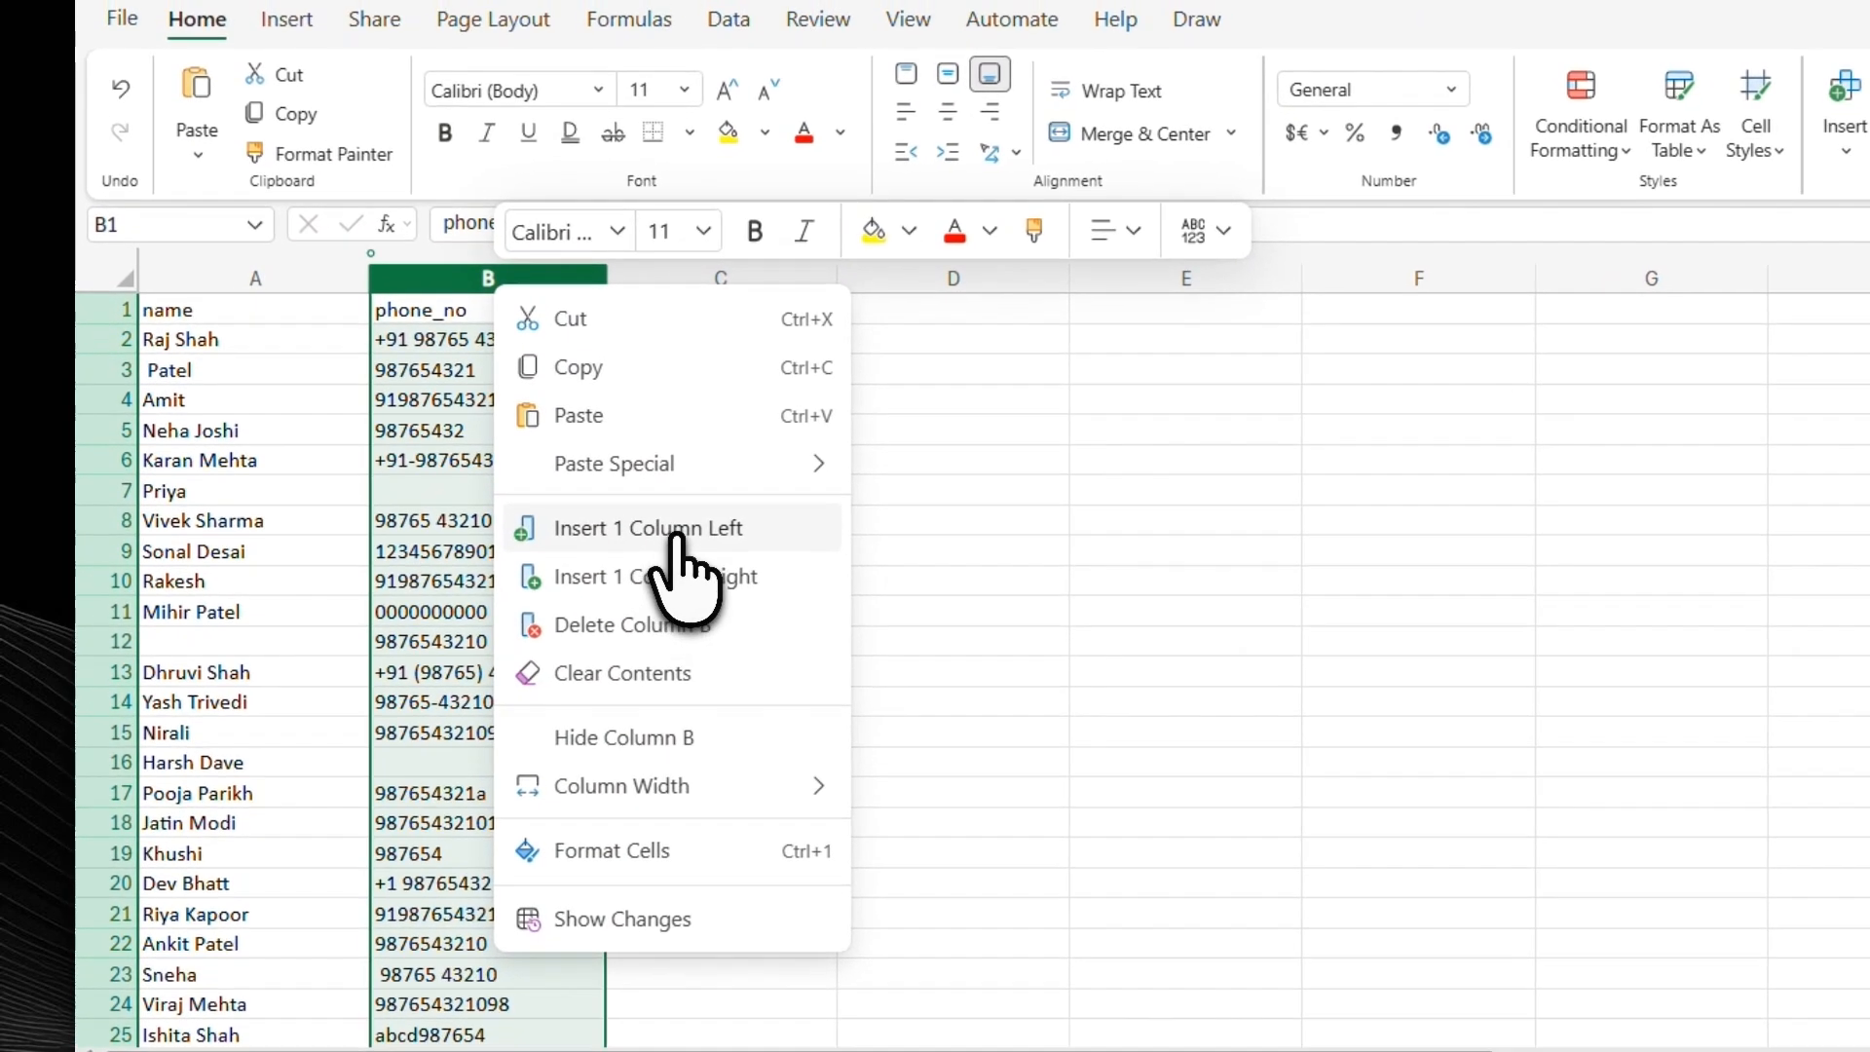
pyautogui.click(675, 533)
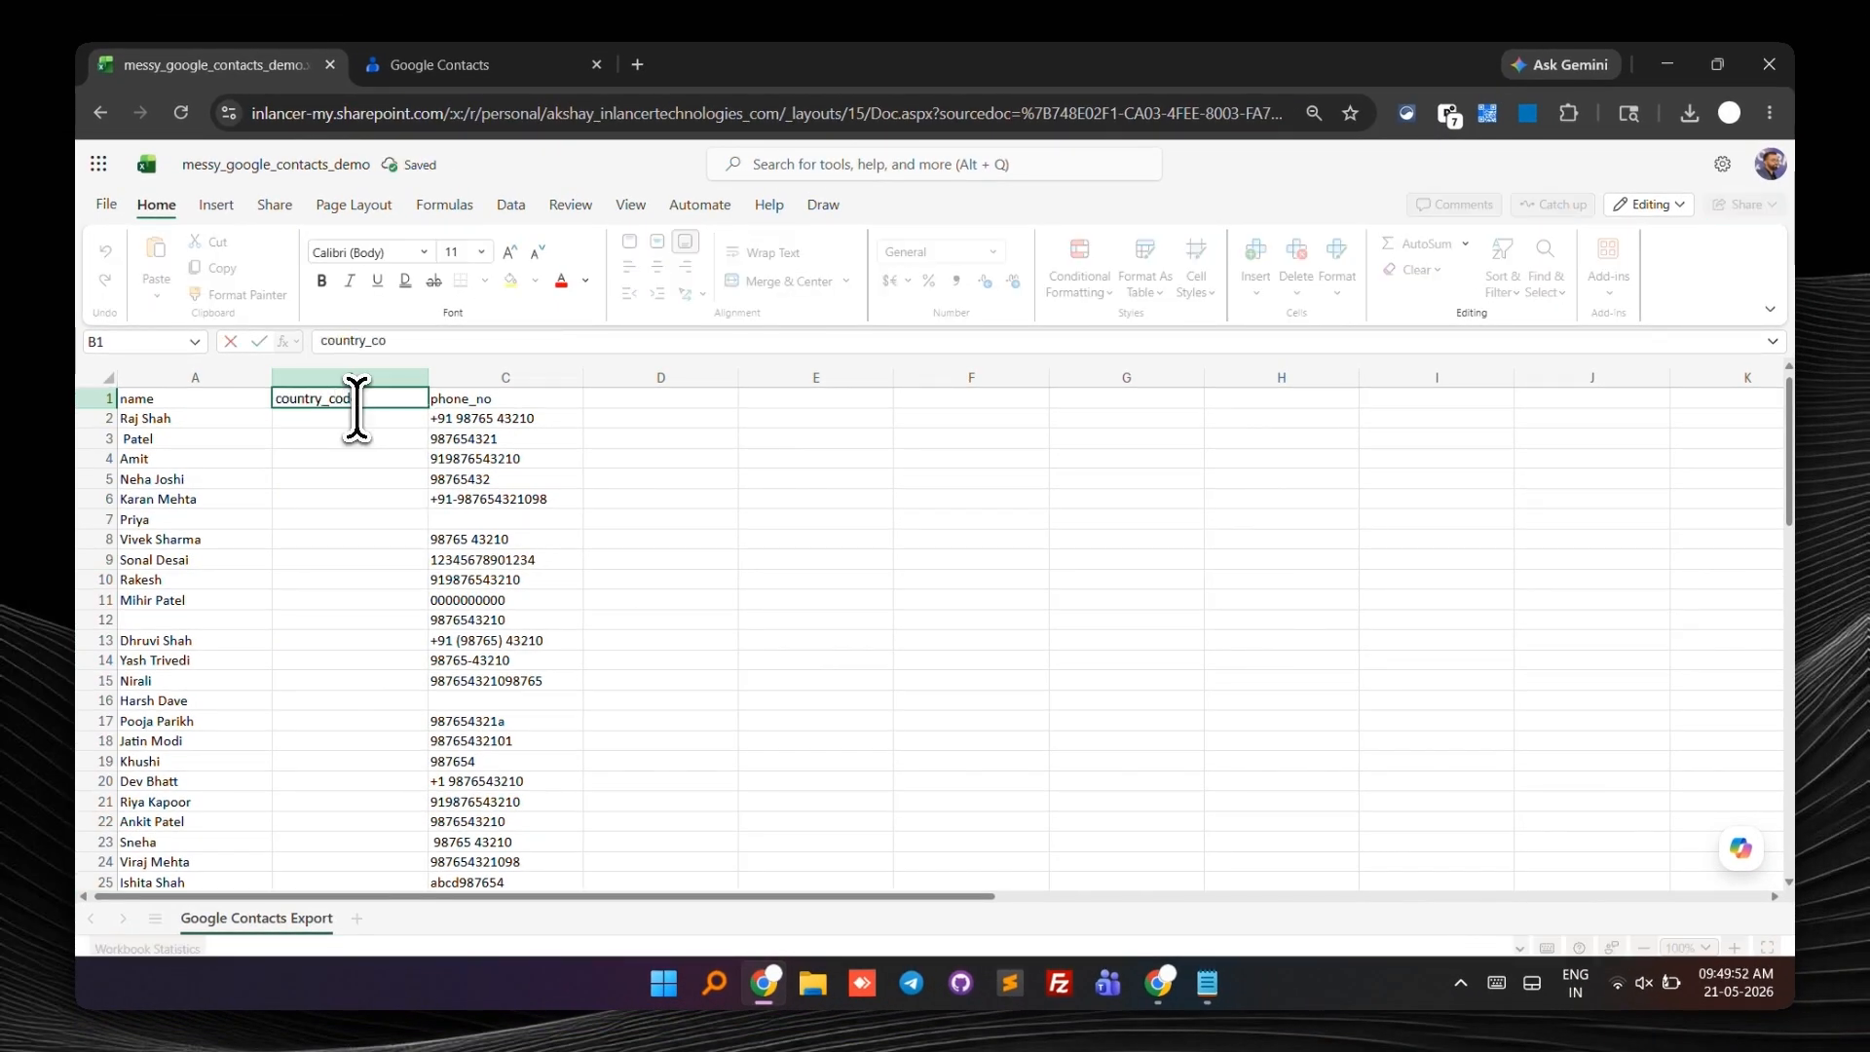
pyautogui.press('Return')
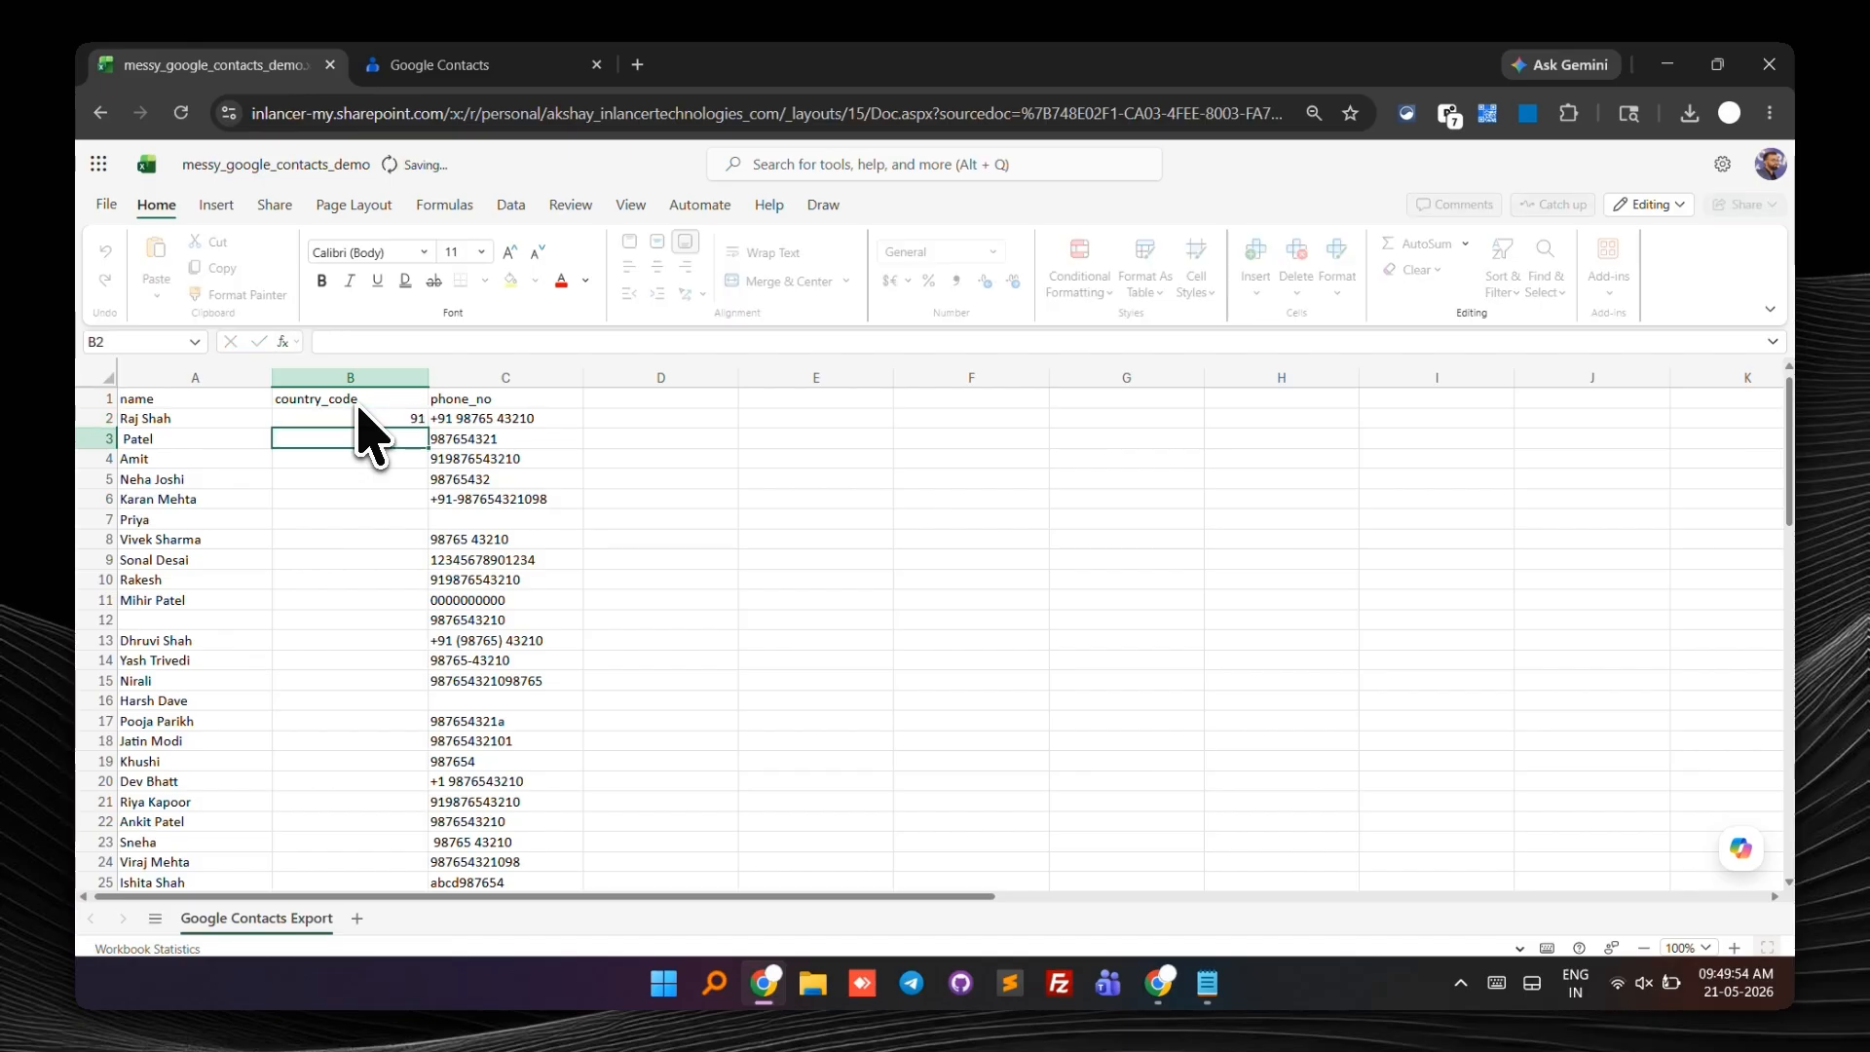
# - Fill the country code 91 from B2 down to B31
pyautogui.click(358, 416)
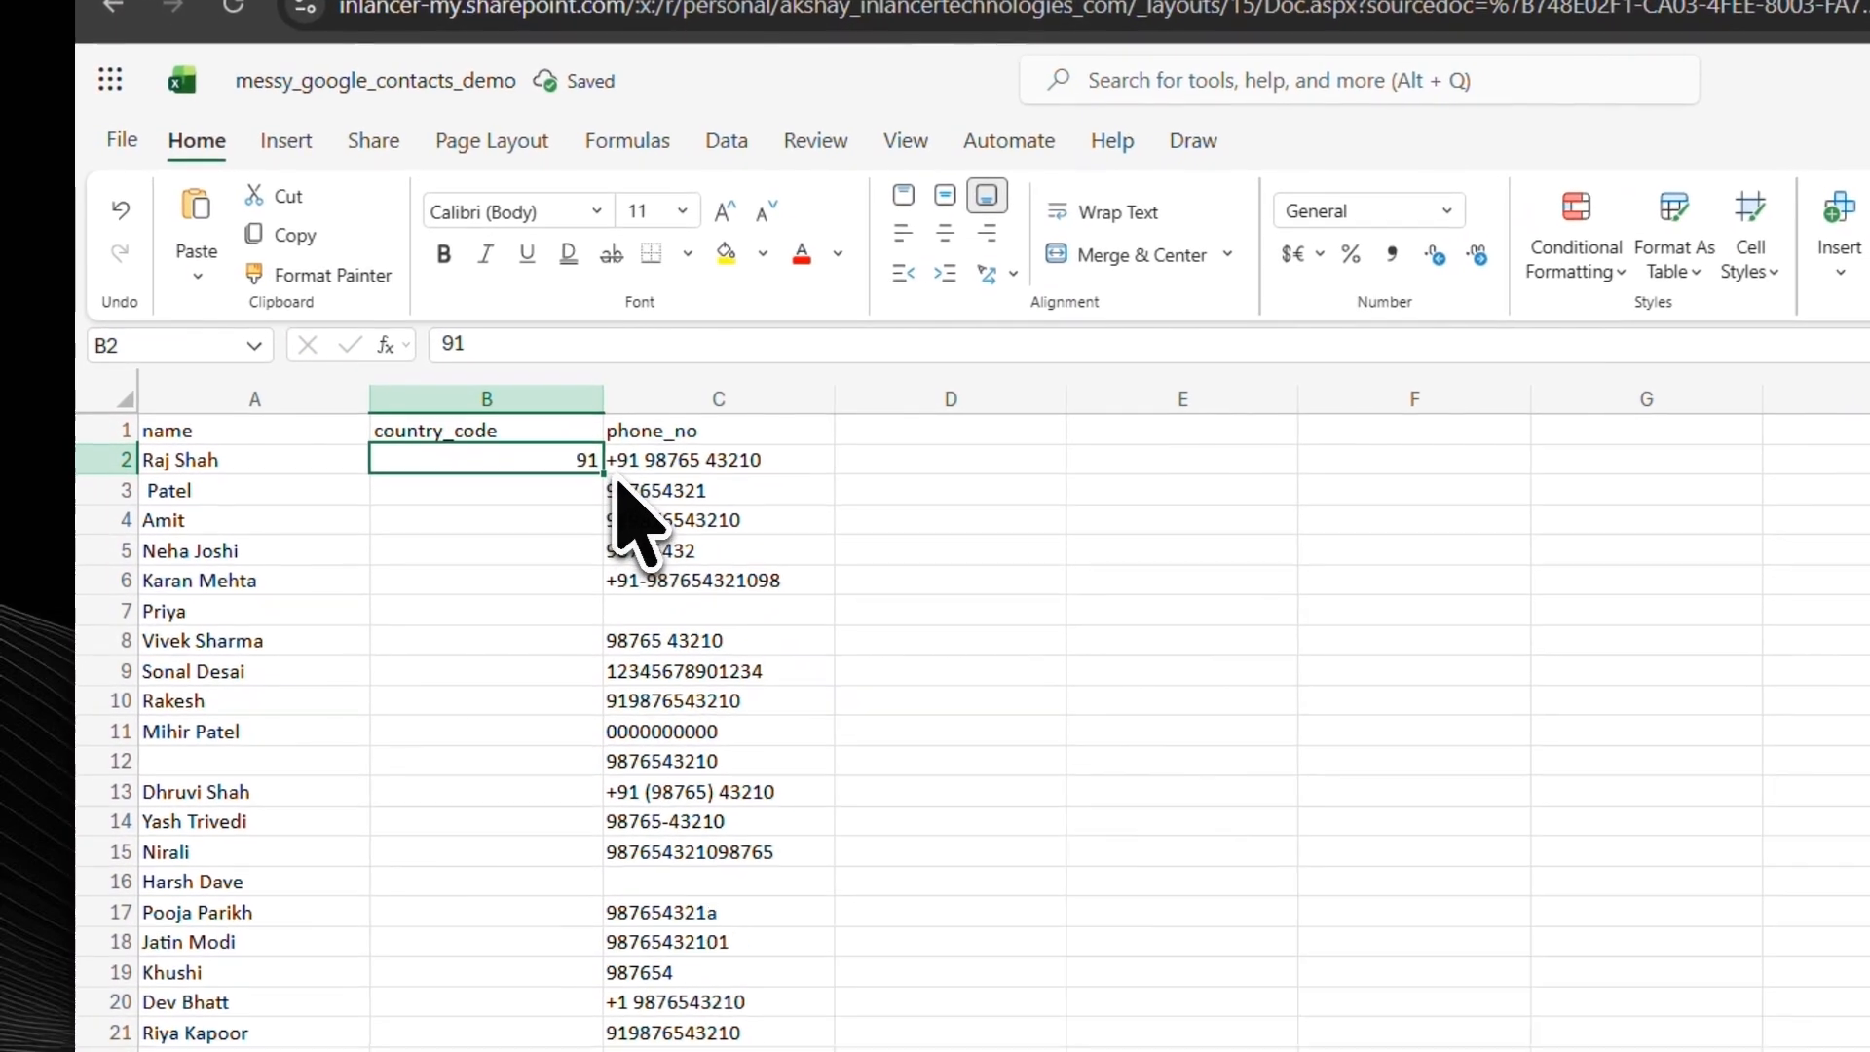
pyautogui.moveTo(560, 463); pyautogui.dragTo(574, 615)
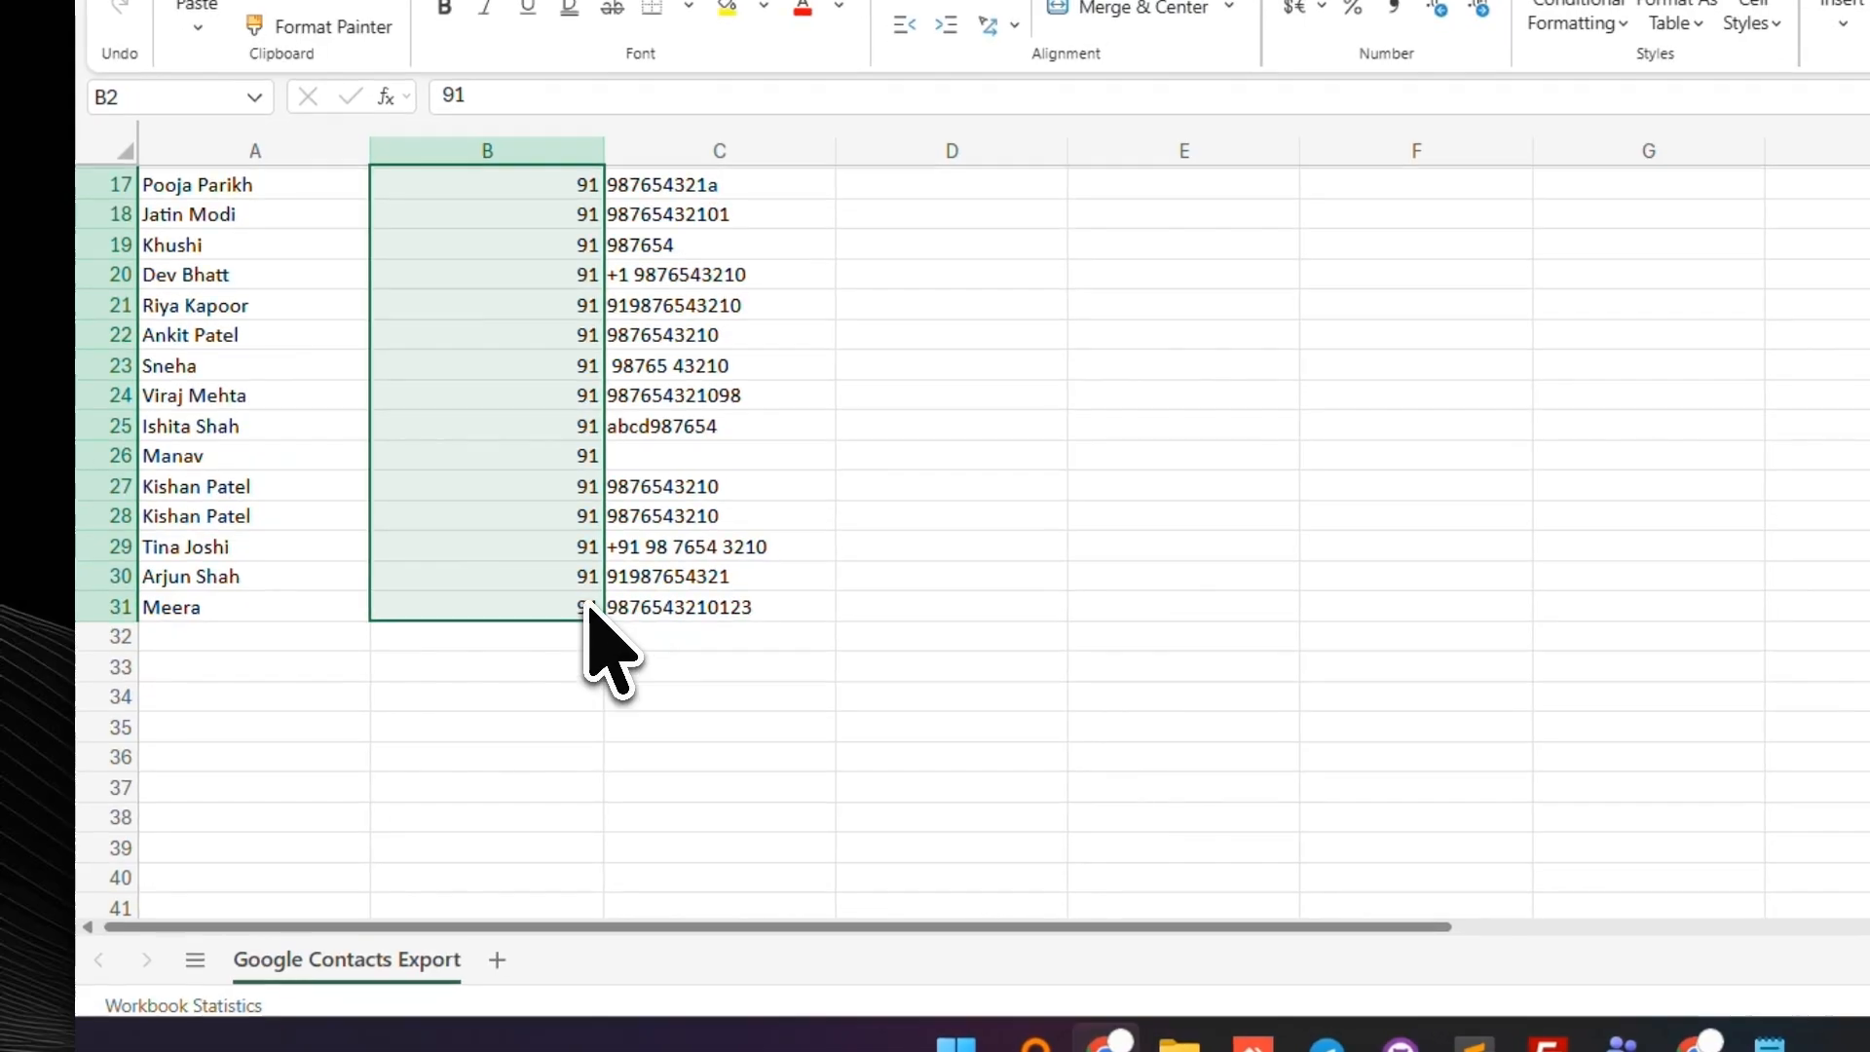
pyautogui.scroll(5, 605, 646)
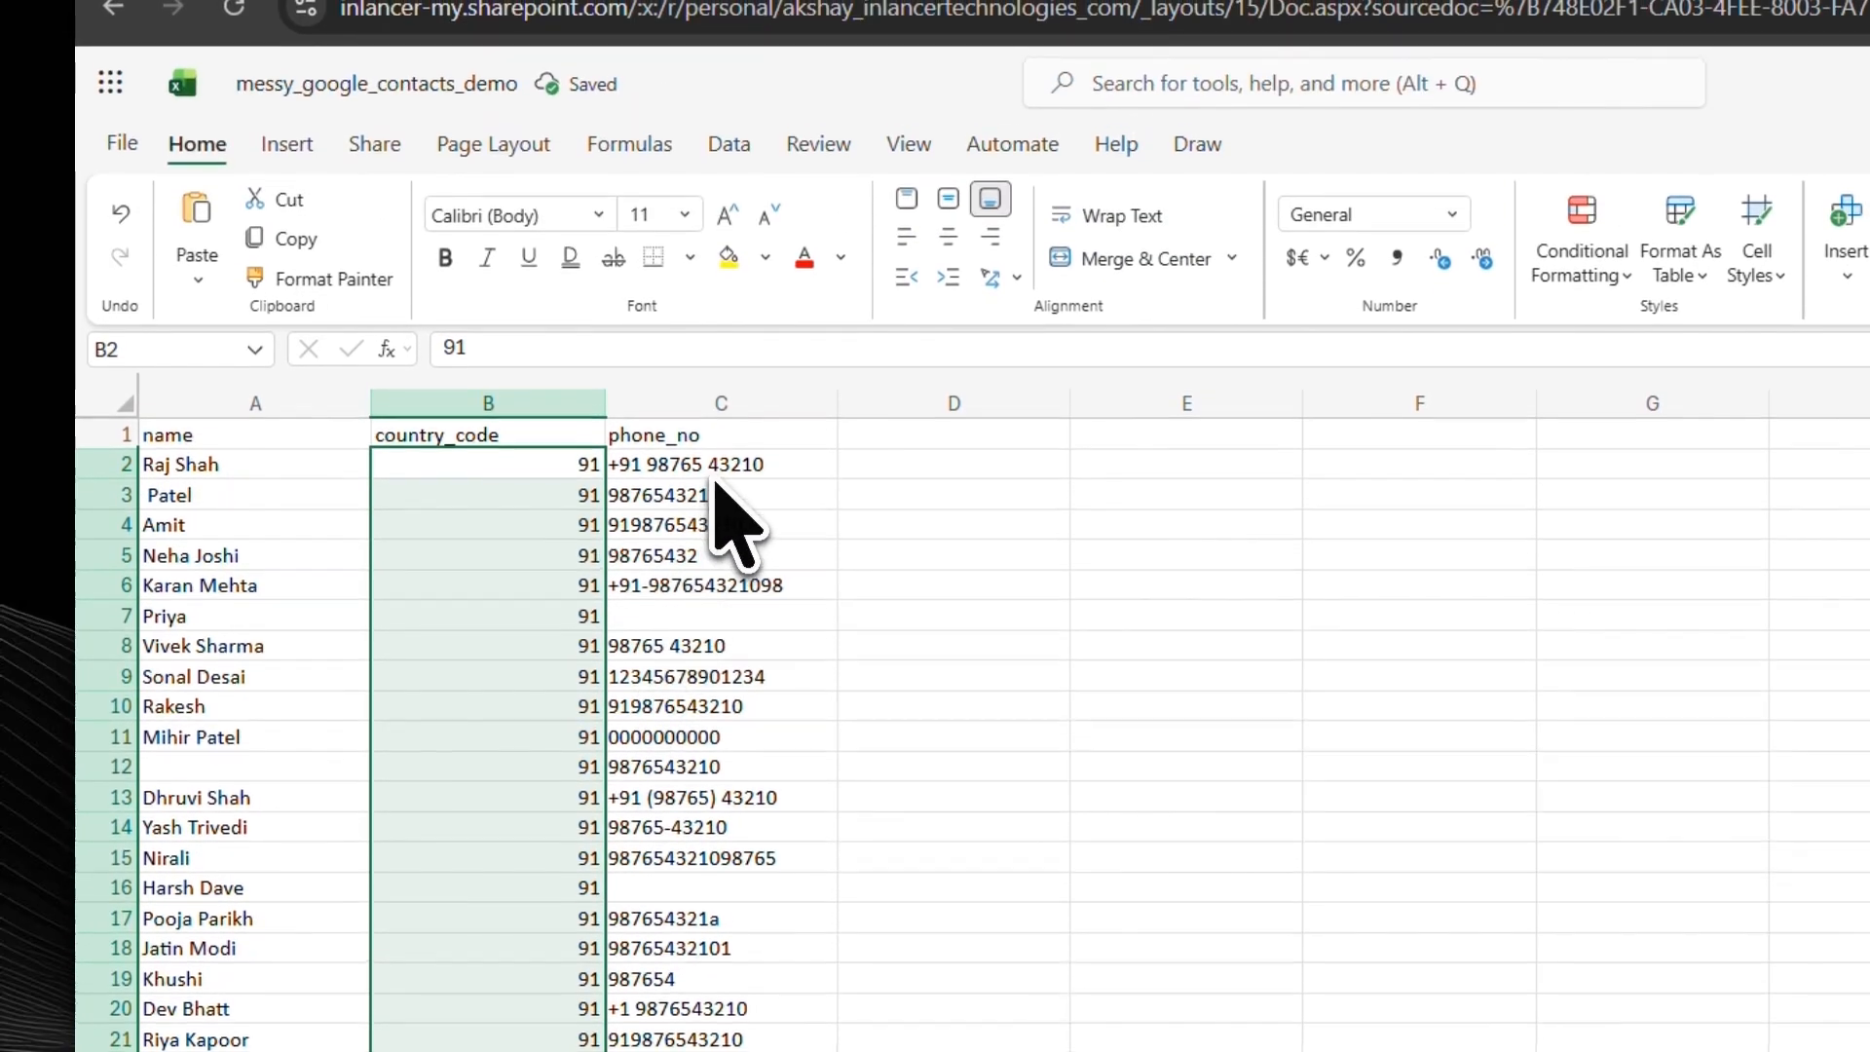
# - Delete the contact rows 29 to 31 that have no phone number
pyautogui.moveTo(716, 468); pyautogui.dragTo(720, 1008)
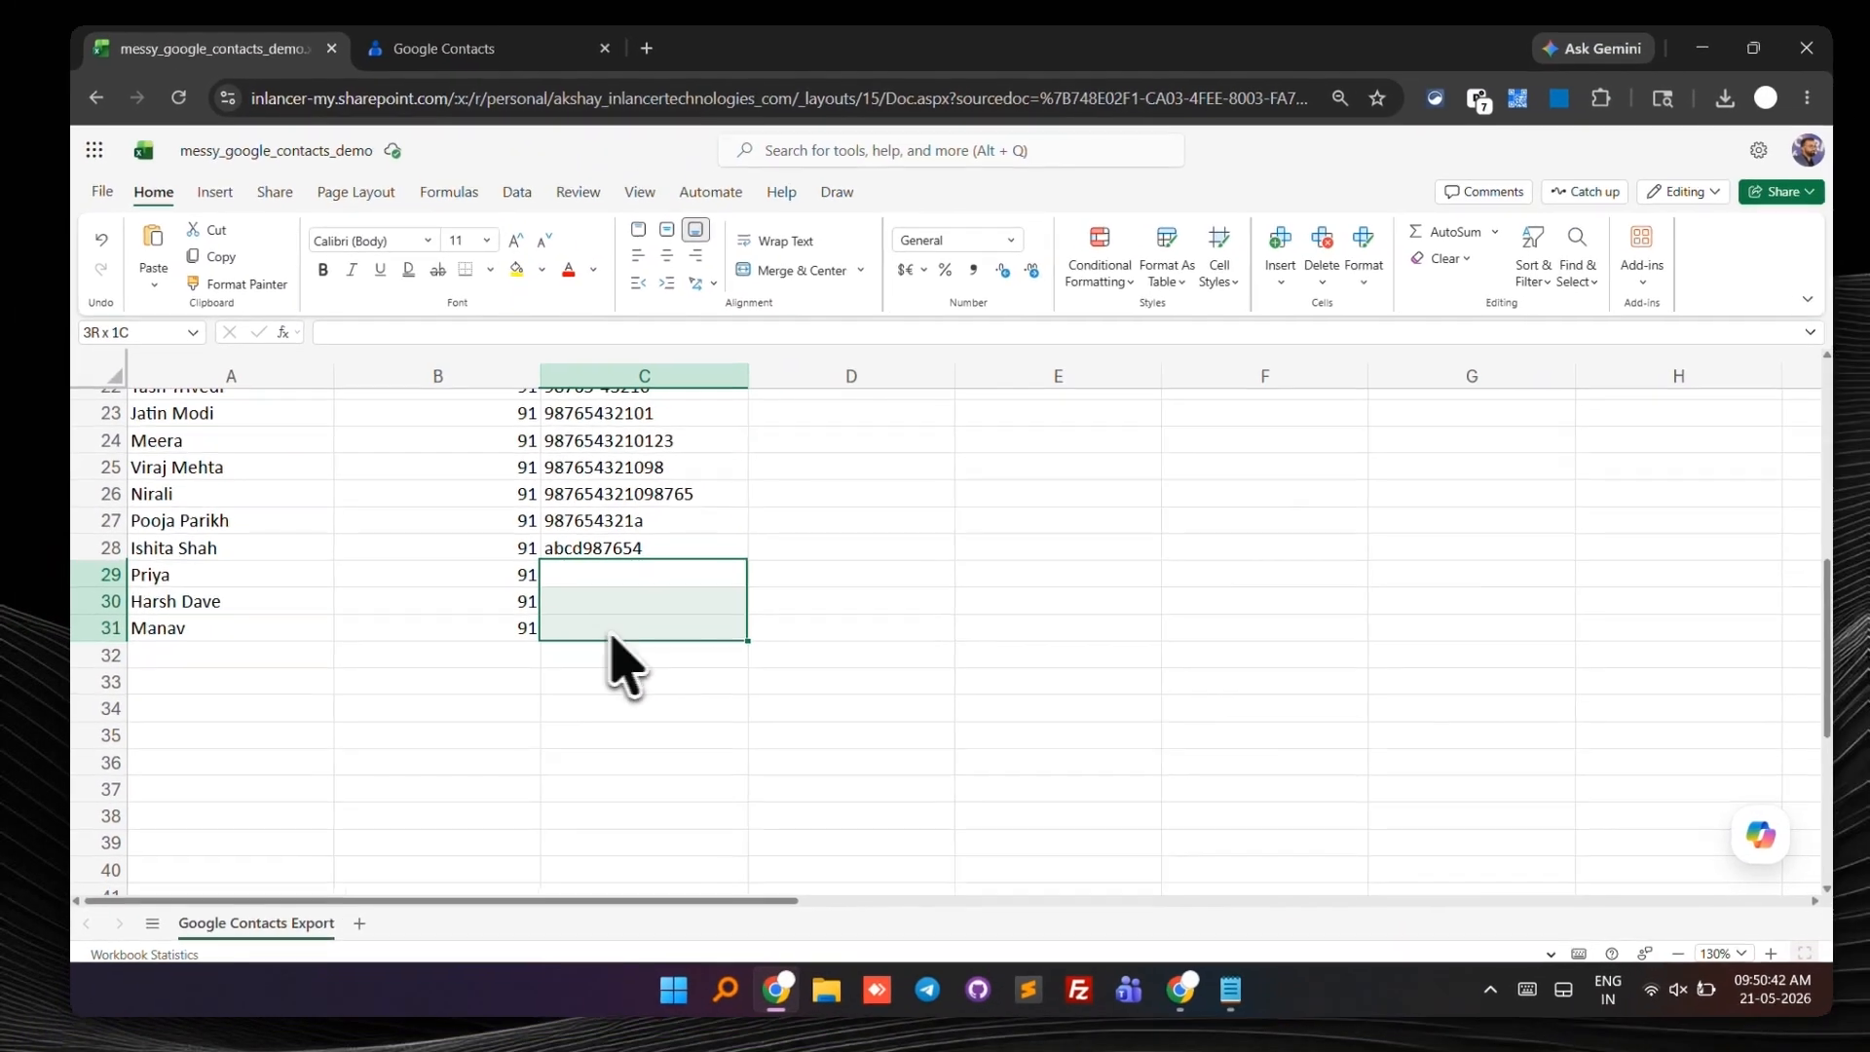
pyautogui.press('Delete')
pyautogui.click(623, 604)
# - Sort the contacts by phone_no in descending order and delete the two rows whose phone numbers contain letters
pyautogui.scroll(7, 623, 604)
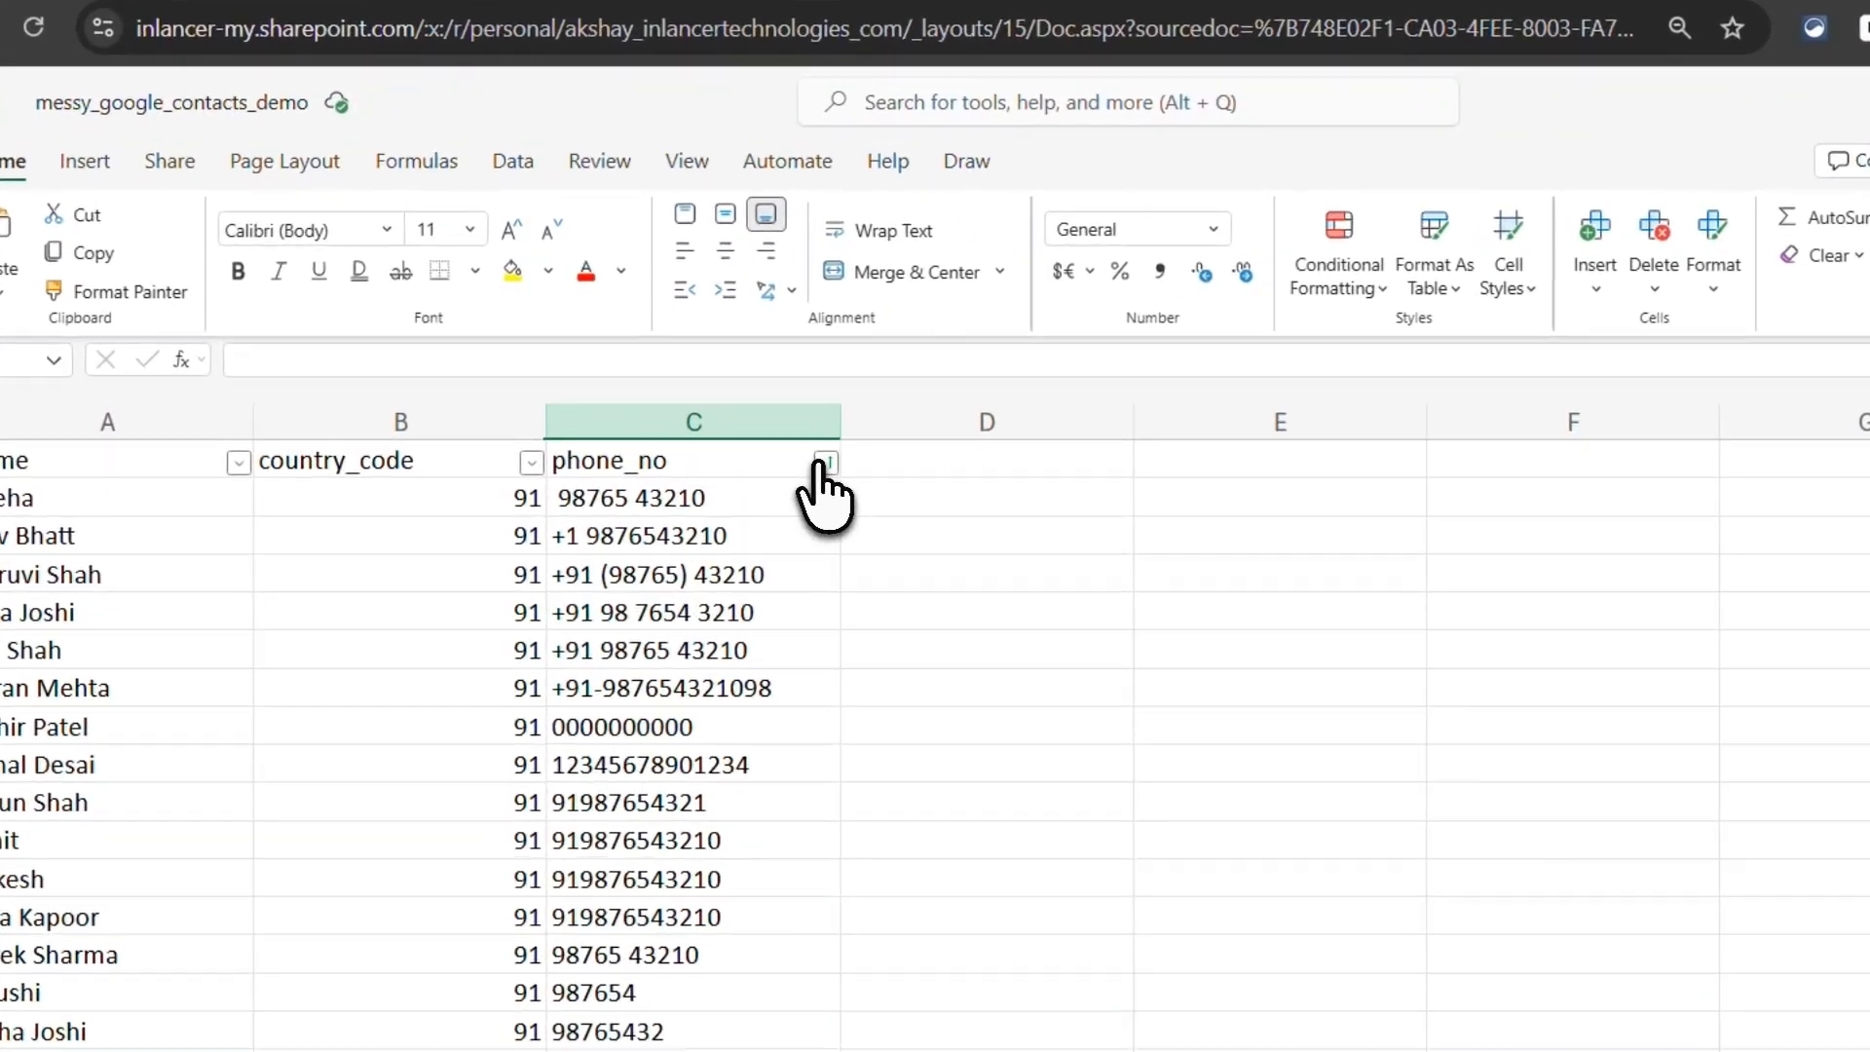
pyautogui.click(772, 382)
pyautogui.click(932, 434)
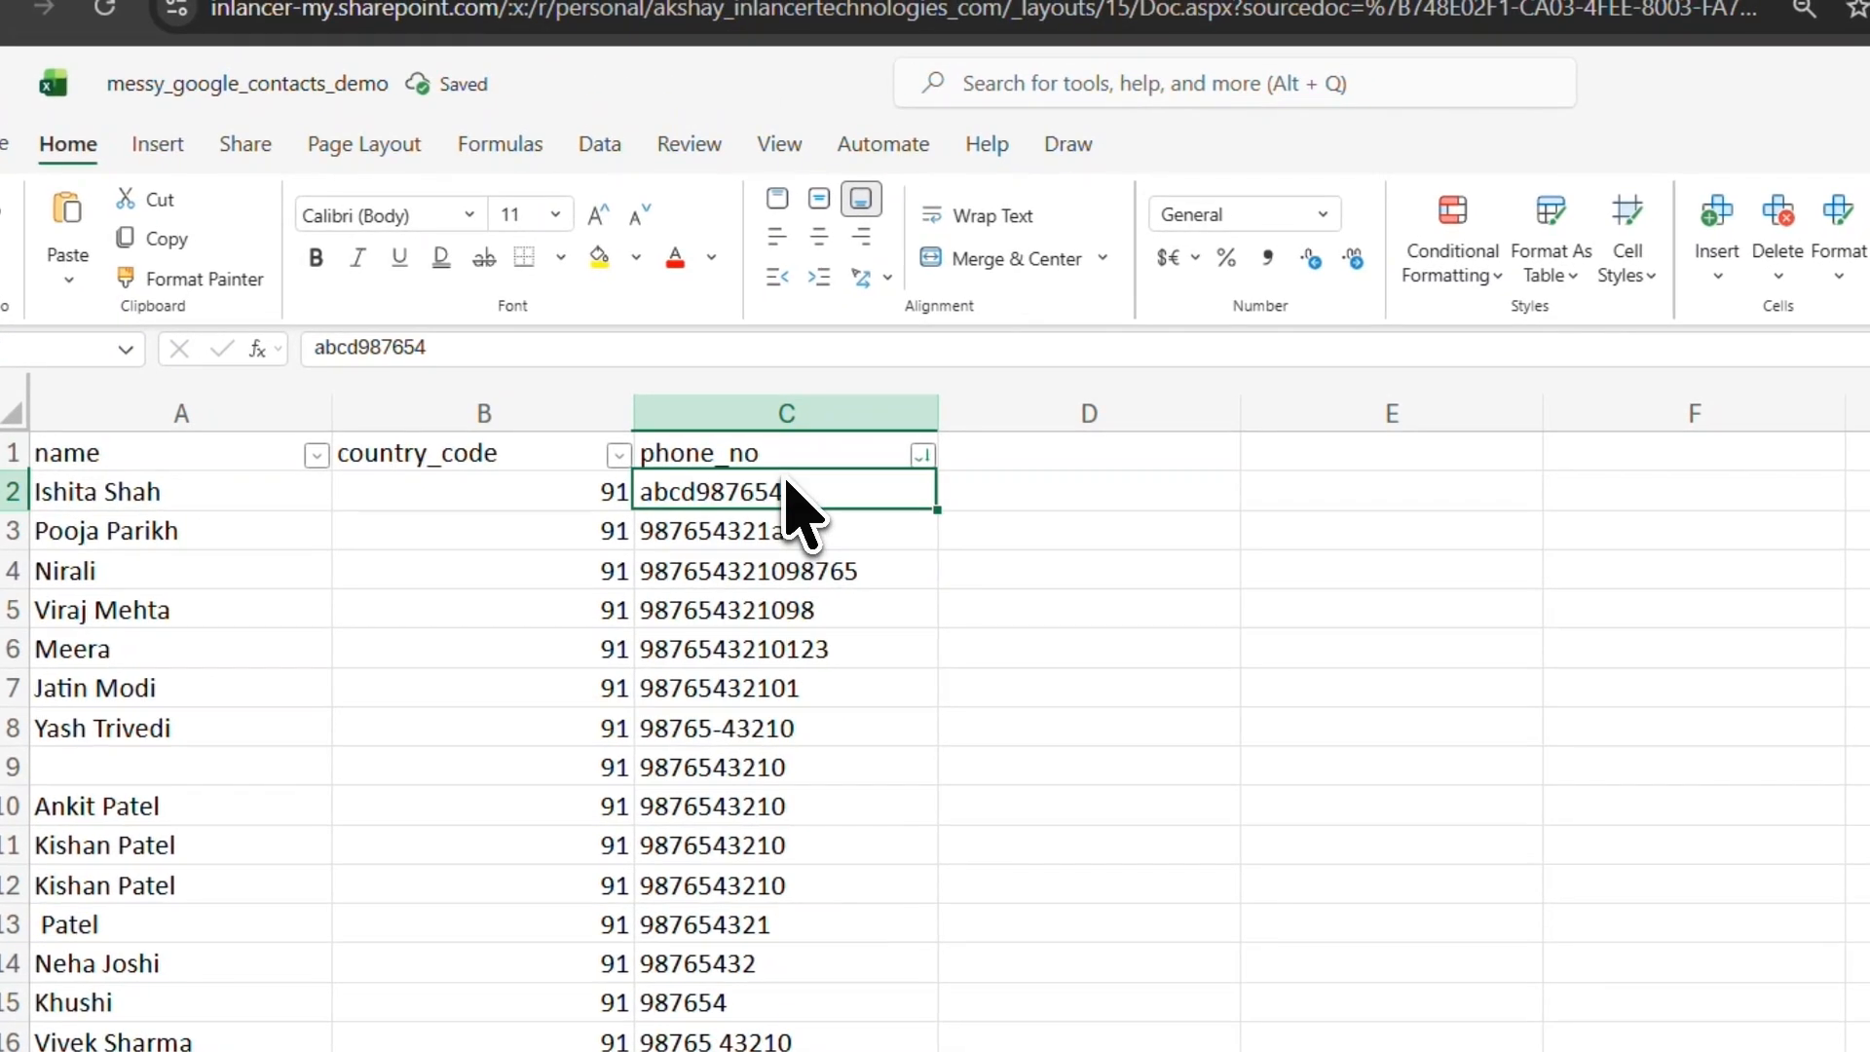
pyautogui.moveTo(786, 487); pyautogui.dragTo(791, 530)
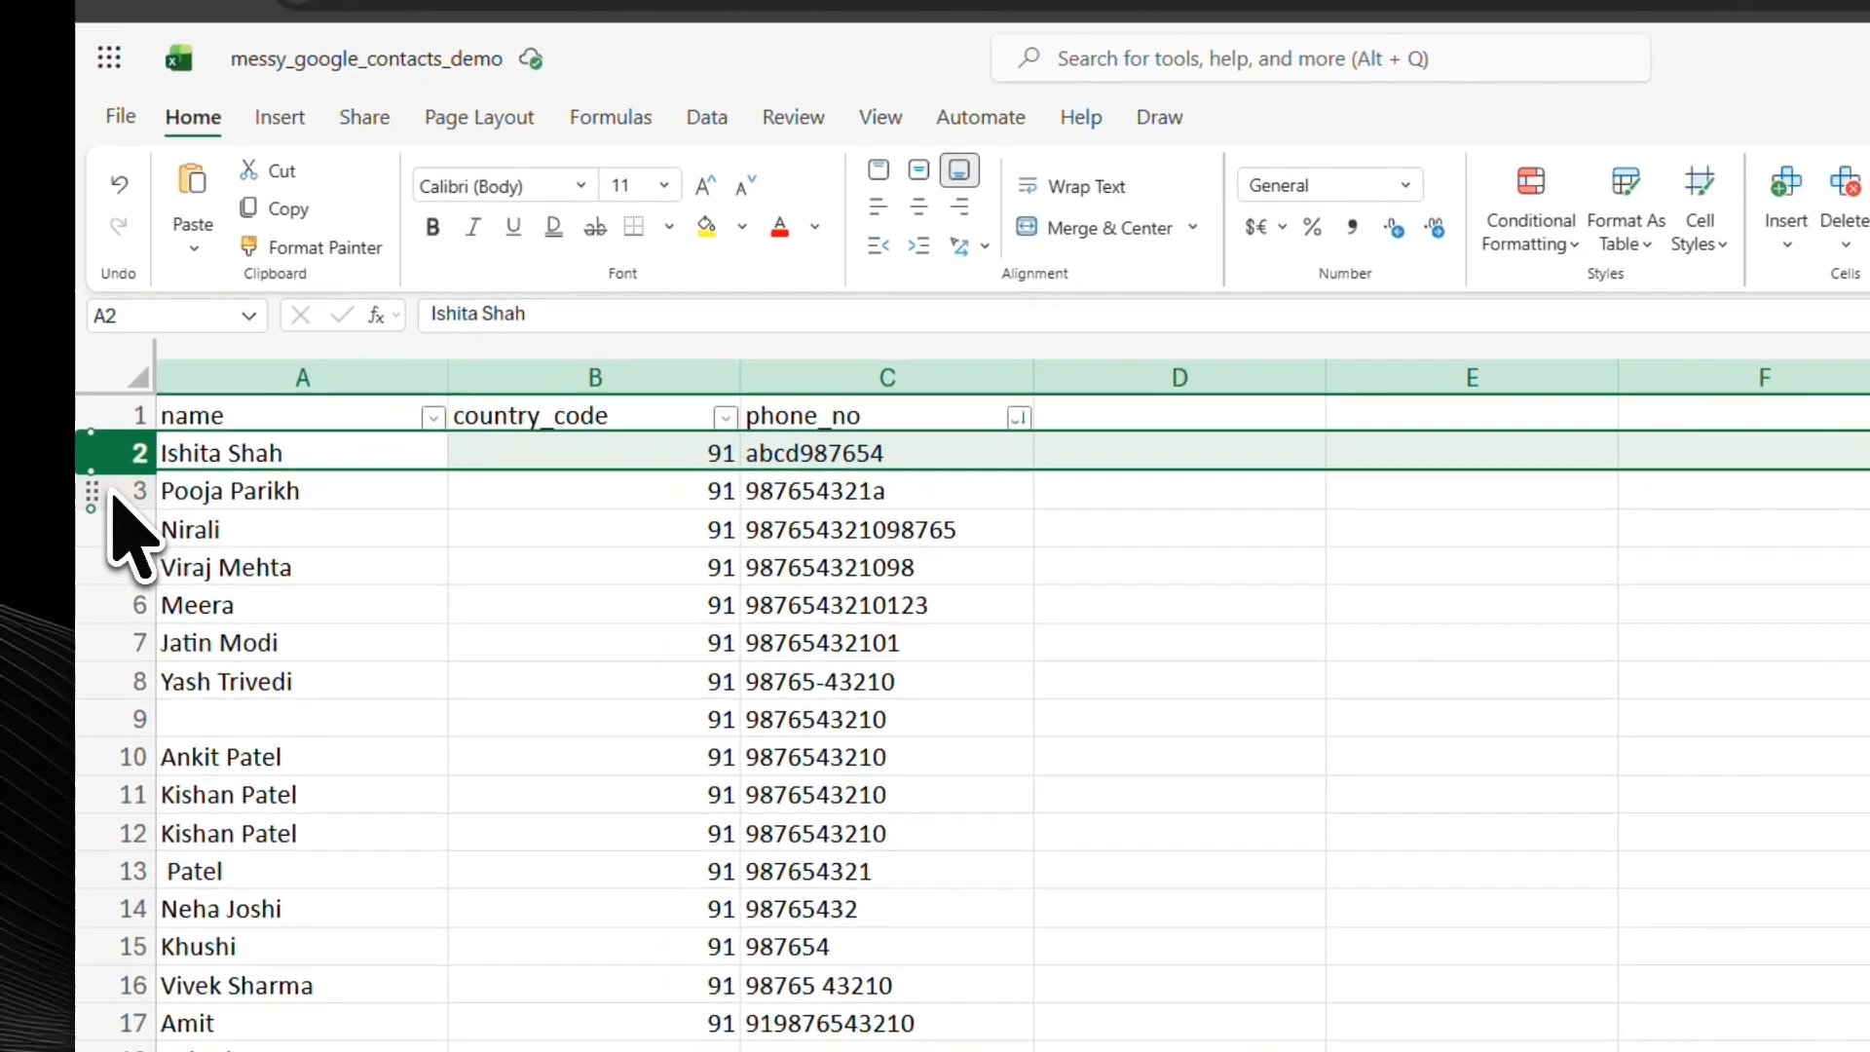
pyautogui.keyDown('shift'); pyautogui.click(99, 460); pyautogui.keyUp('shift')
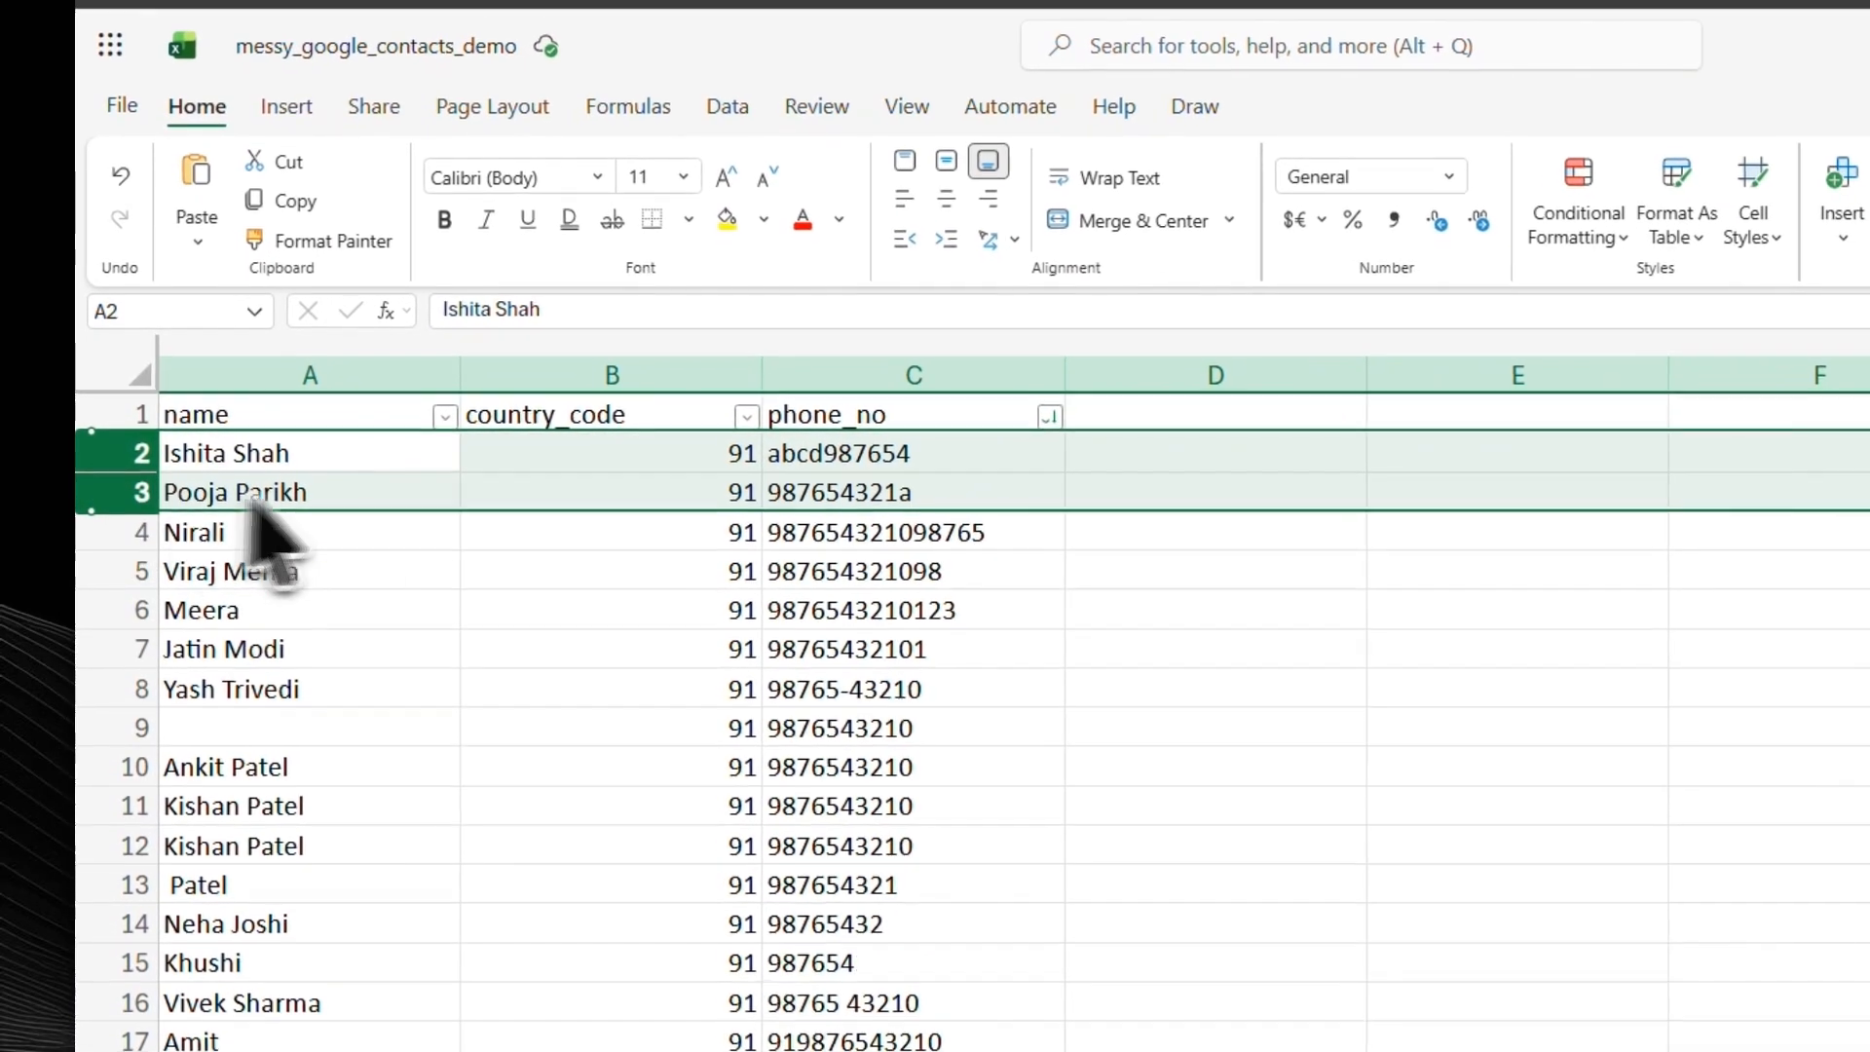
pyautogui.rightClick(141, 491)
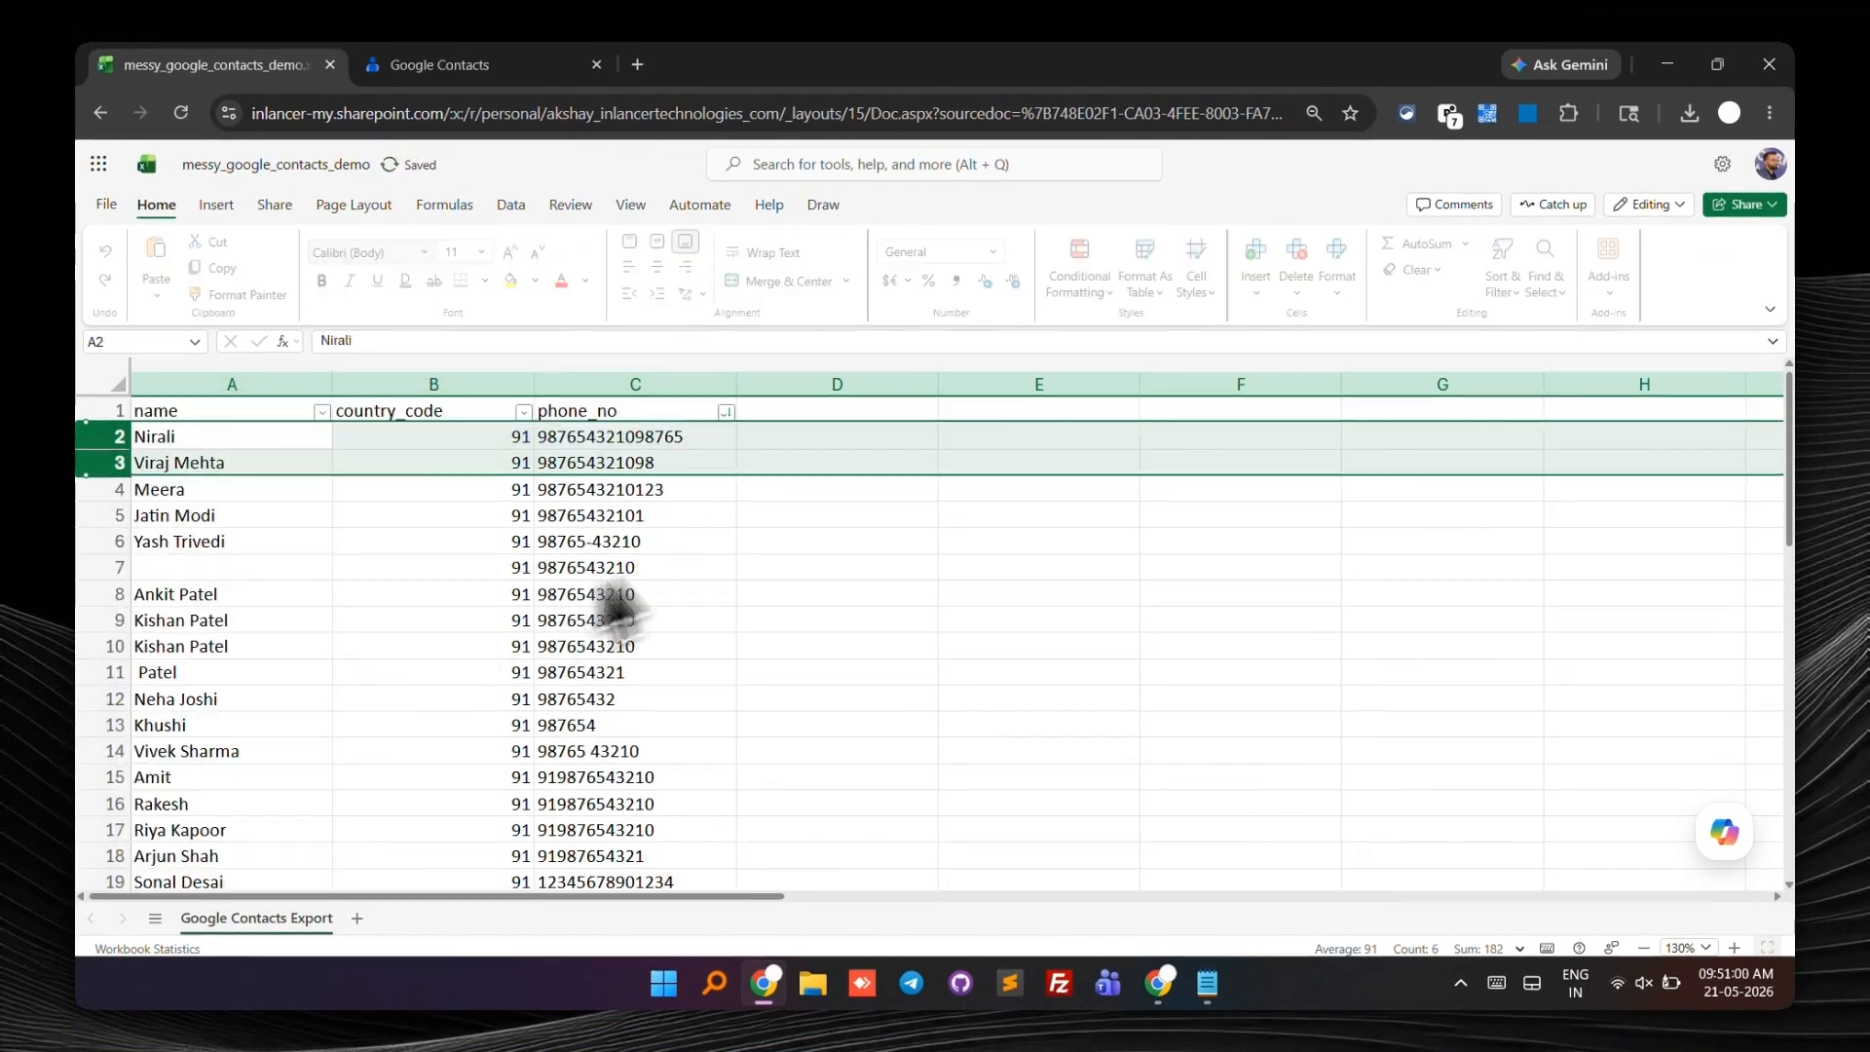
pyautogui.click(688, 491)
pyautogui.click(697, 438)
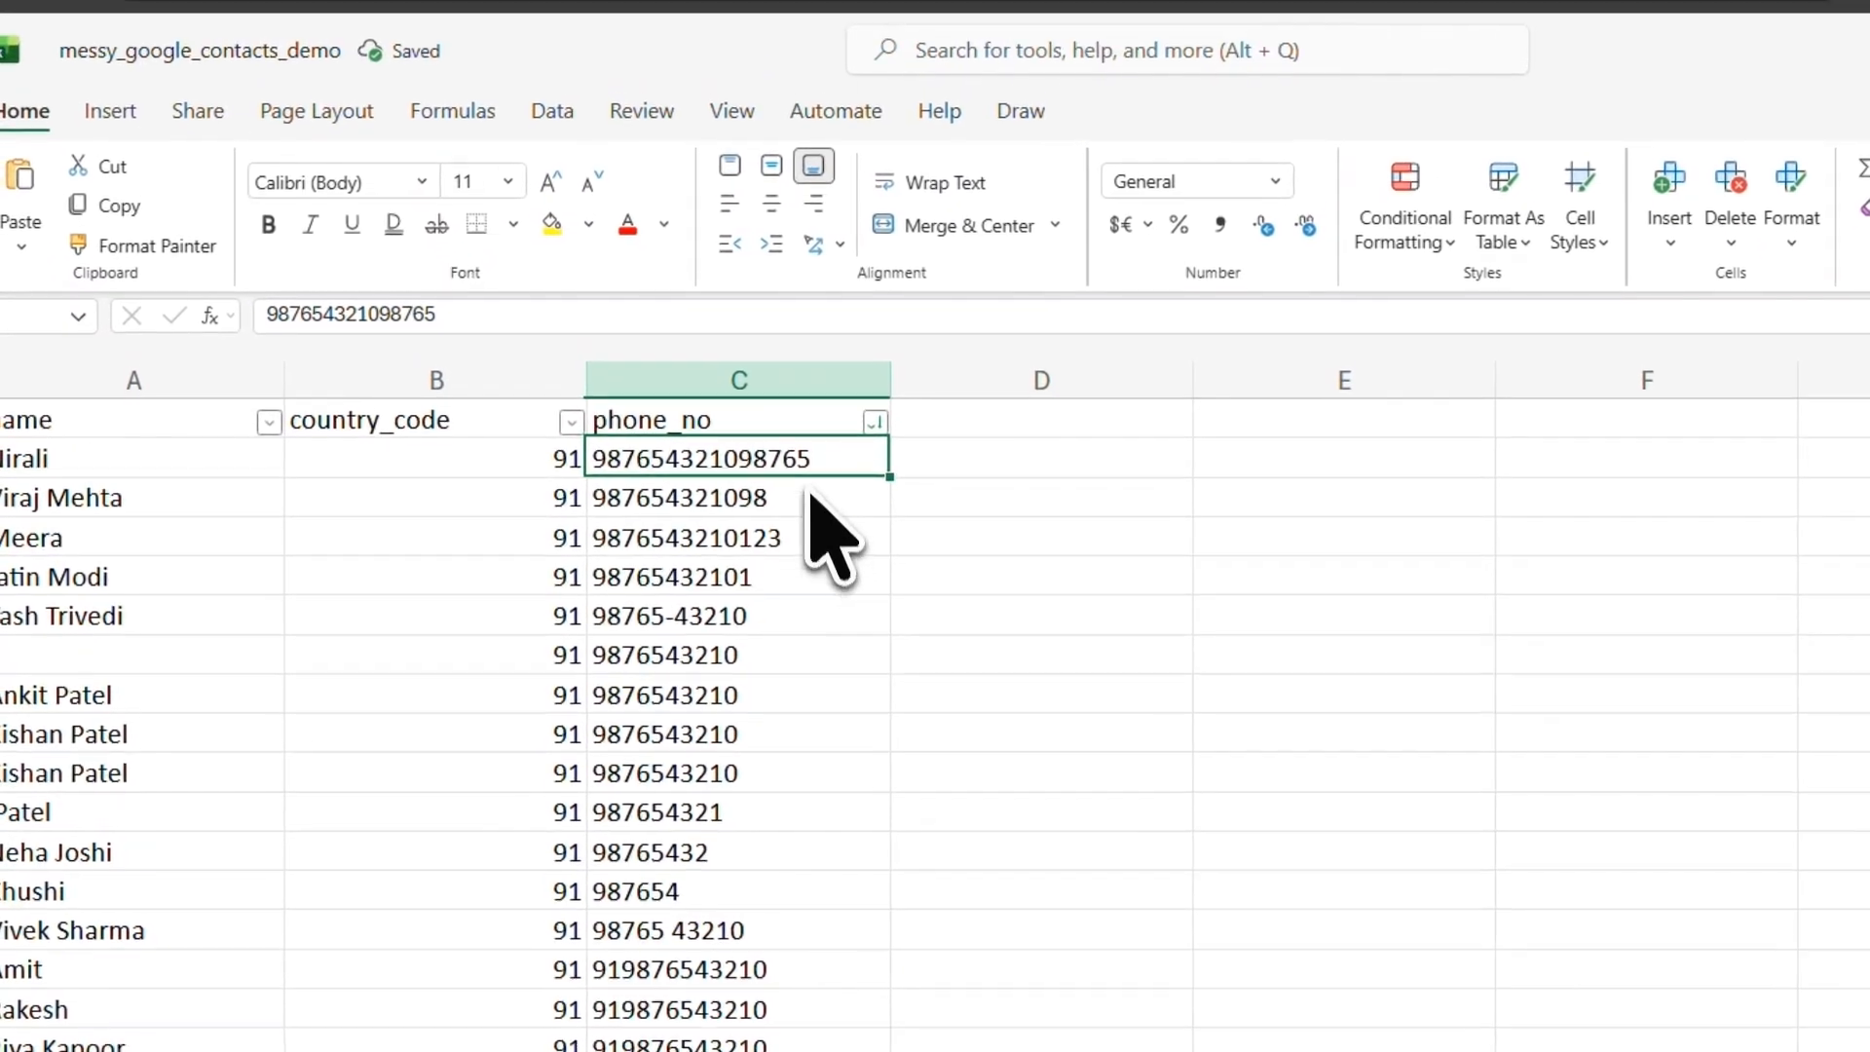
pyautogui.moveTo(783, 400); pyautogui.dragTo(756, 953)
pyautogui.hotkey('ctrl', 'c')
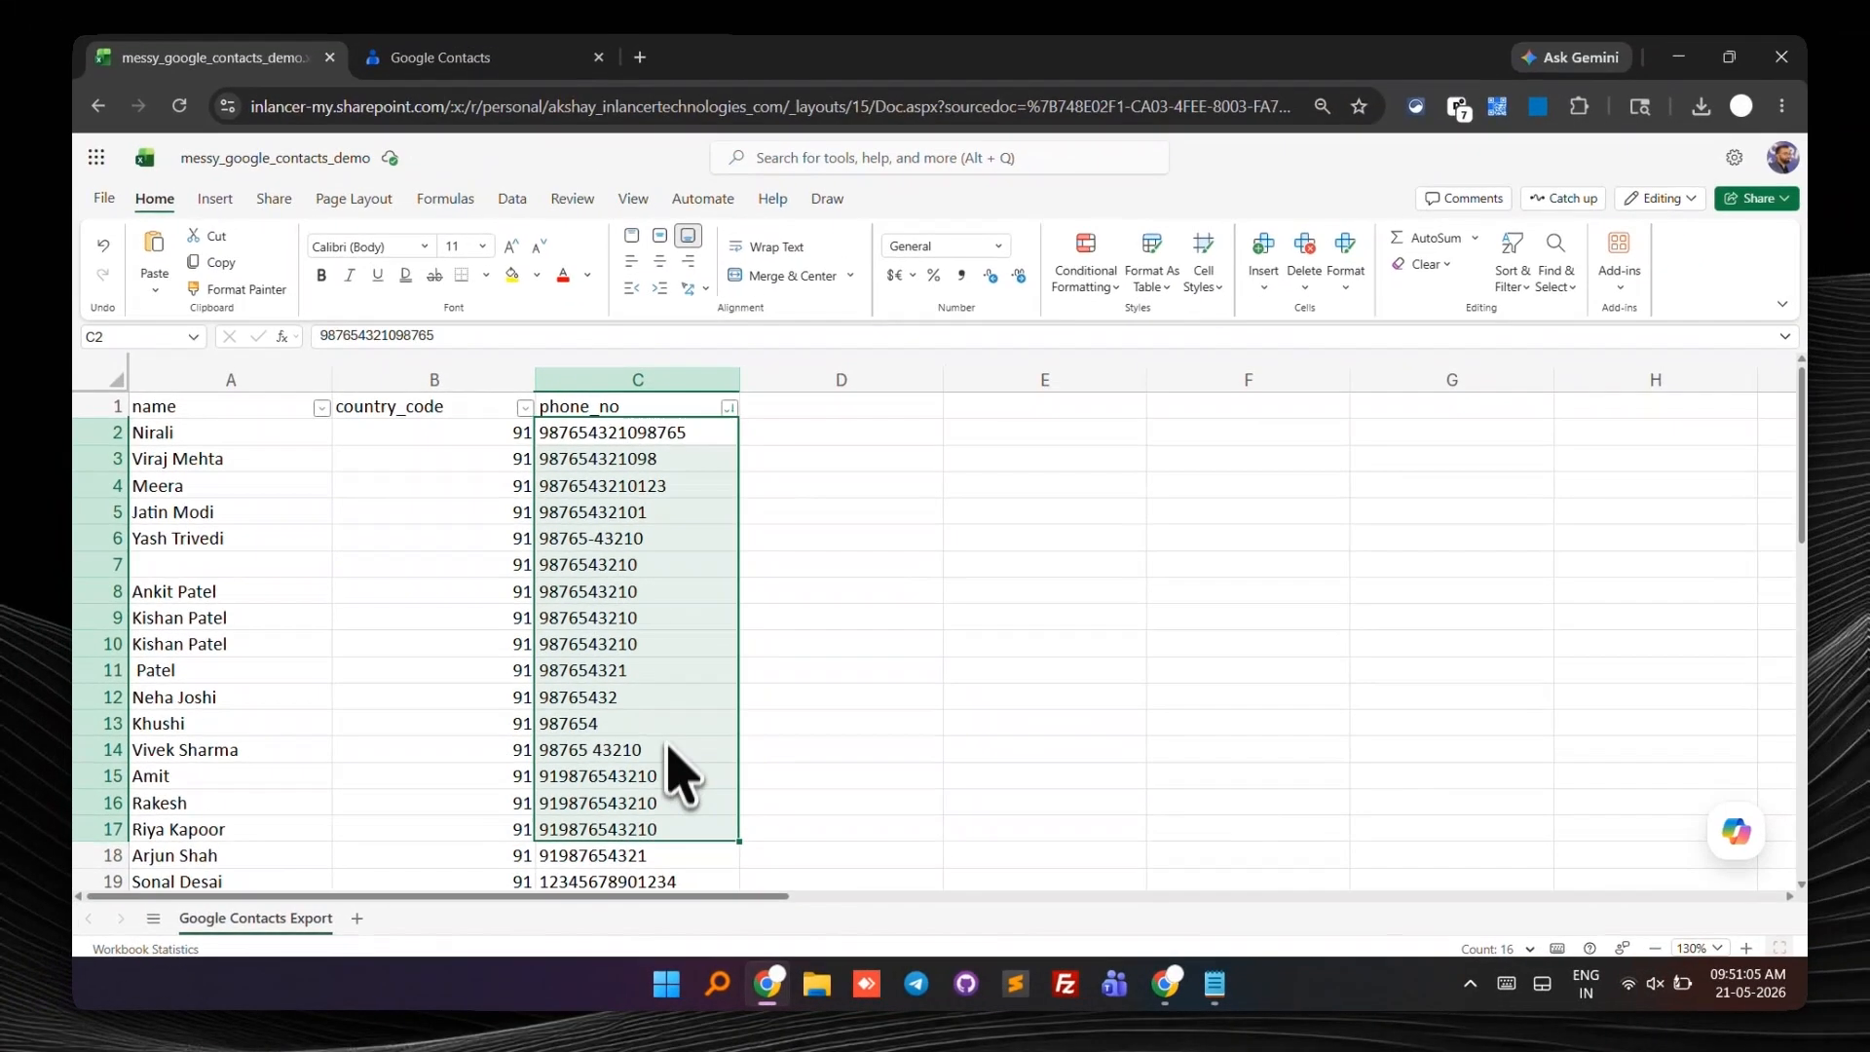
# - Add the header COUNT in D1 and enter =LEN(C2) in D2 to count the phone number's characters
pyautogui.click(1003, 112)
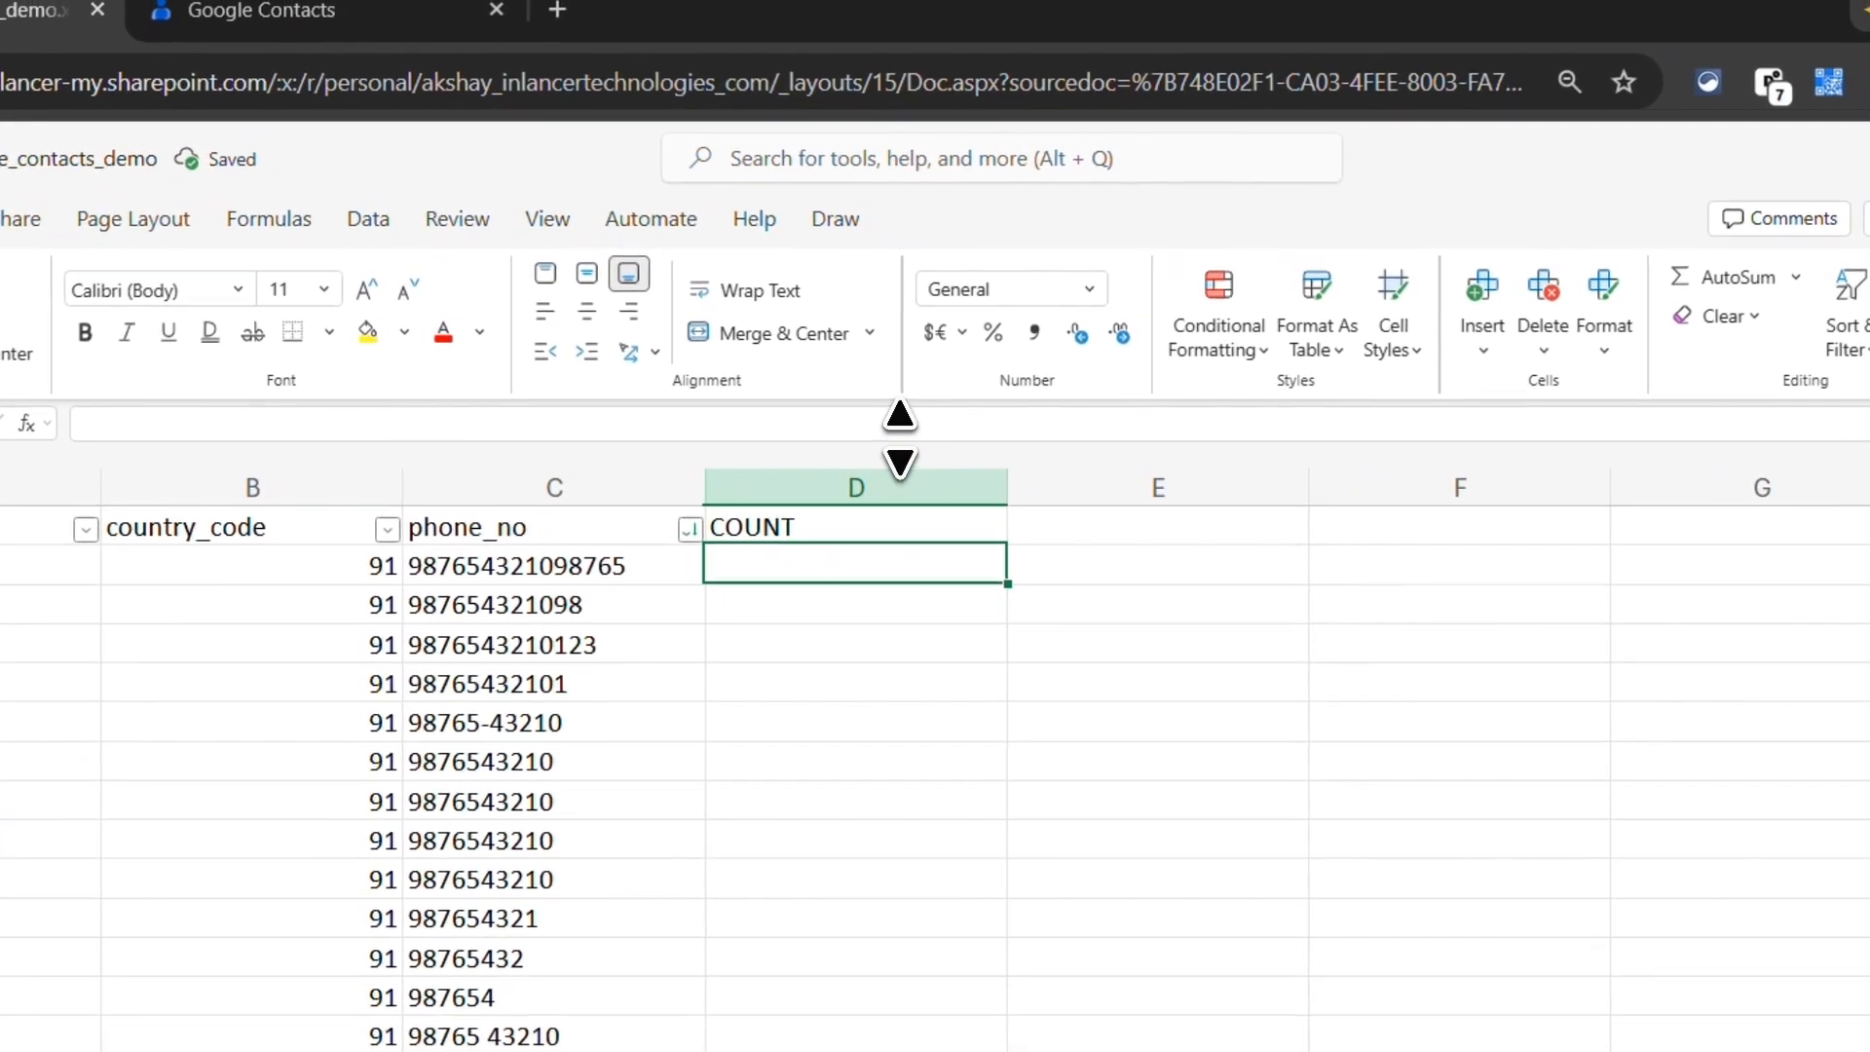
pyautogui.click(883, 341)
pyautogui.write('=LEN(C2')
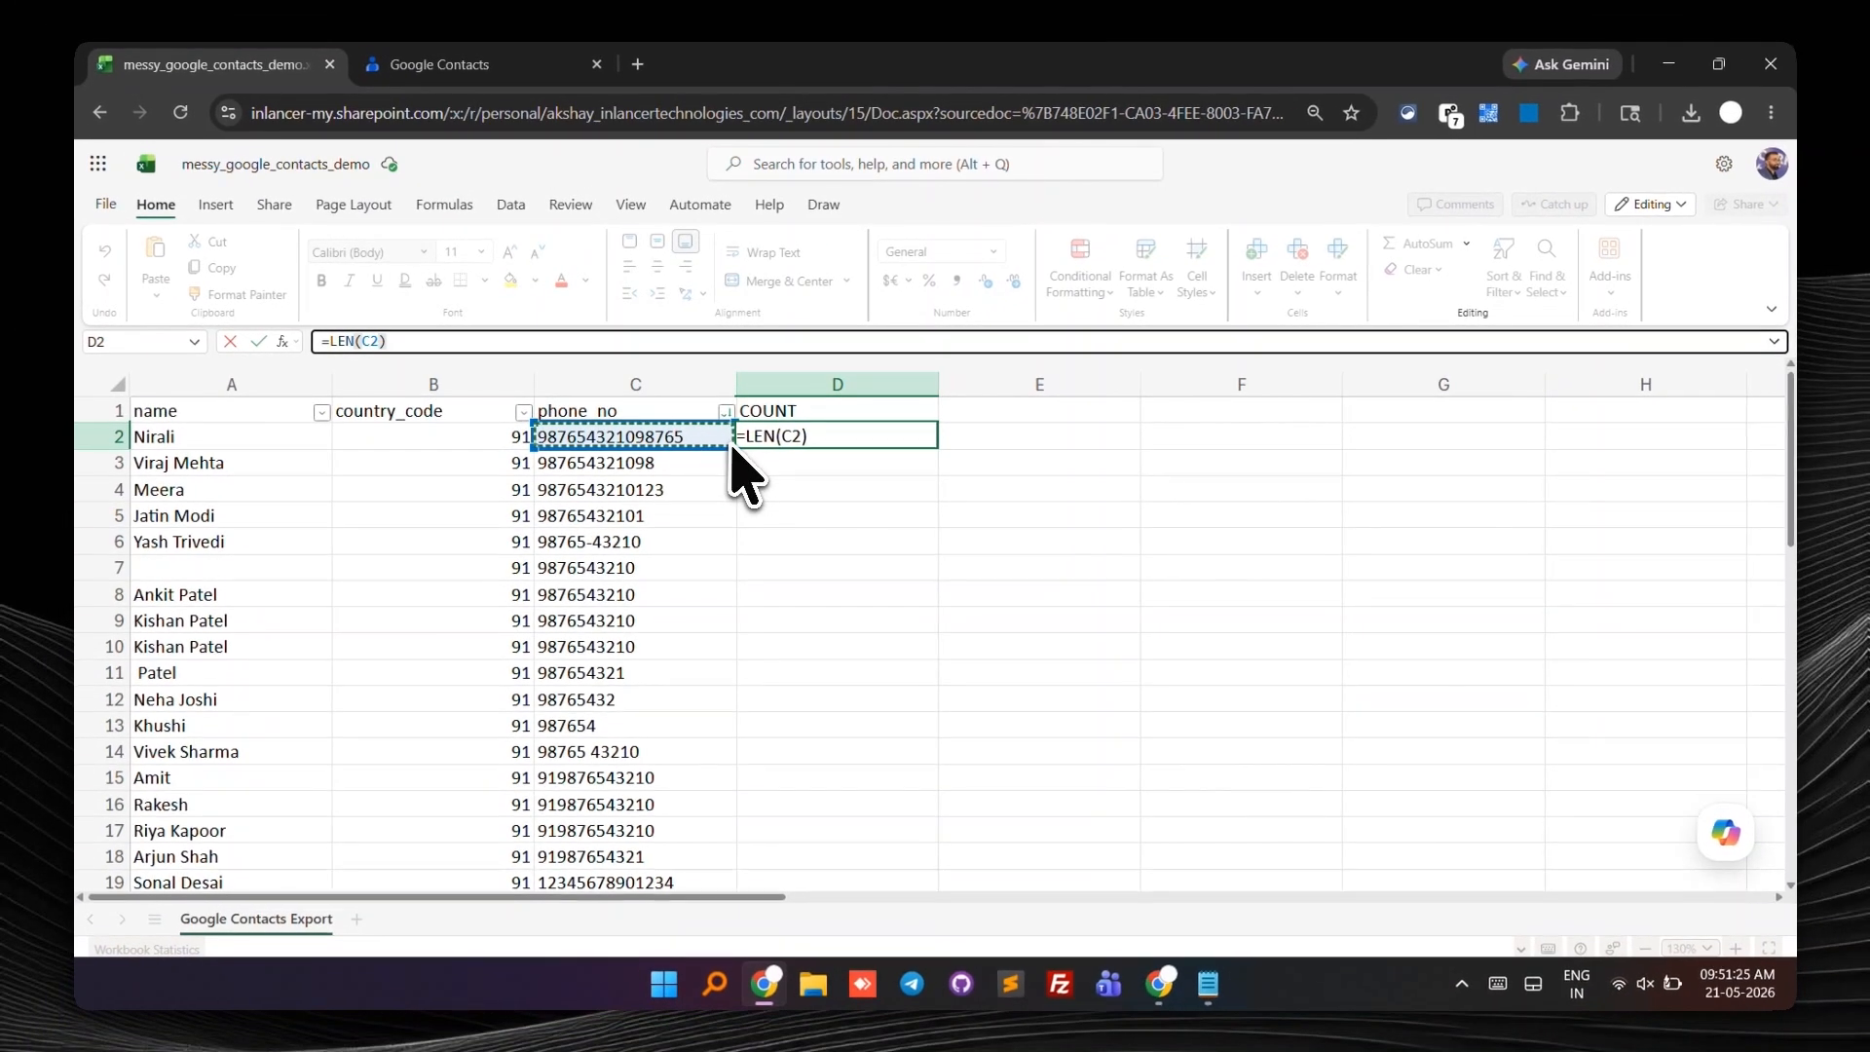
pyautogui.press('Return')
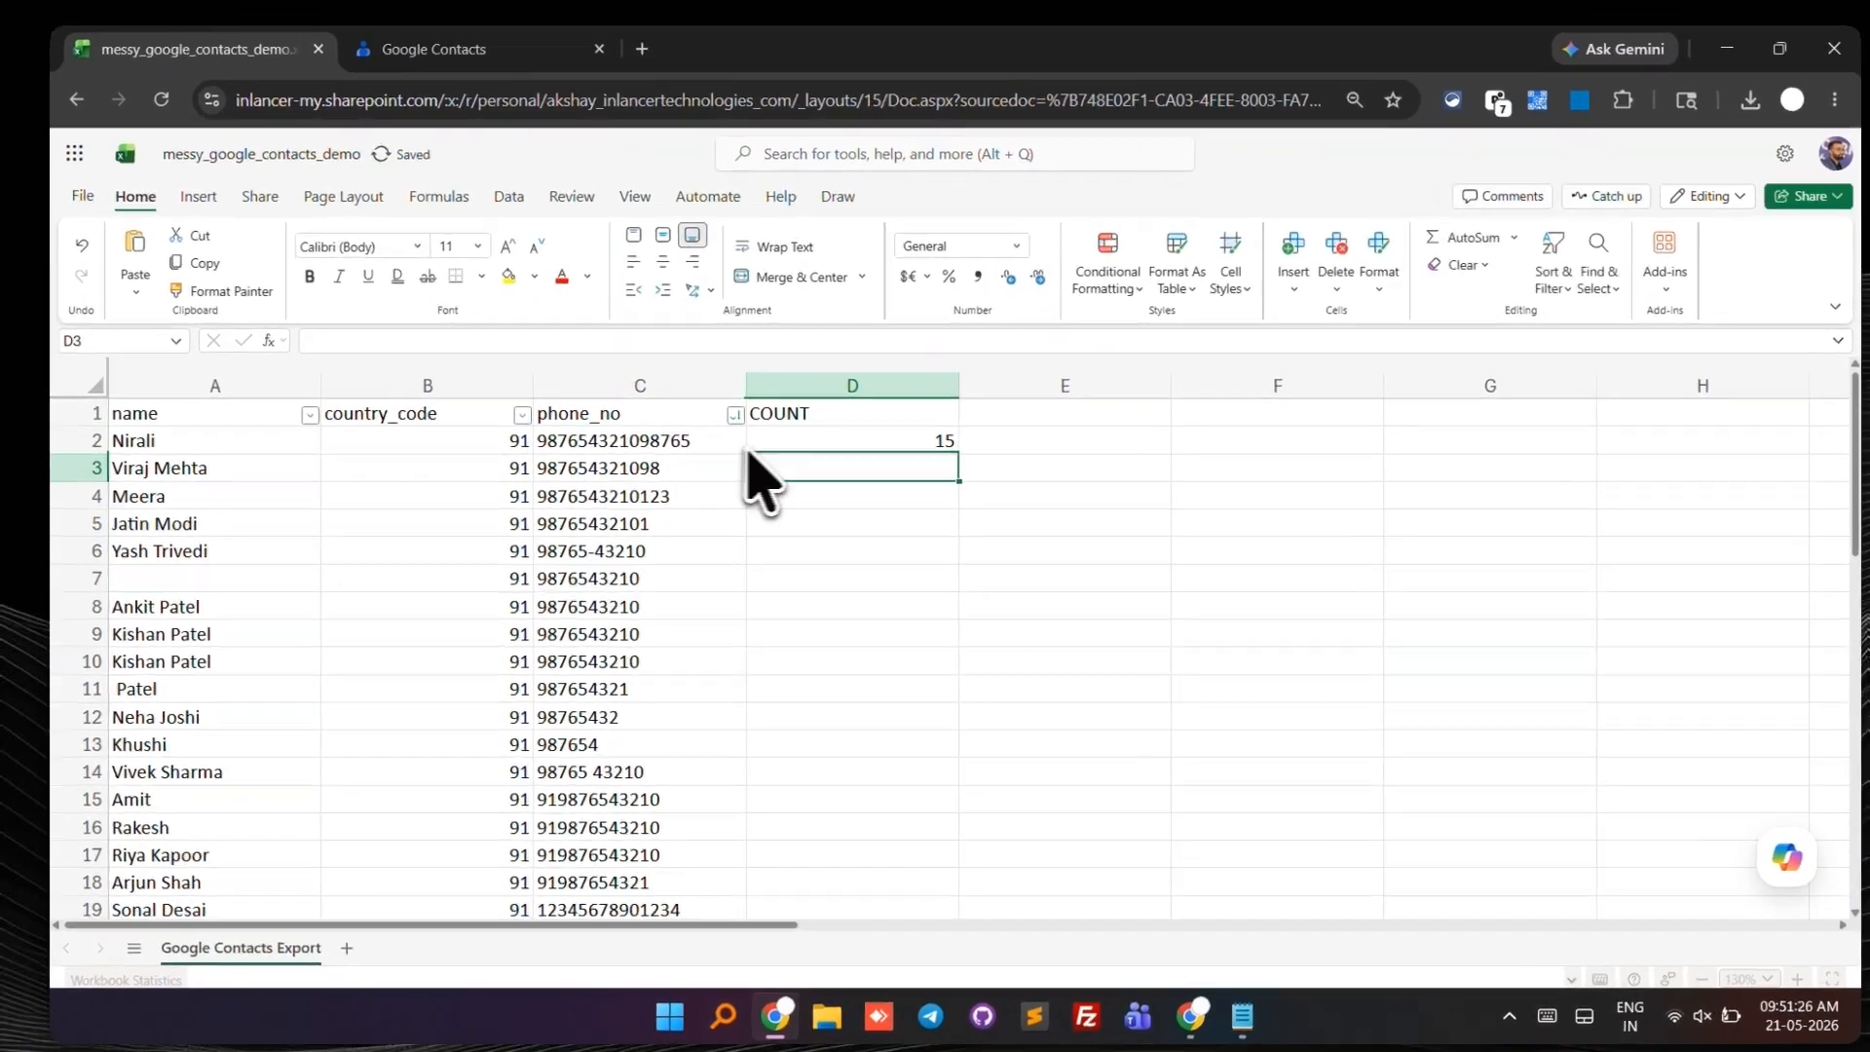
# - Fill the LEN formula from D2 down the COUNT column to the last contact in row 26
pyautogui.click(852, 443)
pyautogui.click(566, 458)
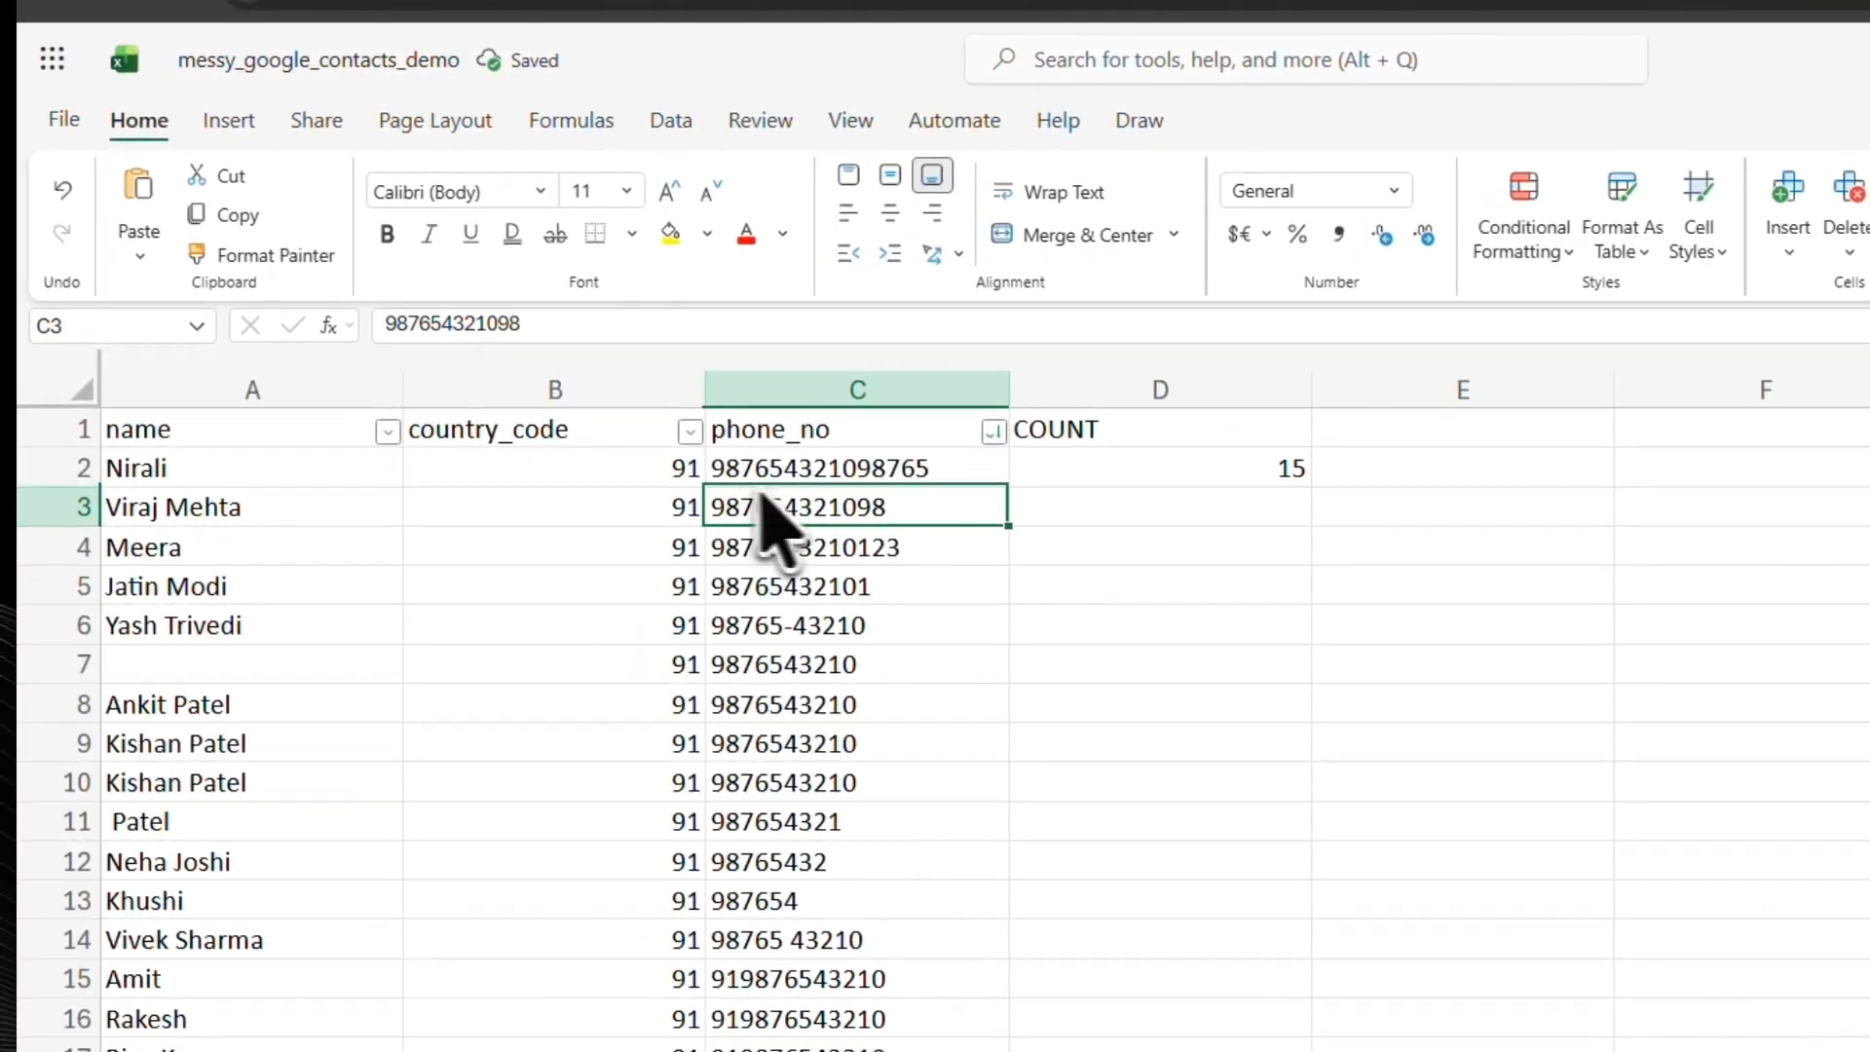
pyautogui.click(1215, 468)
pyautogui.doubleClick(1315, 488)
pyautogui.moveTo(935, 495); pyautogui.dragTo(970, 383)
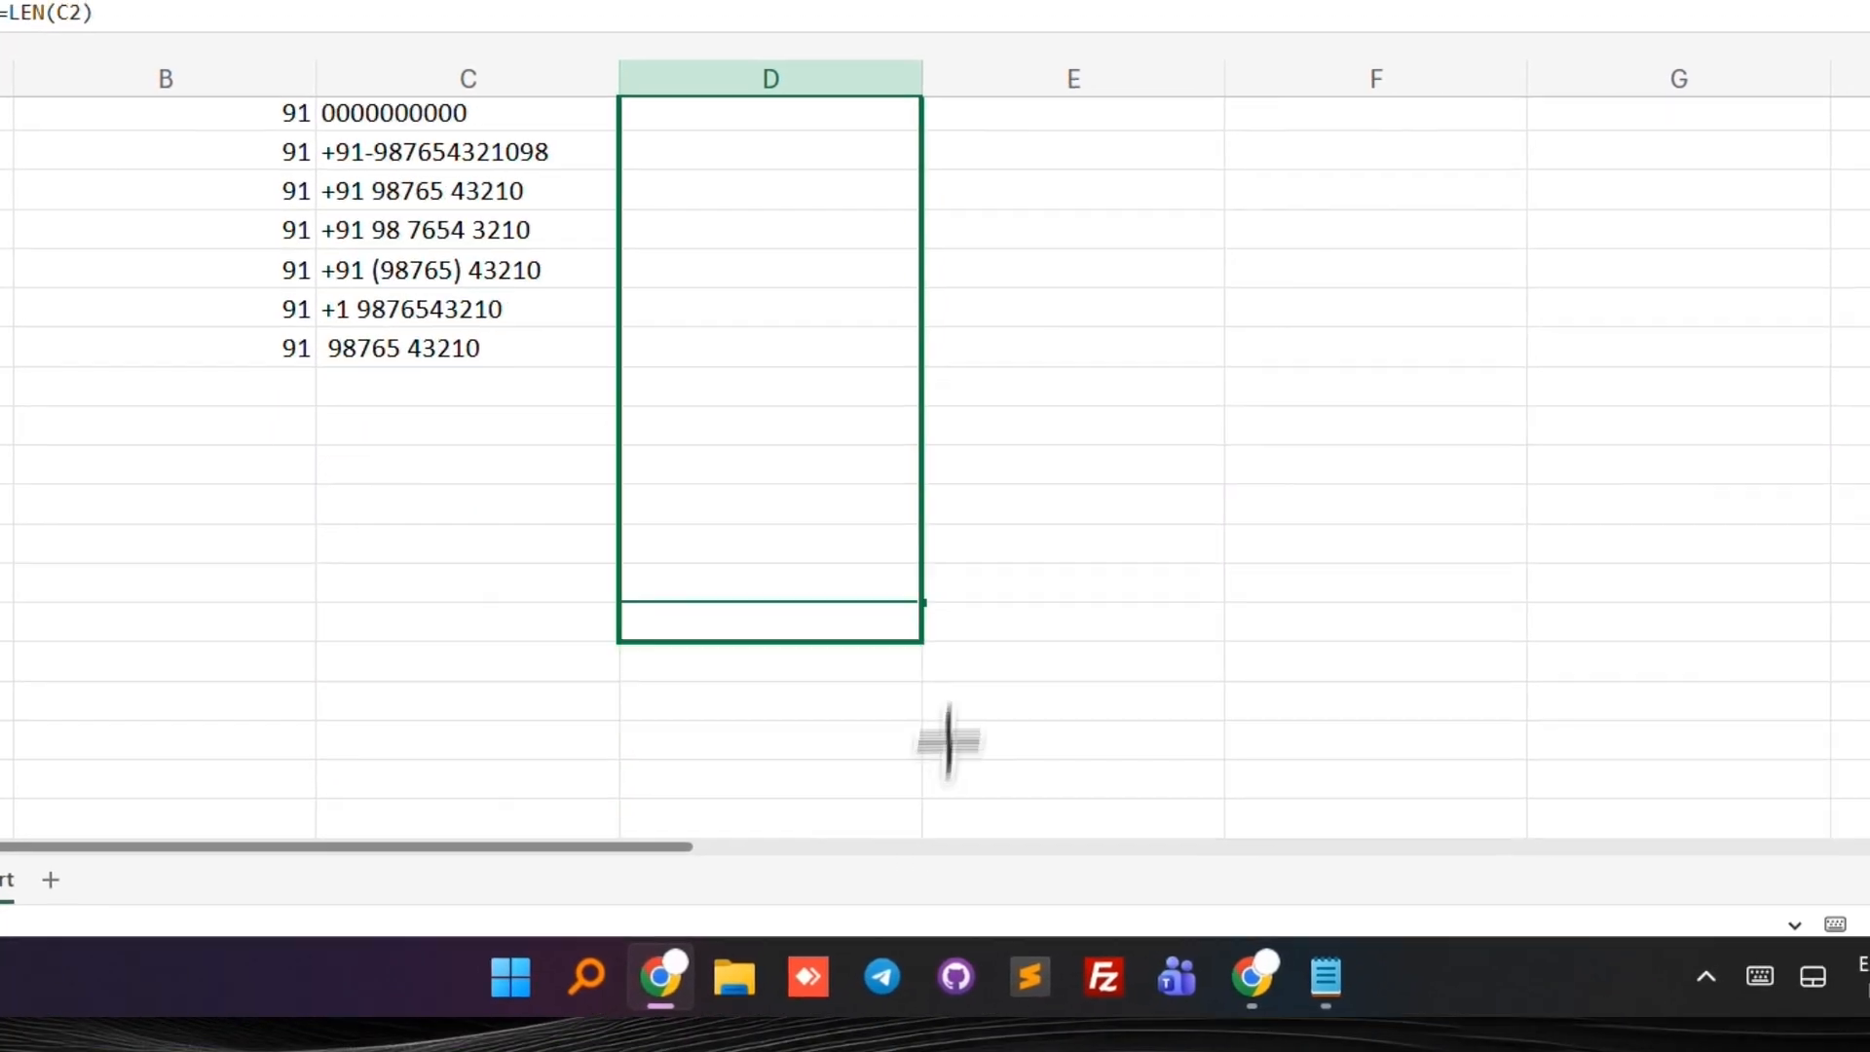
pyautogui.scroll(10, 970, 383)
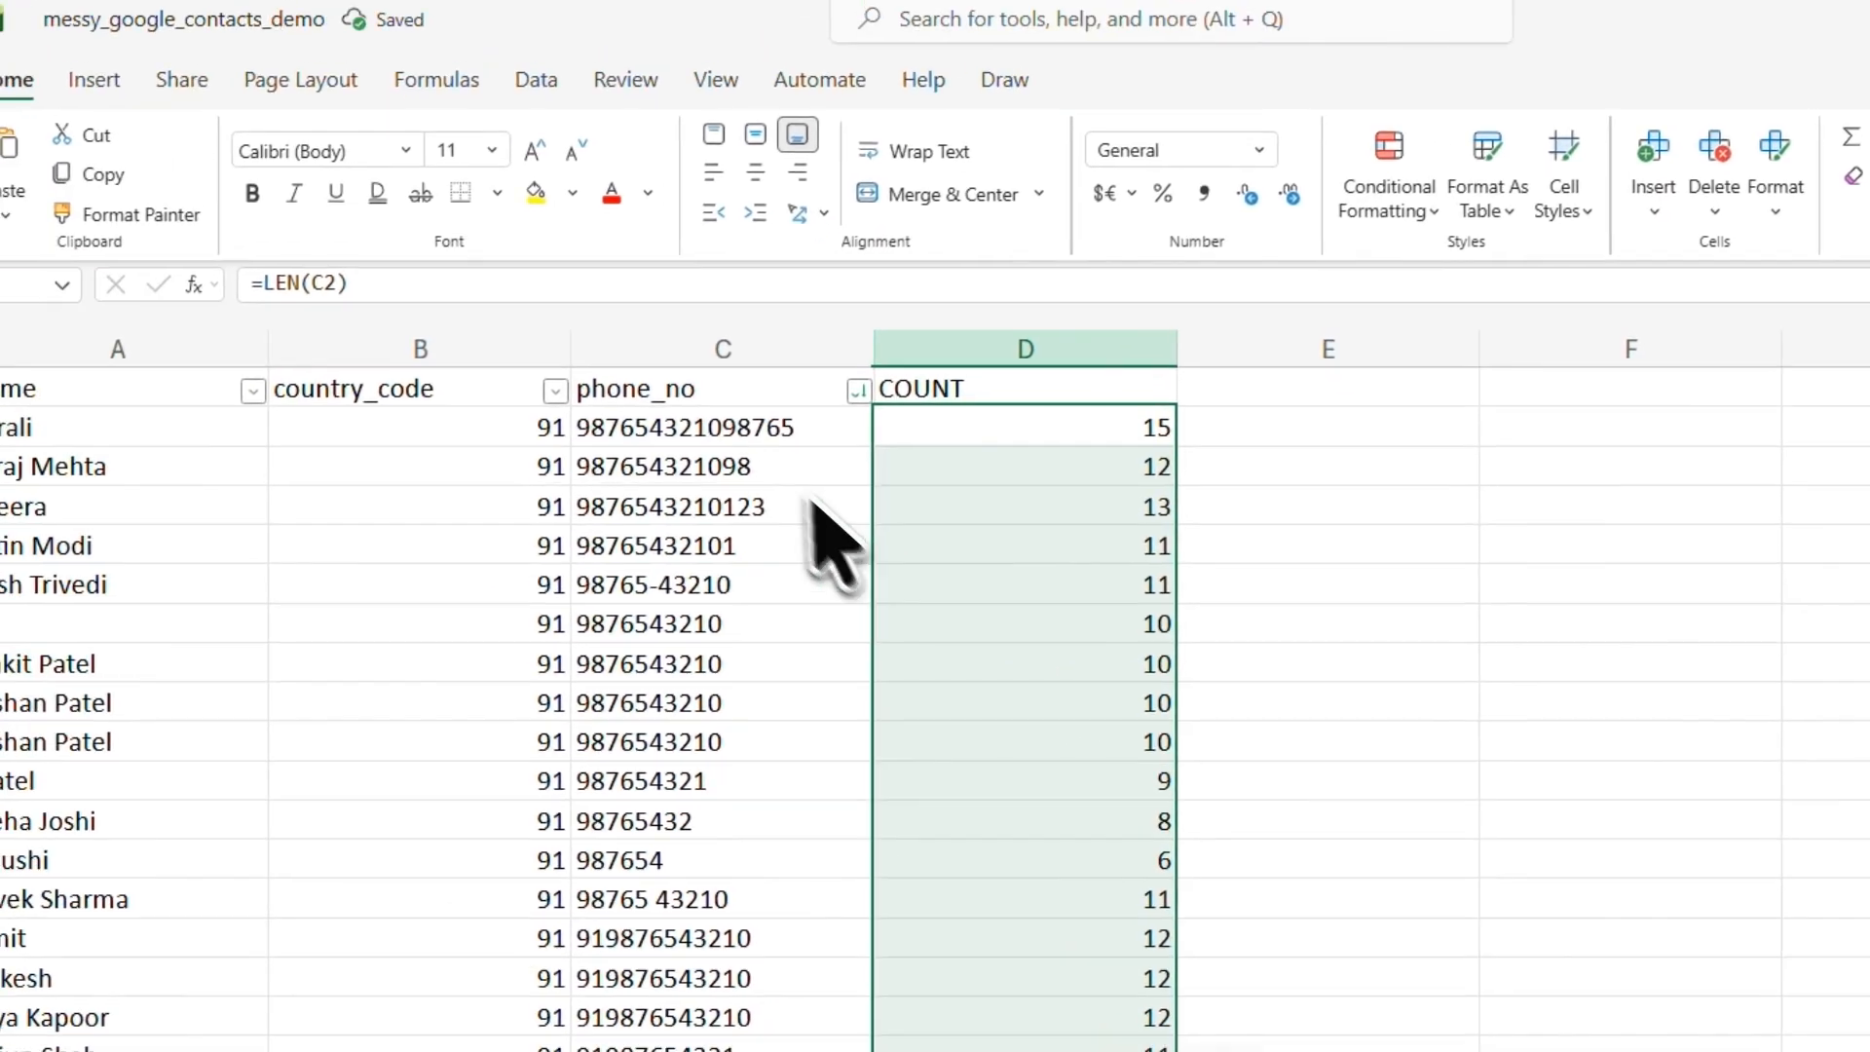
# - Examine the phone numbers against their COUNT values for wrong lengths, spaces, symbols and country-code prefixes
pyautogui.click(584, 409)
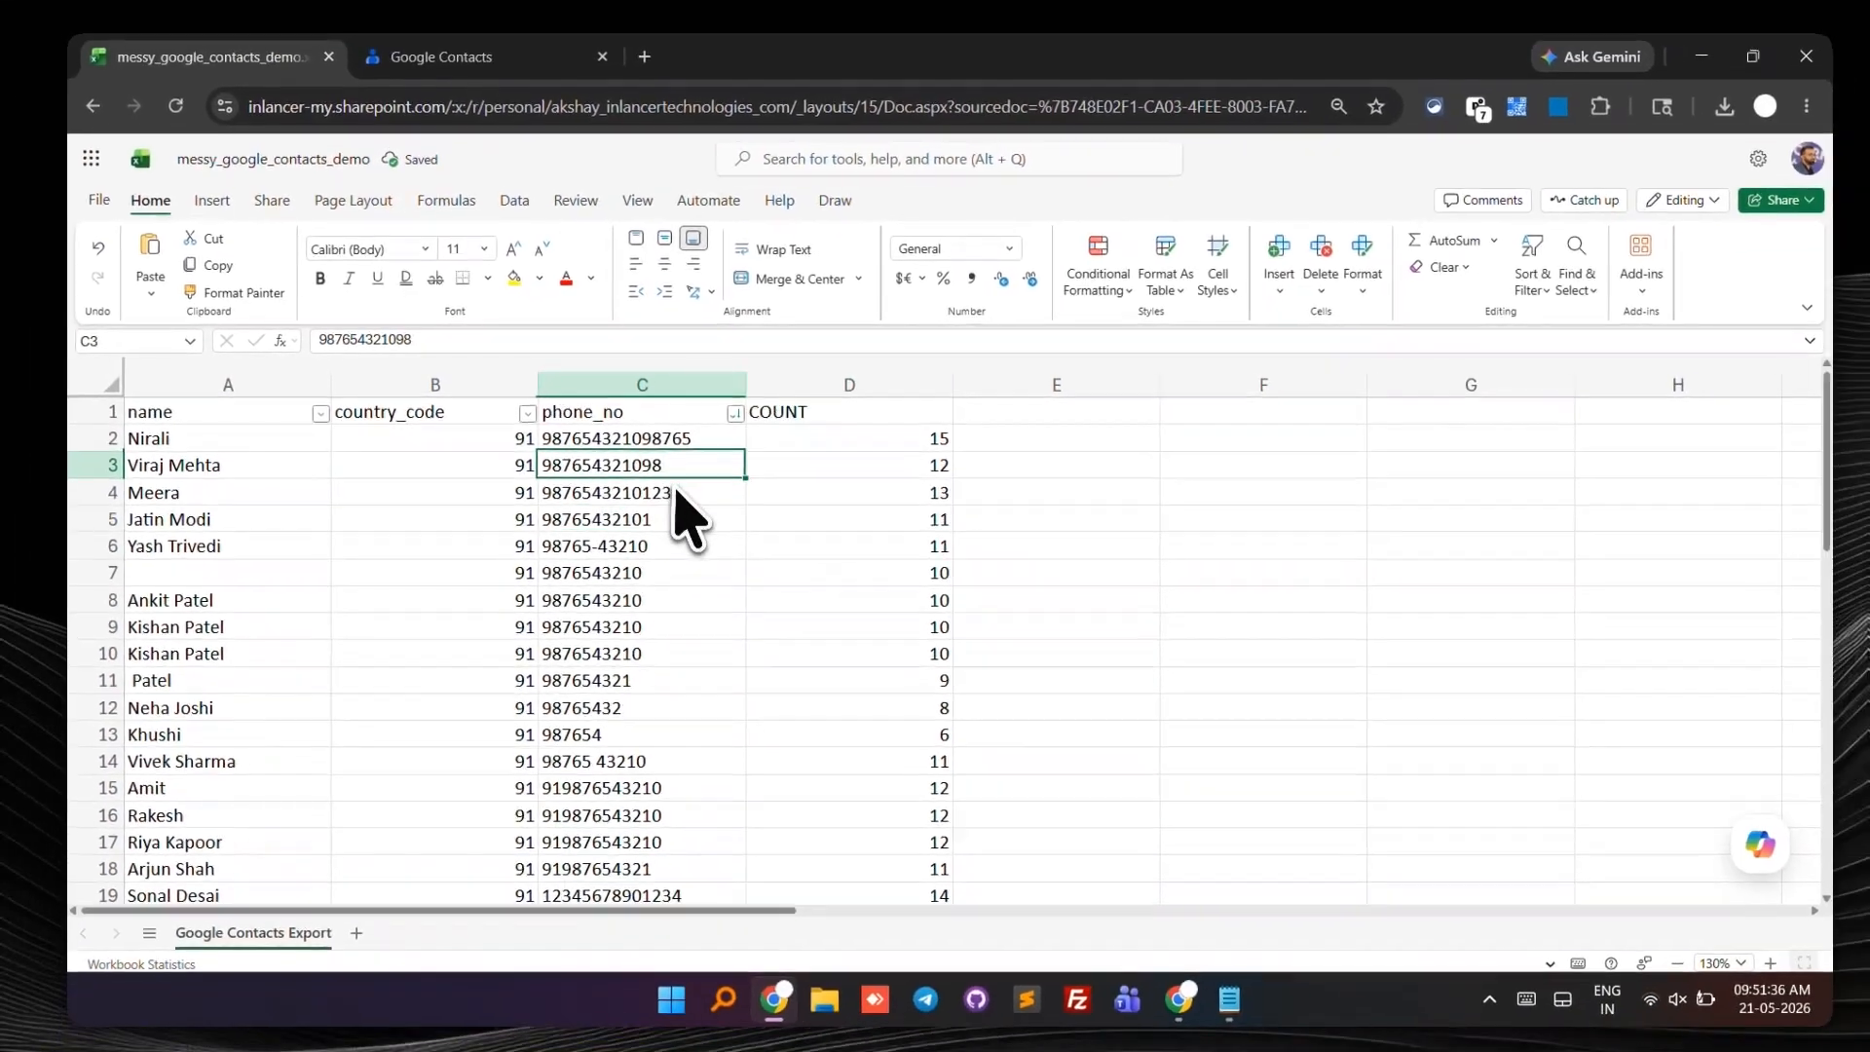
pyautogui.click(670, 519)
pyautogui.scroll(-3, 665, 545)
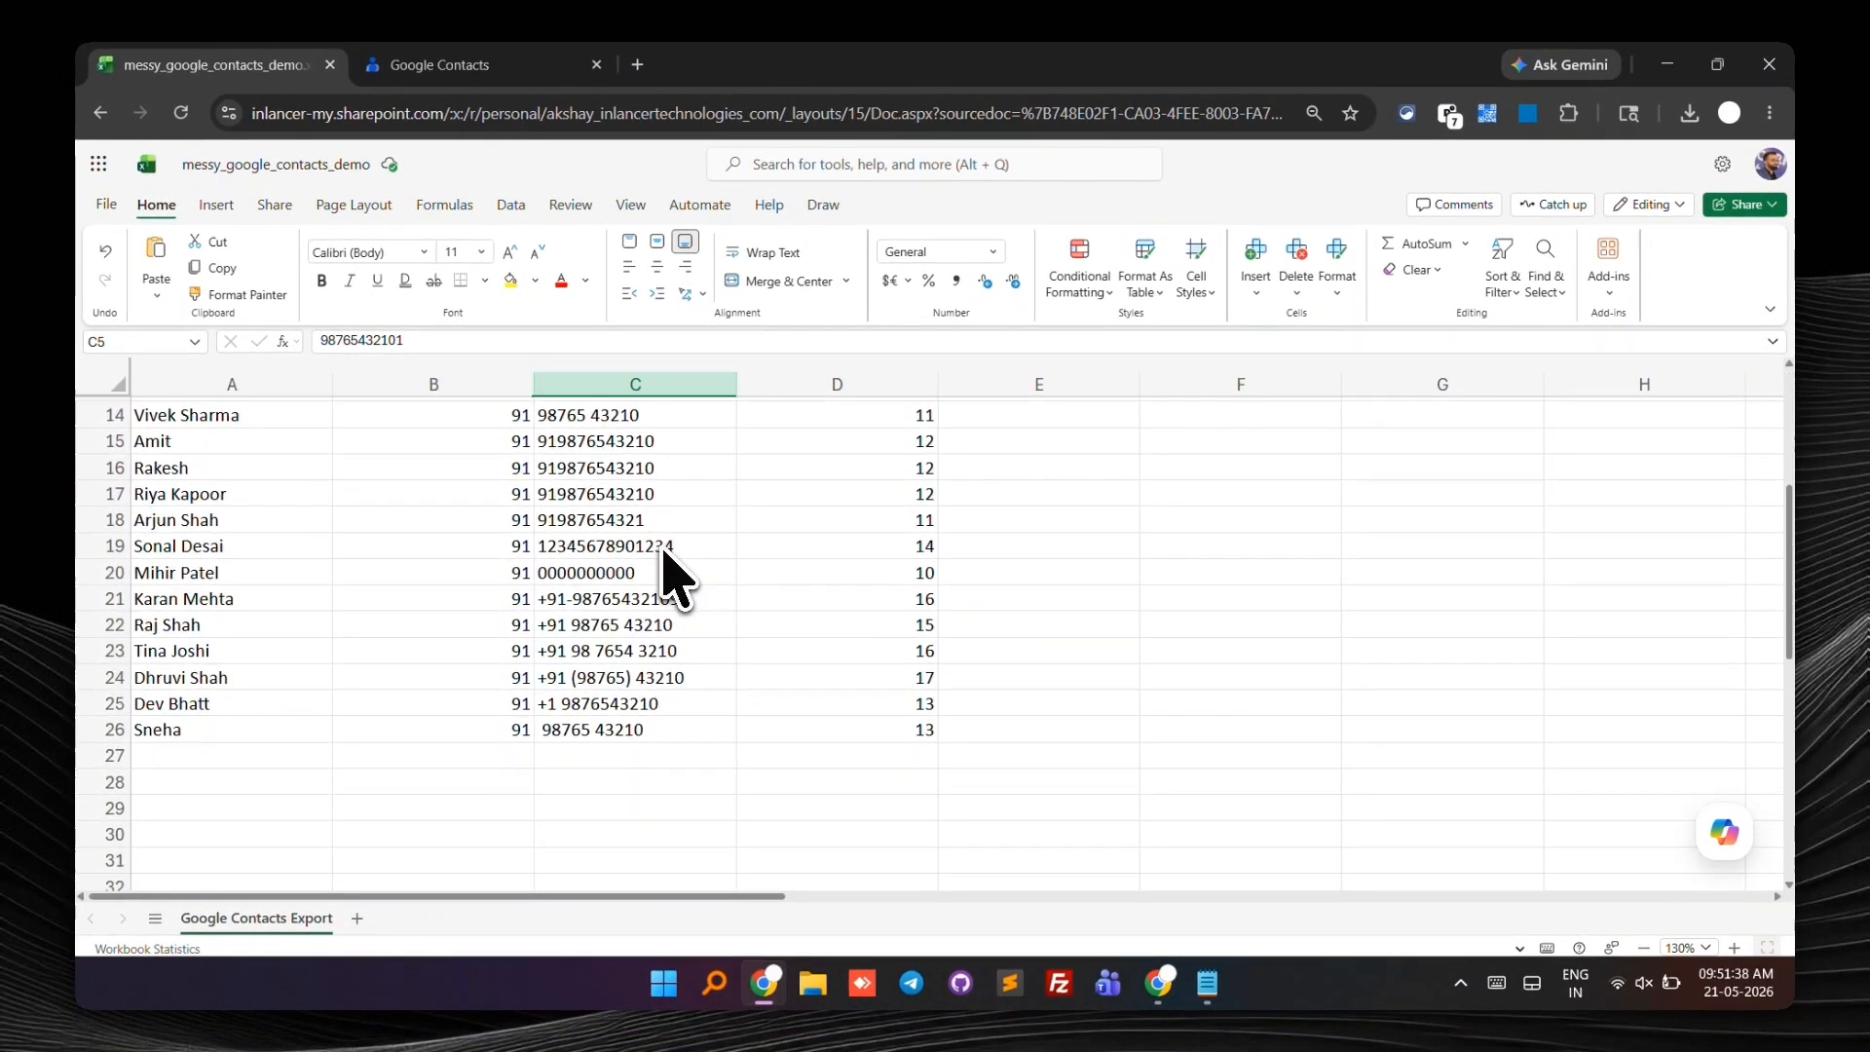
pyautogui.scroll(5, 670, 575)
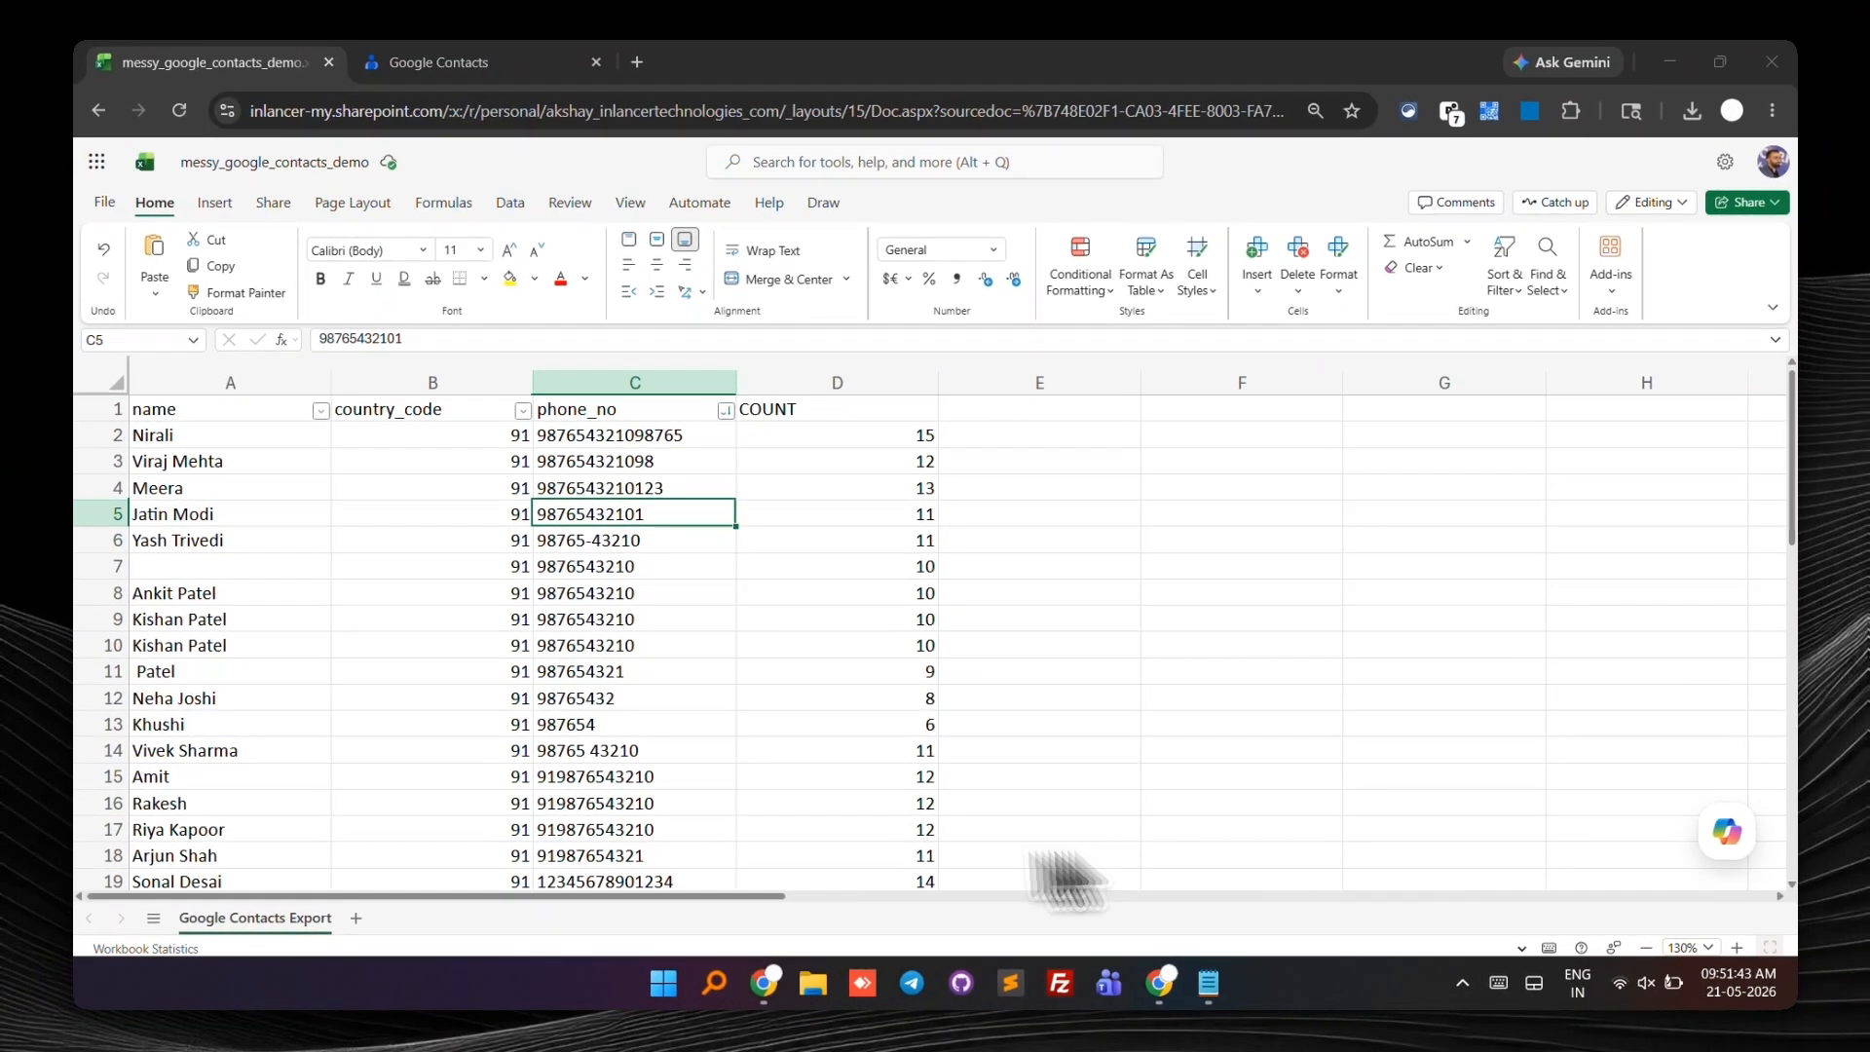
pyautogui.scroll(-3, 876, 803)
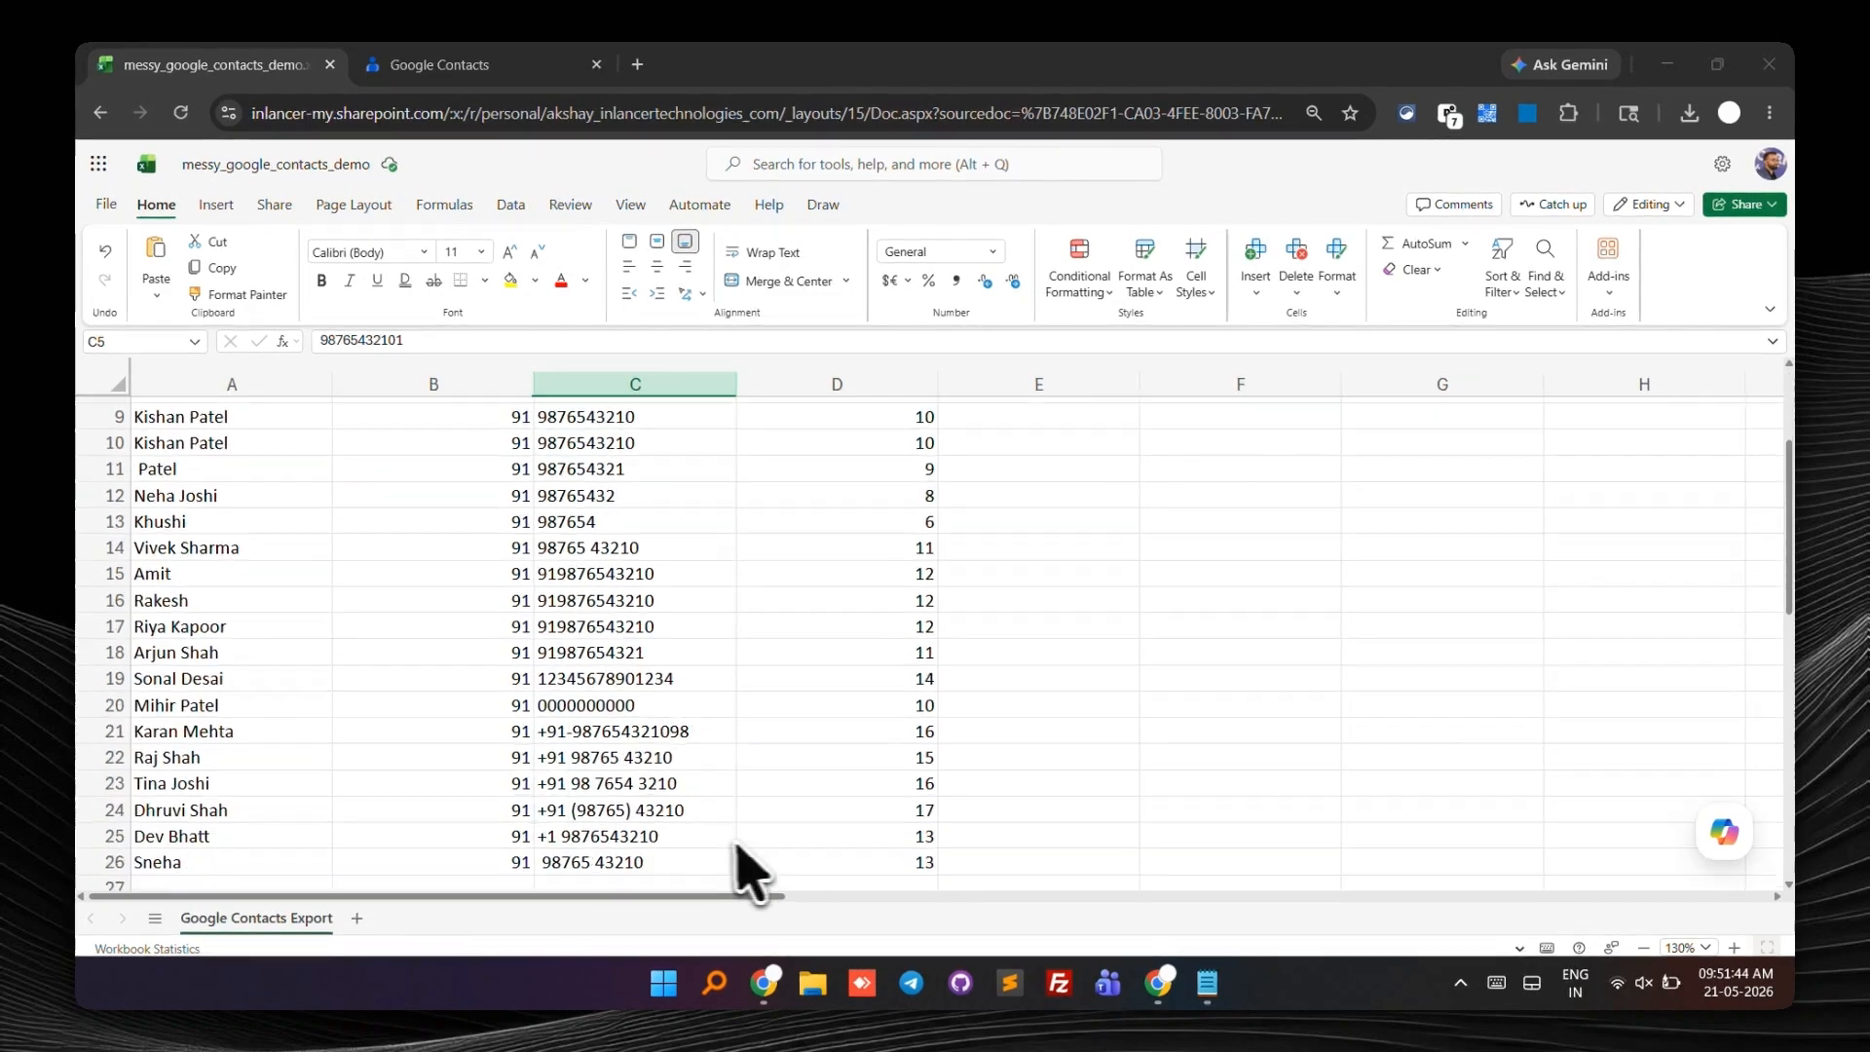
pyautogui.scroll(-3, 750, 871)
pyautogui.click(618, 547)
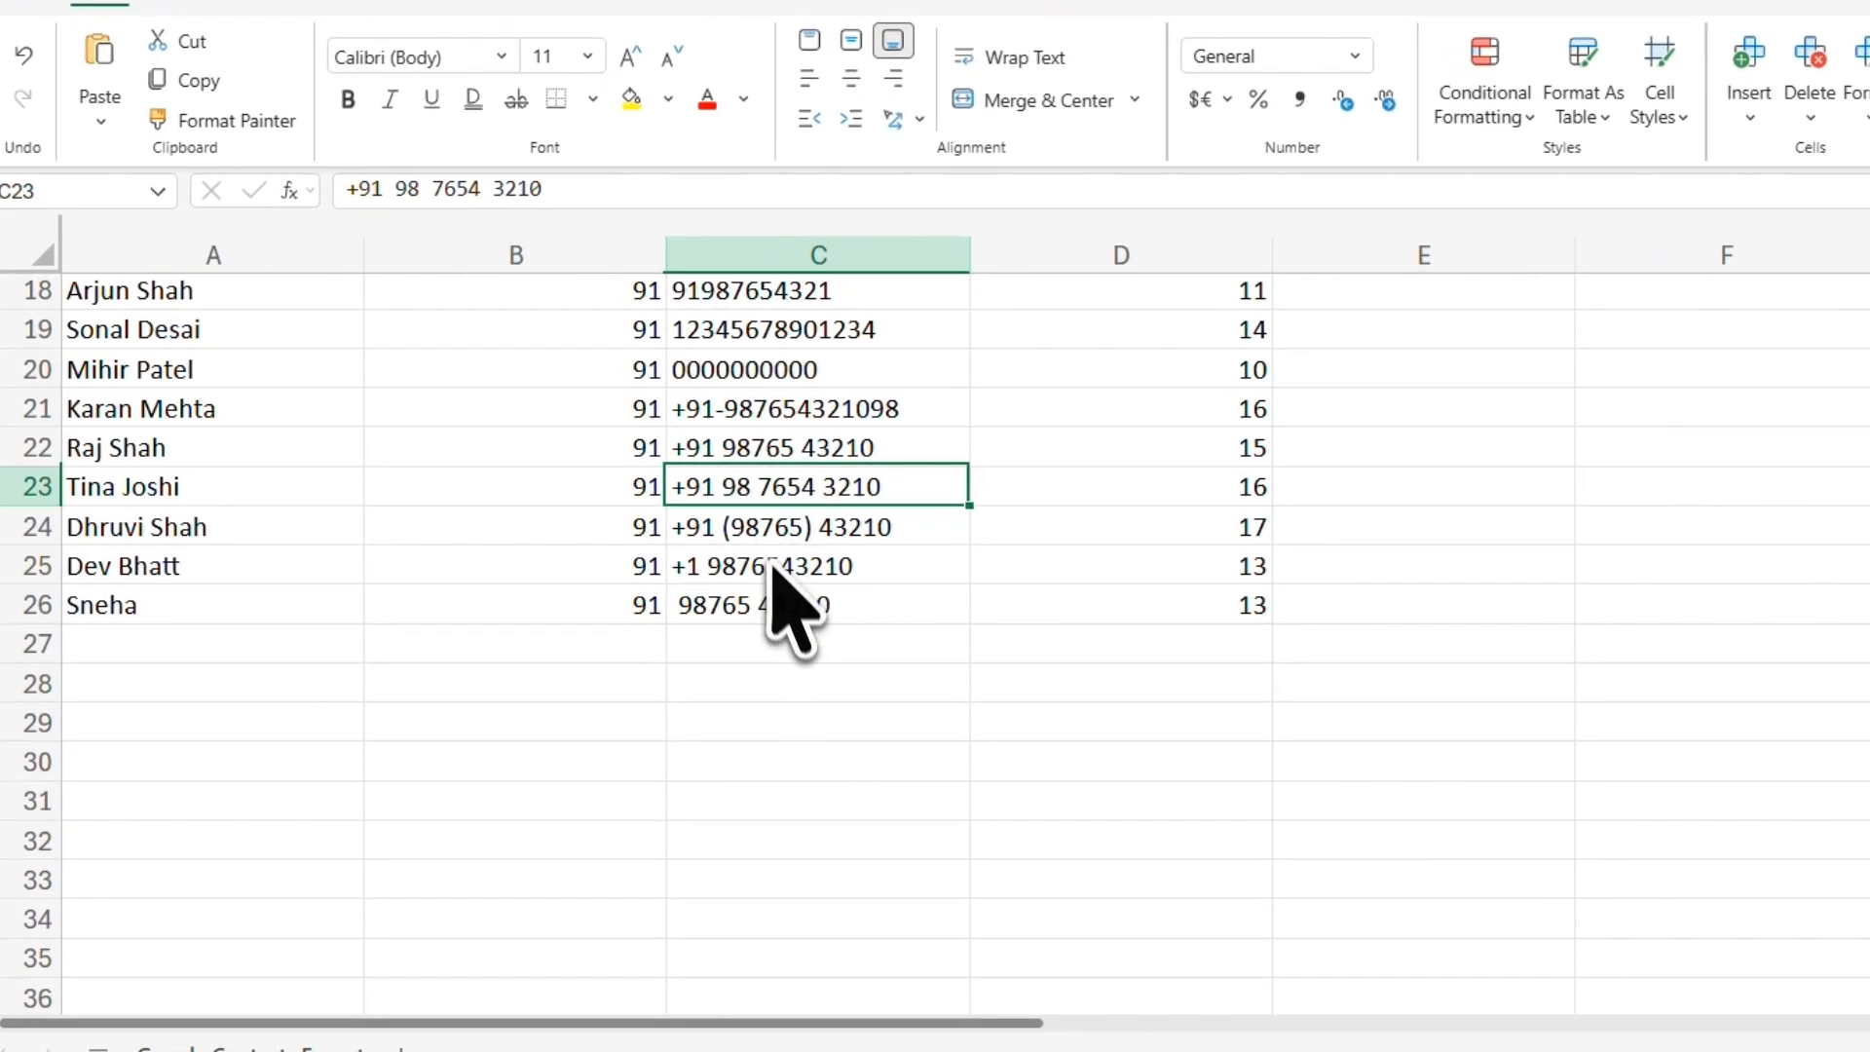
pyautogui.moveTo(777, 638); pyautogui.dragTo(779, 563)
pyautogui.click(779, 598)
pyautogui.scroll(4, 780, 598)
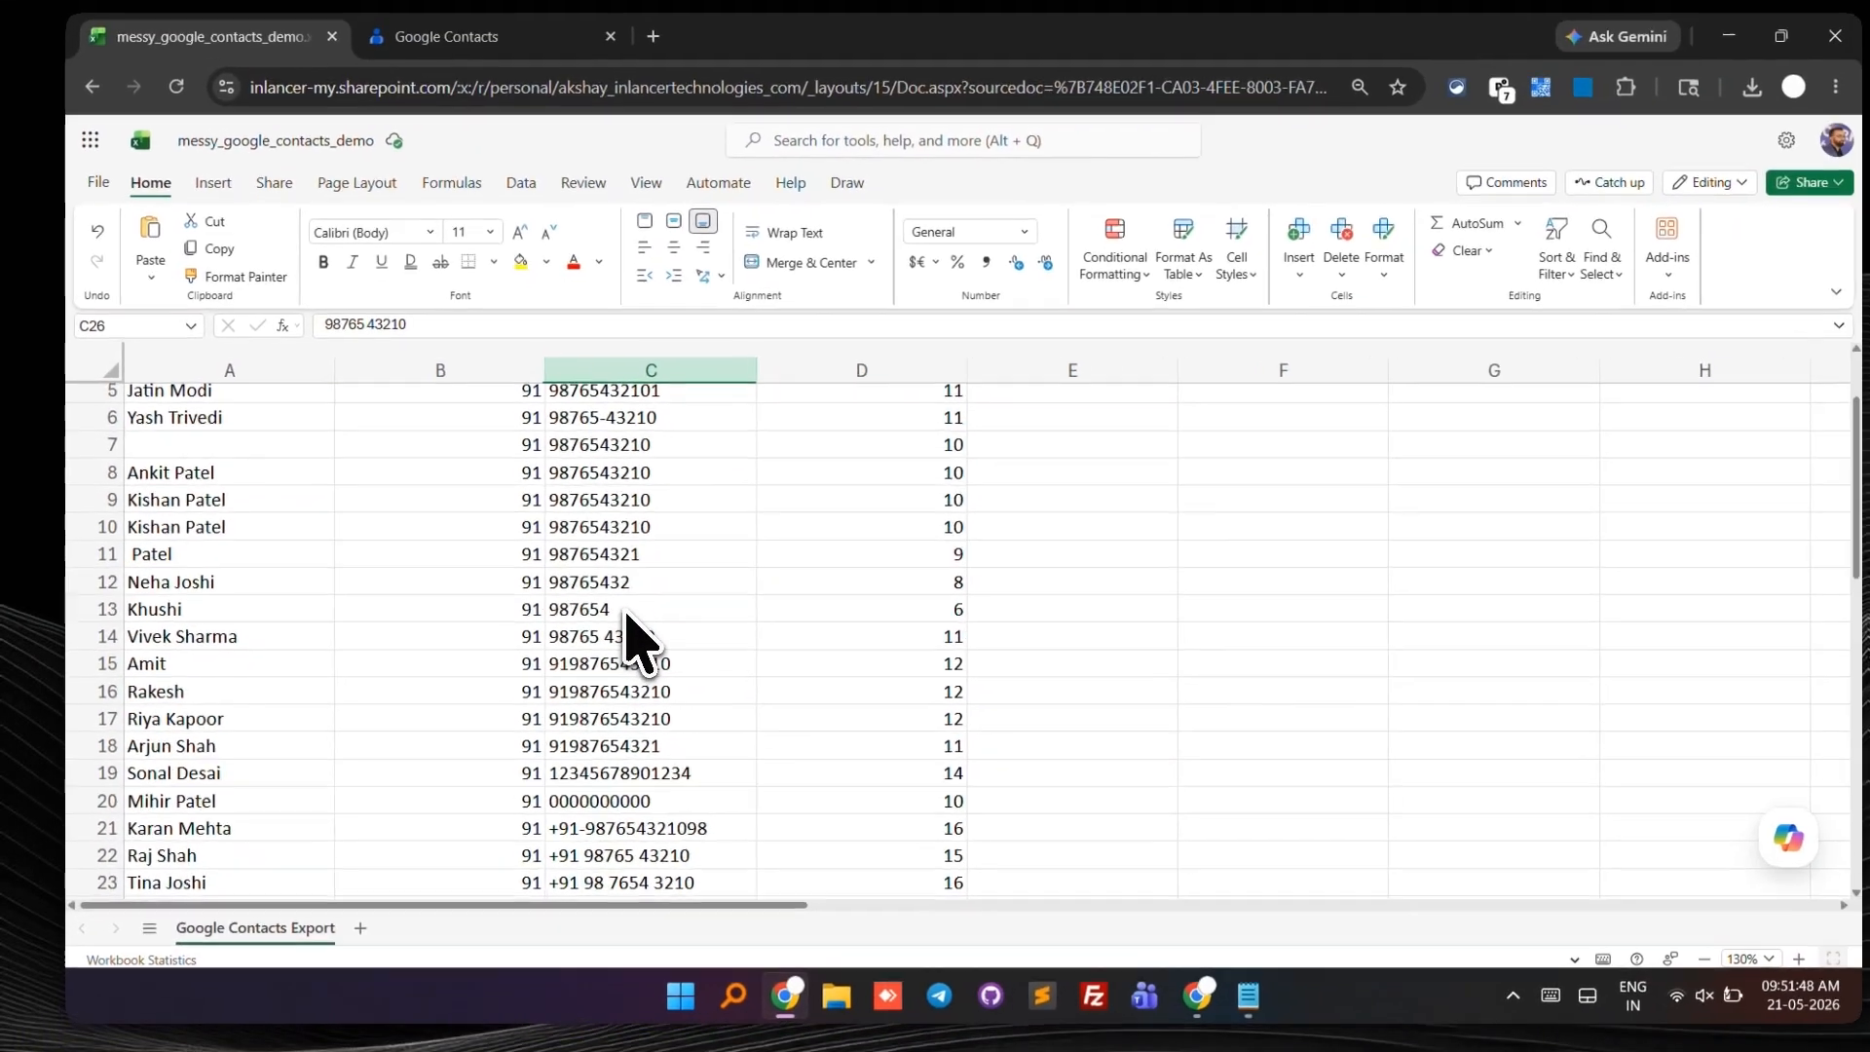
# - Copy the phone numbers from C2:C26 and paste them into Notepad
pyautogui.hotkey('ctrl', 'space')
pyautogui.scroll(2, 682, 624)
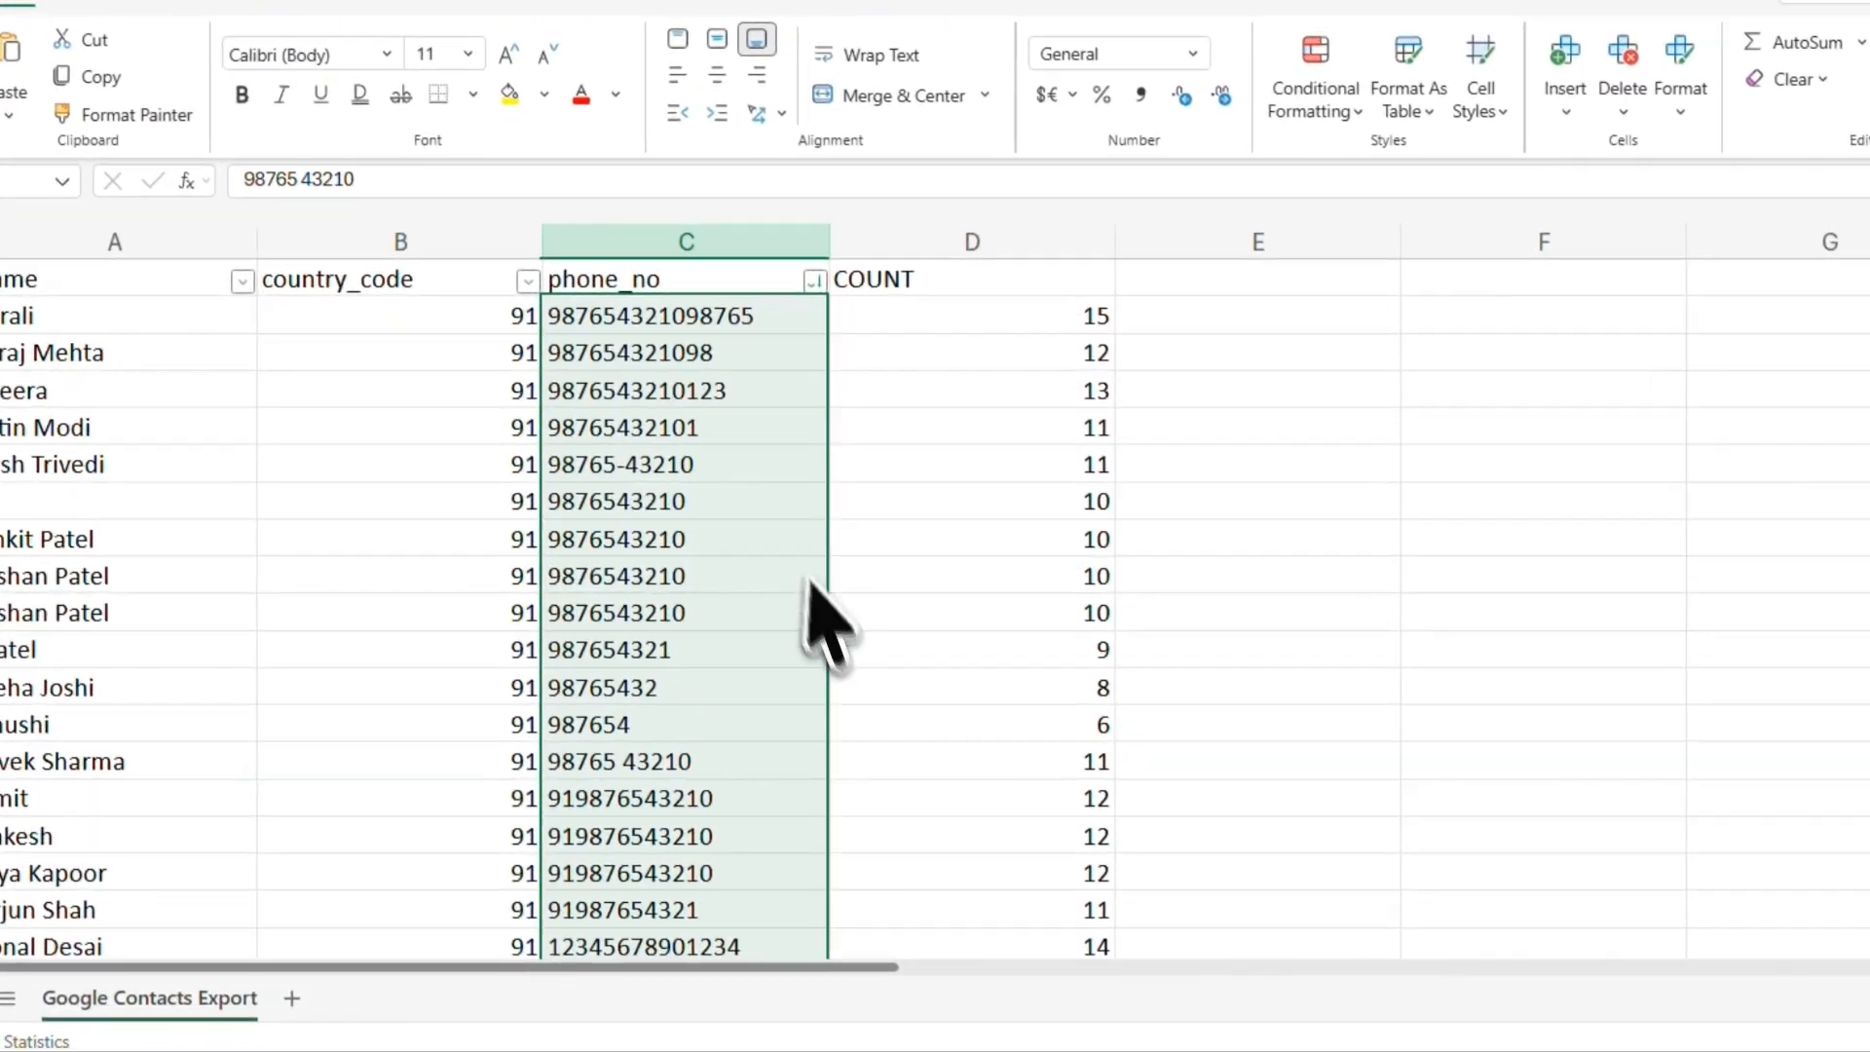
pyautogui.scroll(-3, 824, 628)
pyautogui.scroll(3, 769, 608)
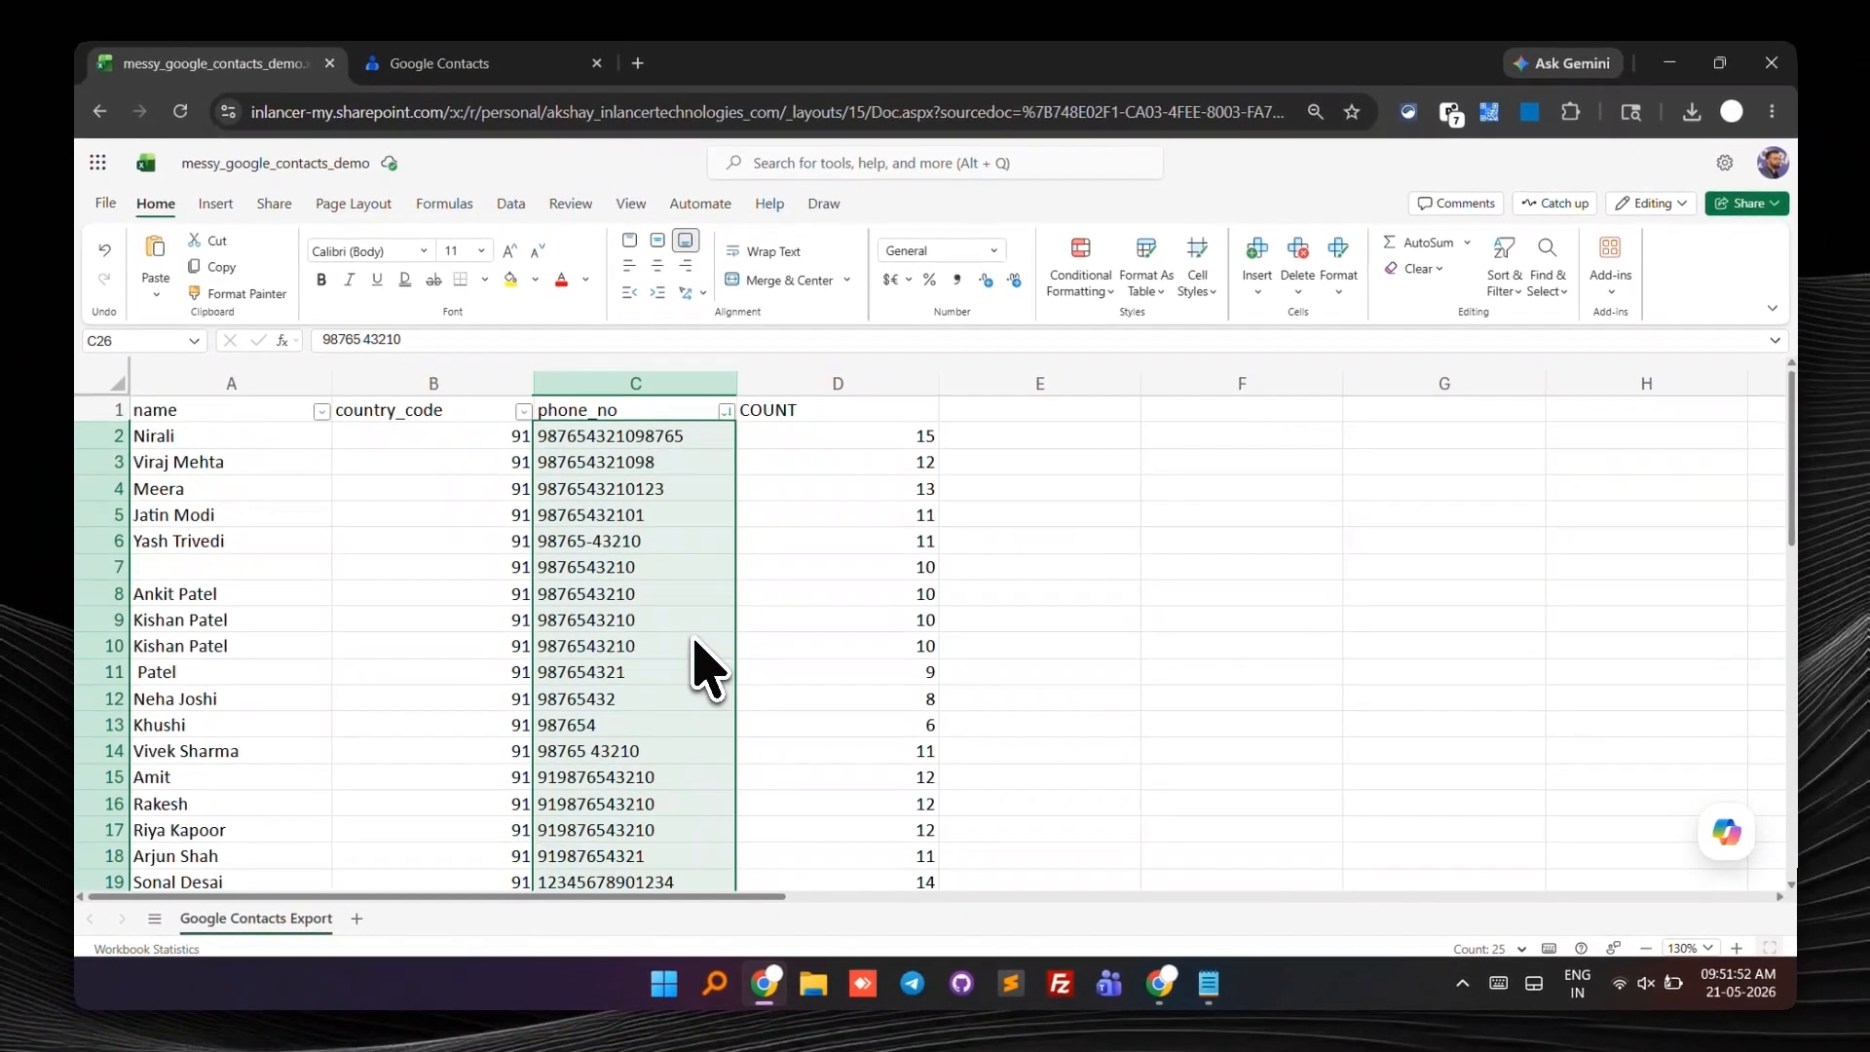
pyautogui.hotkey('alt', 'Tab')
pyautogui.hotkey('ctrl', 'v')
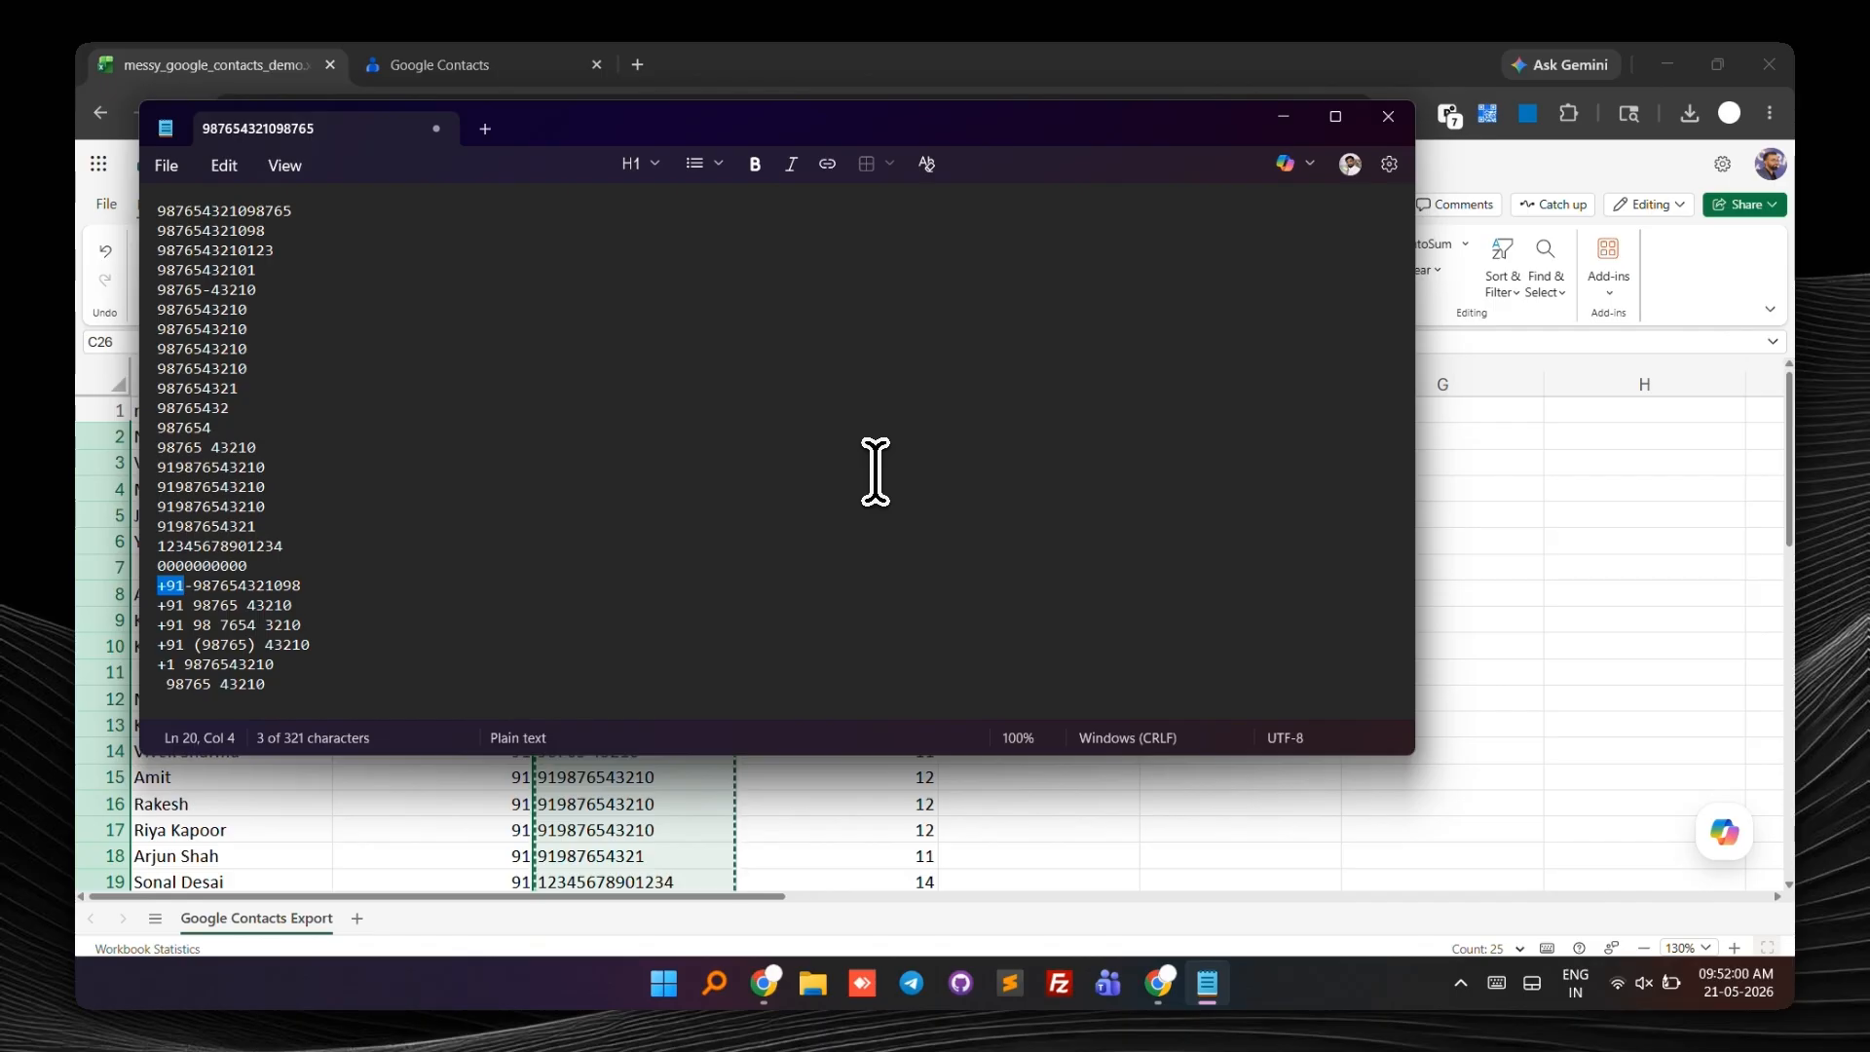
# - Remove every +91 prefix from the phone number list by replacing it with nothing
pyautogui.hotkey('ctrl', 'h')
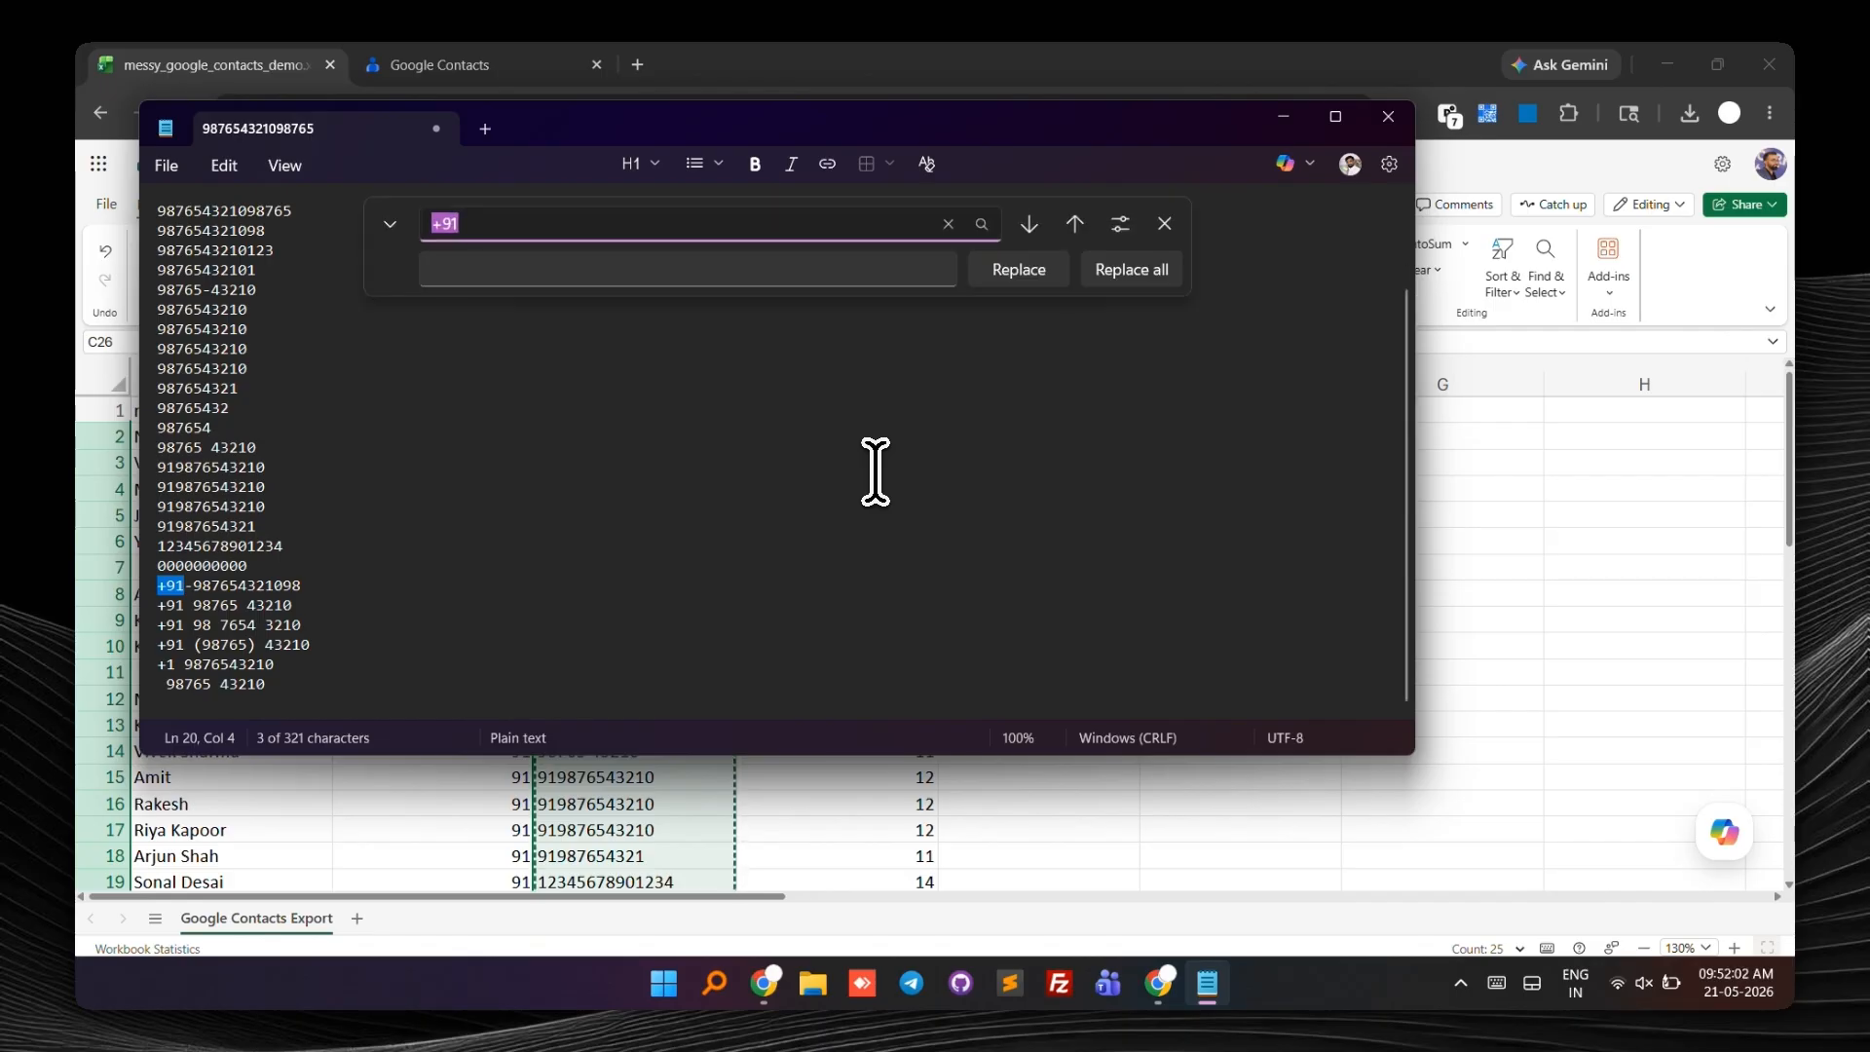
pyautogui.press('Tab')
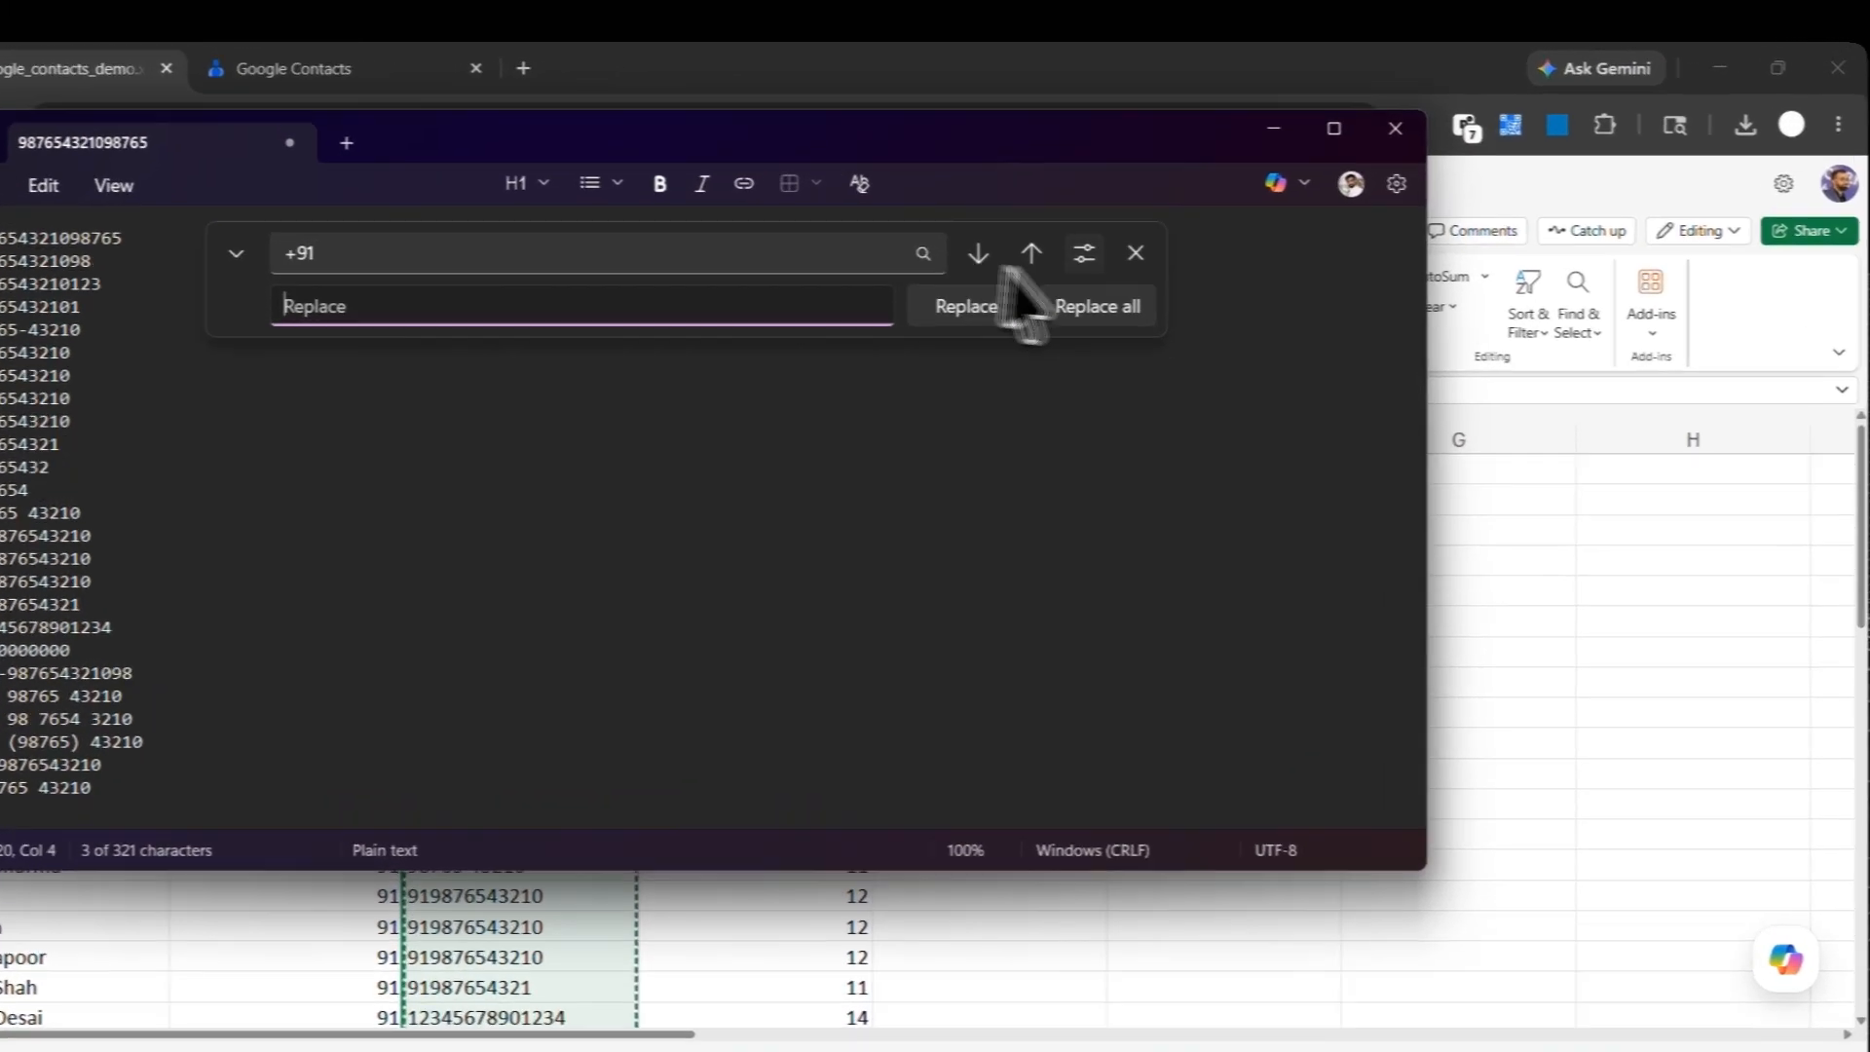
pyautogui.click(1110, 306)
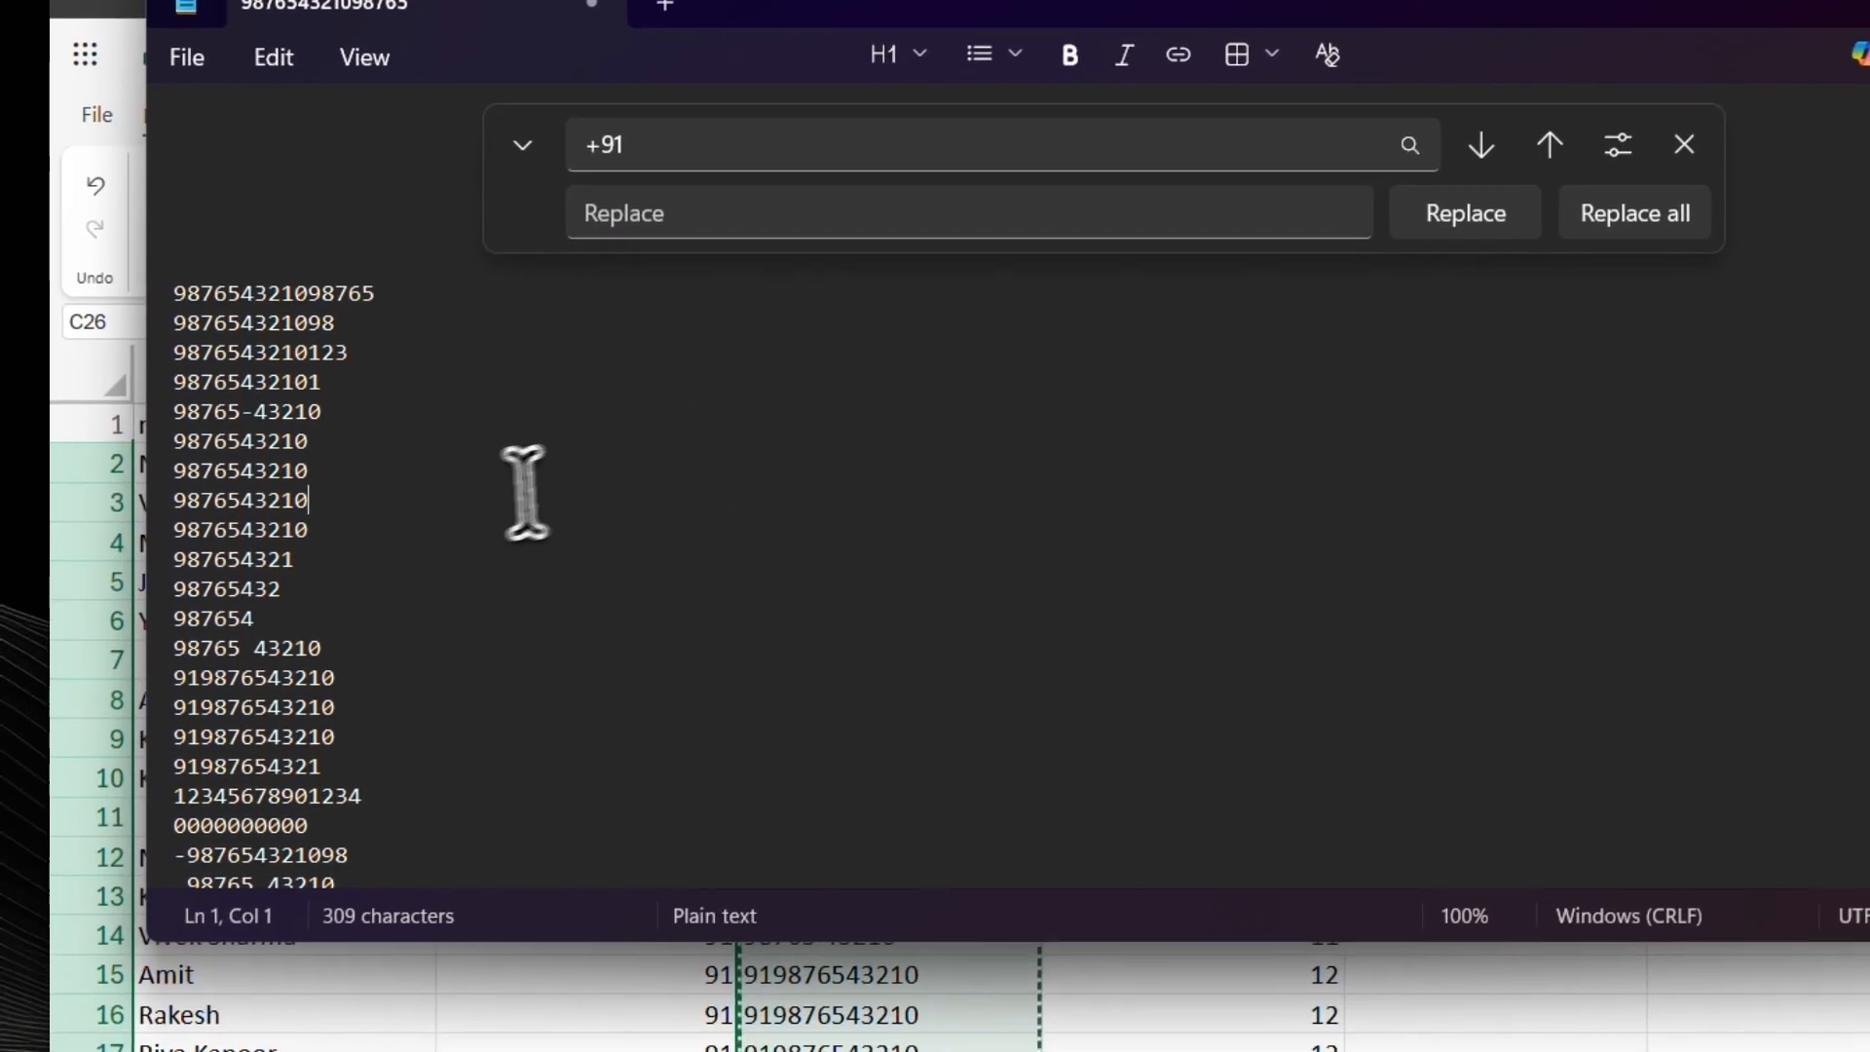
pyautogui.press('Escape')
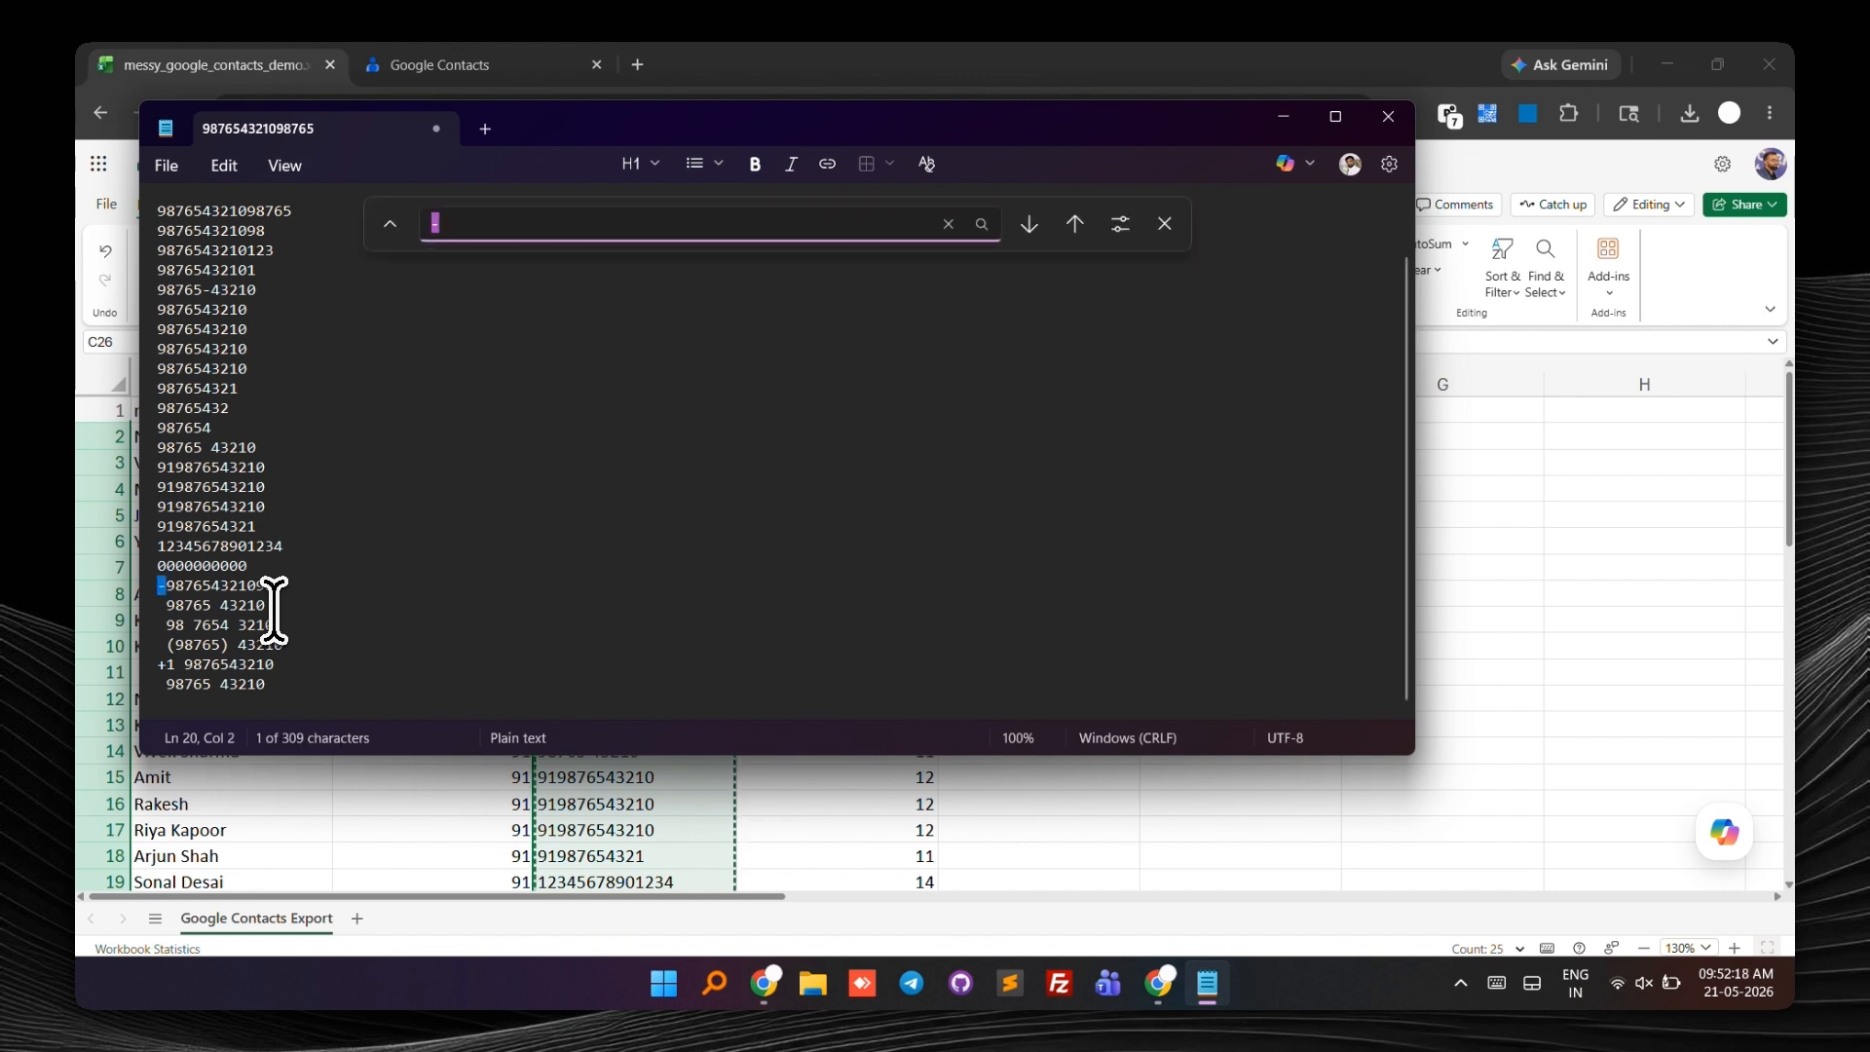
# - Replace all hyphens in the phone number list with nothing
pyautogui.hotkey('ctrl', 'h')
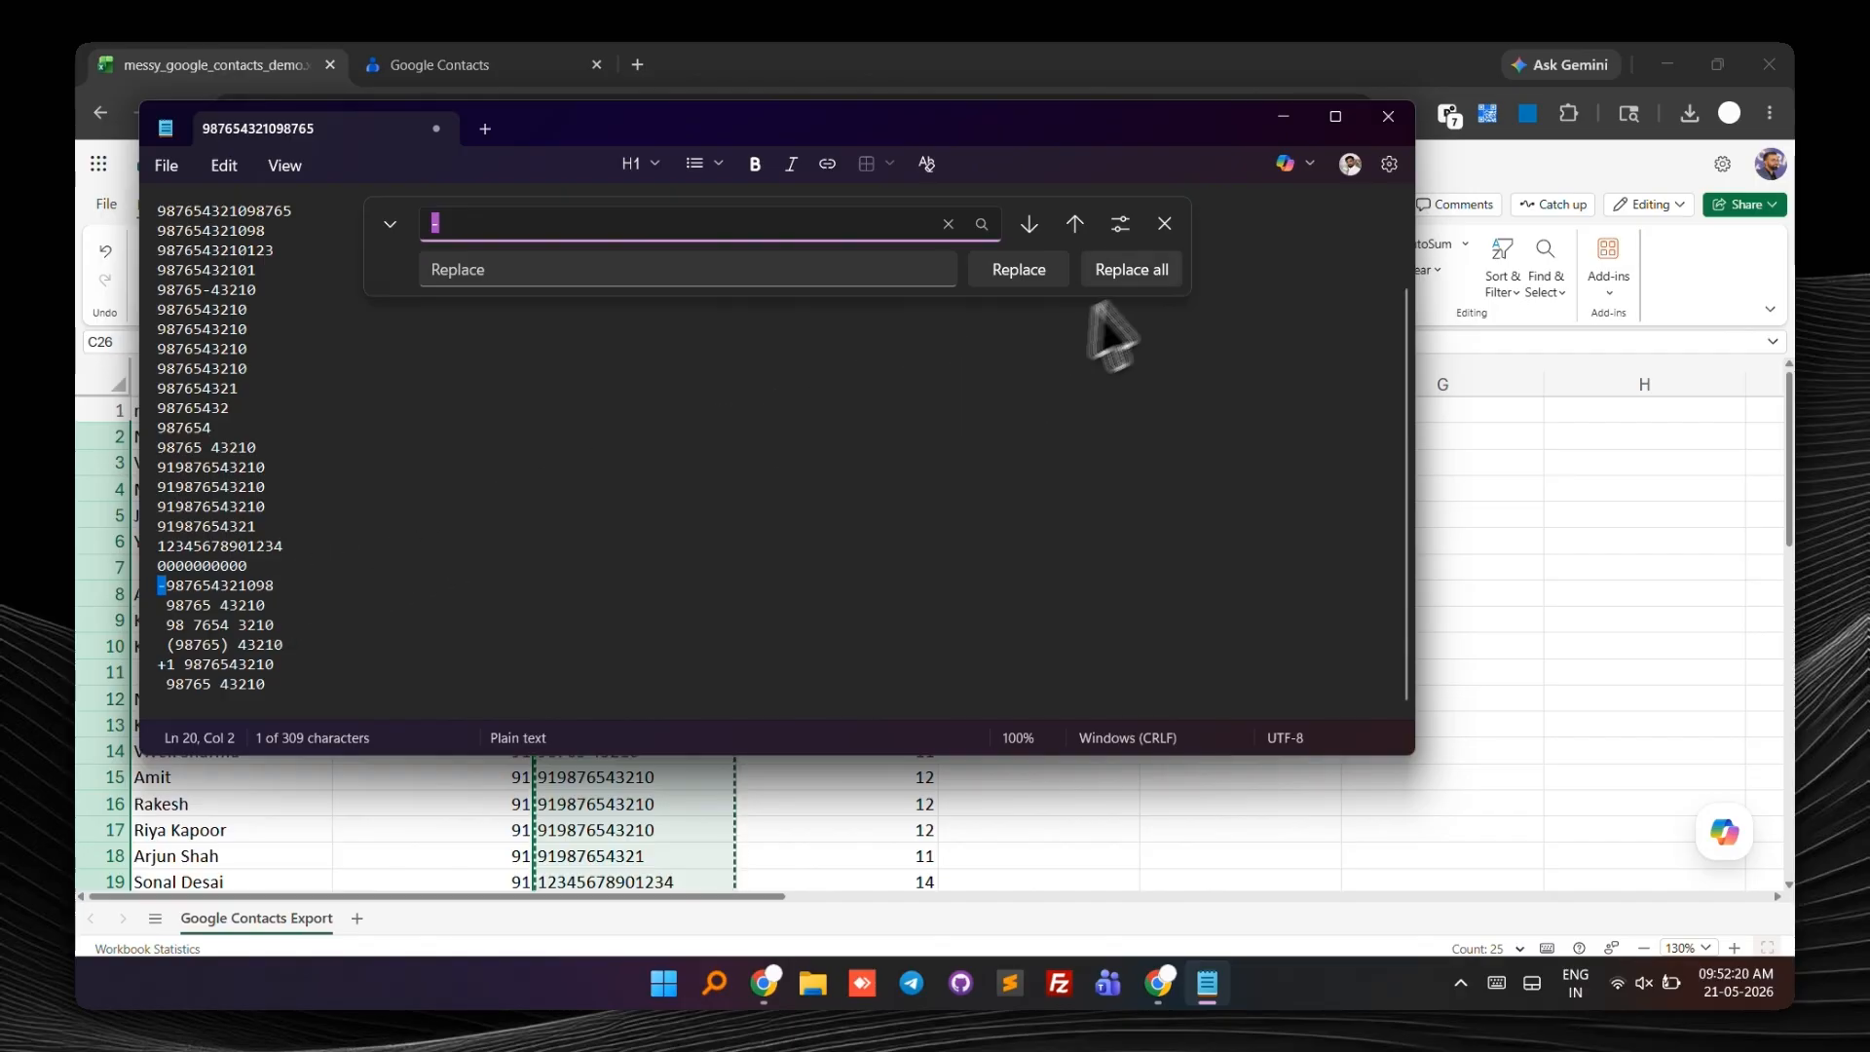
pyautogui.click(1132, 277)
pyautogui.click(356, 676)
pyautogui.scroll(-2, 350, 680)
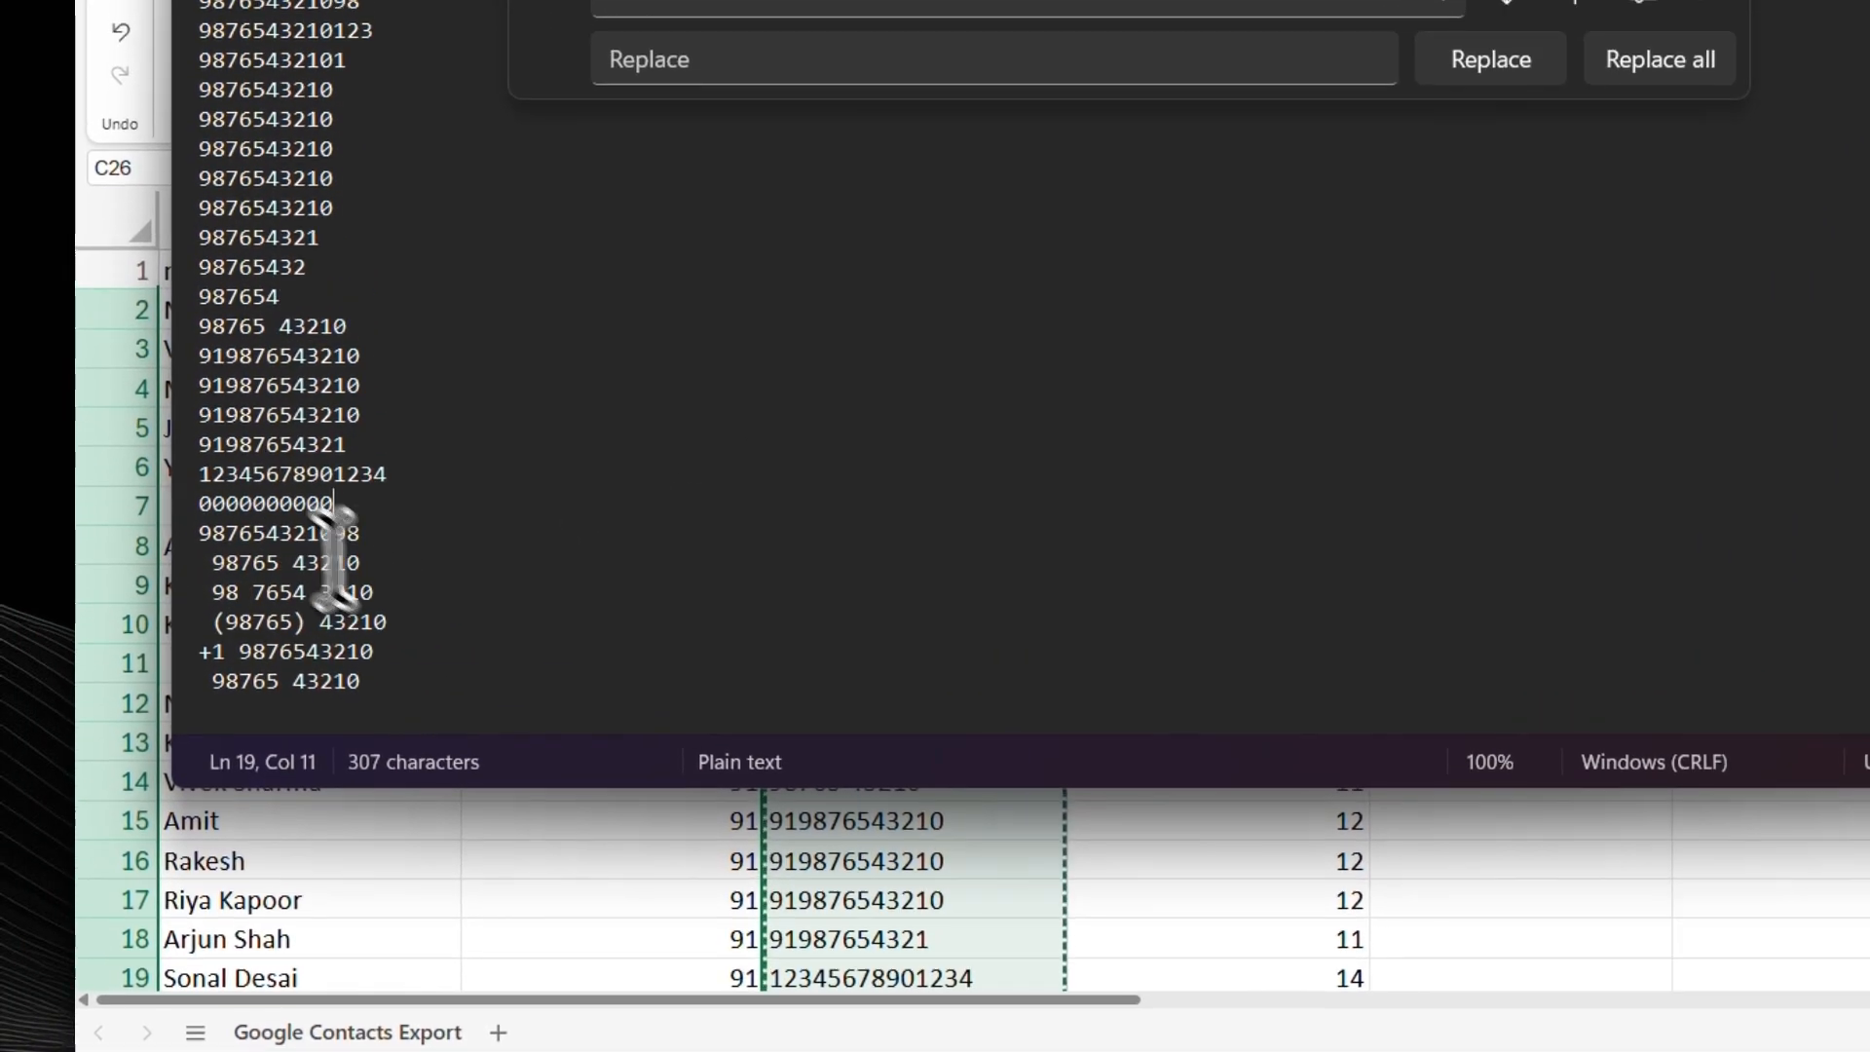
# - Remove all opening and closing parentheses from the phone number list by replacing them with nothing
pyautogui.doubleClick(211, 599)
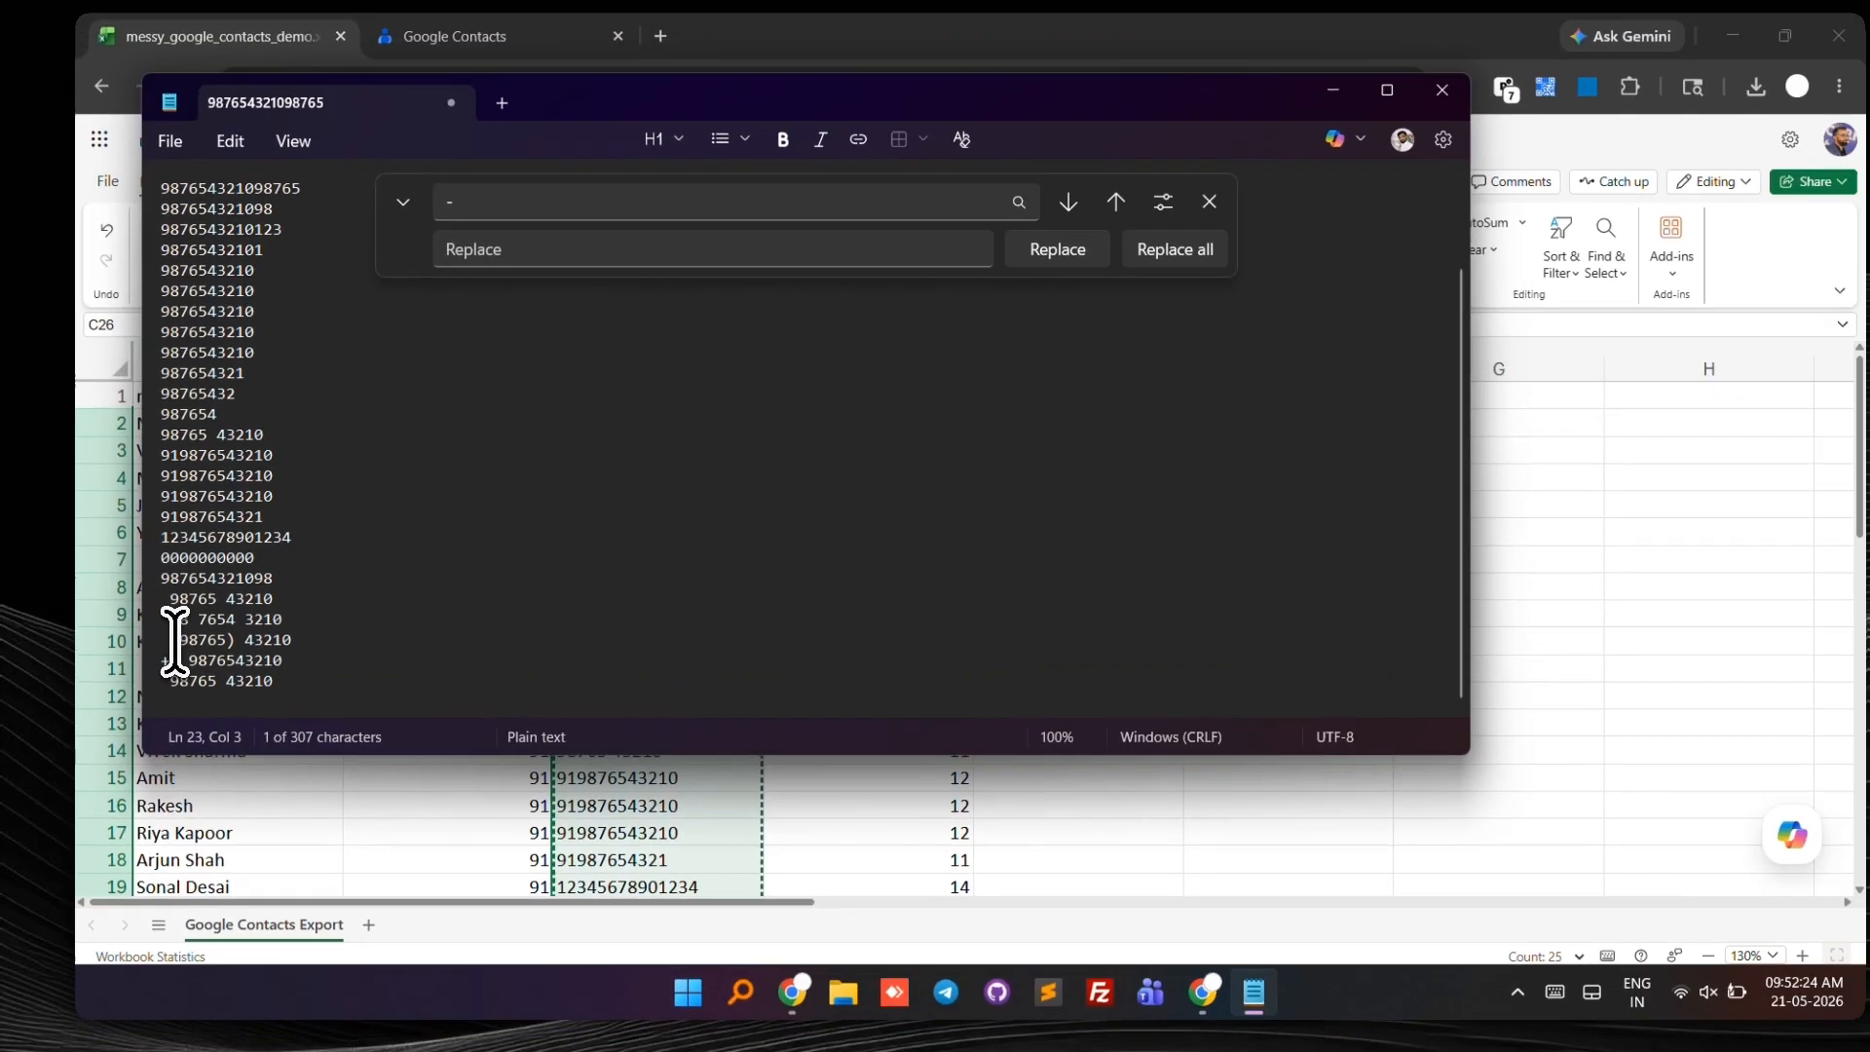
pyautogui.hotkey('ctrl', 'f')
pyautogui.hotkey('ctrl', 'h')
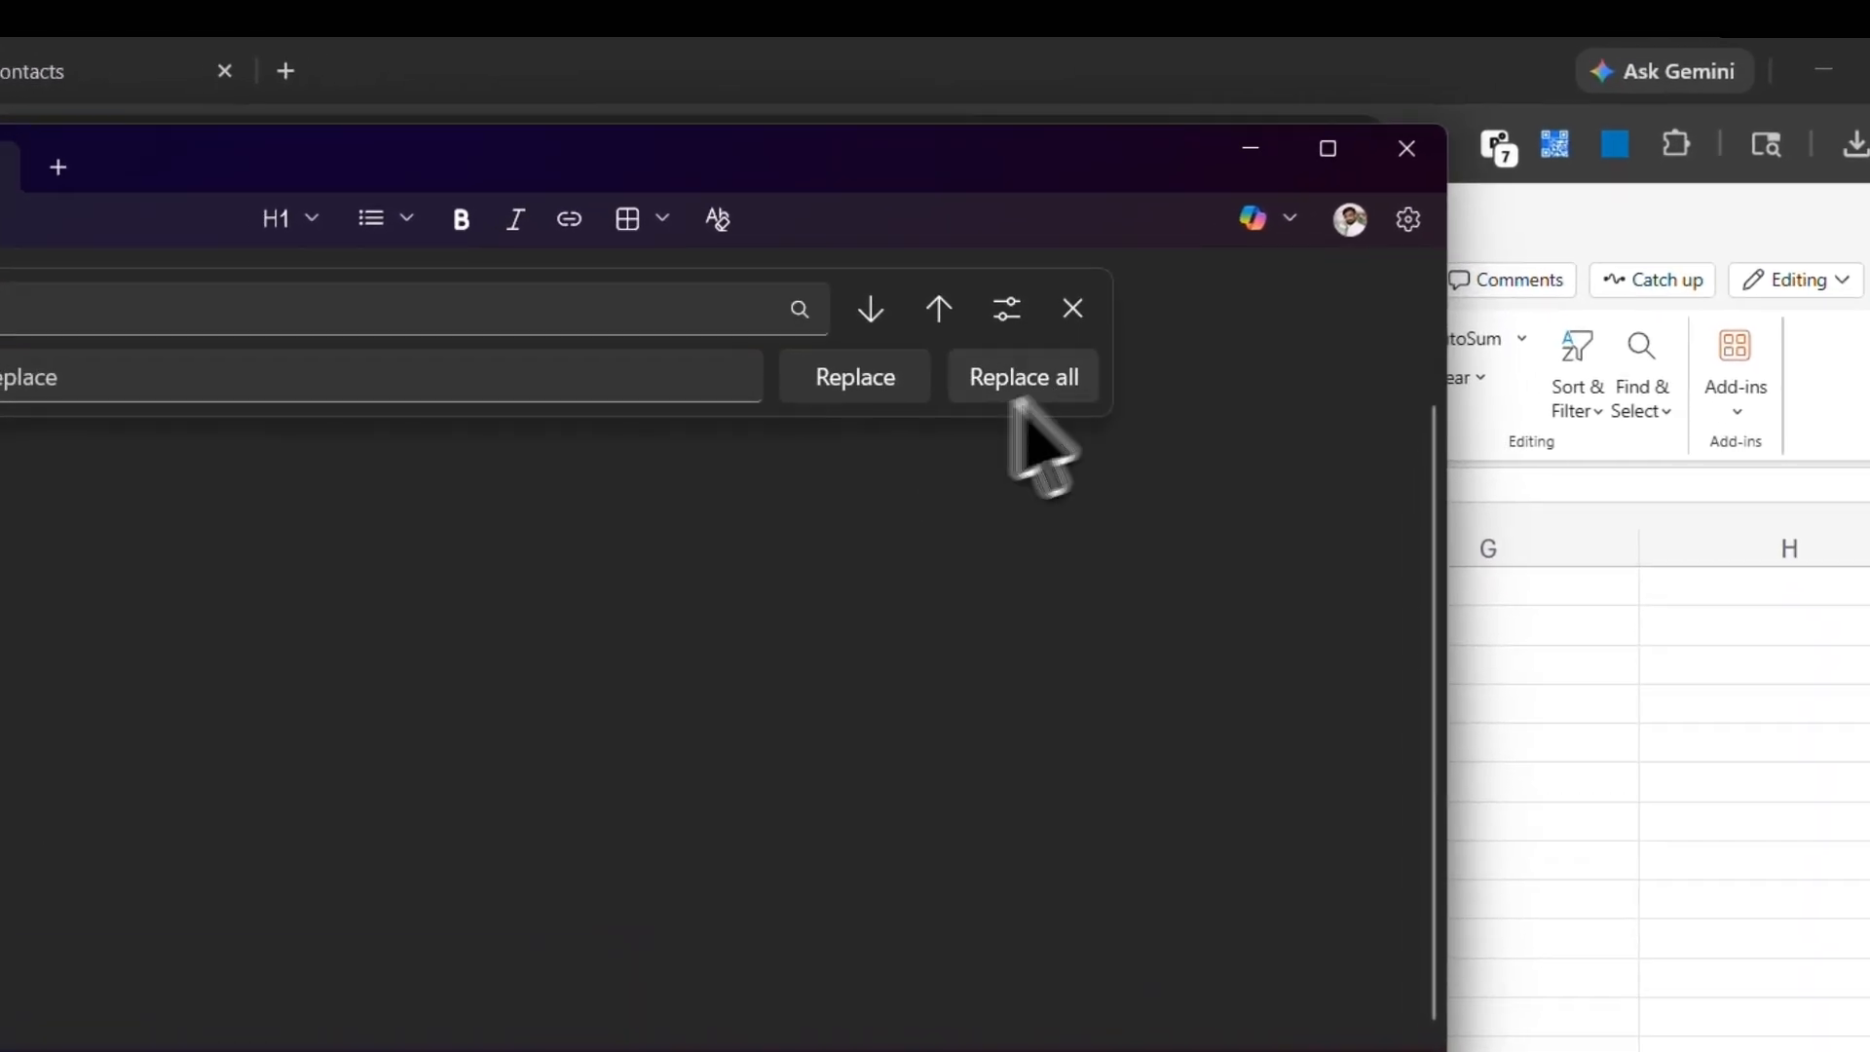
pyautogui.click(1021, 391)
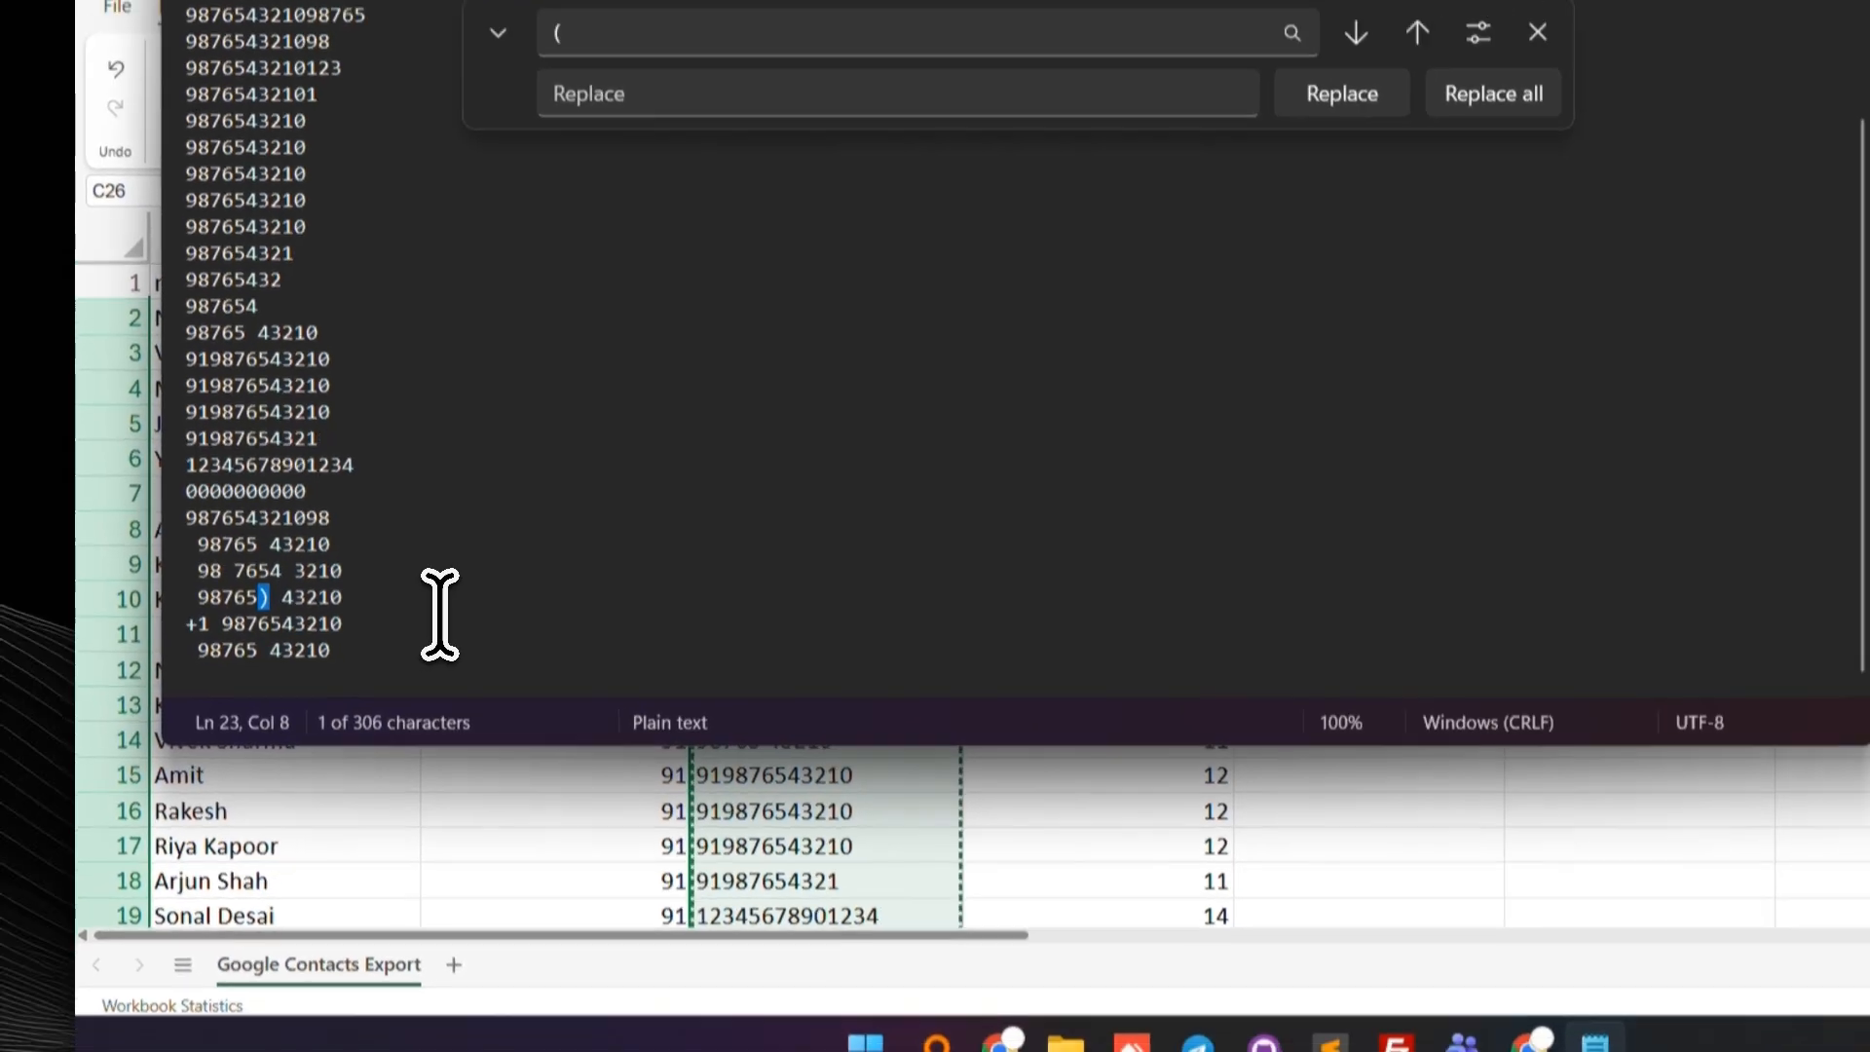
pyautogui.hotkey('ctrl', 'h')
pyautogui.click(1534, 74)
# - Switch to the Excel sheet and set the country_code in B25 to 1 for the contact with the +1 number
pyautogui.click(243, 767)
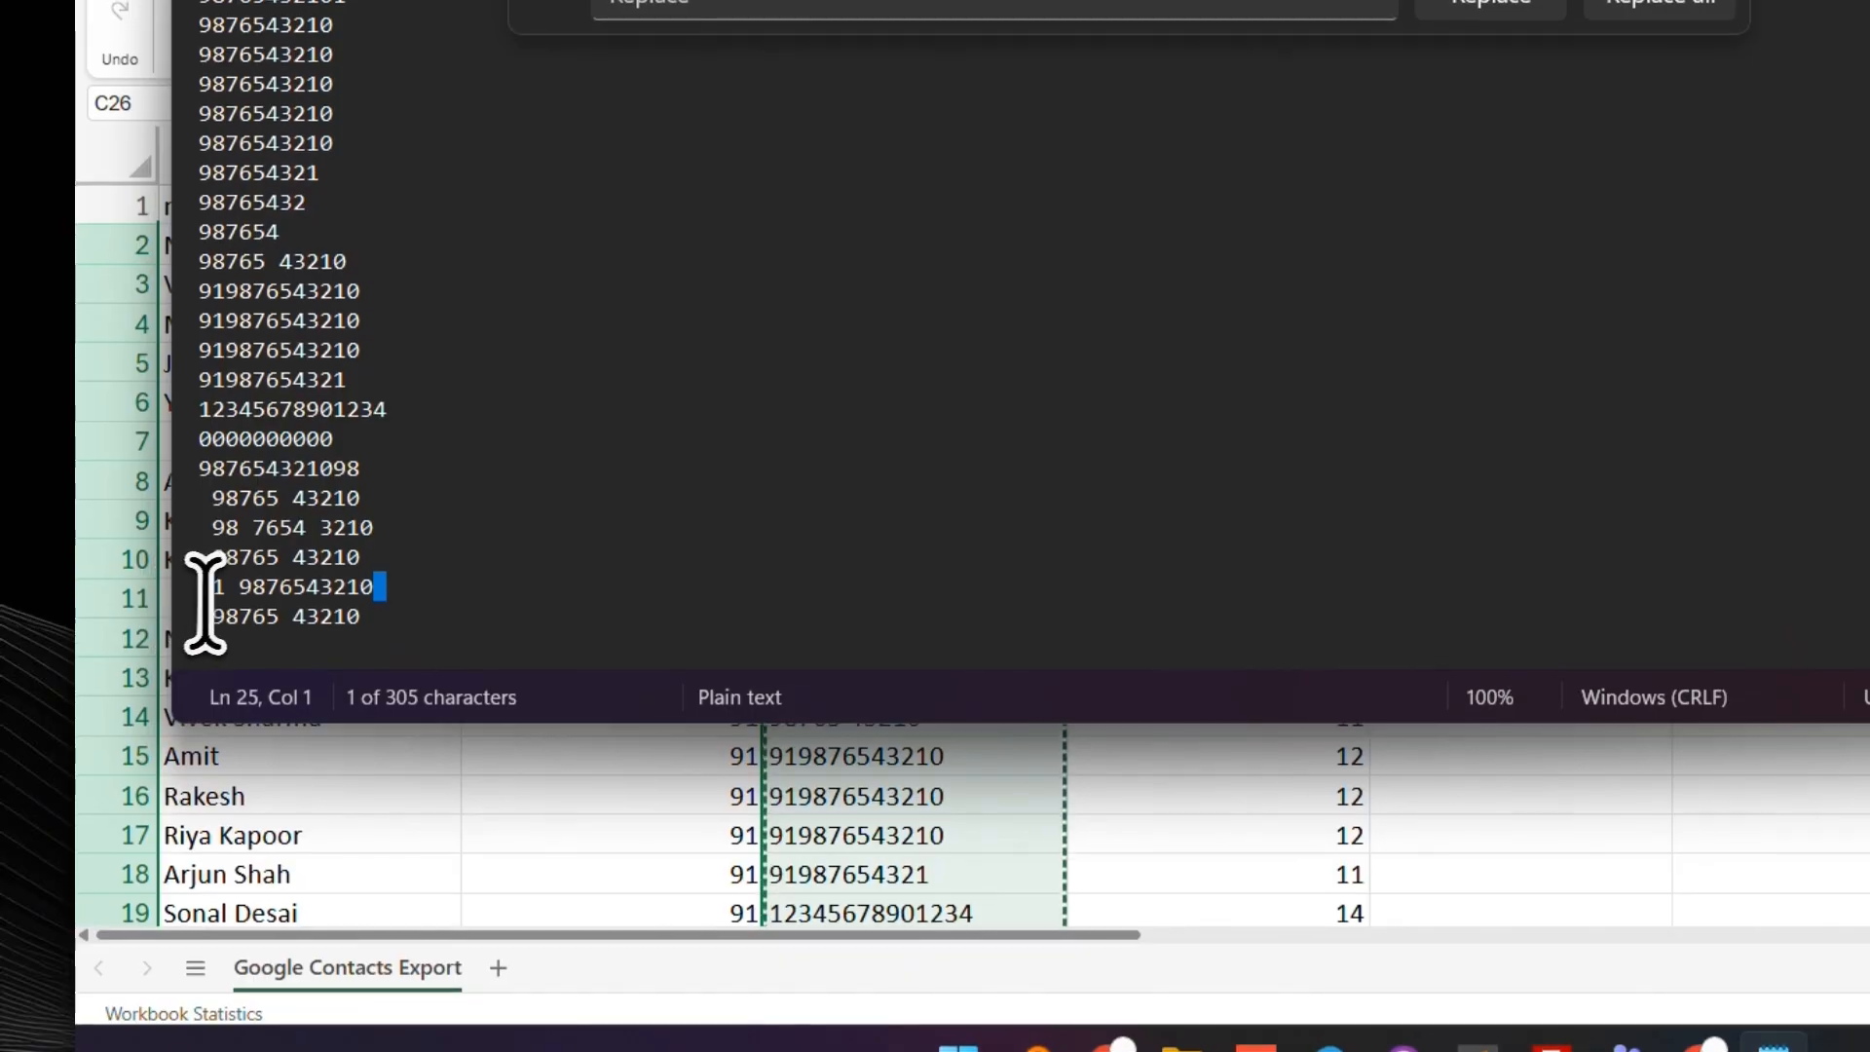
pyautogui.hotkey('alt', 'Tab')
pyautogui.scroll(-6, 838, 619)
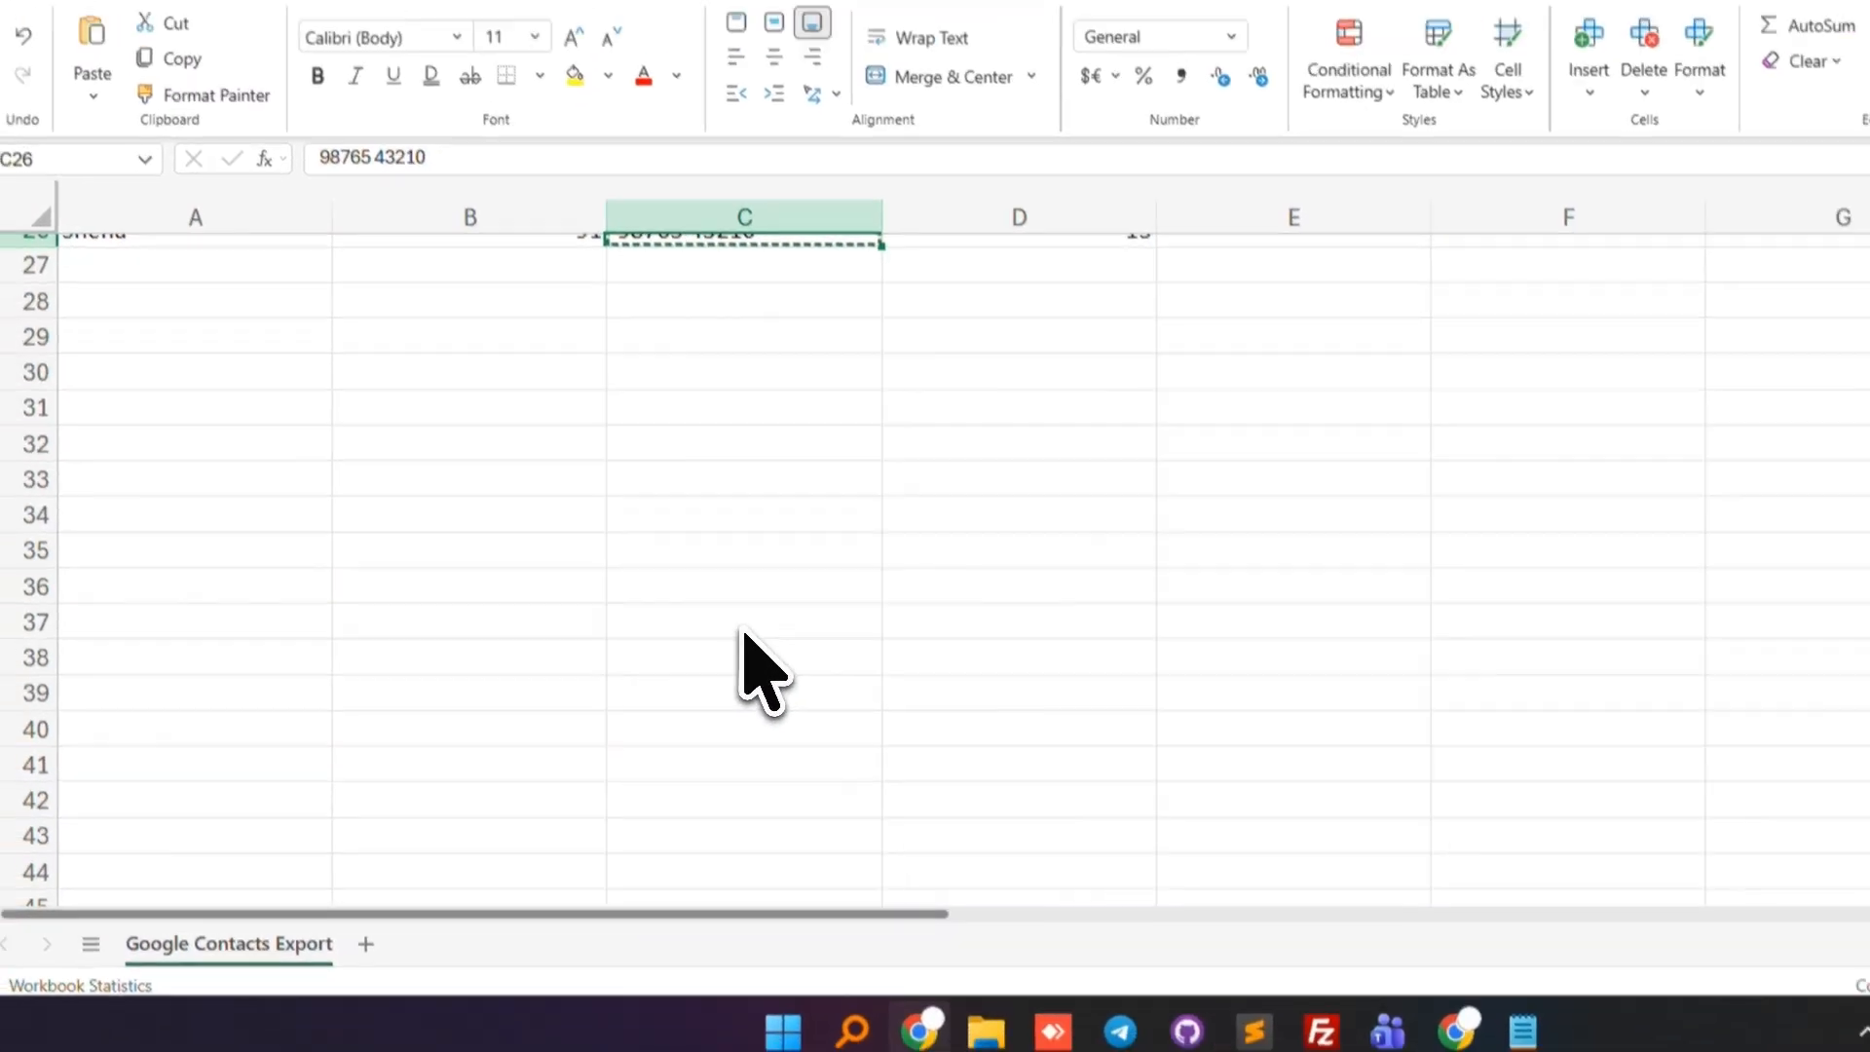
pyautogui.scroll(3, 765, 672)
pyautogui.click(792, 512)
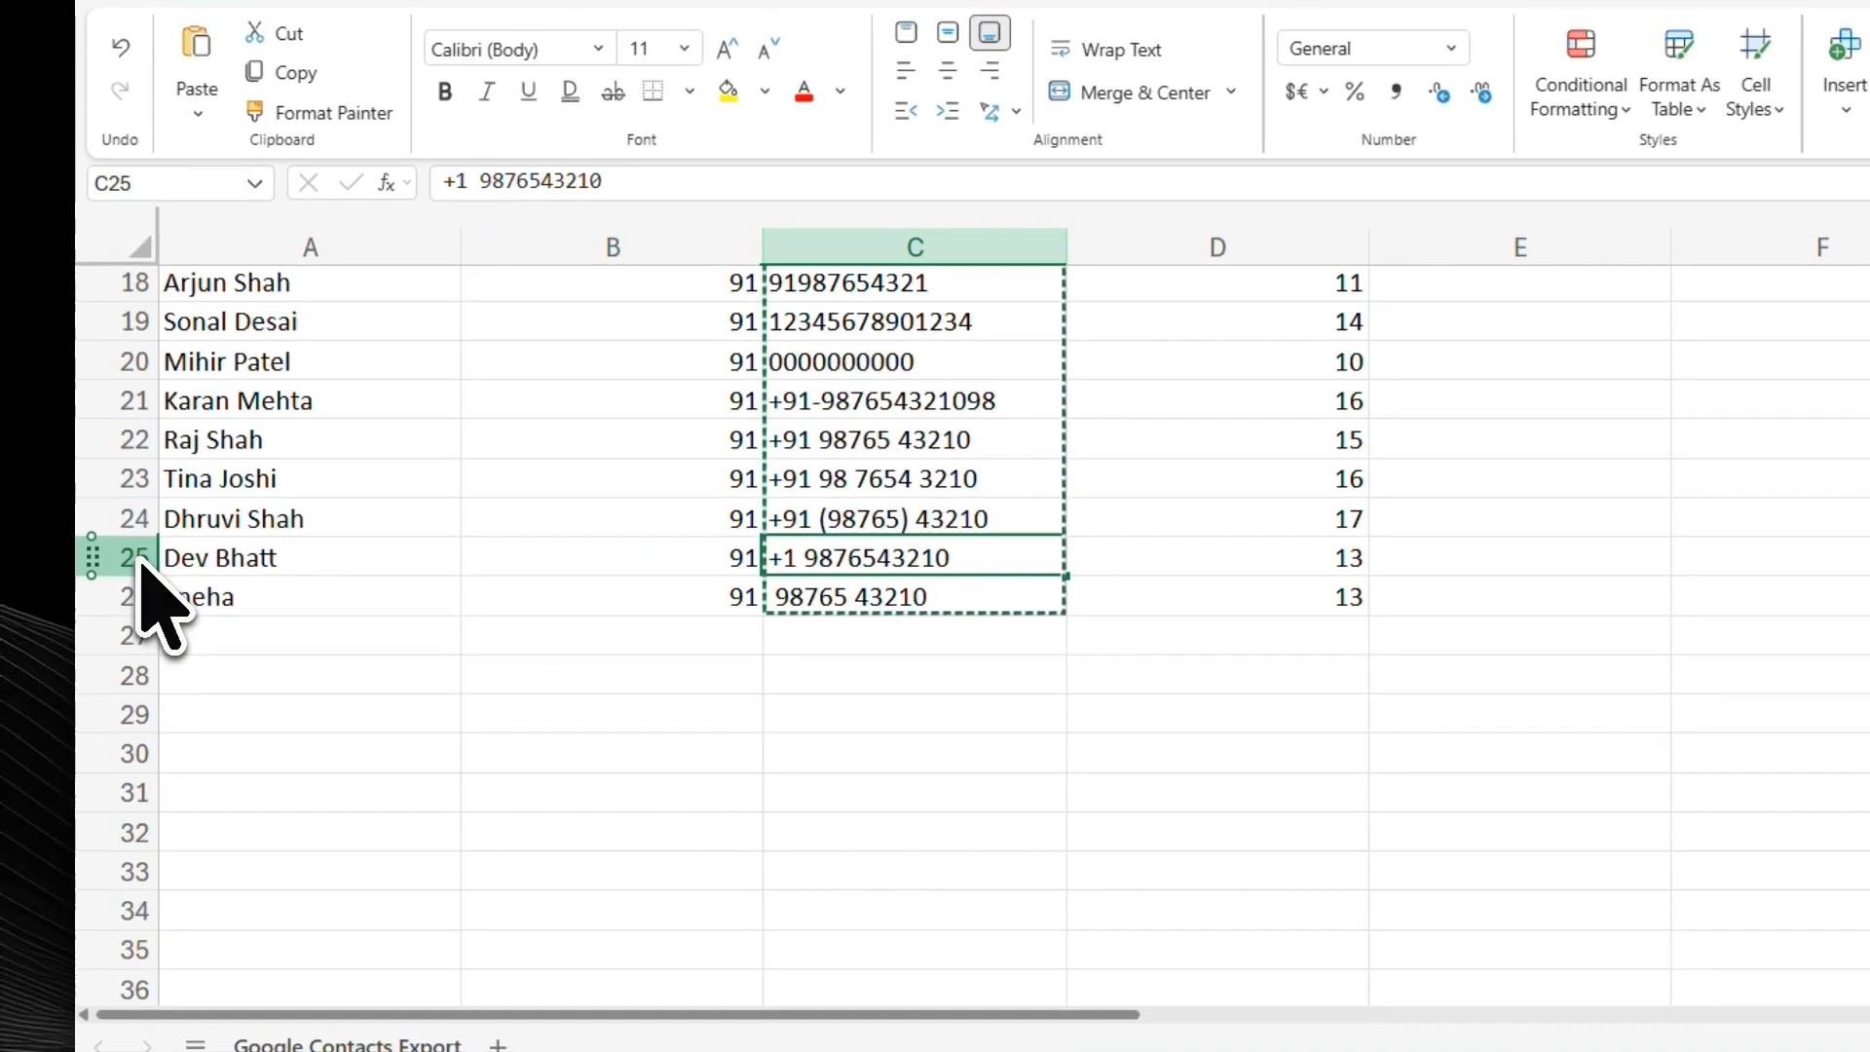
pyautogui.click(126, 560)
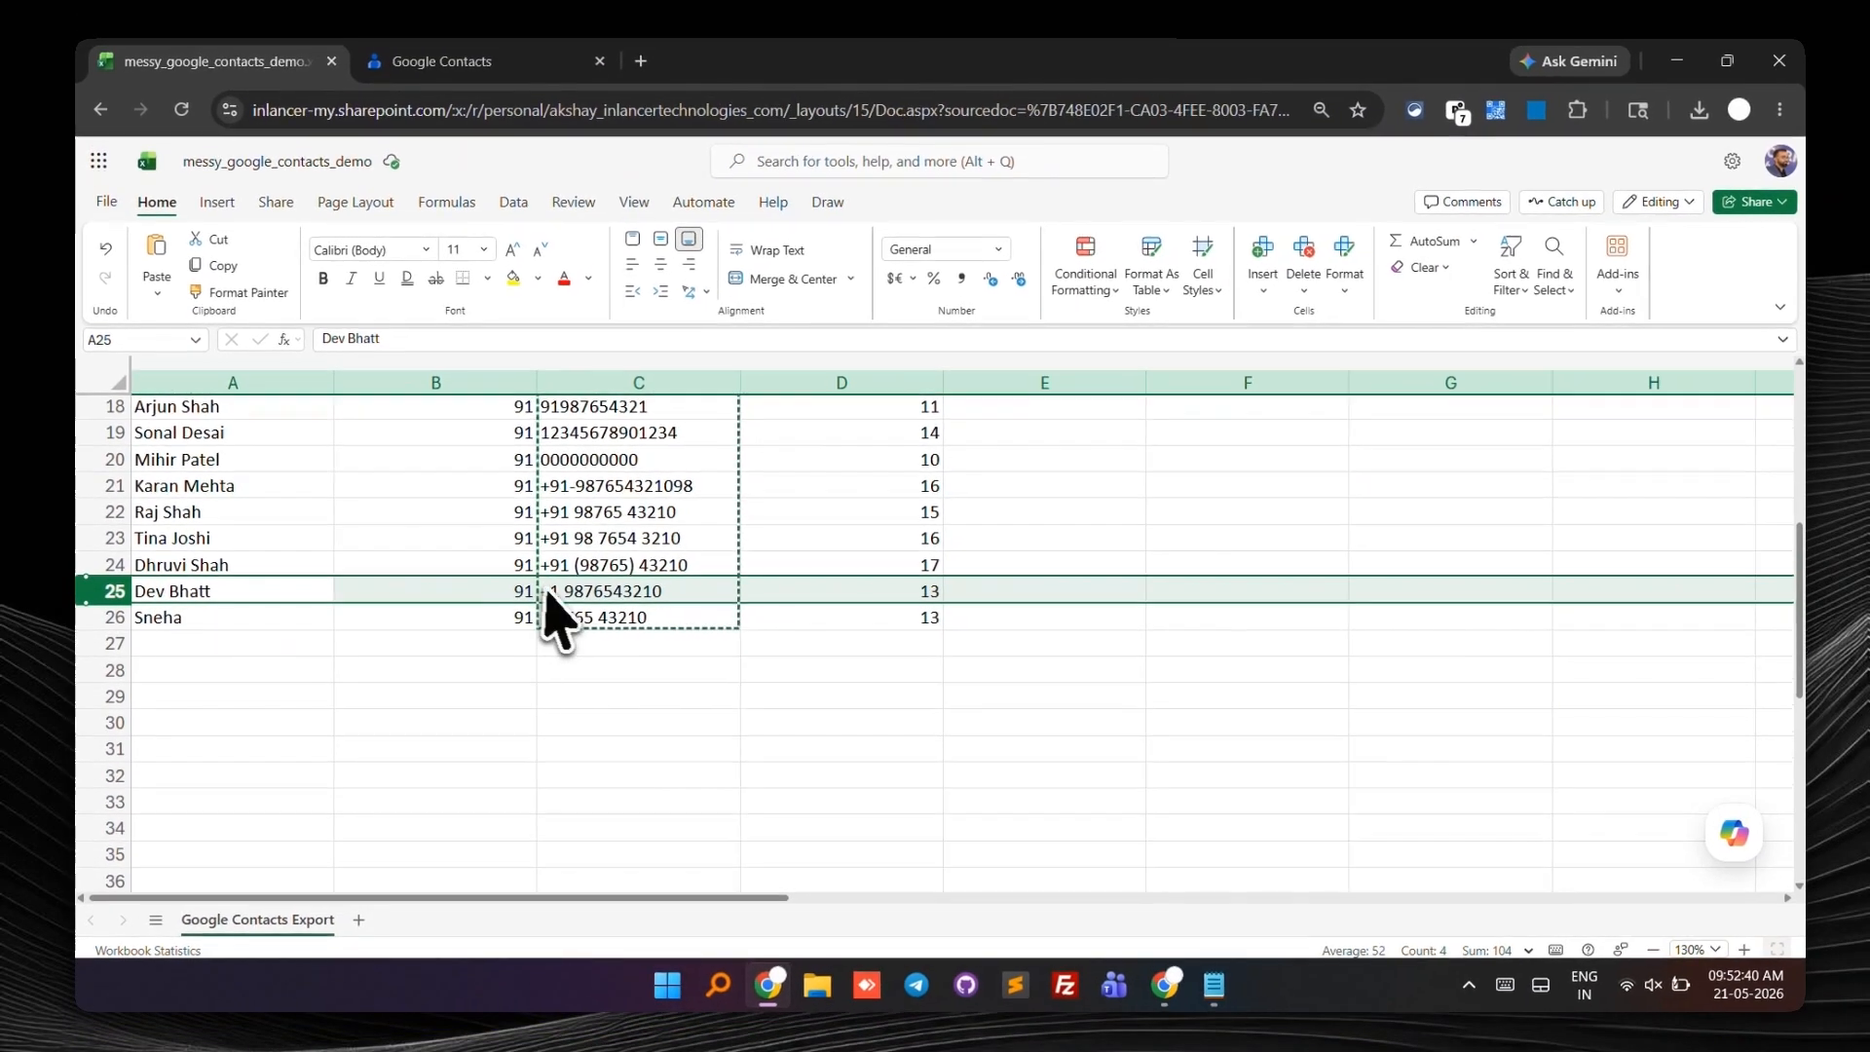
pyautogui.press('Right')
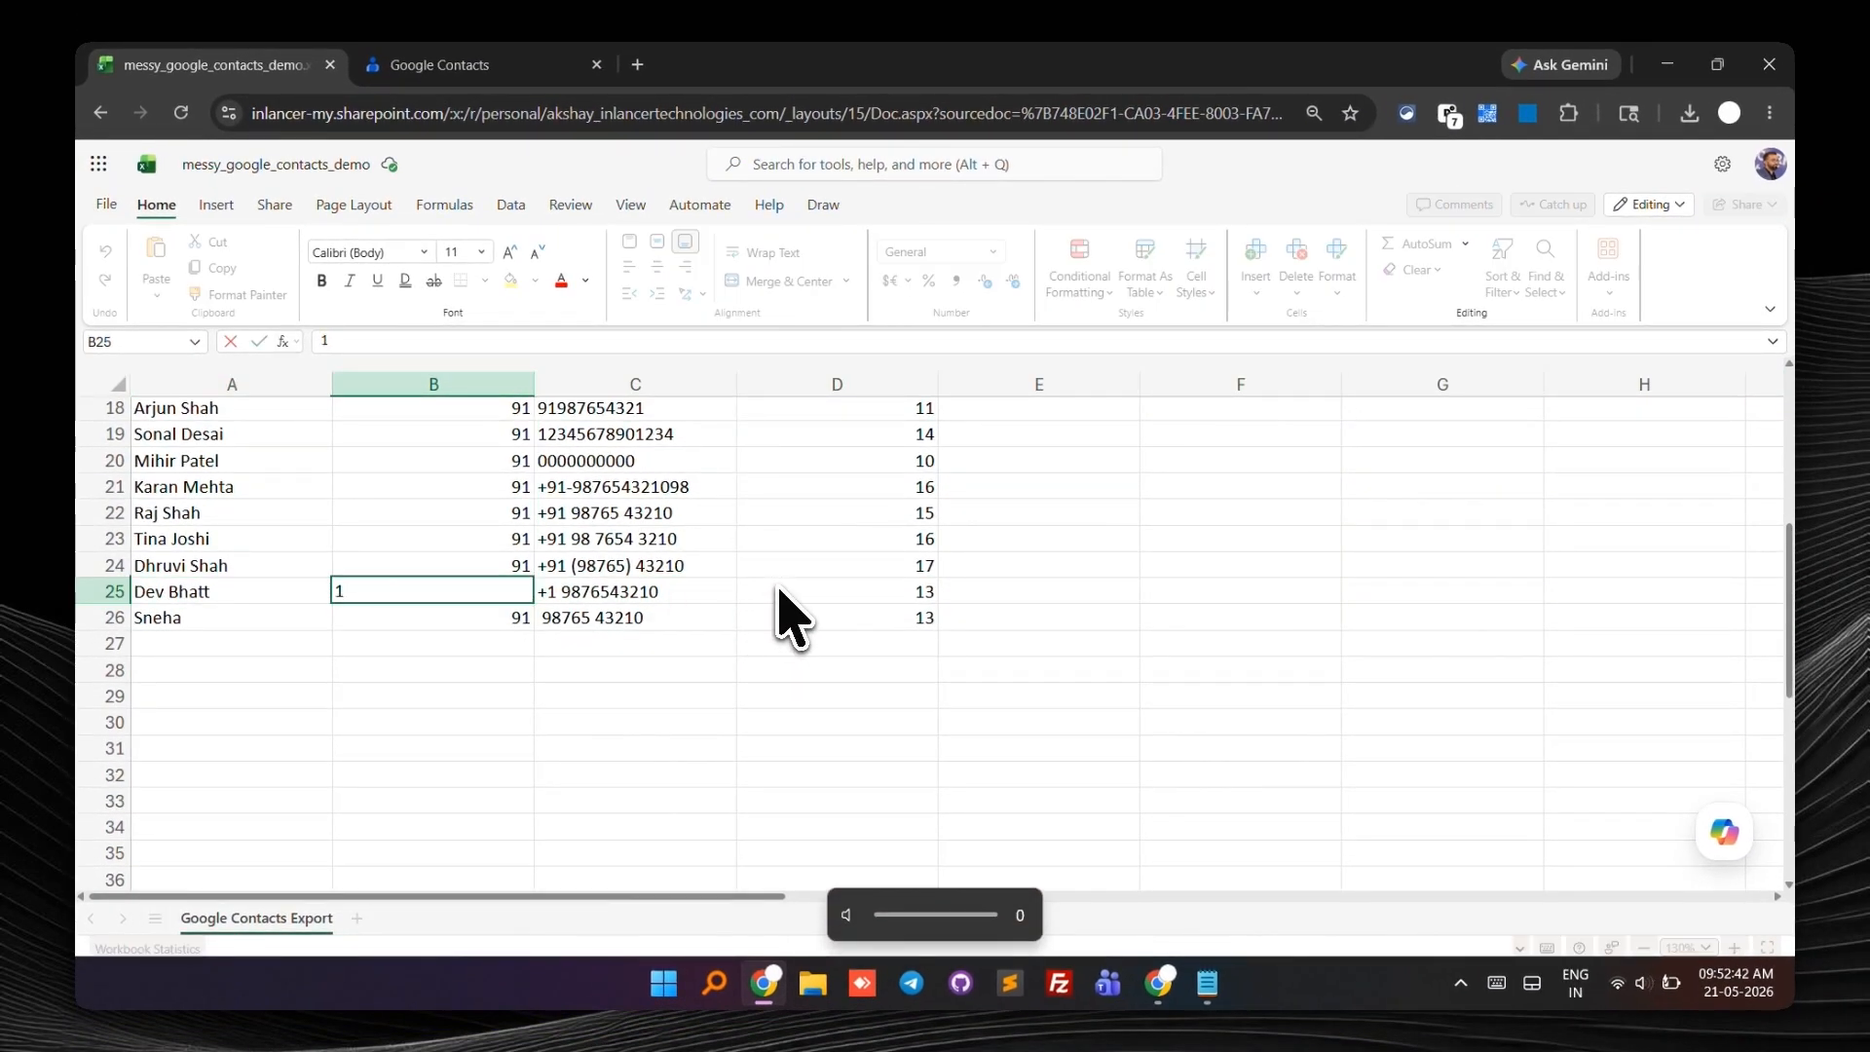
pyautogui.doubleClick(686, 594)
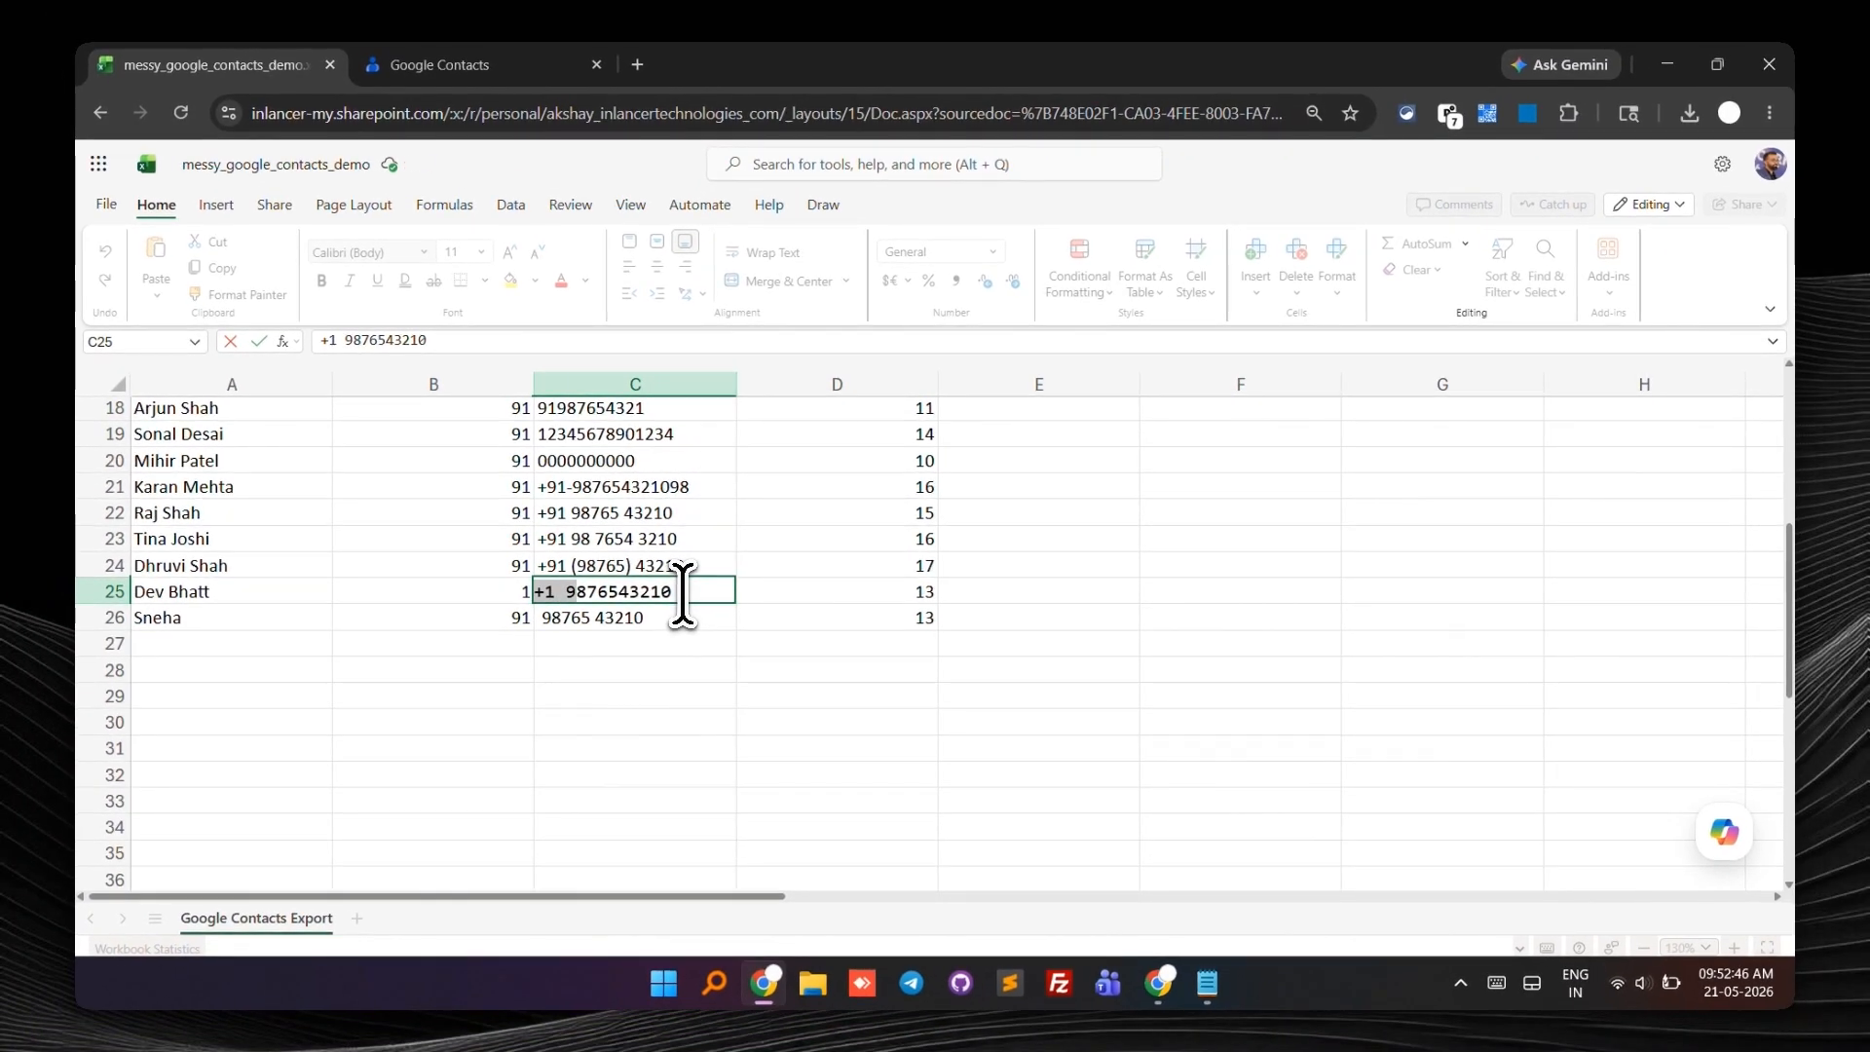
# - Return to Notepad and replace the +1 prefix and its following space with nothing
pyautogui.hotkey('alt', 'Tab')
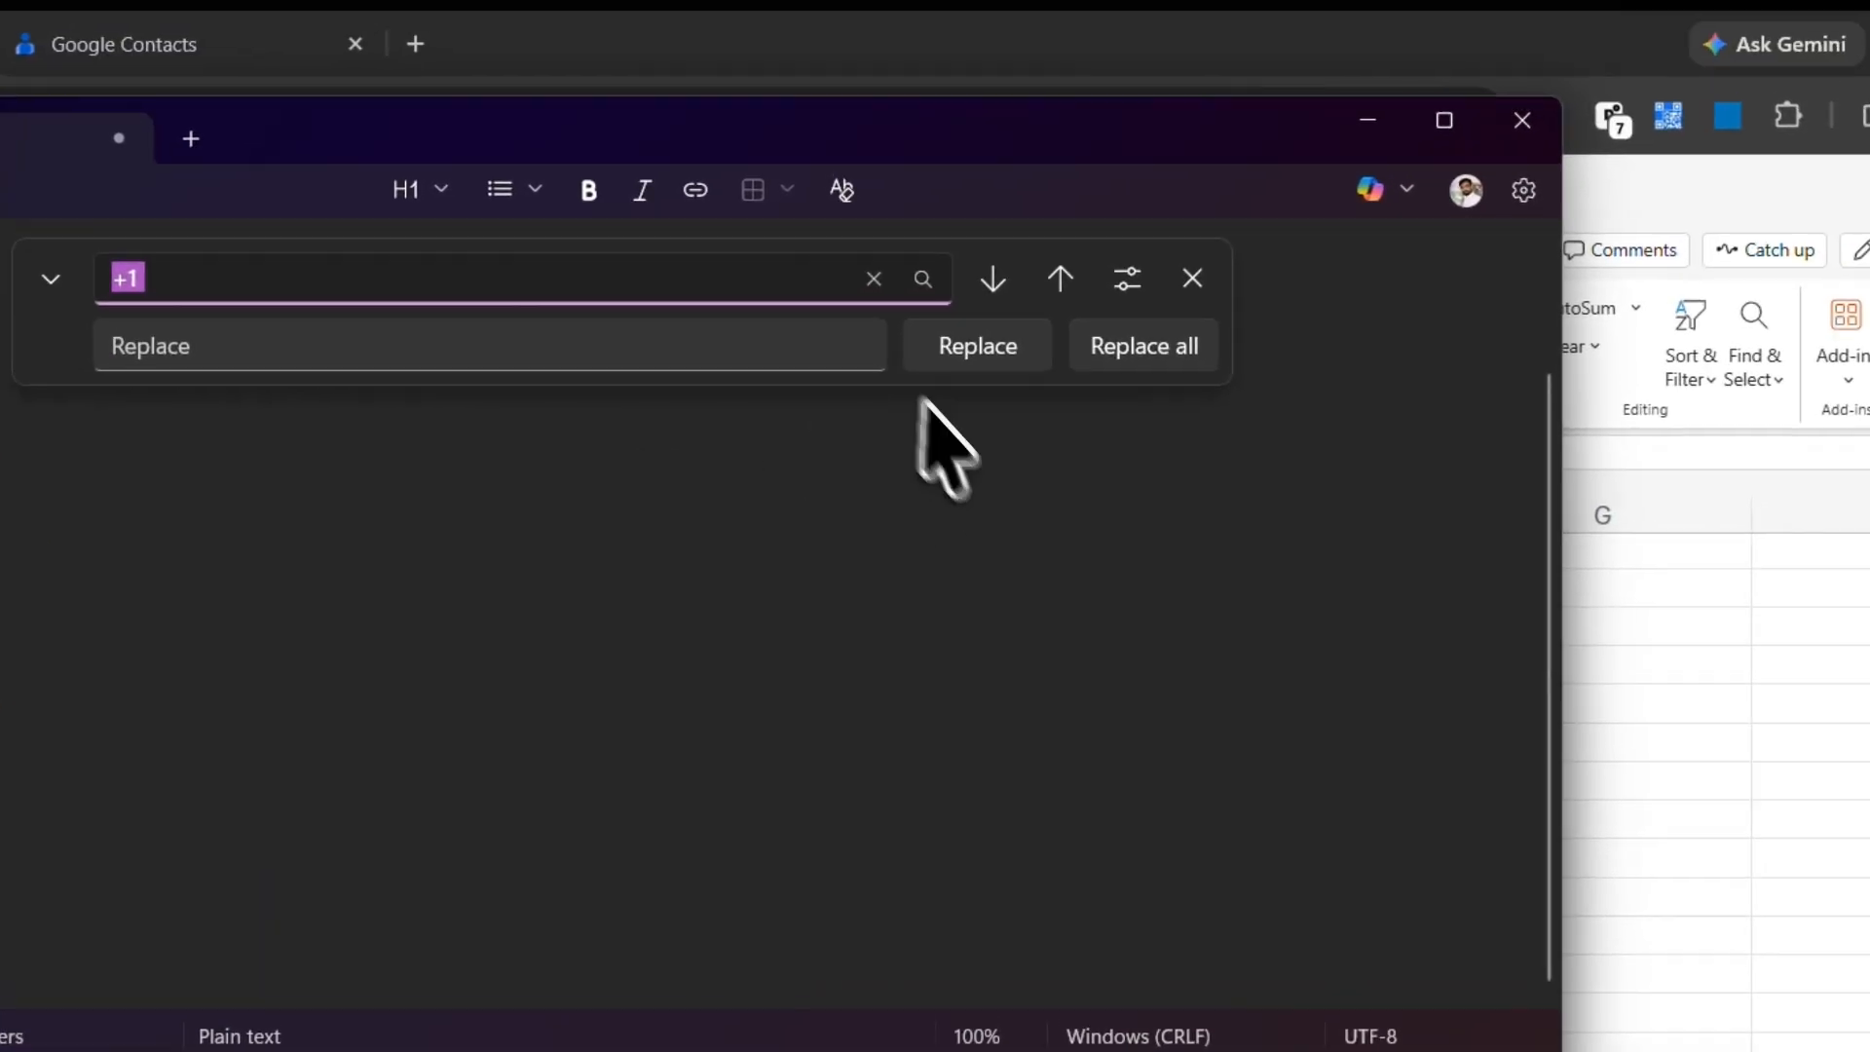
pyautogui.click(877, 267)
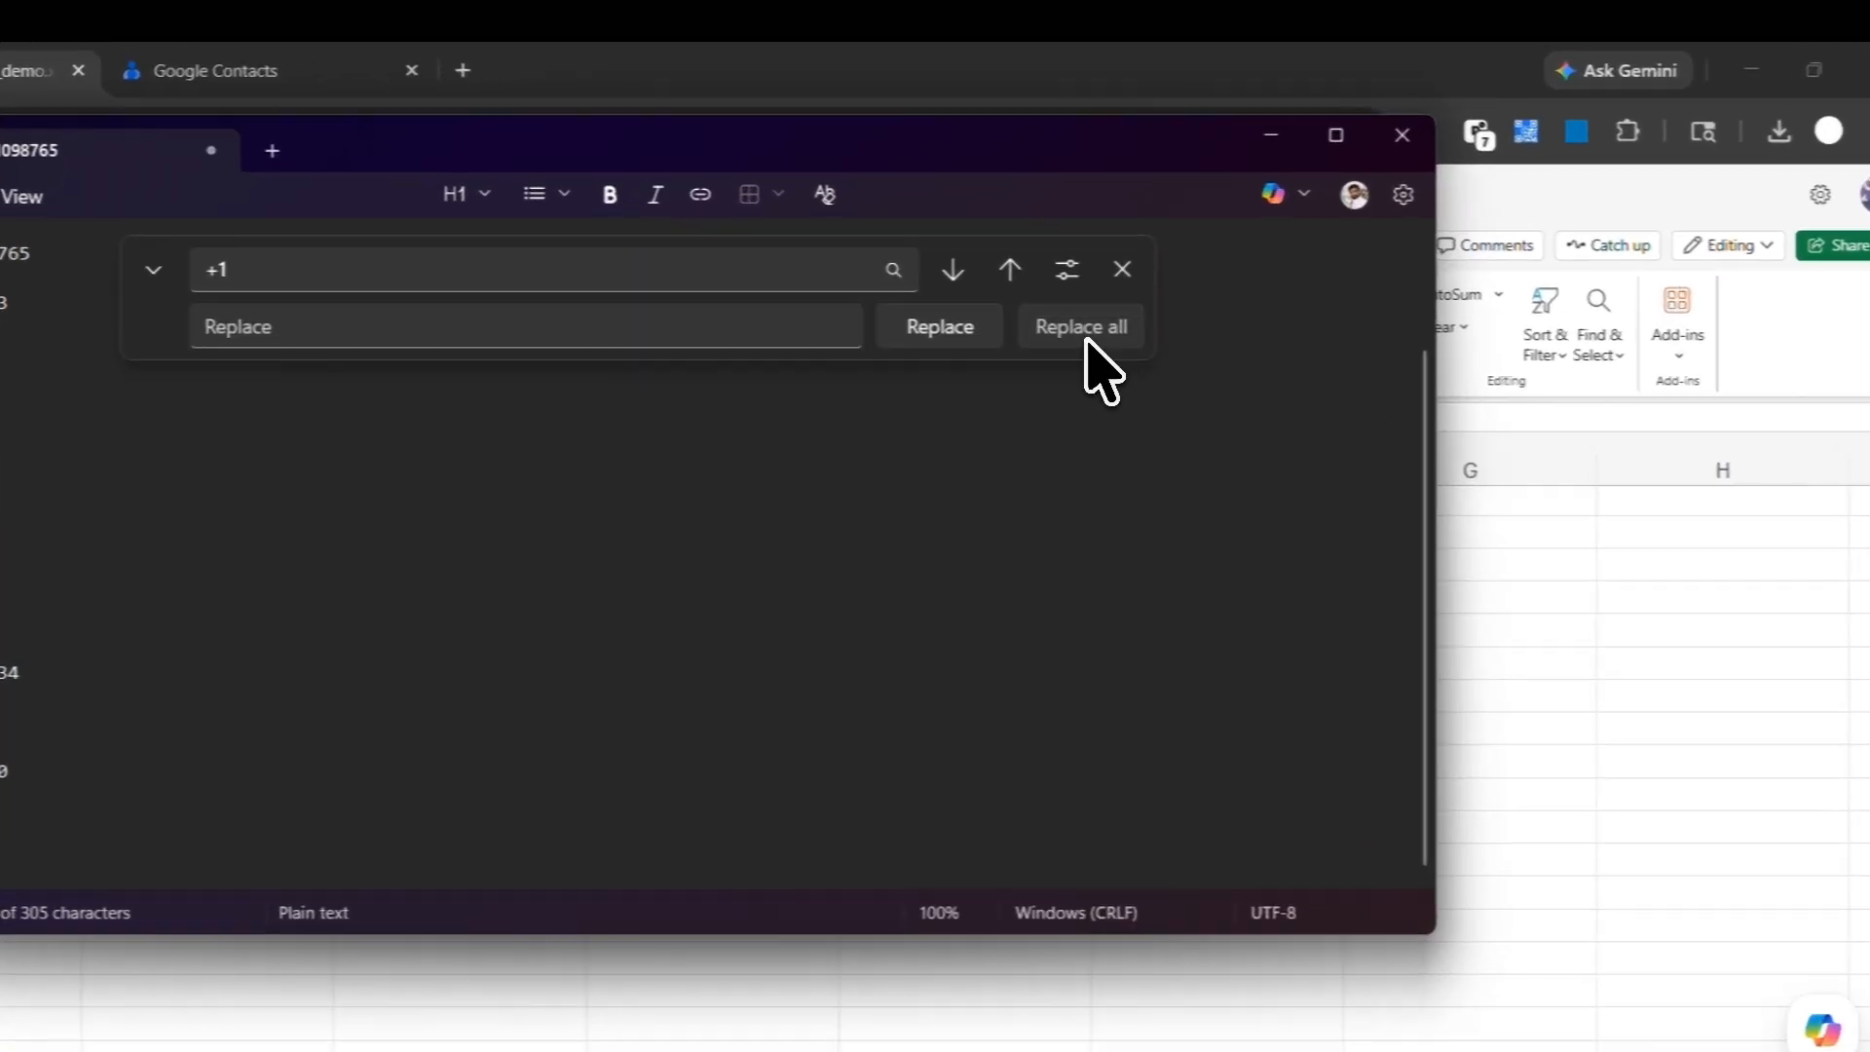
pyautogui.click(1175, 308)
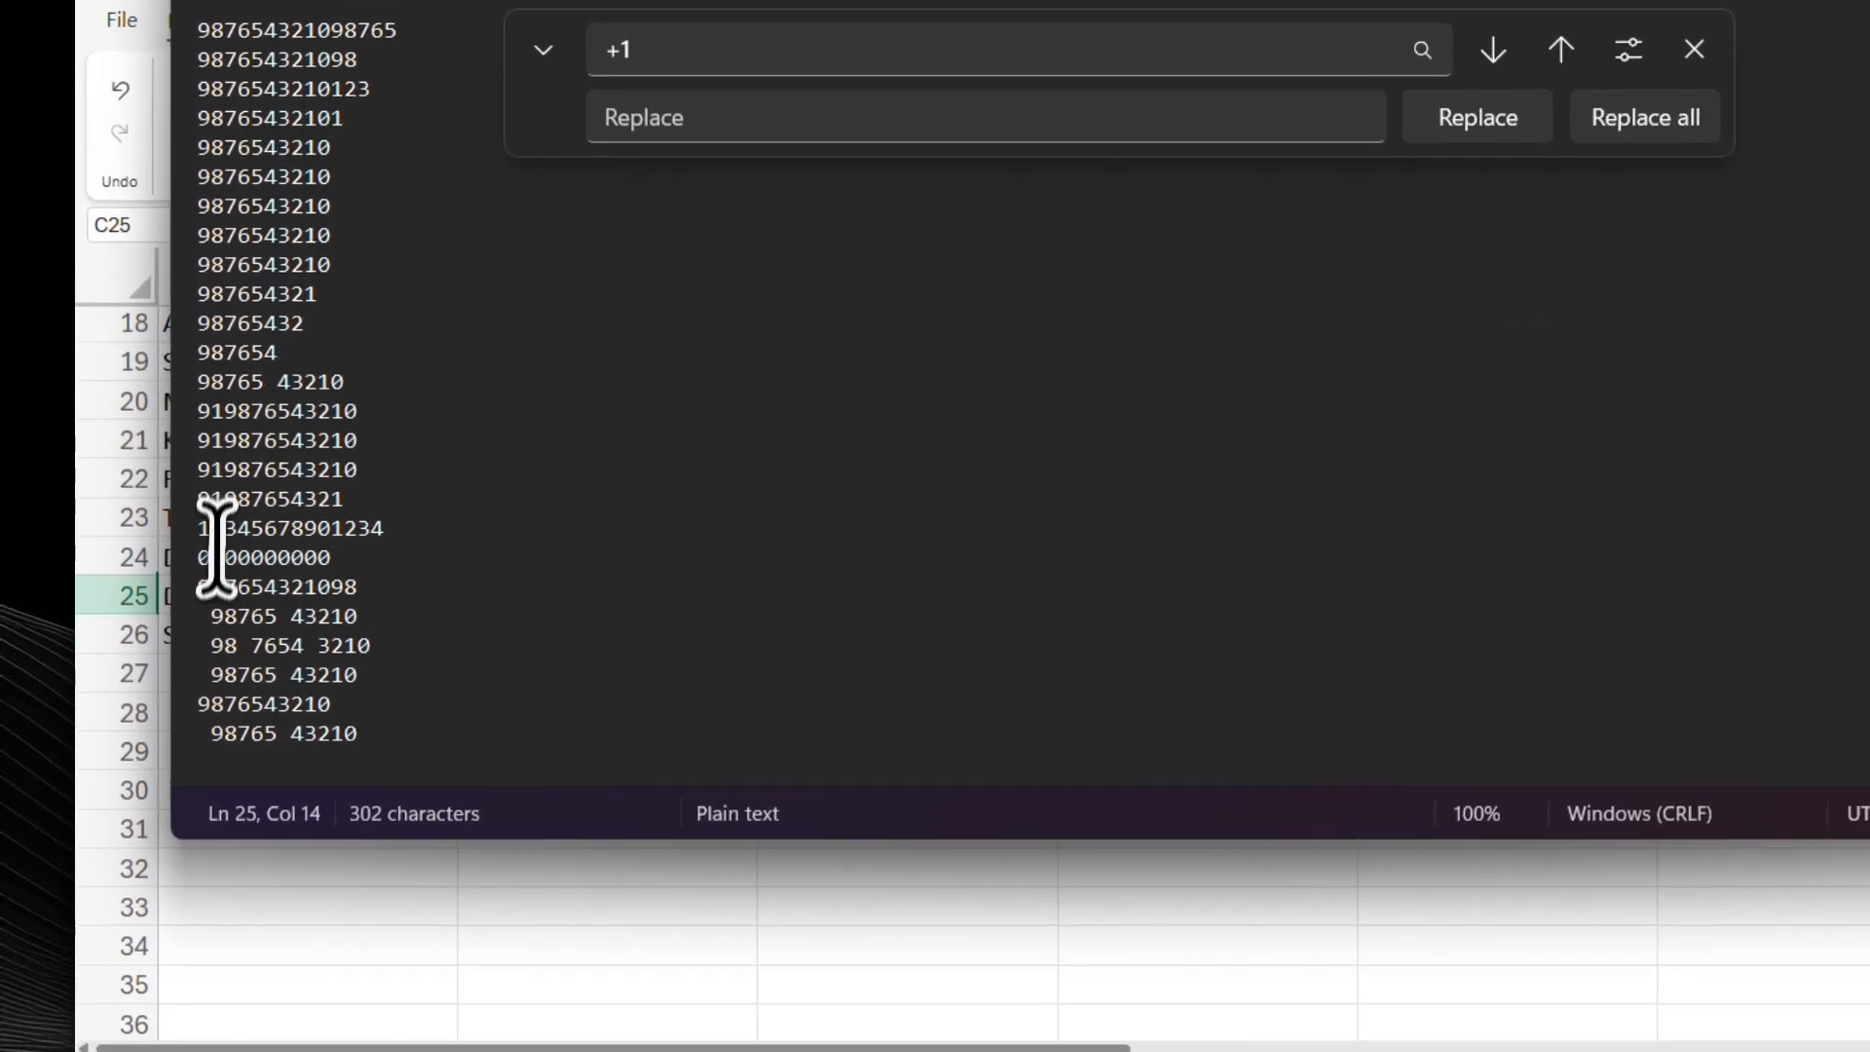
# - Strip all spaces from the phone number list by replacing them with nothing
pyautogui.moveTo(210, 564); pyautogui.dragTo(153, 572)
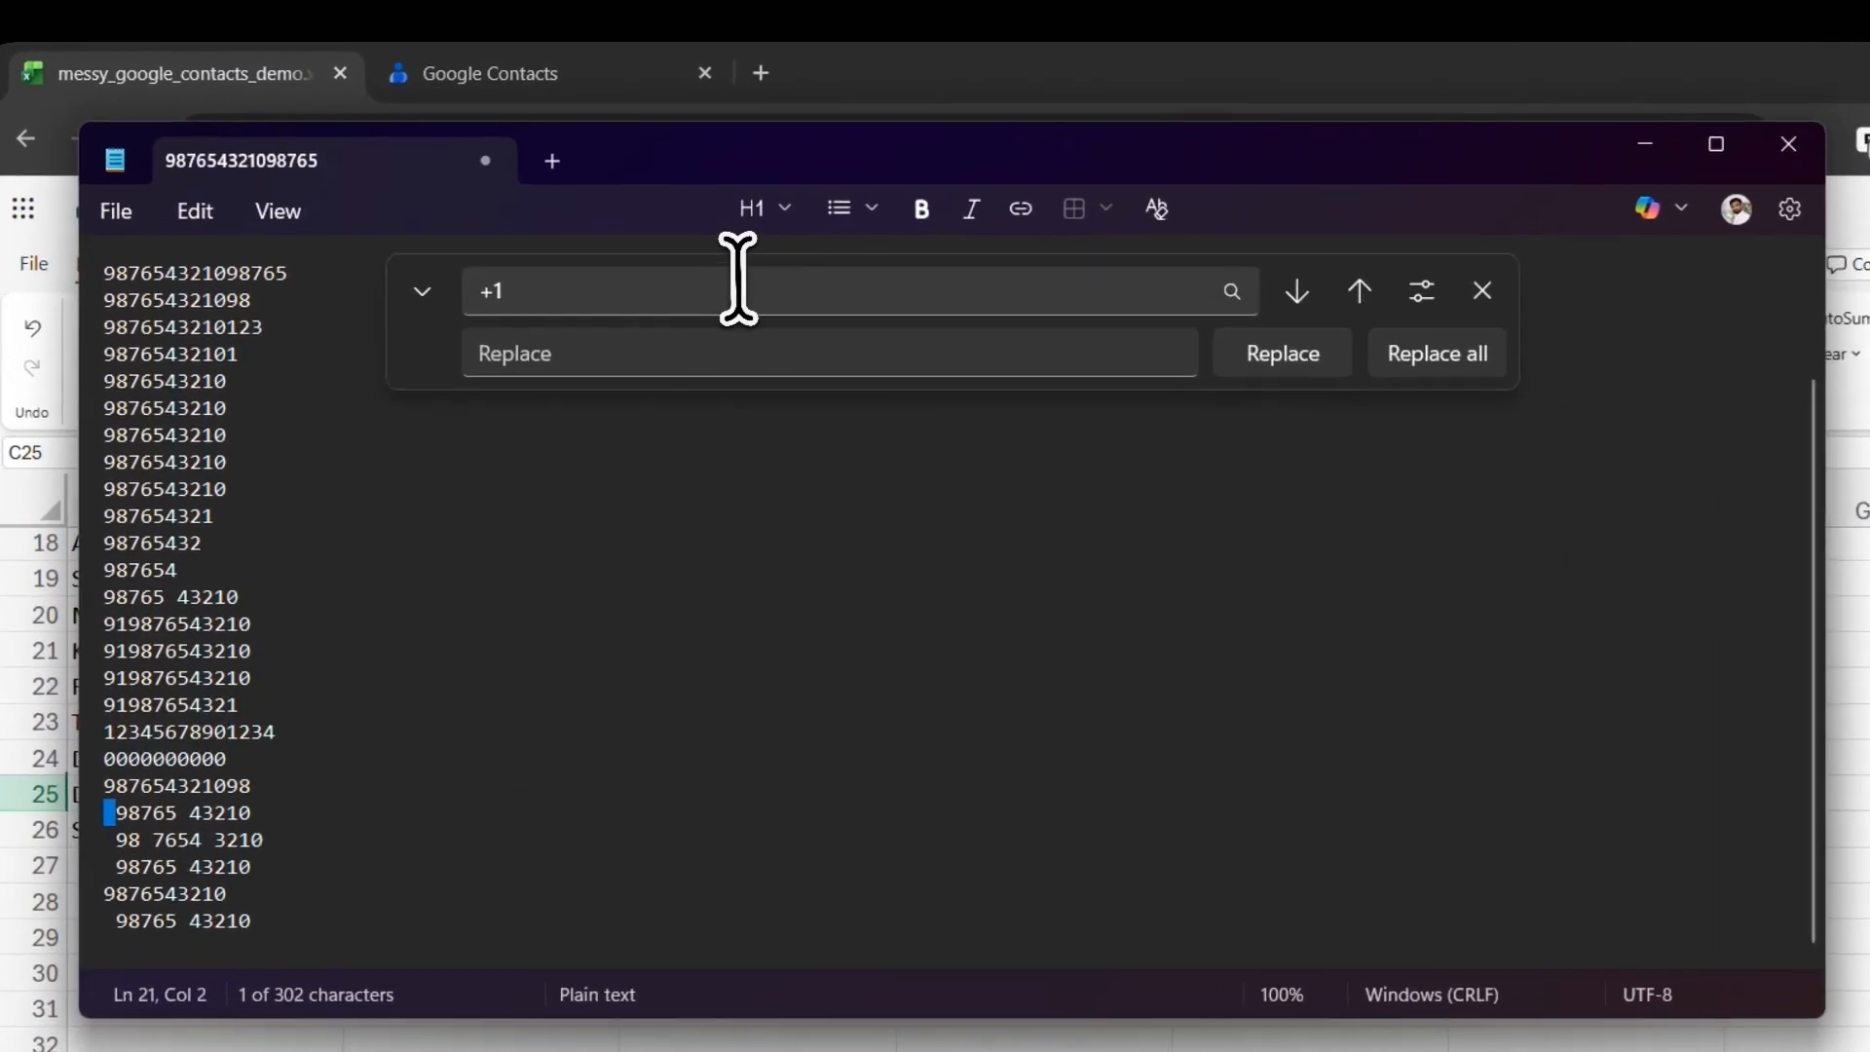
pyautogui.doubleClick(622, 224)
pyautogui.press('BackSpace')
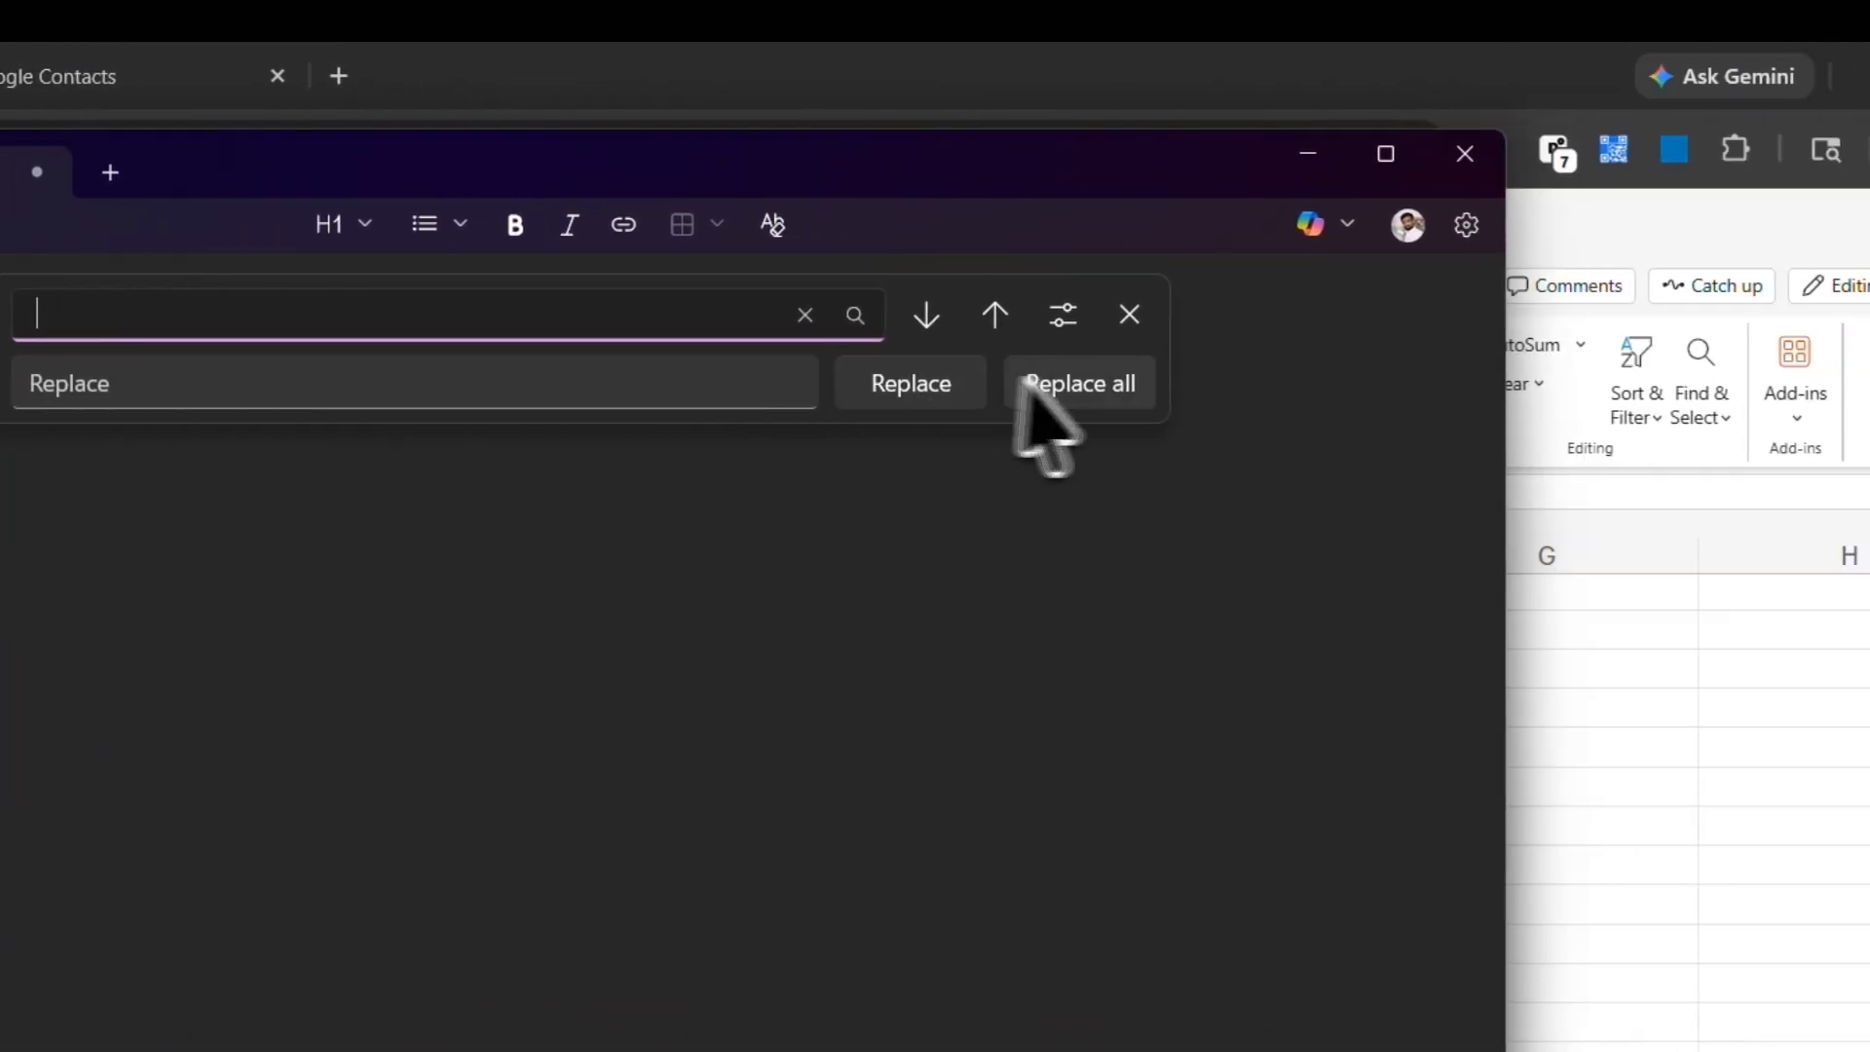
pyautogui.click(1135, 384)
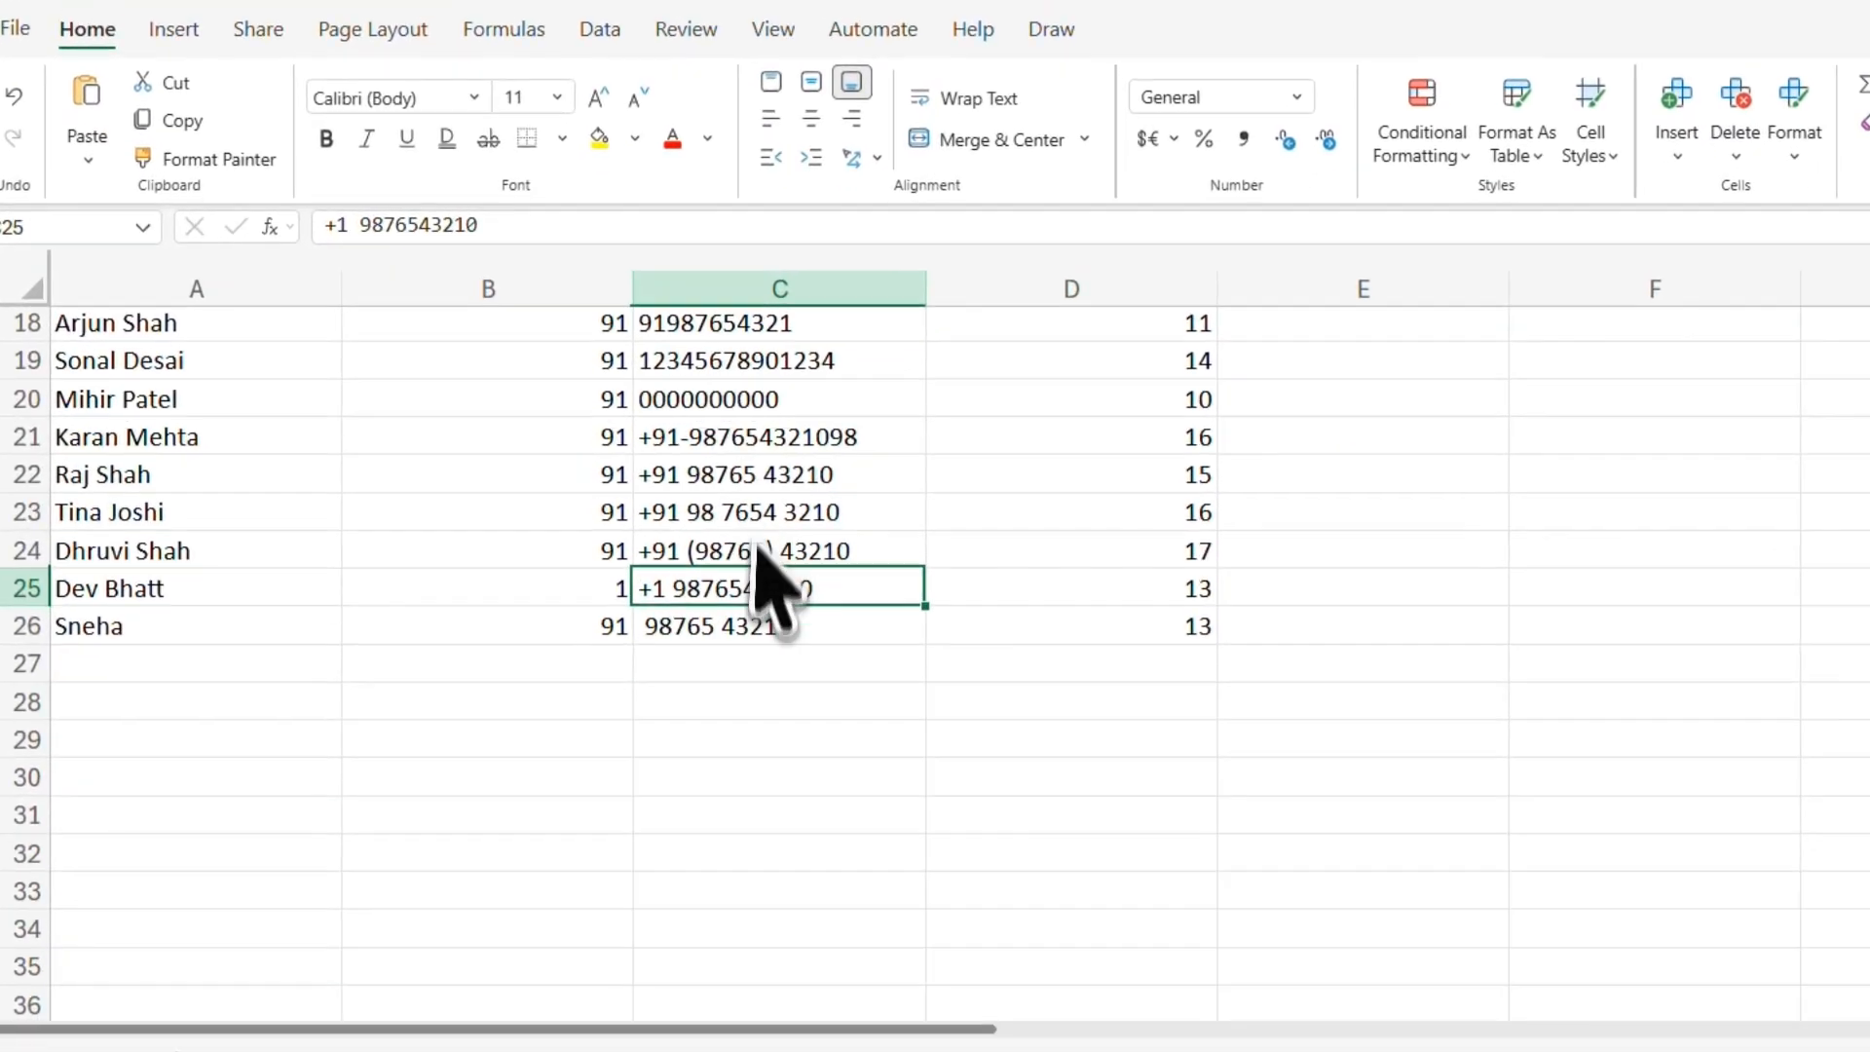
# - Paste the cleaned phone numbers from Notepad over C2:C26 in the Excel sheet and widen column C
pyautogui.click(668, 672)
pyautogui.scroll(6, 668, 672)
pyautogui.hotkey('ctrl', 'space')
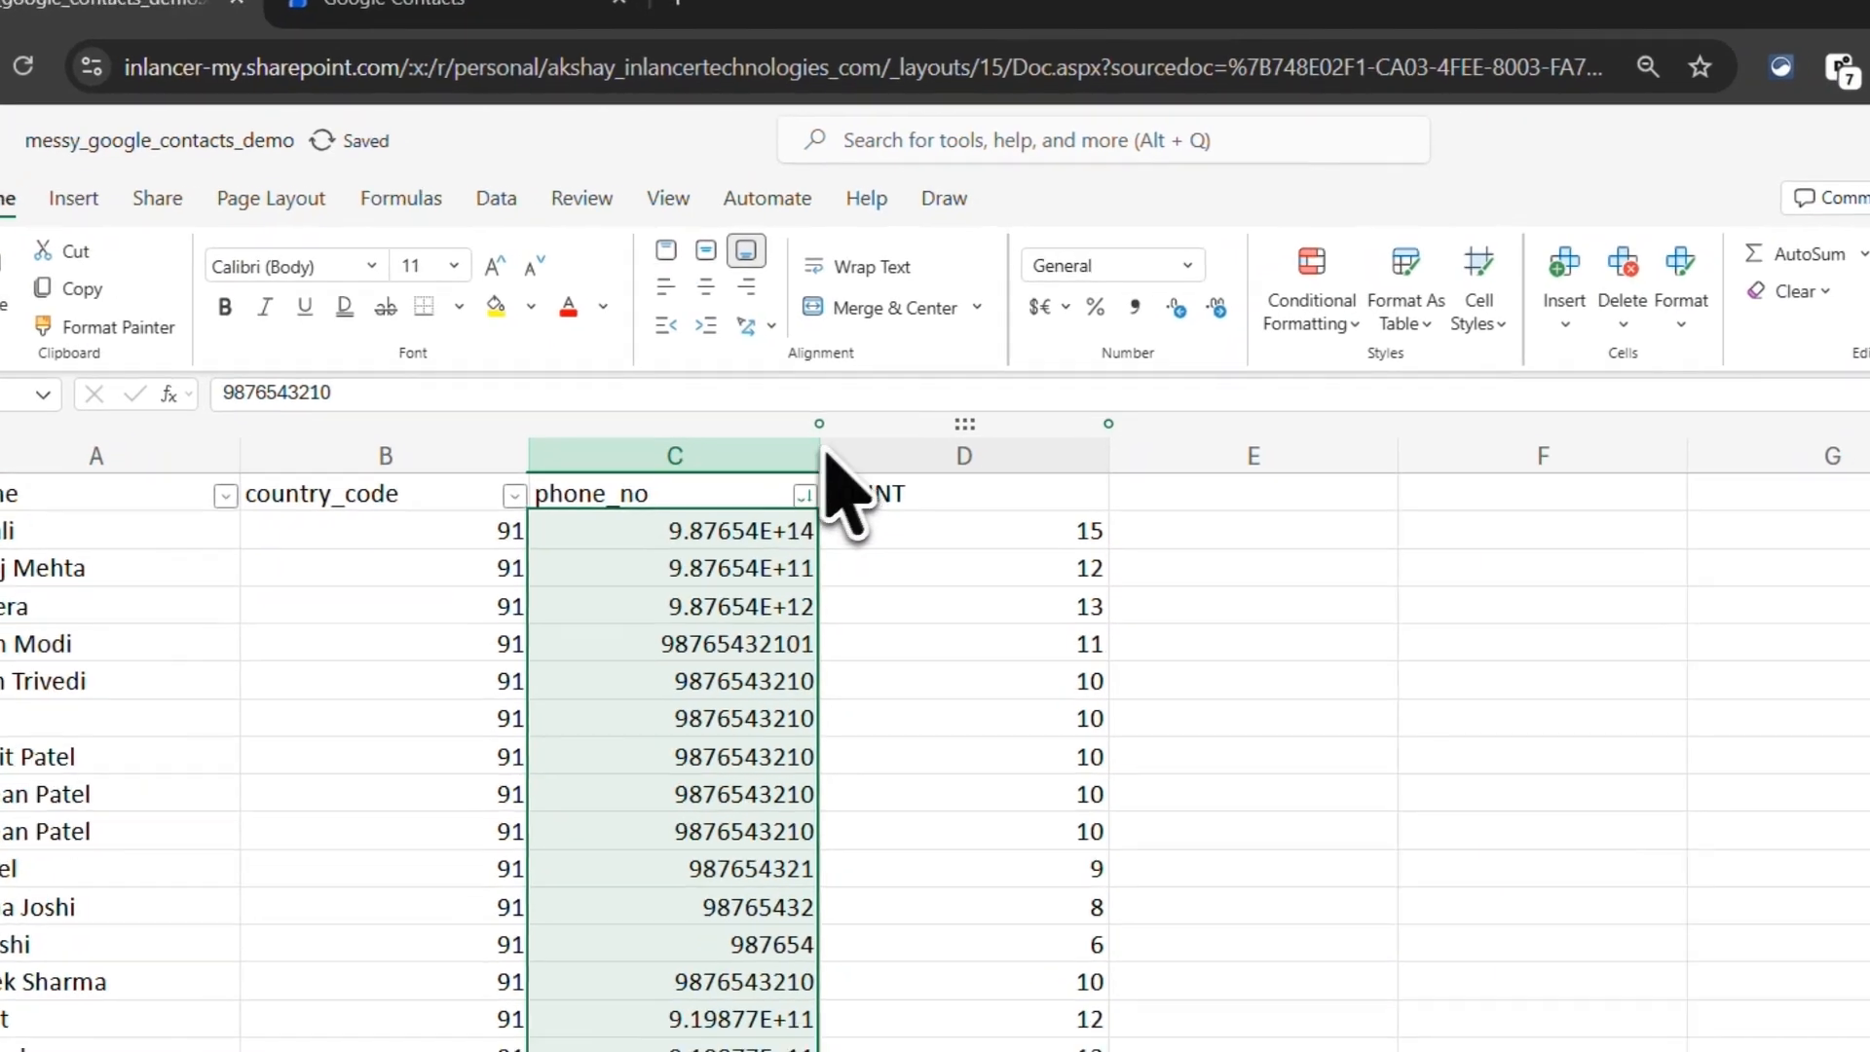
pyautogui.moveTo(737, 383); pyautogui.dragTo(894, 385)
pyautogui.moveTo(920, 457); pyautogui.dragTo(925, 458)
# - Examine the pasted phone numbers and their COUNT values down to row 26
pyautogui.scroll(-2, 739, 653)
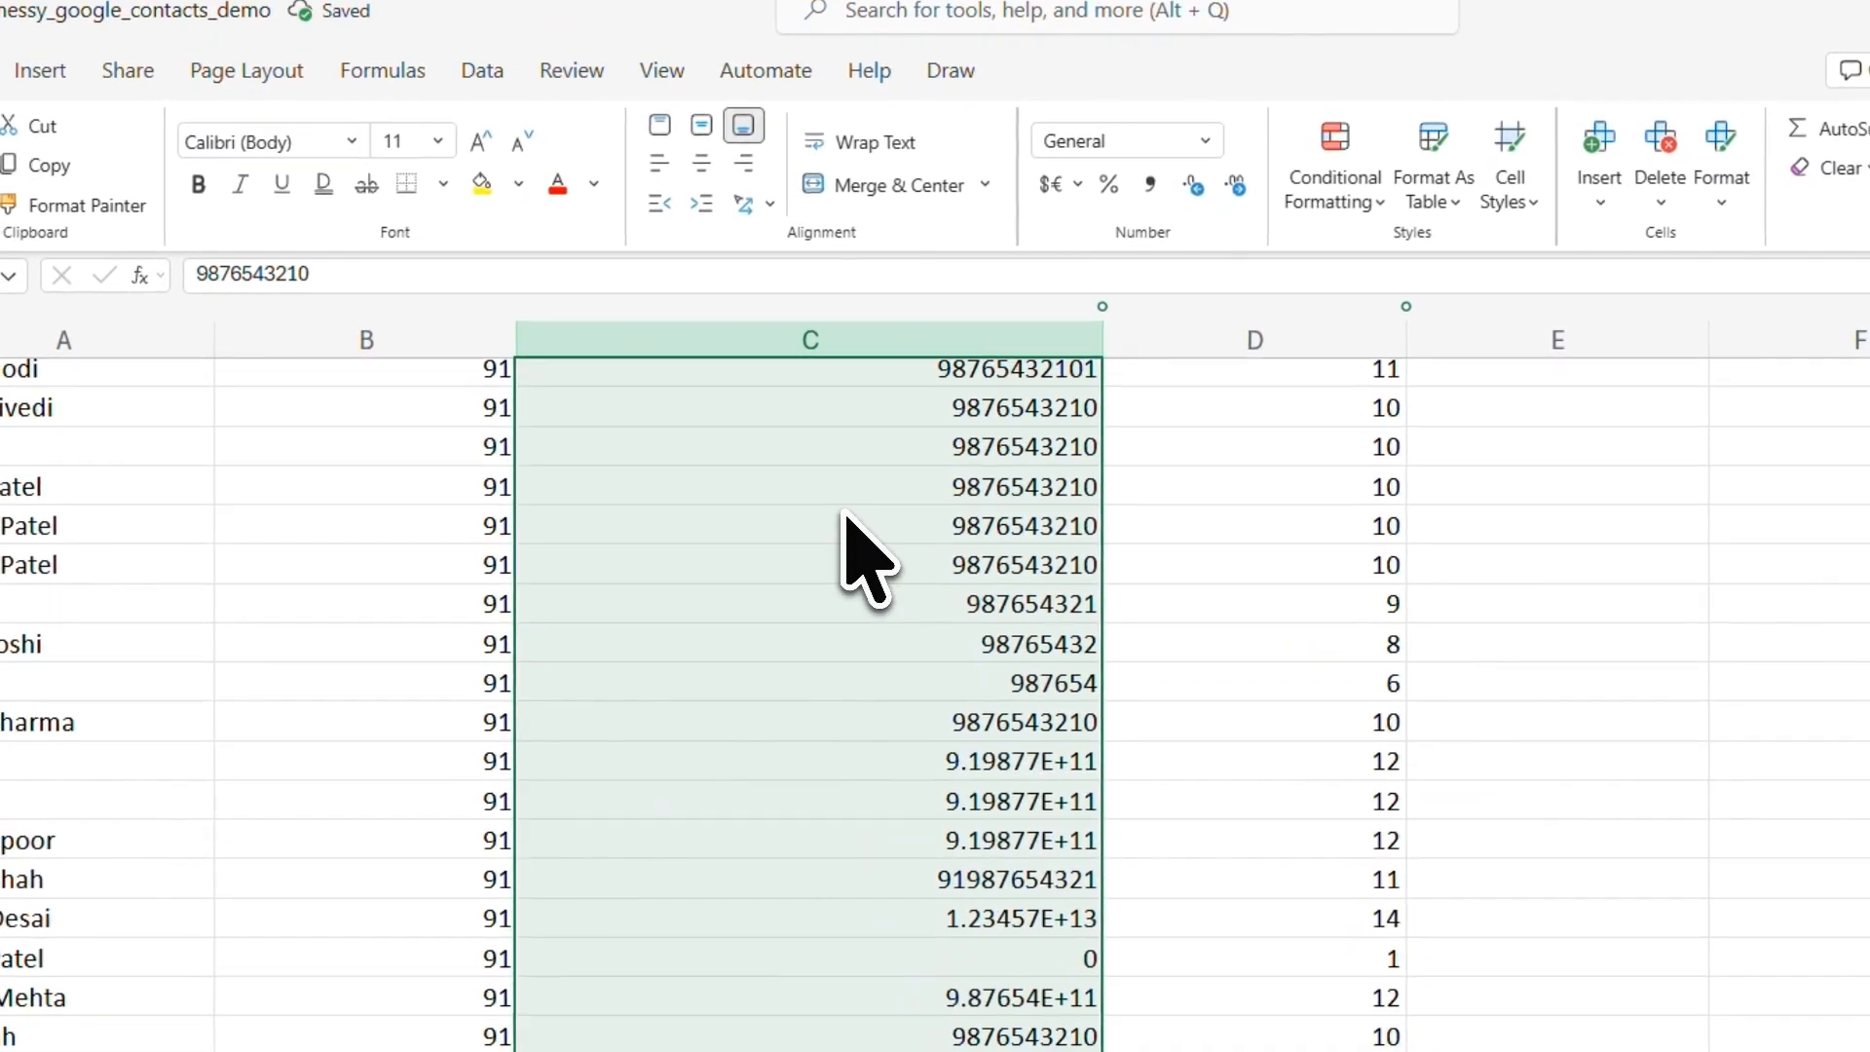
pyautogui.scroll(2, 840, 513)
pyautogui.doubleClick(900, 449)
pyautogui.click(857, 507)
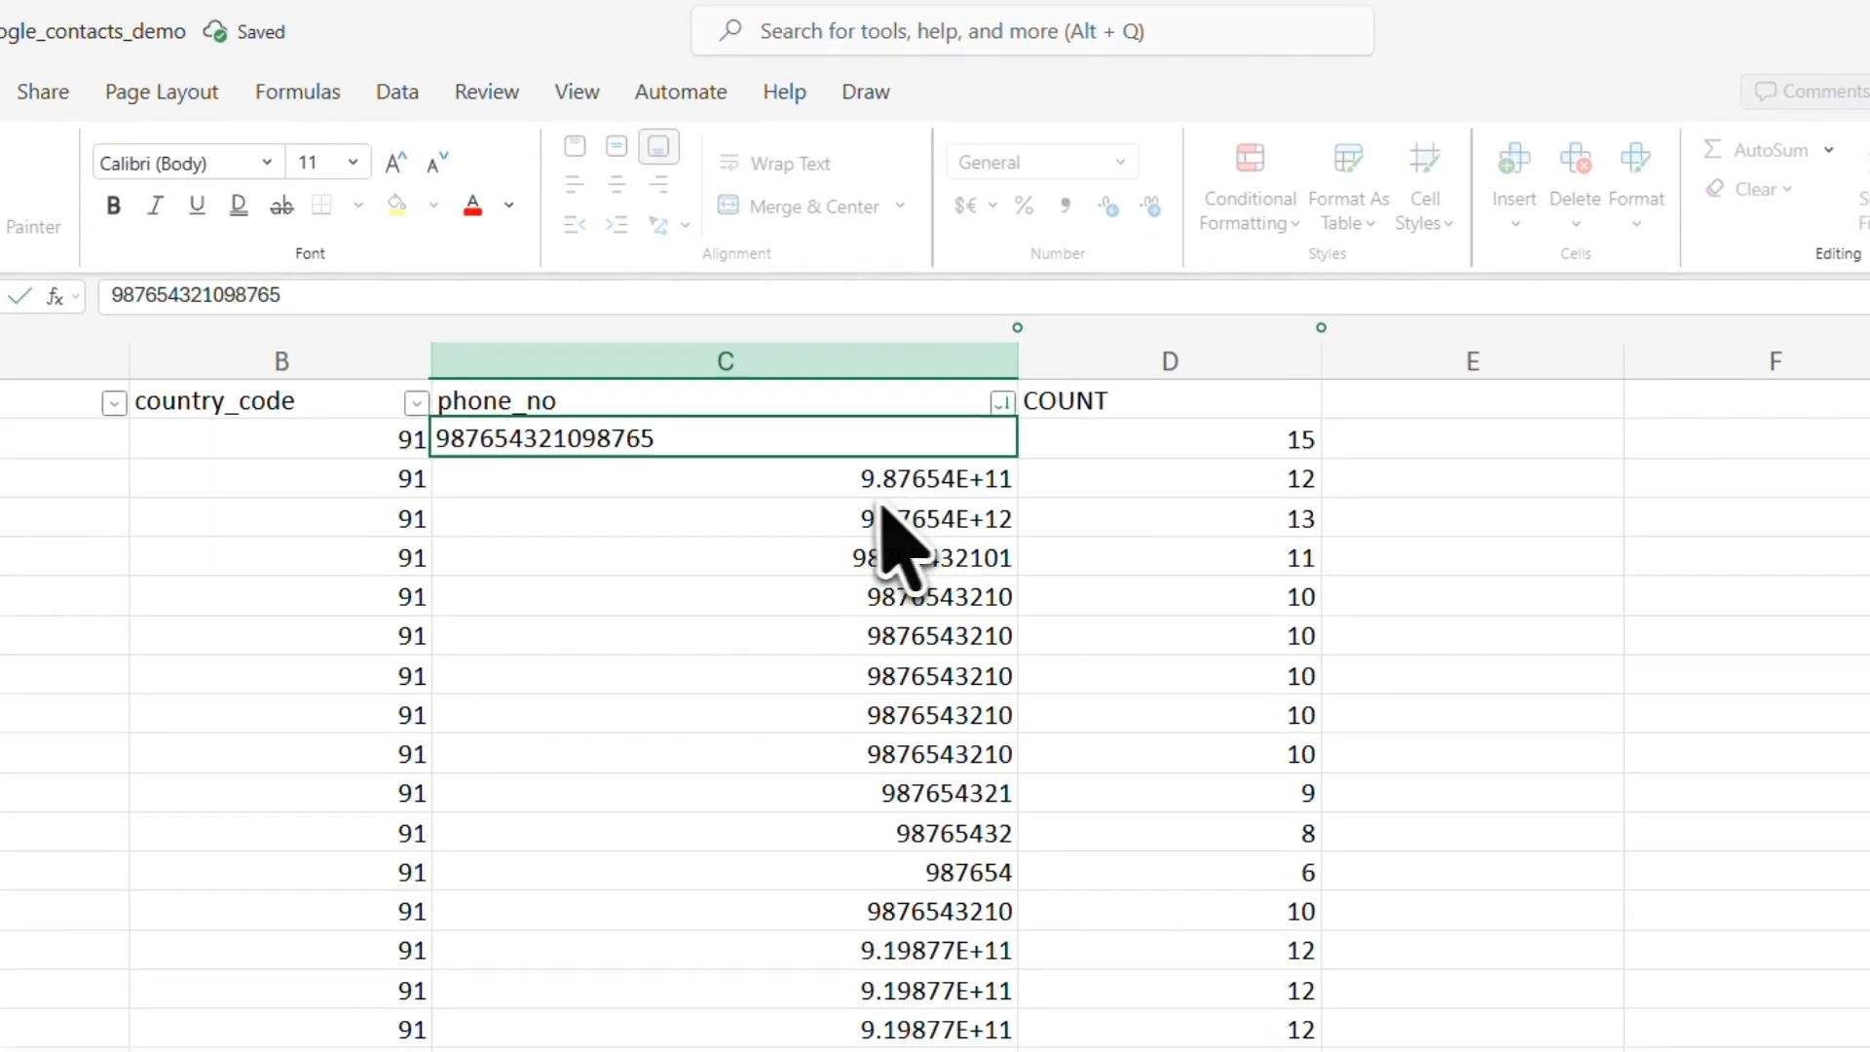
pyautogui.click(827, 571)
pyautogui.scroll(-6, 828, 584)
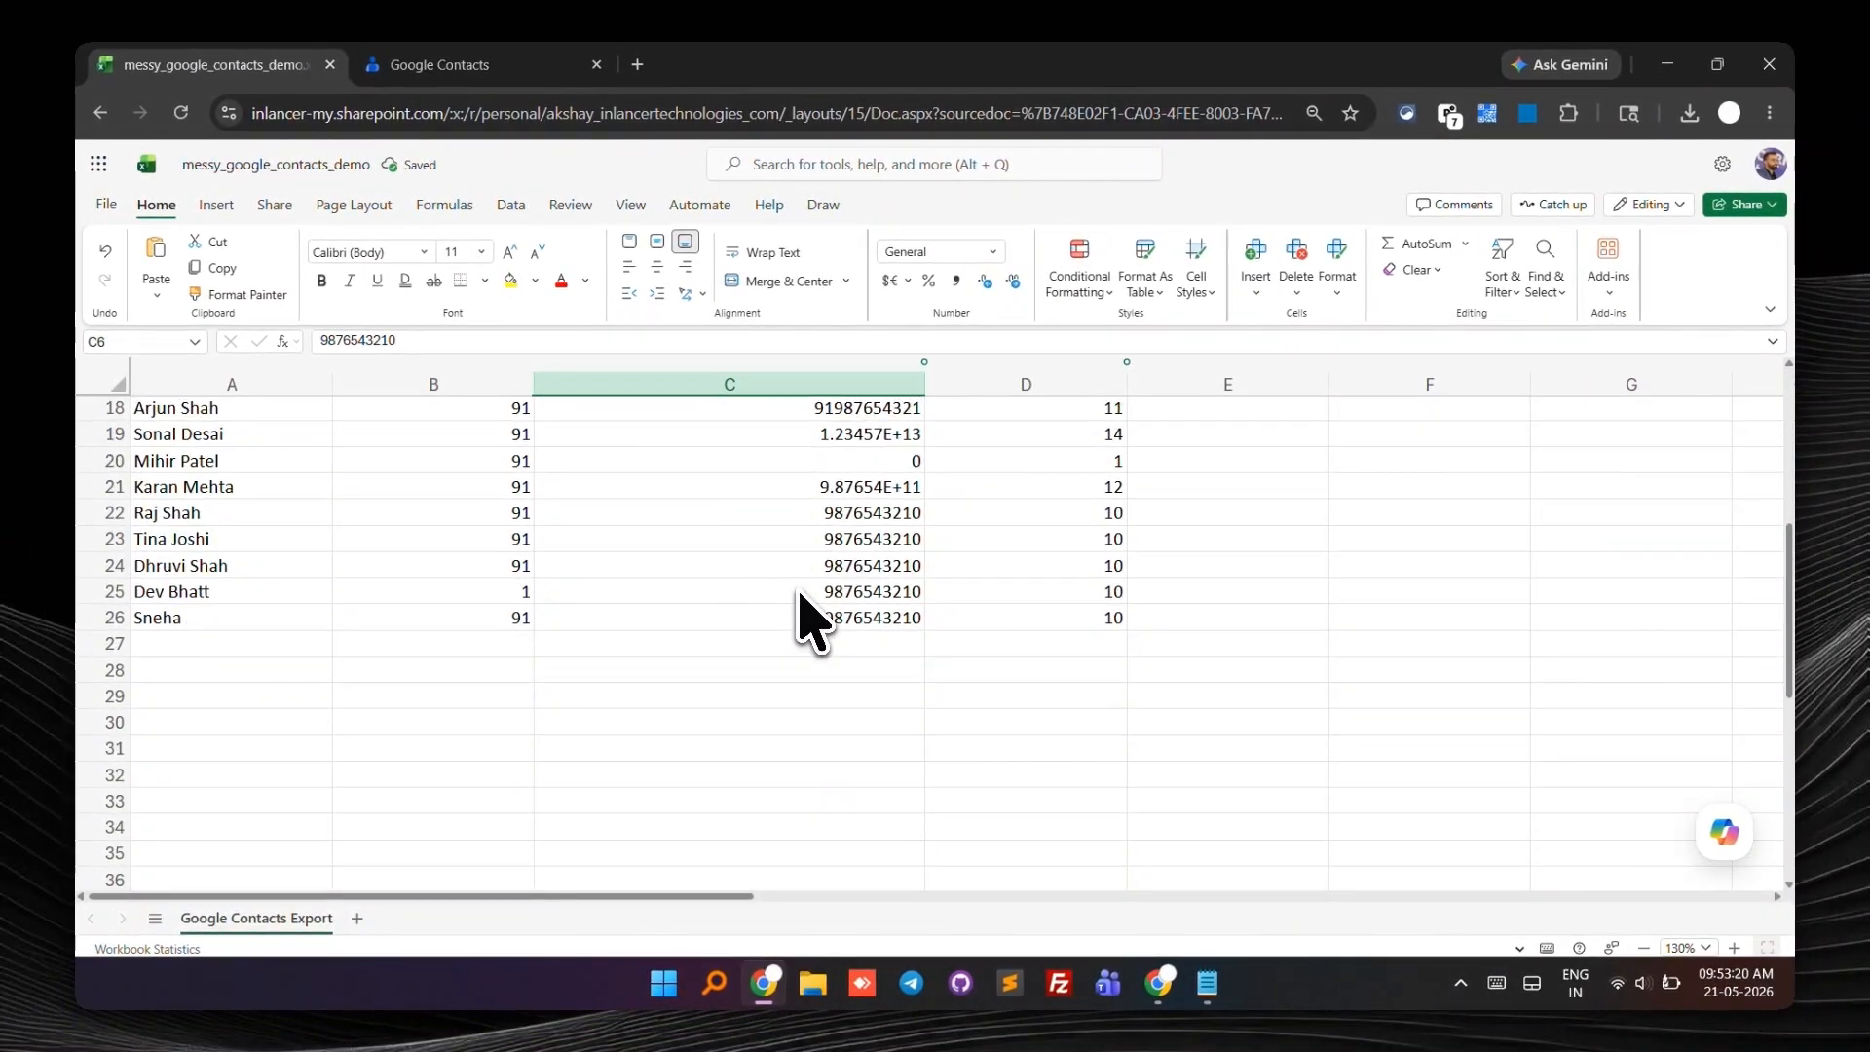
pyautogui.scroll(6, 806, 618)
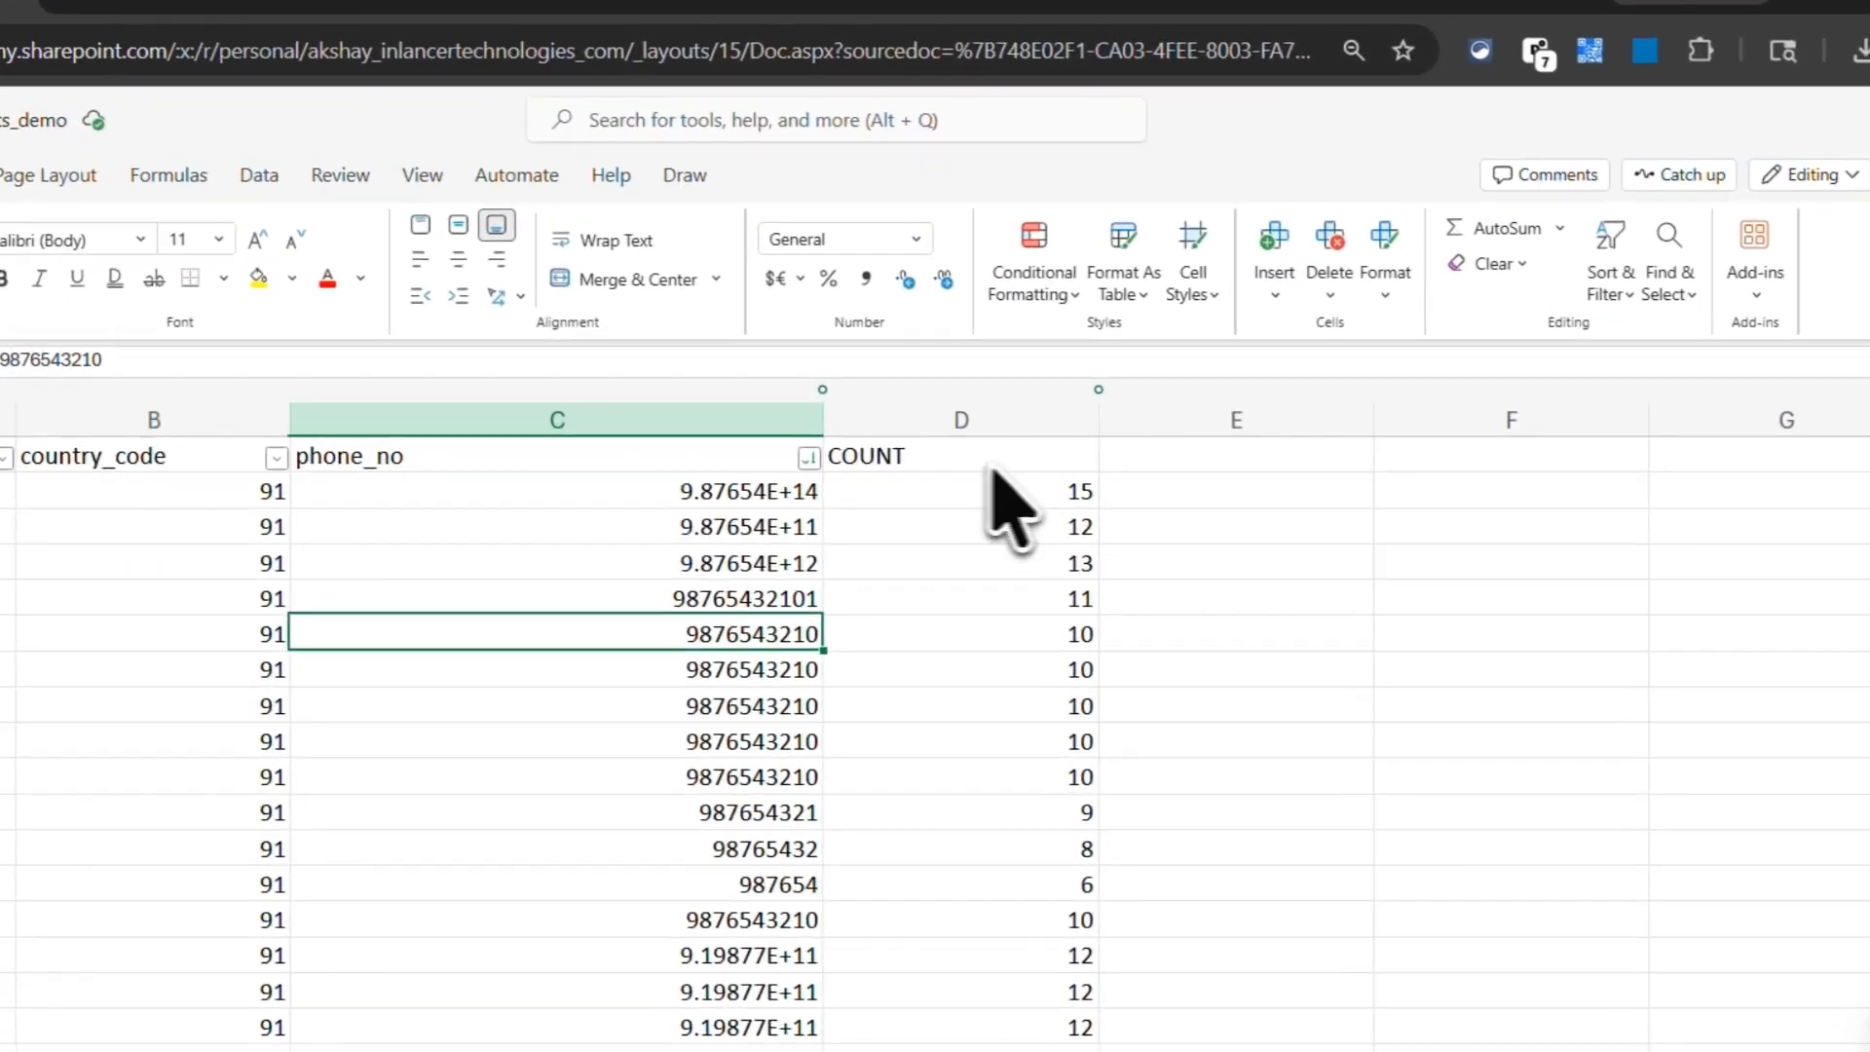
# - Select the whole table in A1:D26, turn off the existing filter and reapply it to include the COUNT column
pyautogui.moveTo(1010, 410); pyautogui.dragTo(292, 455)
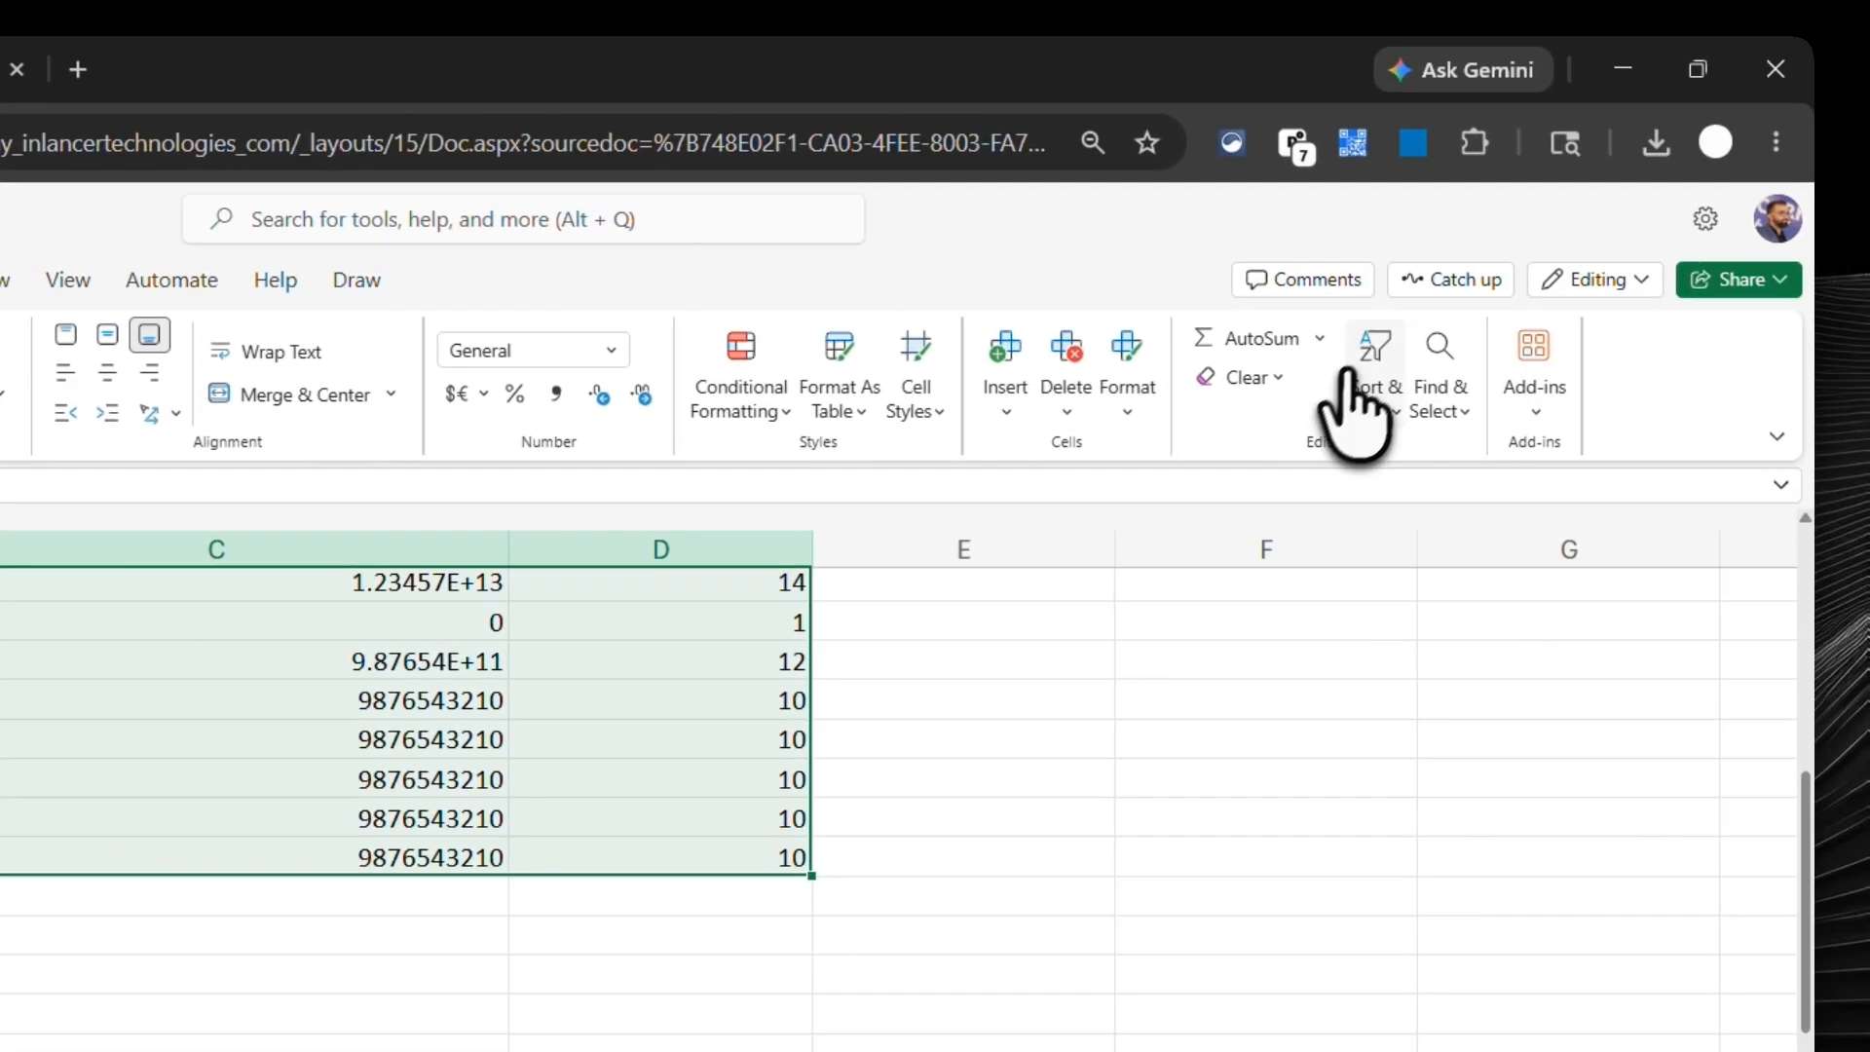
pyautogui.click(1351, 375)
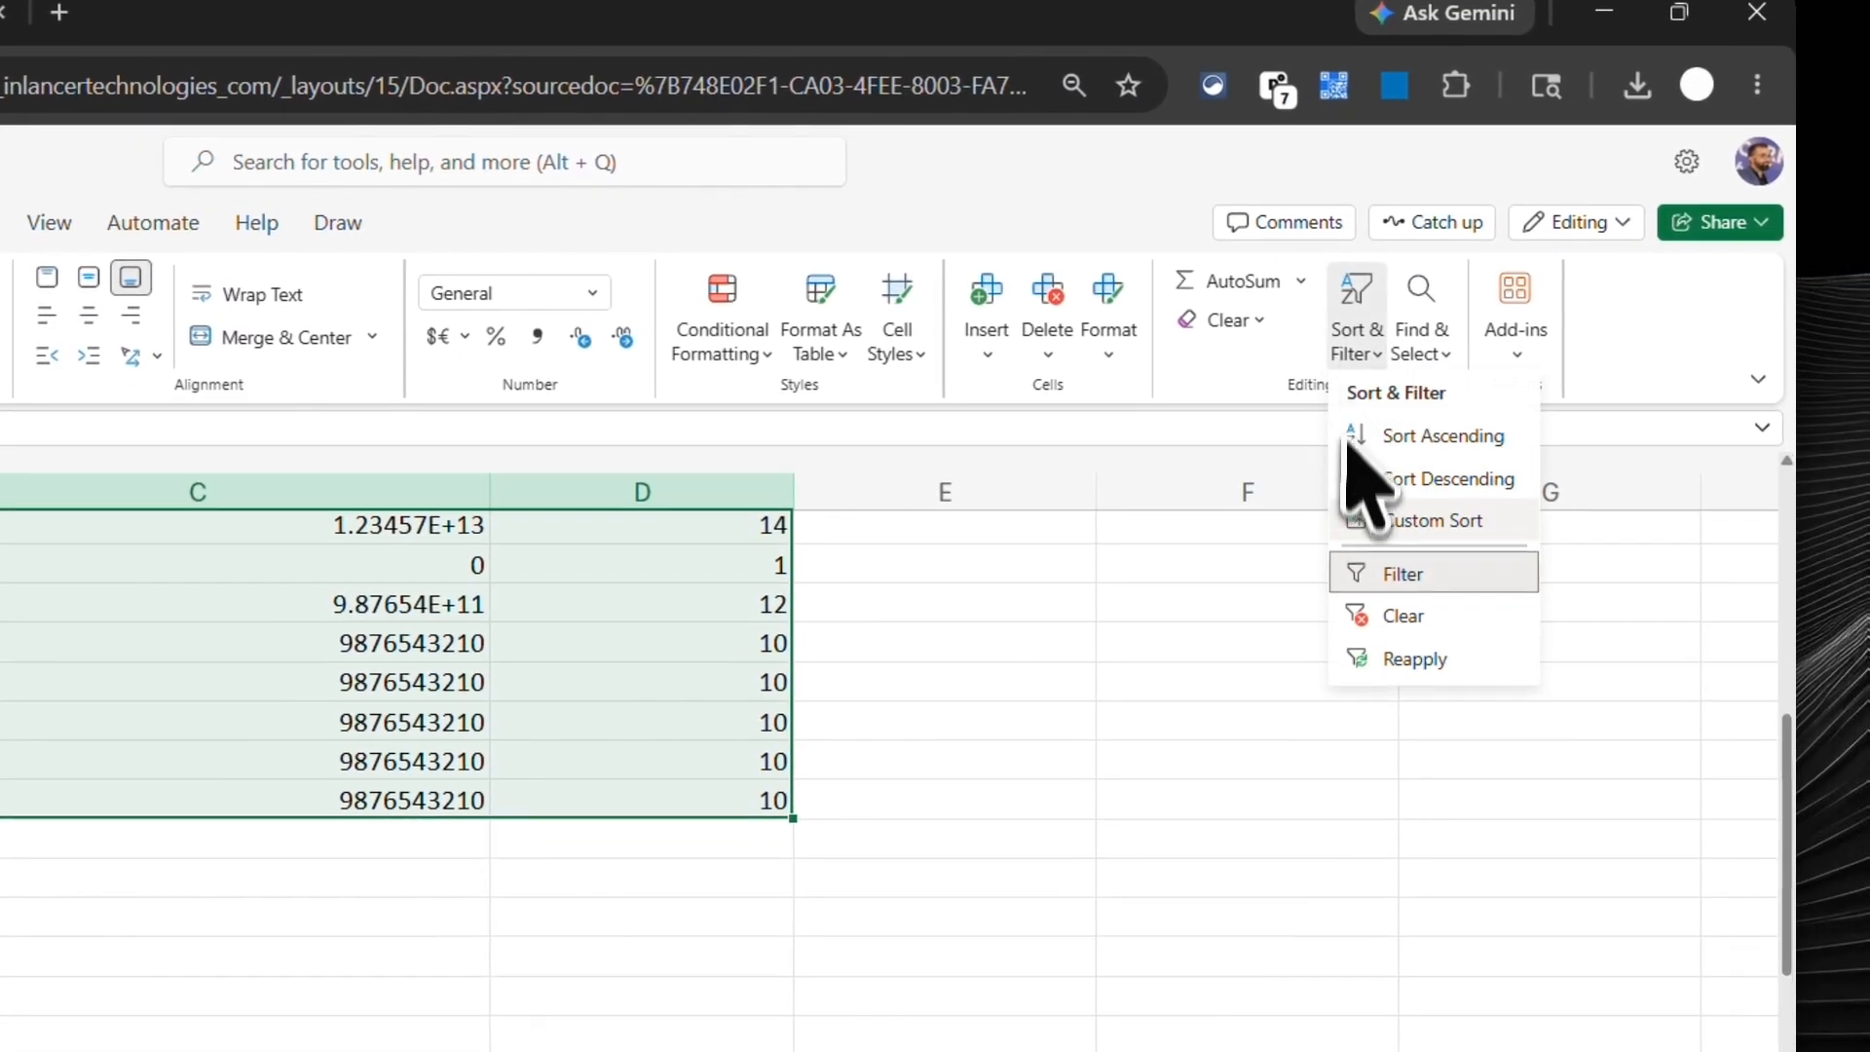
pyautogui.click(1392, 630)
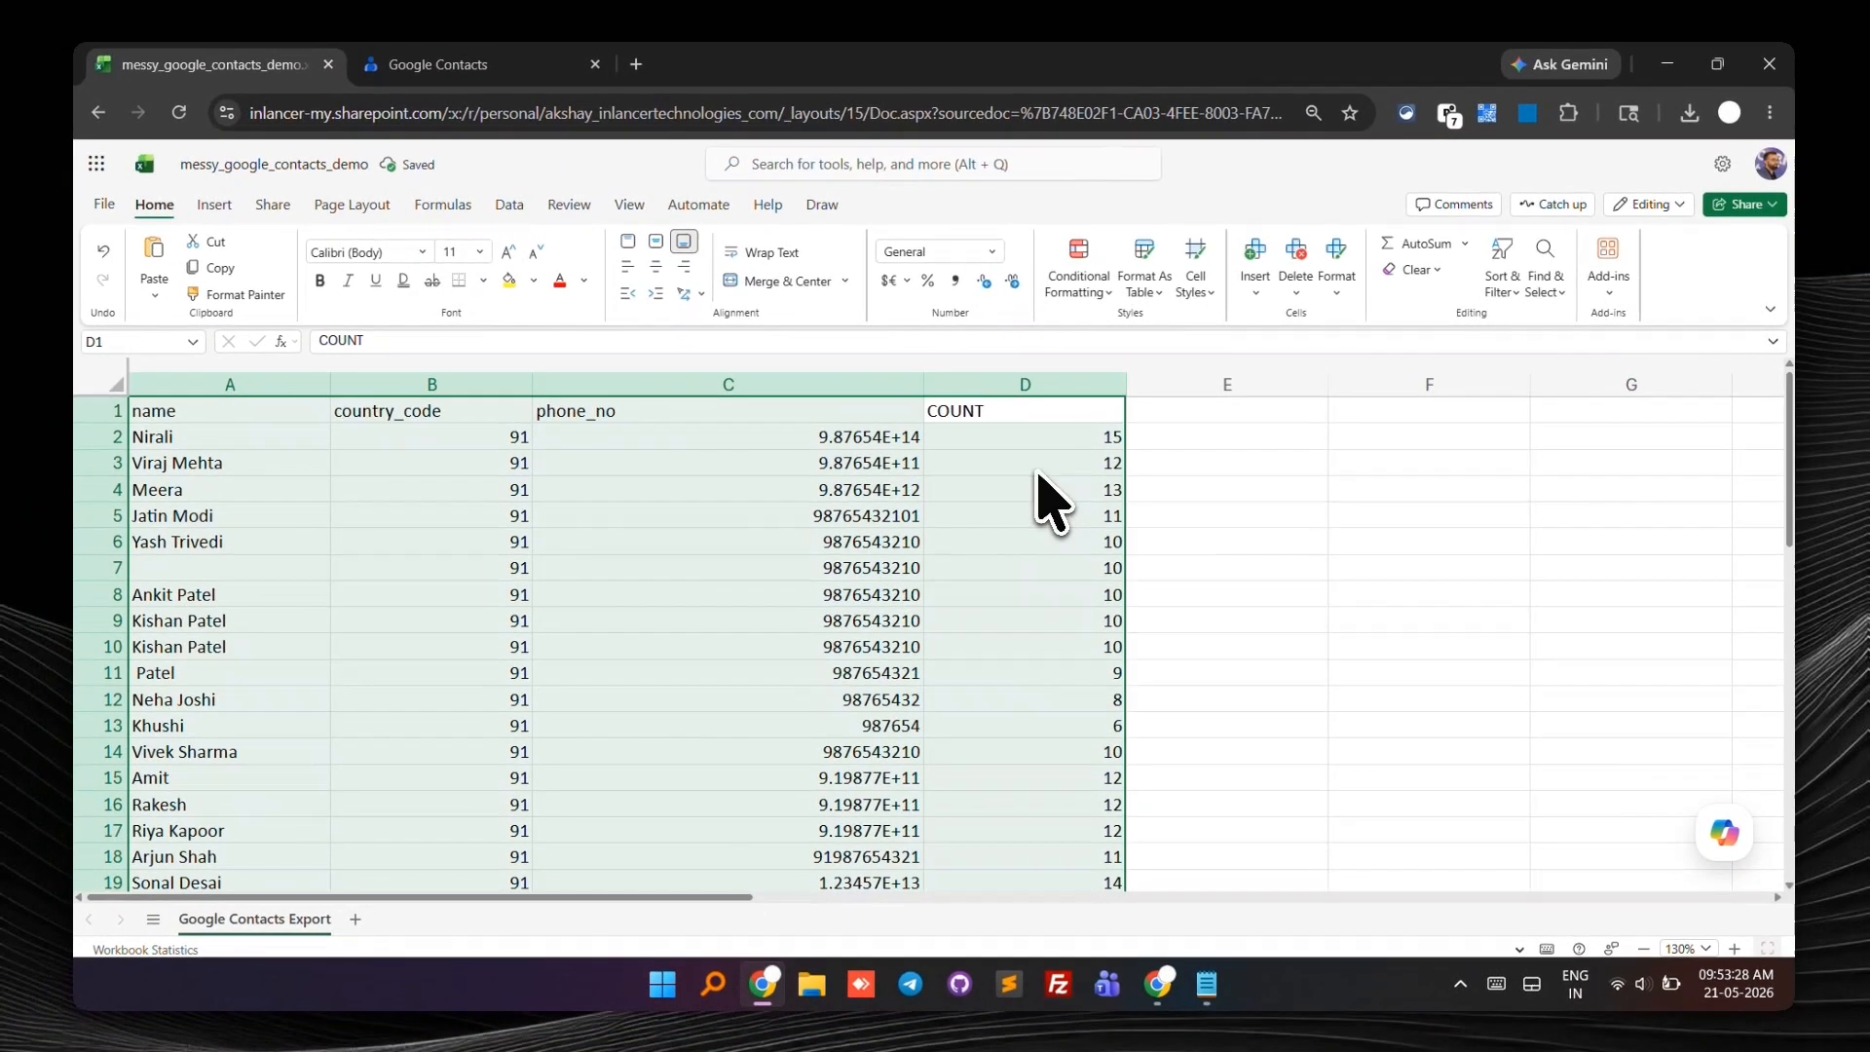
pyautogui.click(1493, 283)
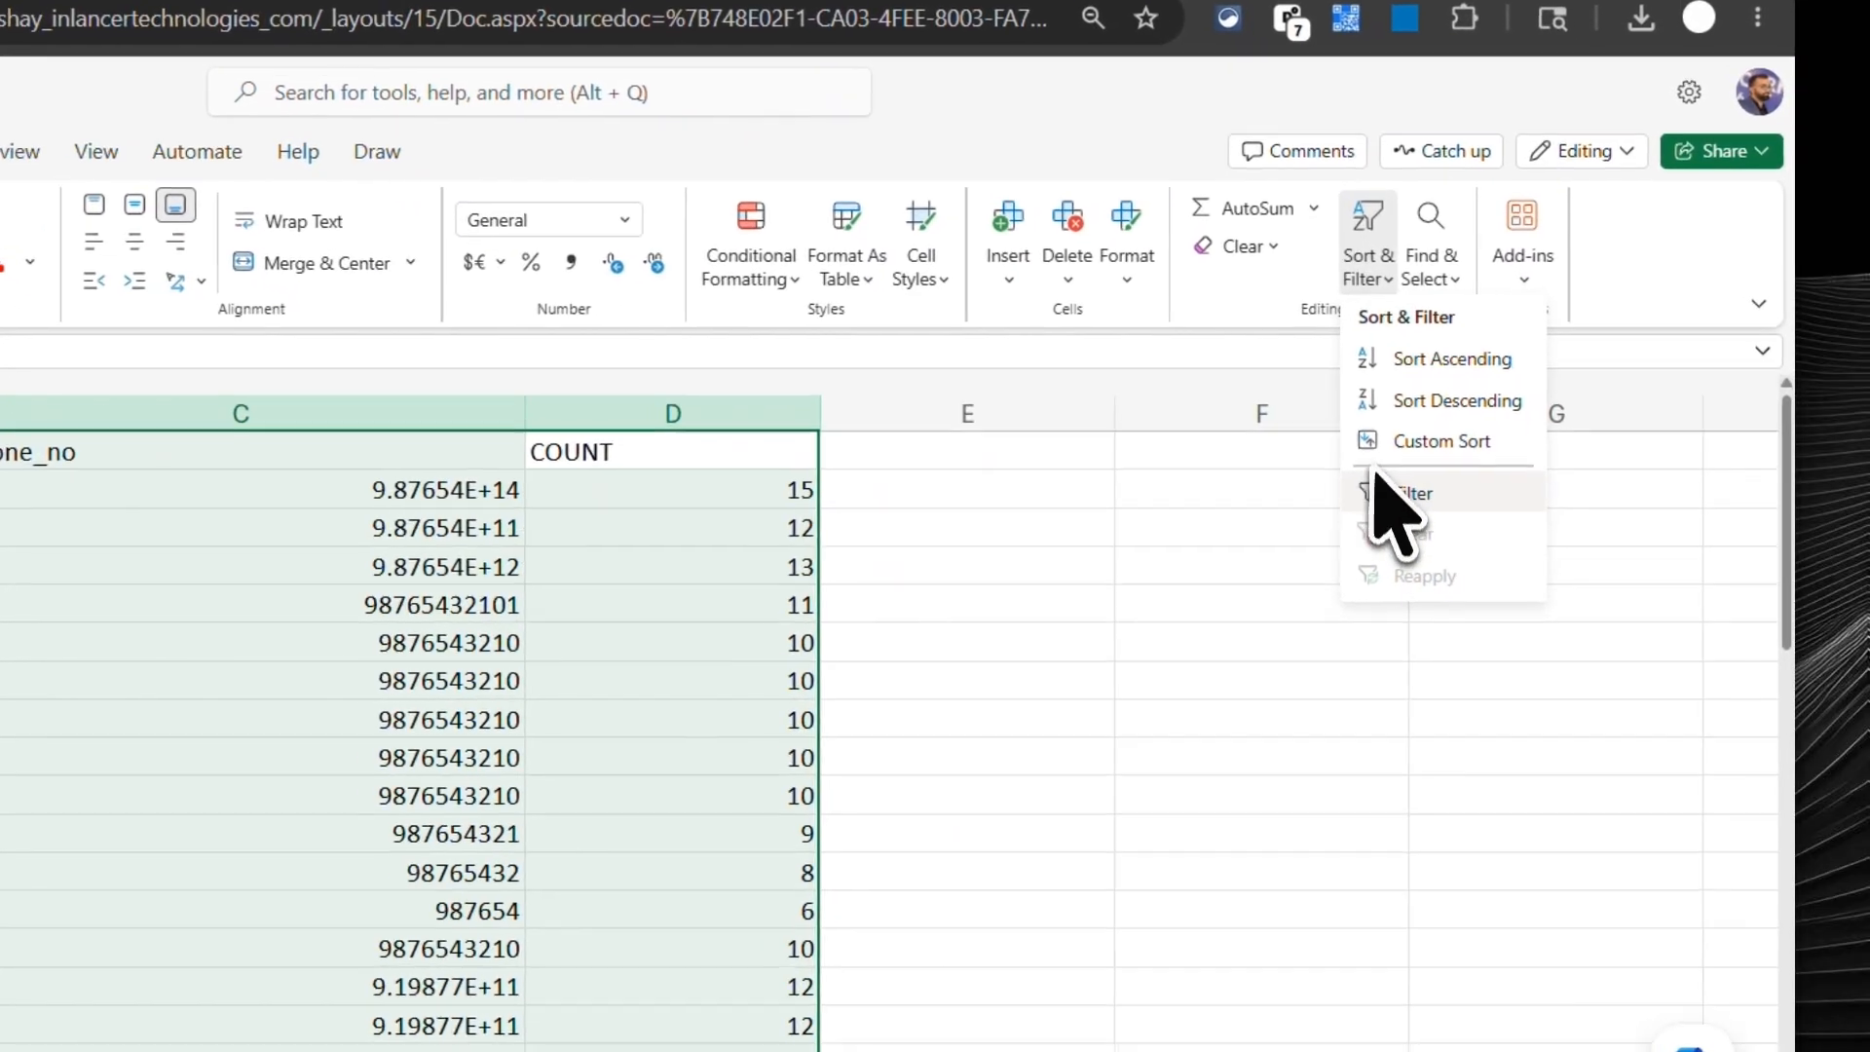
pyautogui.click(1507, 434)
# - Sort the contacts by COUNT from smallest to largest
pyautogui.click(1024, 496)
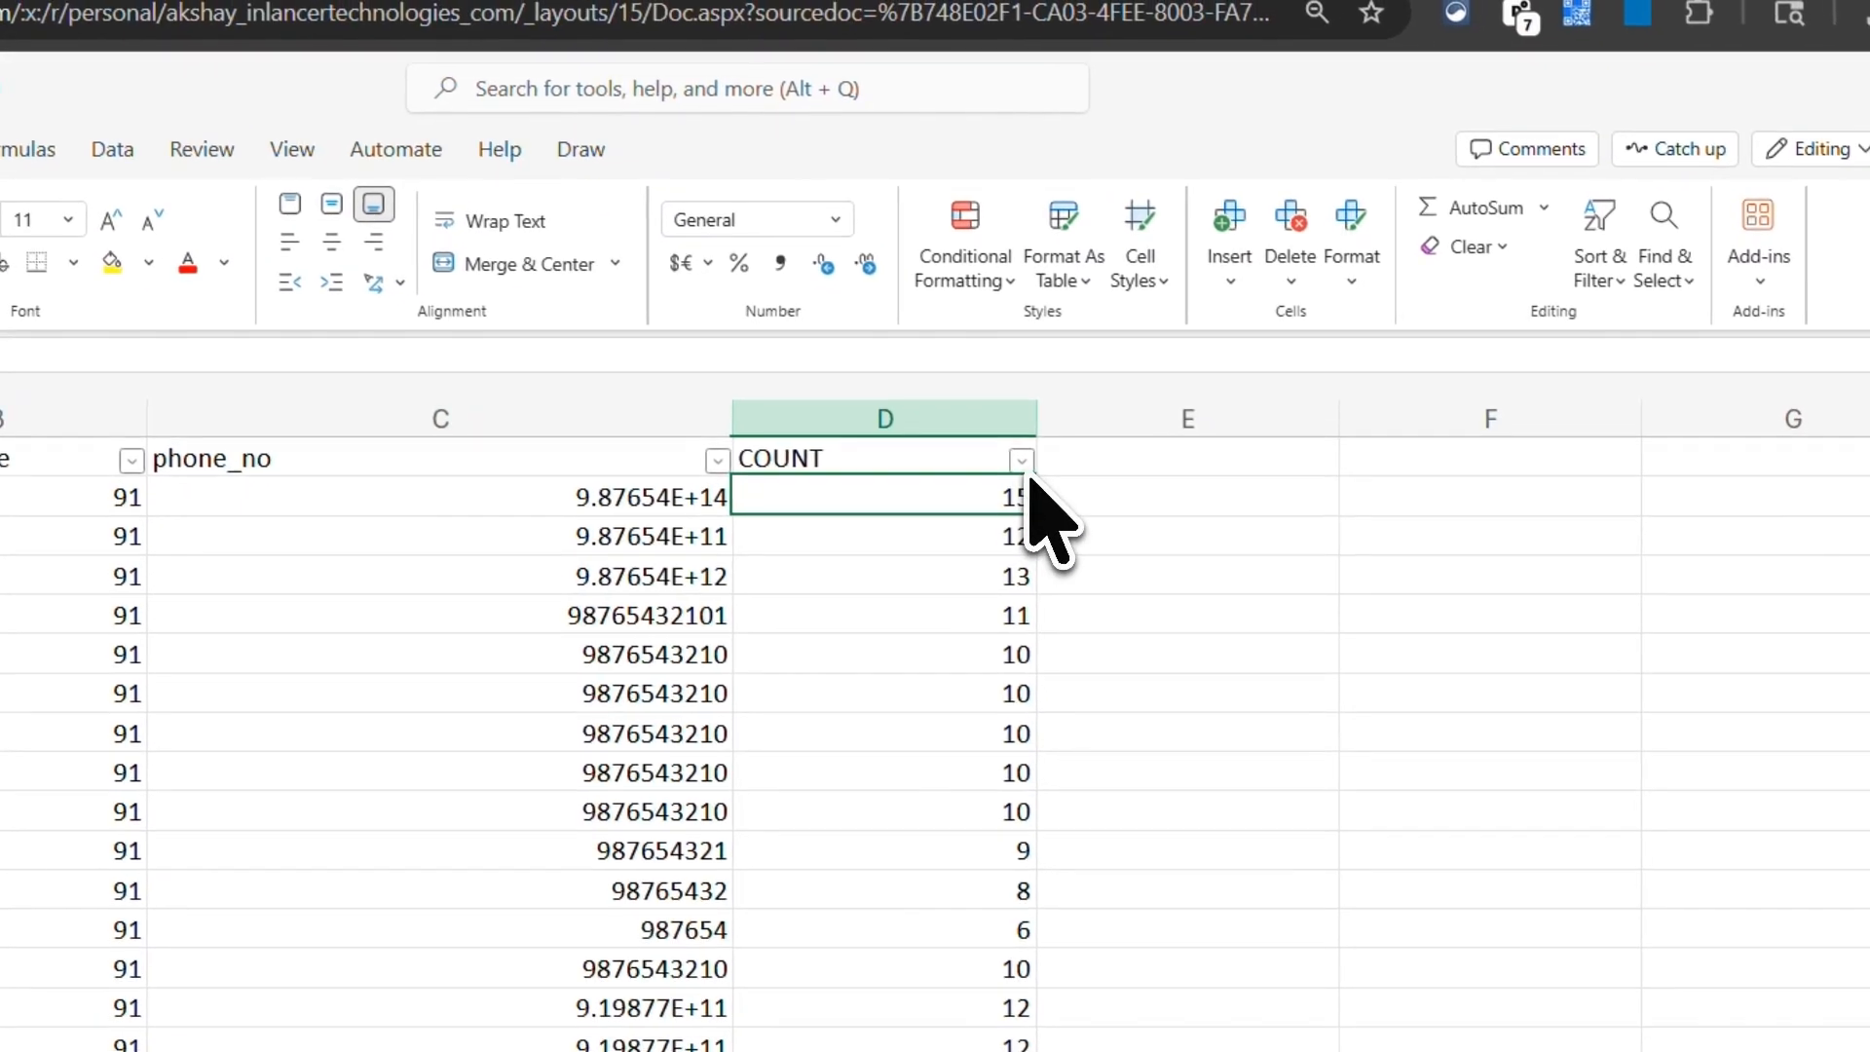
pyautogui.click(1031, 464)
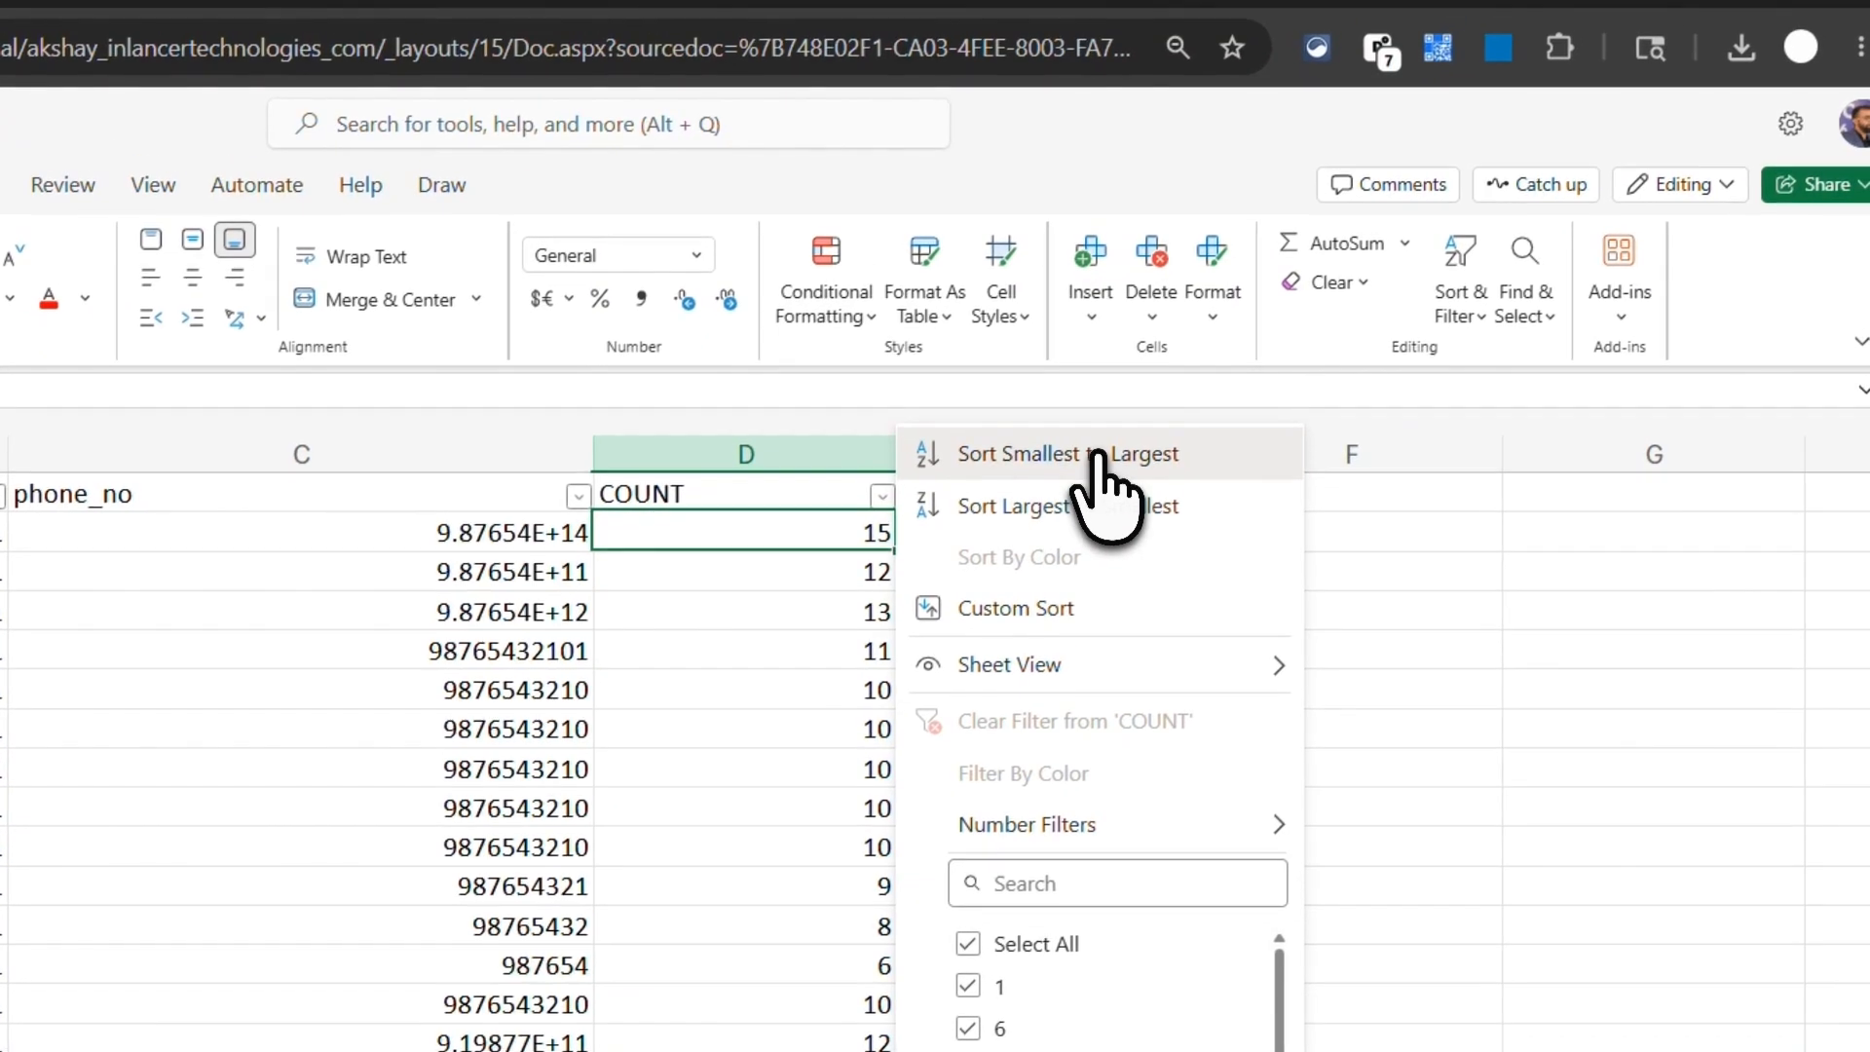
pyautogui.click(1225, 432)
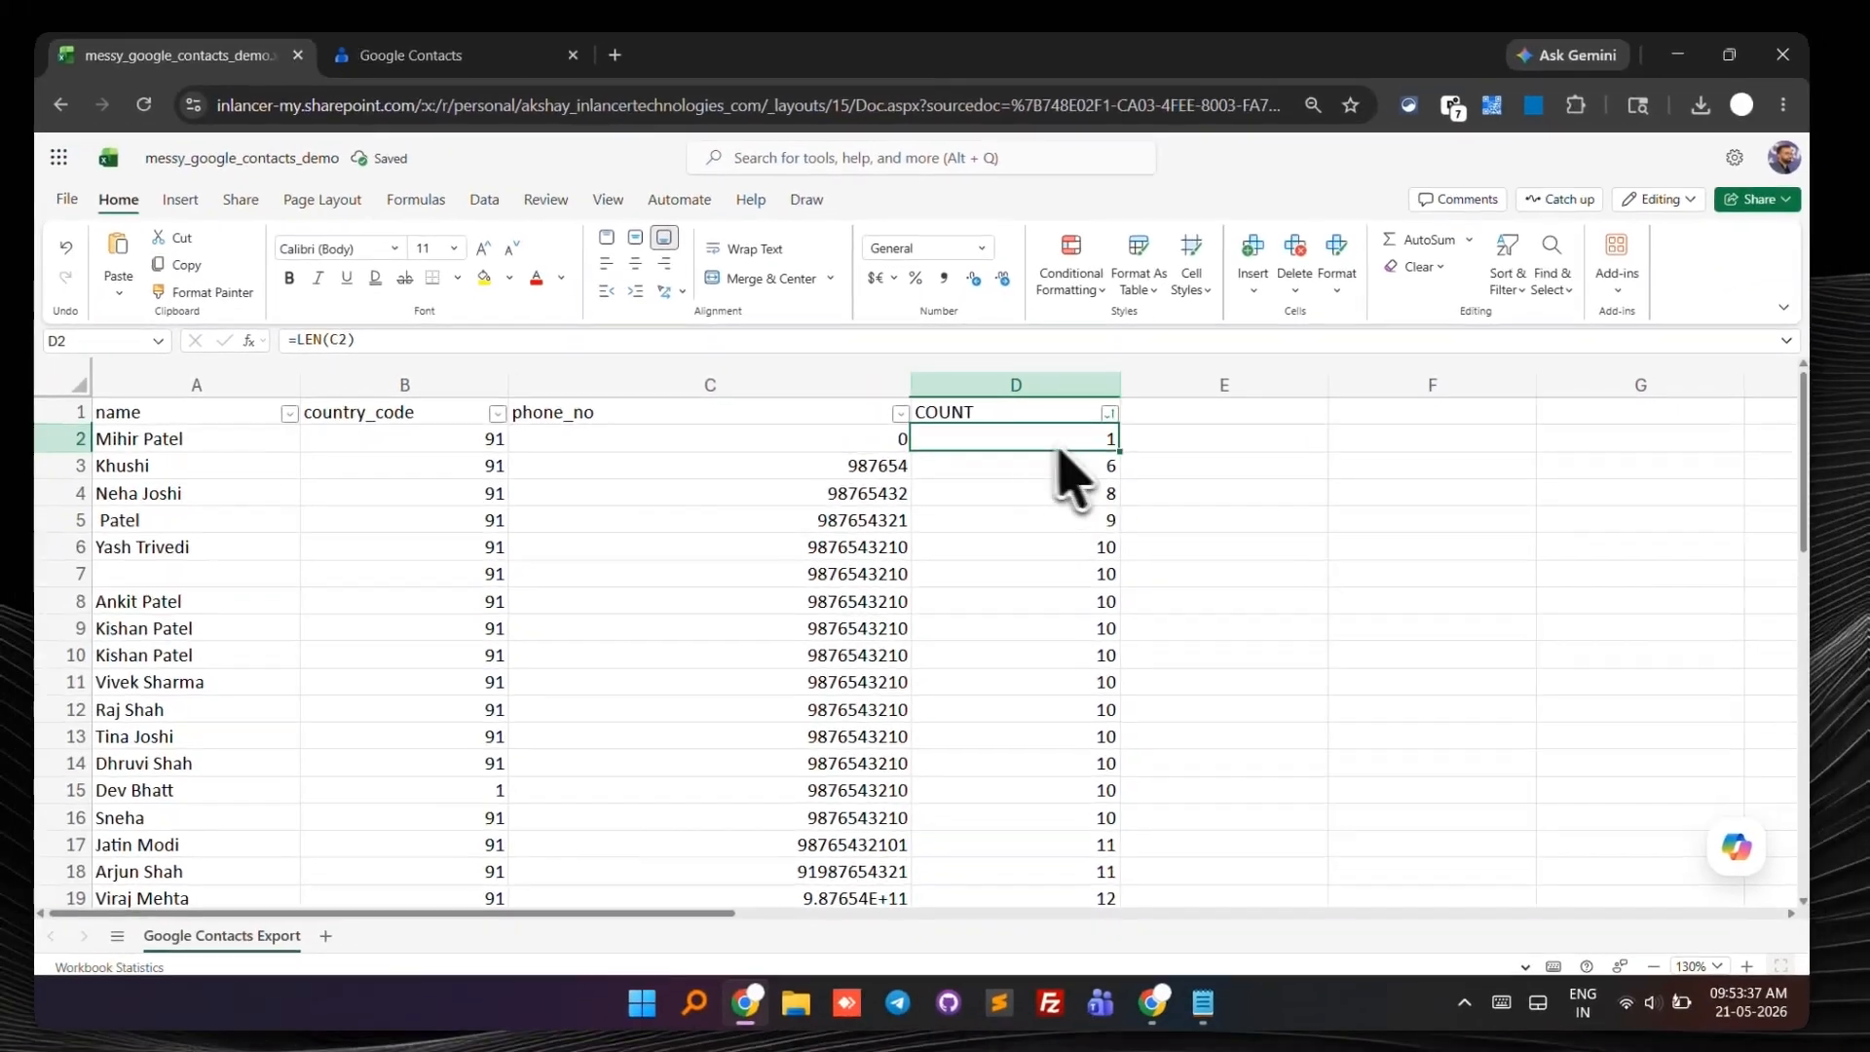
# - Delete rows 2 to 5, the contacts whose phone numbers have fewer than 10 digits
pyautogui.moveTo(847, 440); pyautogui.dragTo(1018, 509)
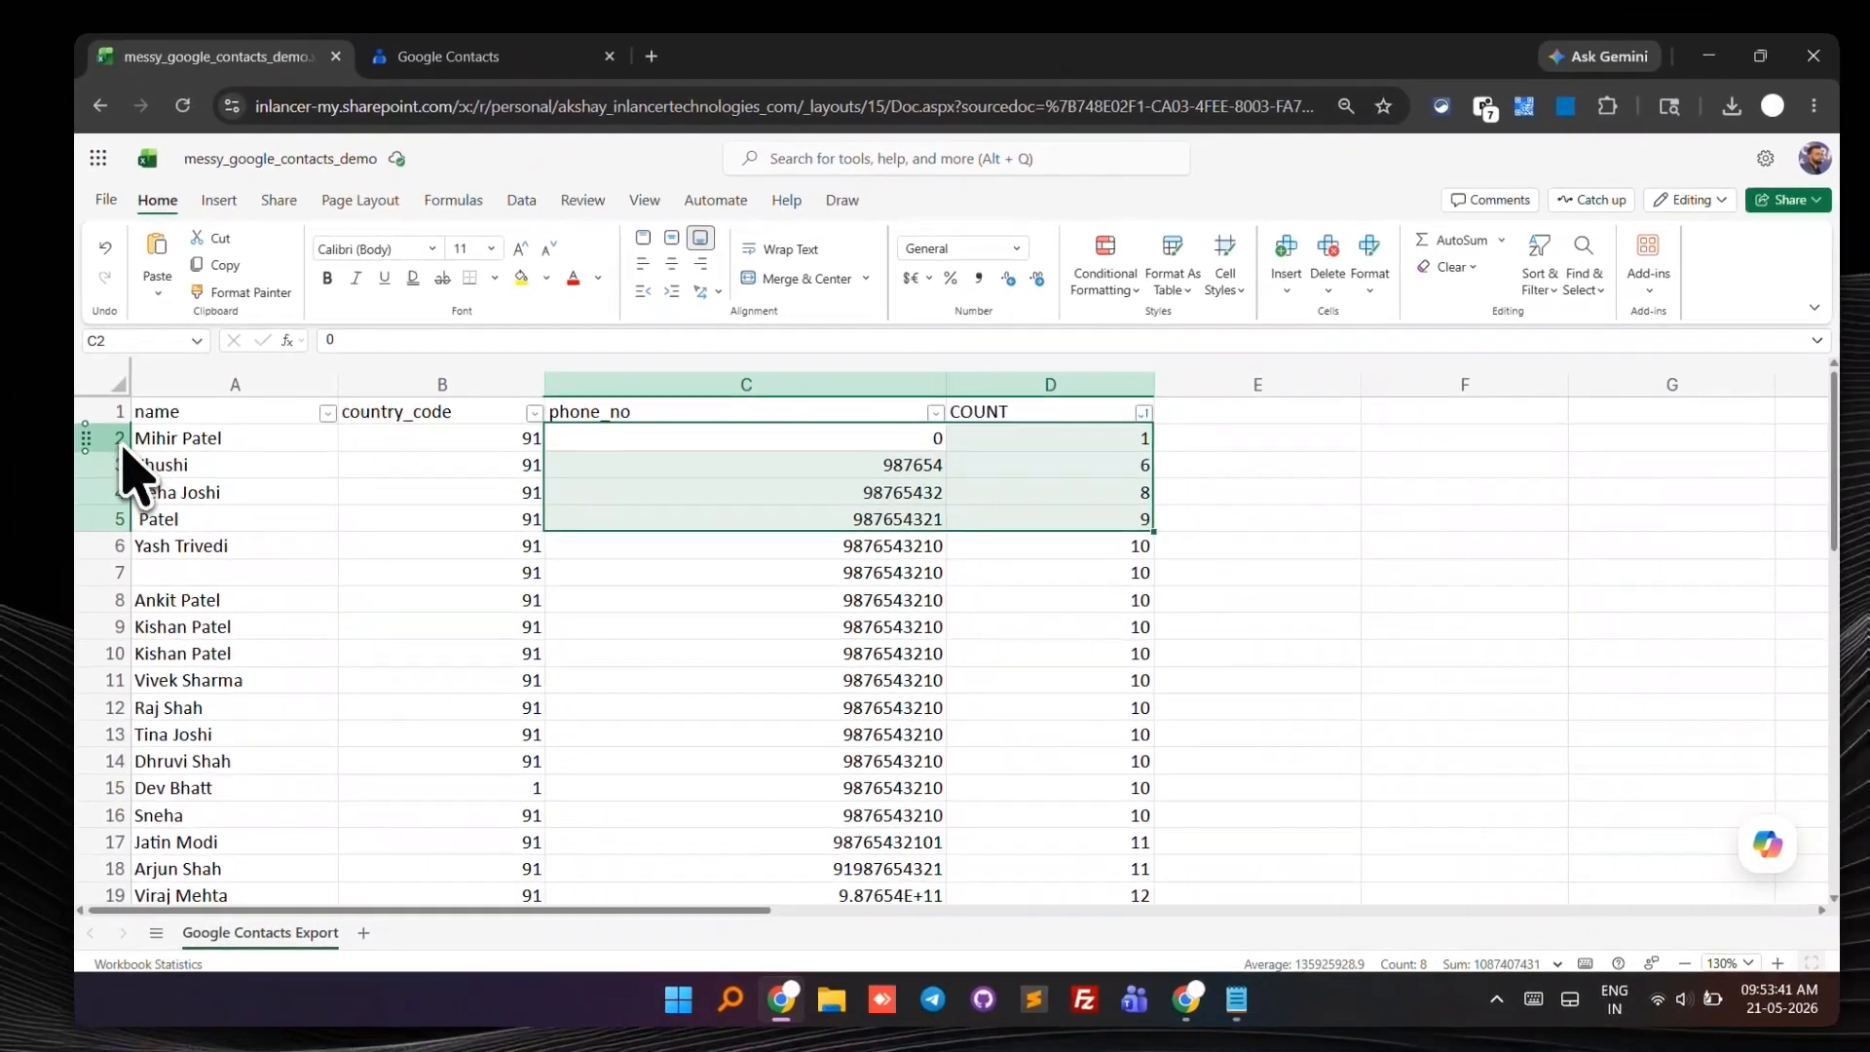
pyautogui.click(132, 455)
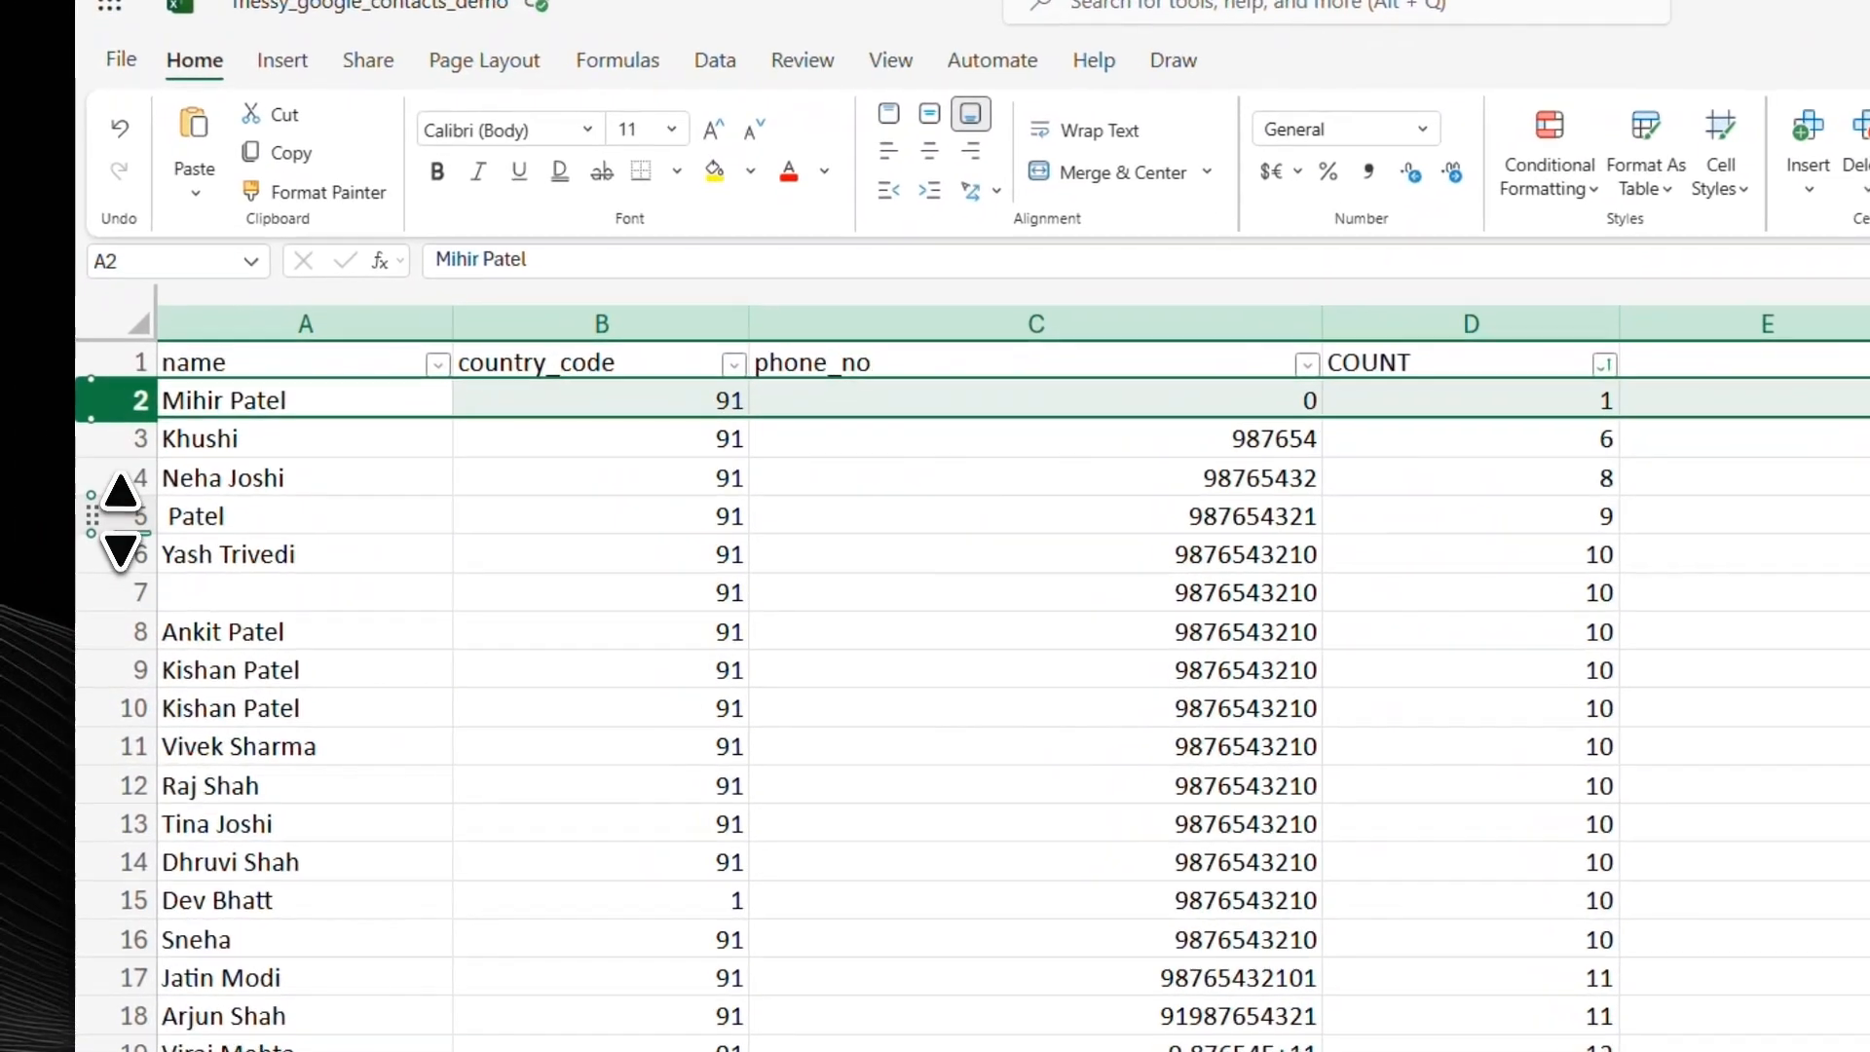
pyautogui.keyDown('shift'); pyautogui.click(120, 521); pyautogui.keyUp('shift')
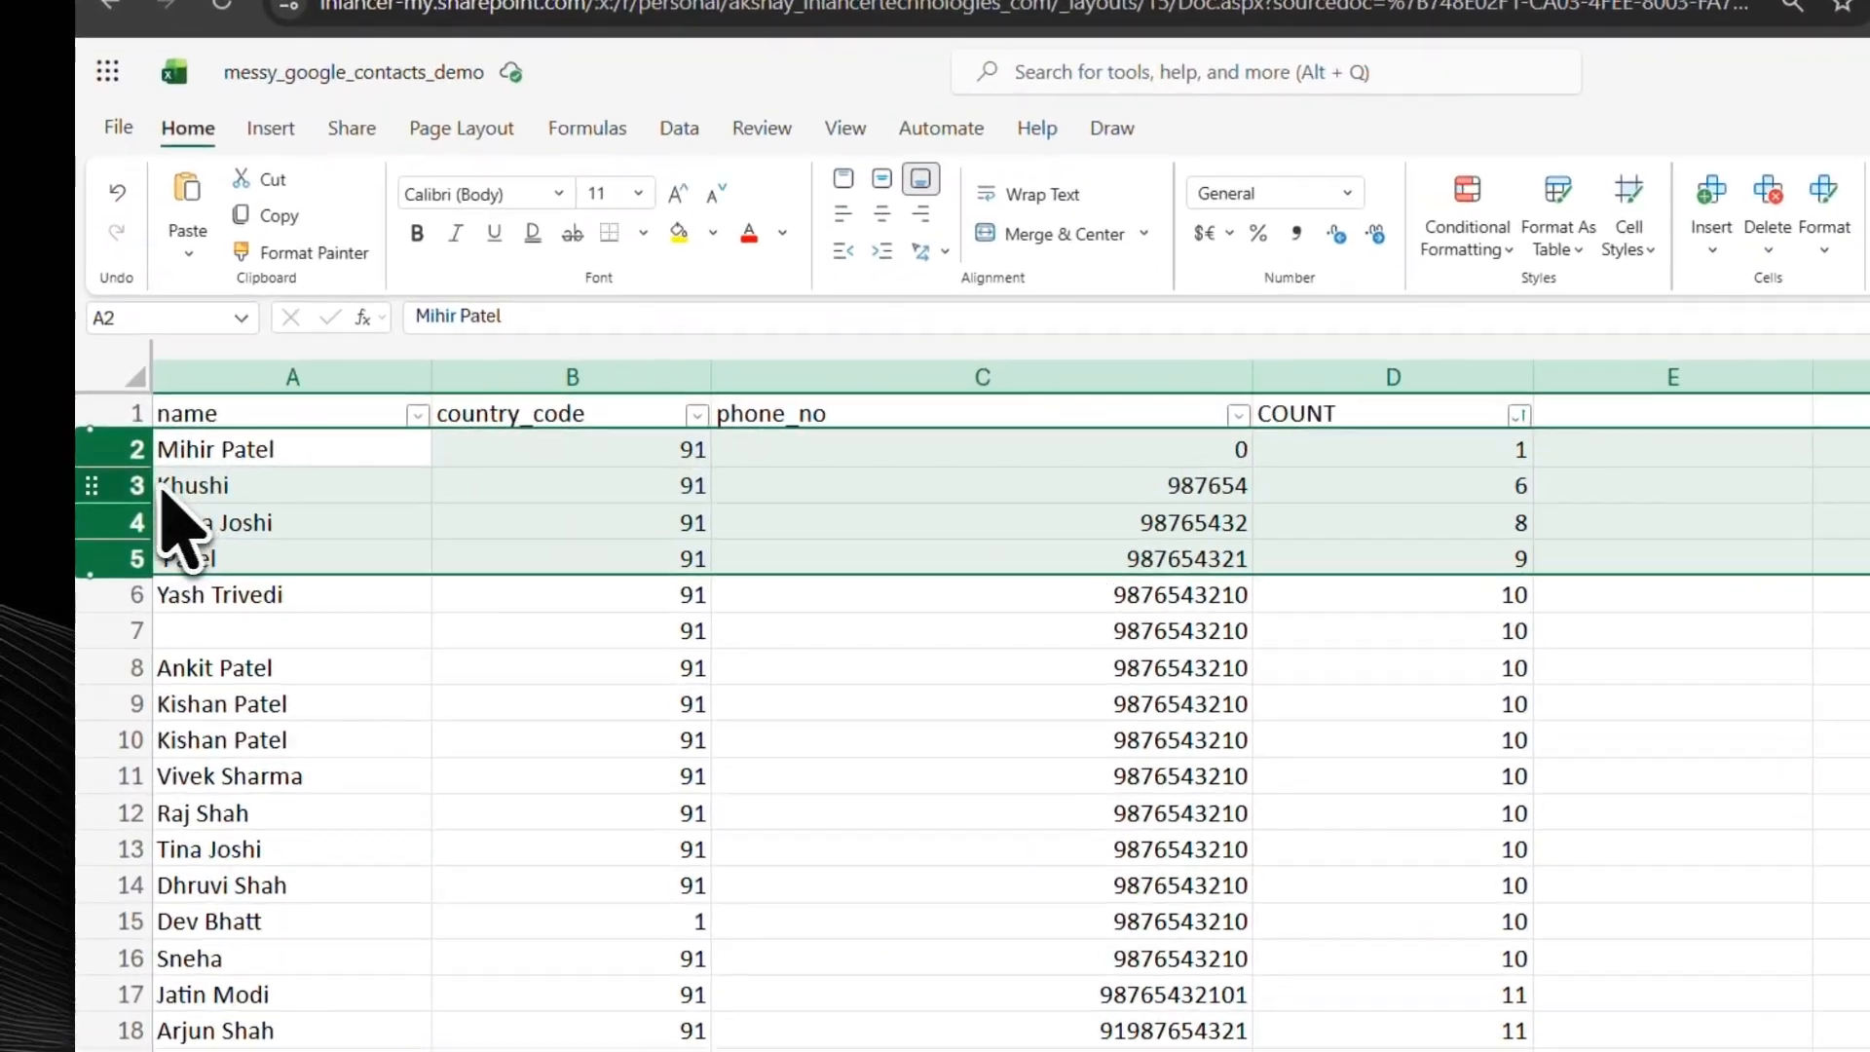
pyautogui.rightClick(117, 489)
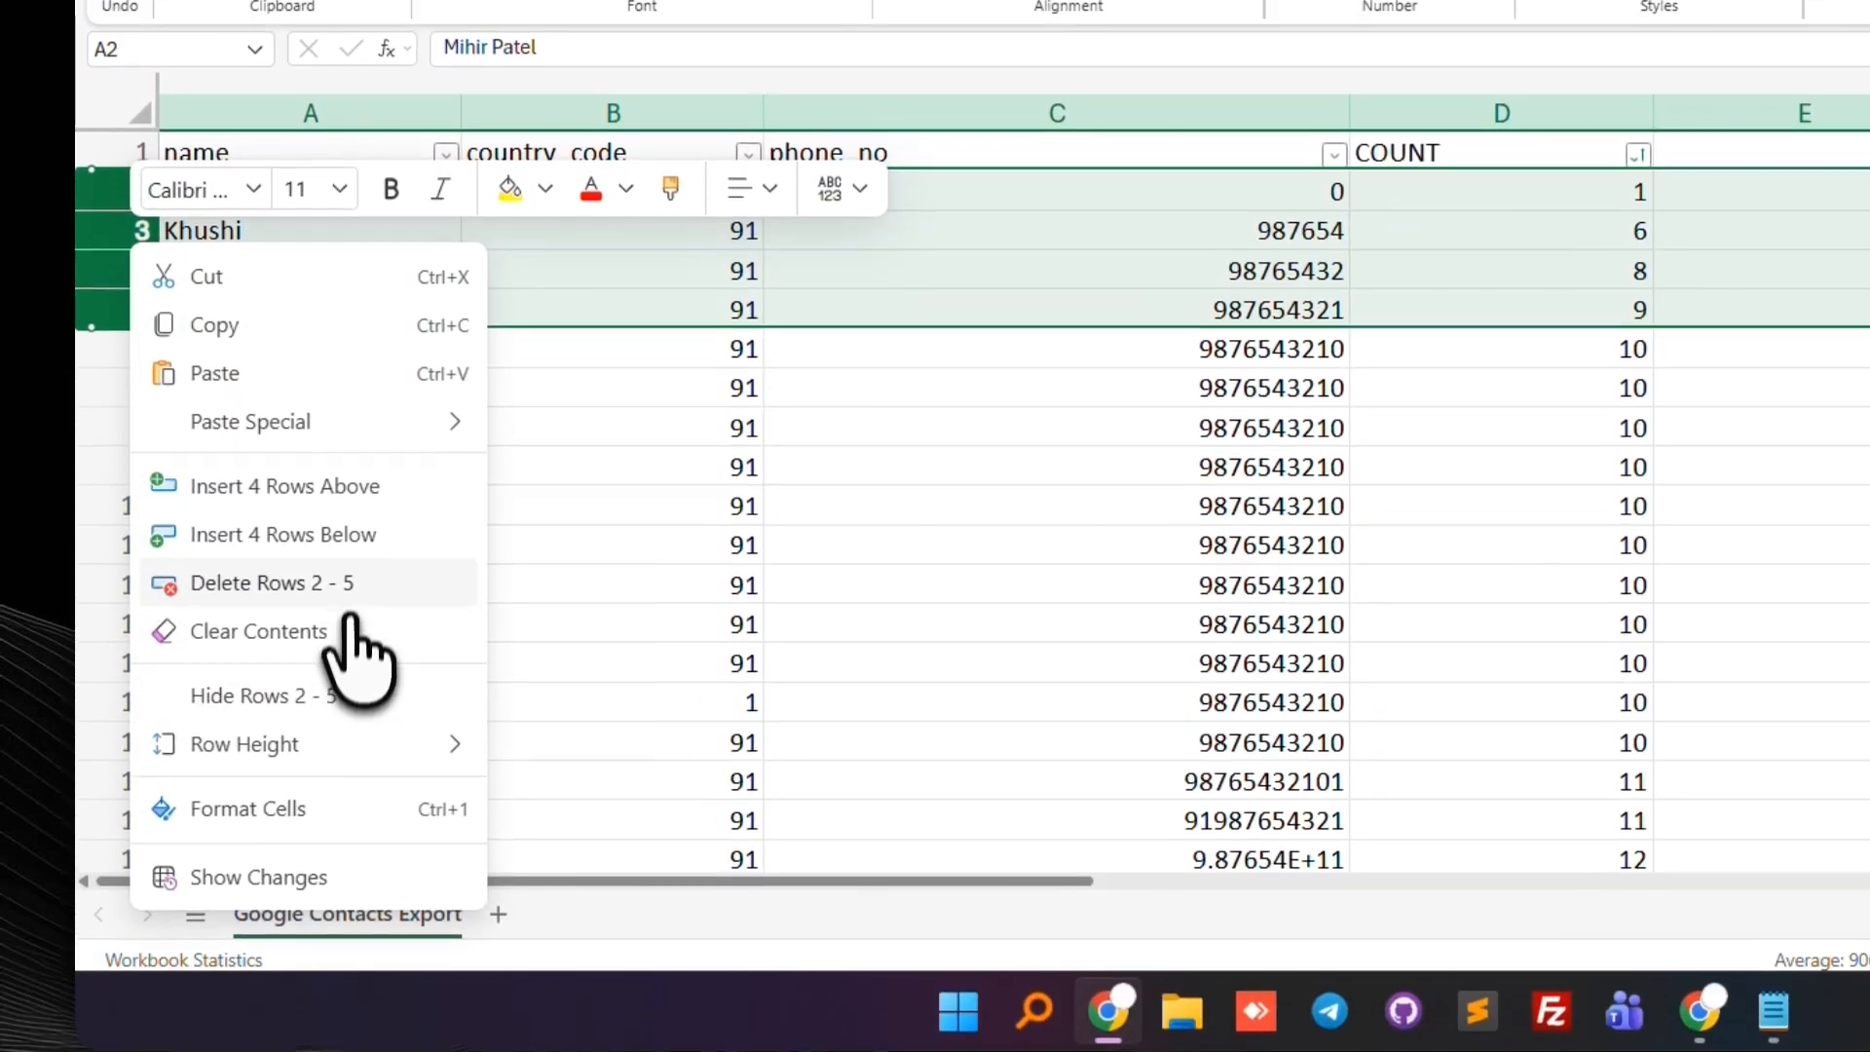
pyautogui.click(292, 635)
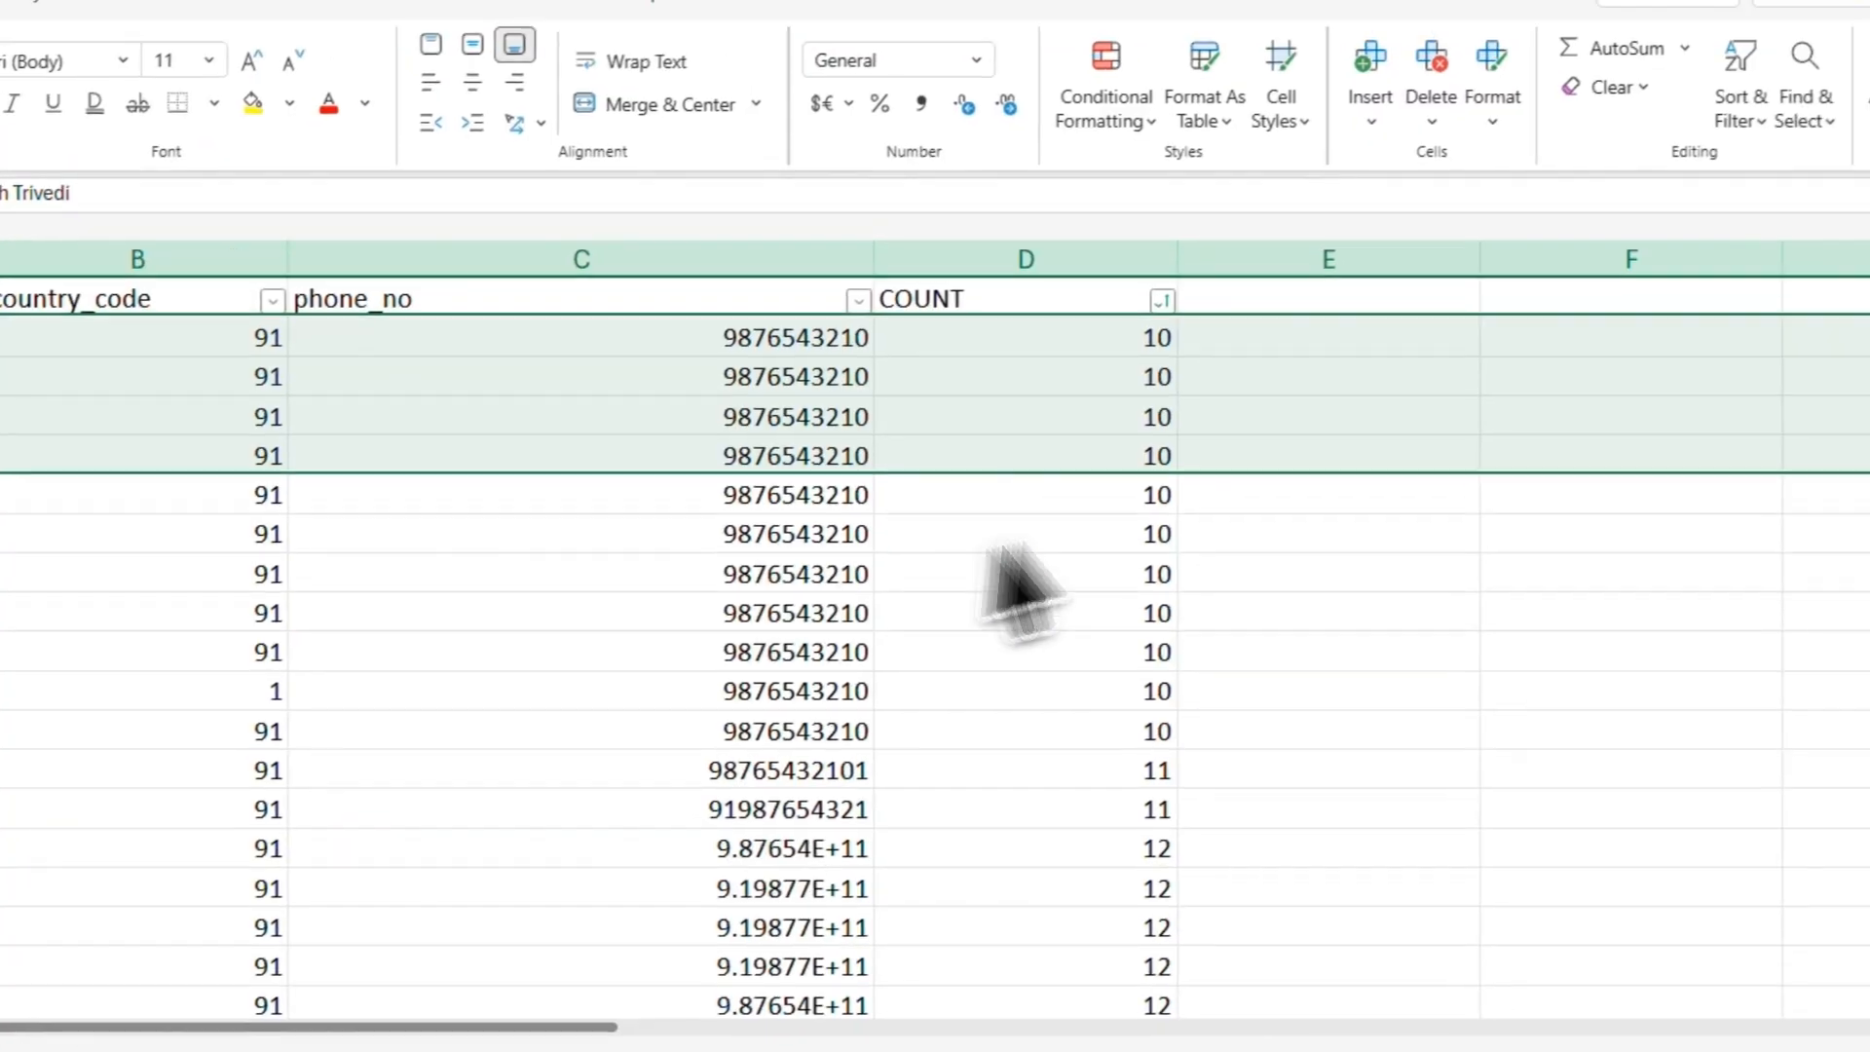
pyautogui.click(1149, 645)
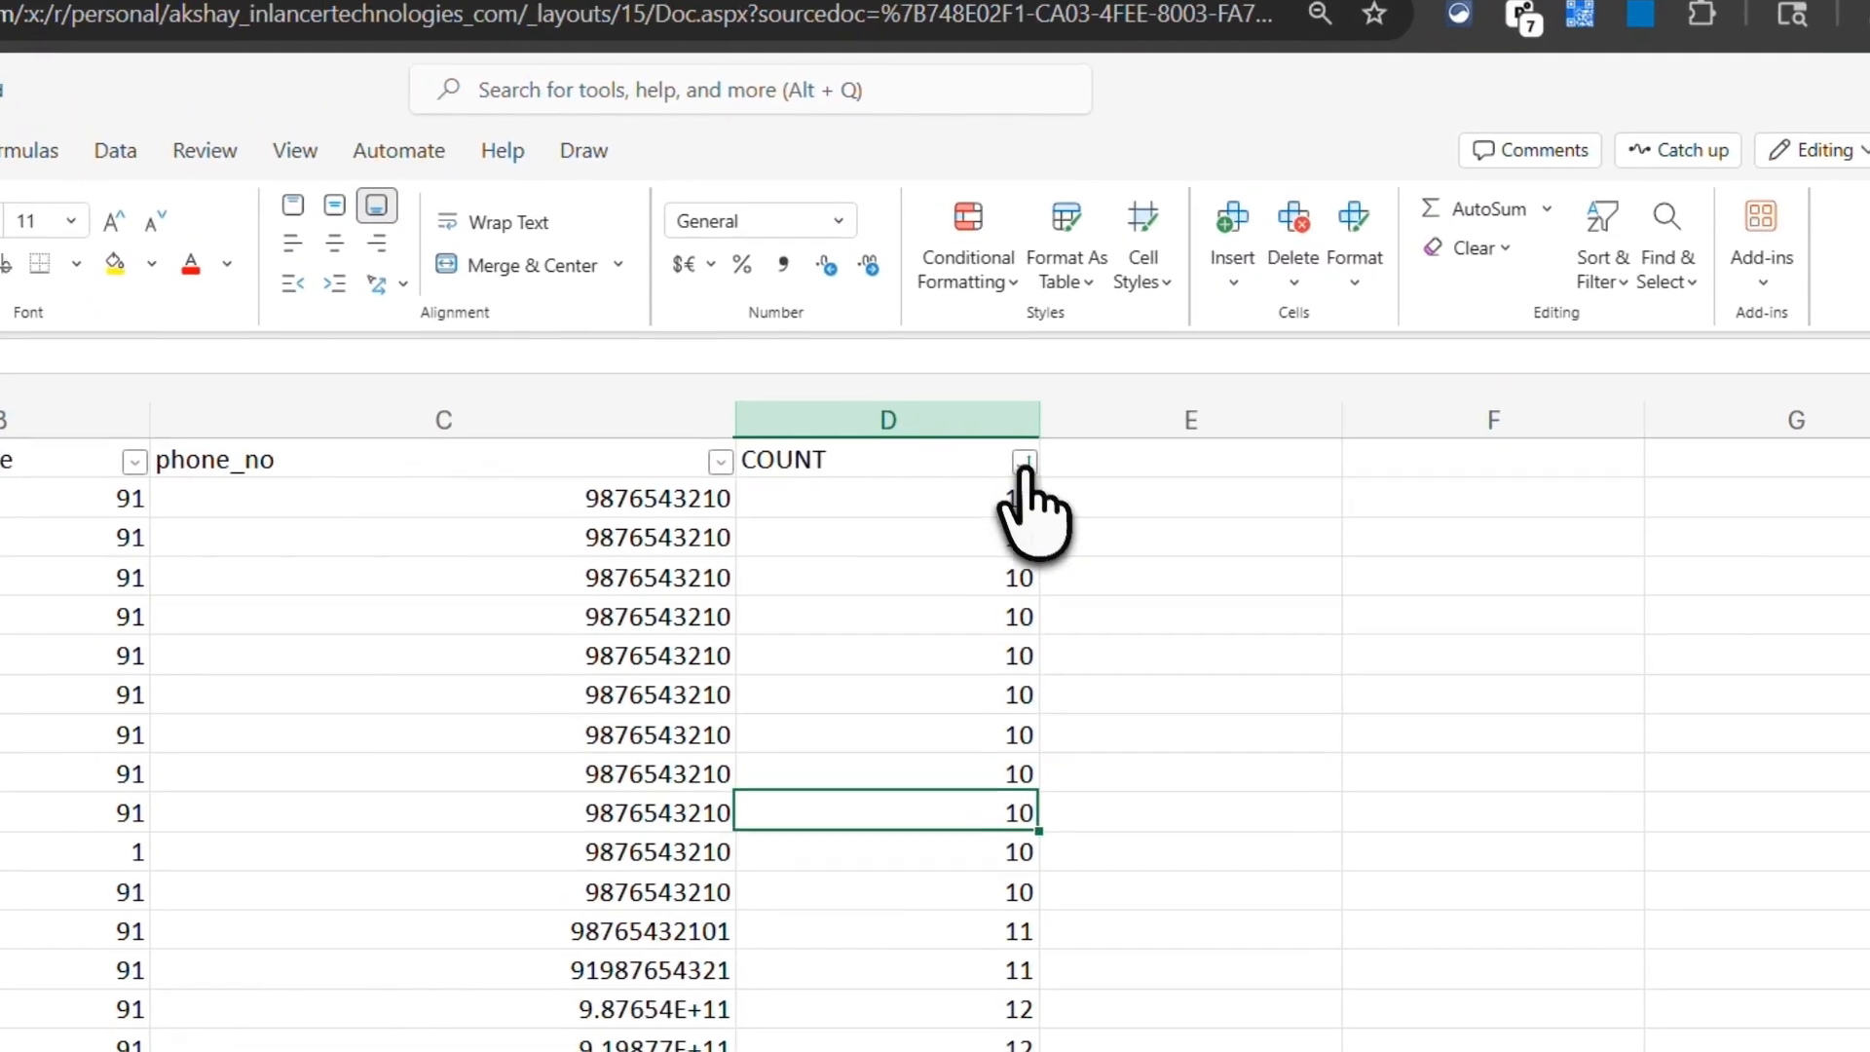
# - Sort the contacts by COUNT from largest to smallest and inspect the phone numbers longer than 10 digits
pyautogui.click(1161, 300)
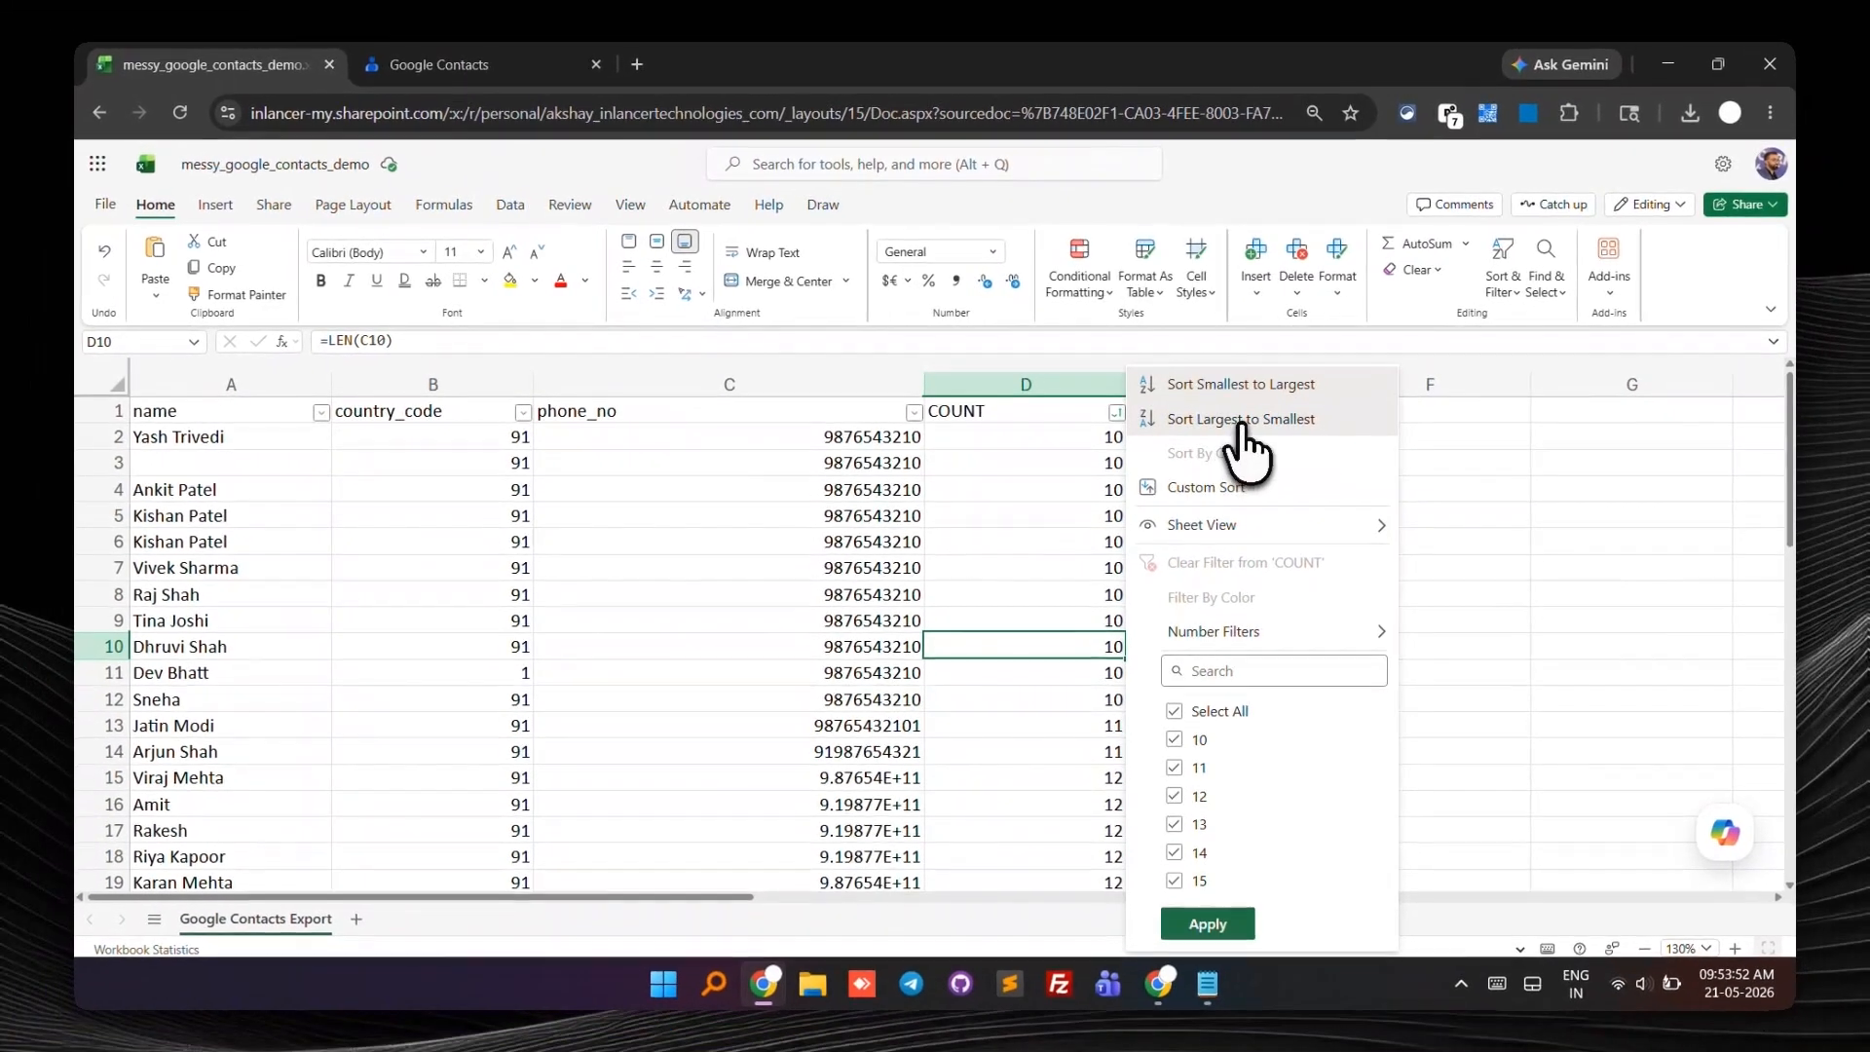
pyautogui.click(1207, 462)
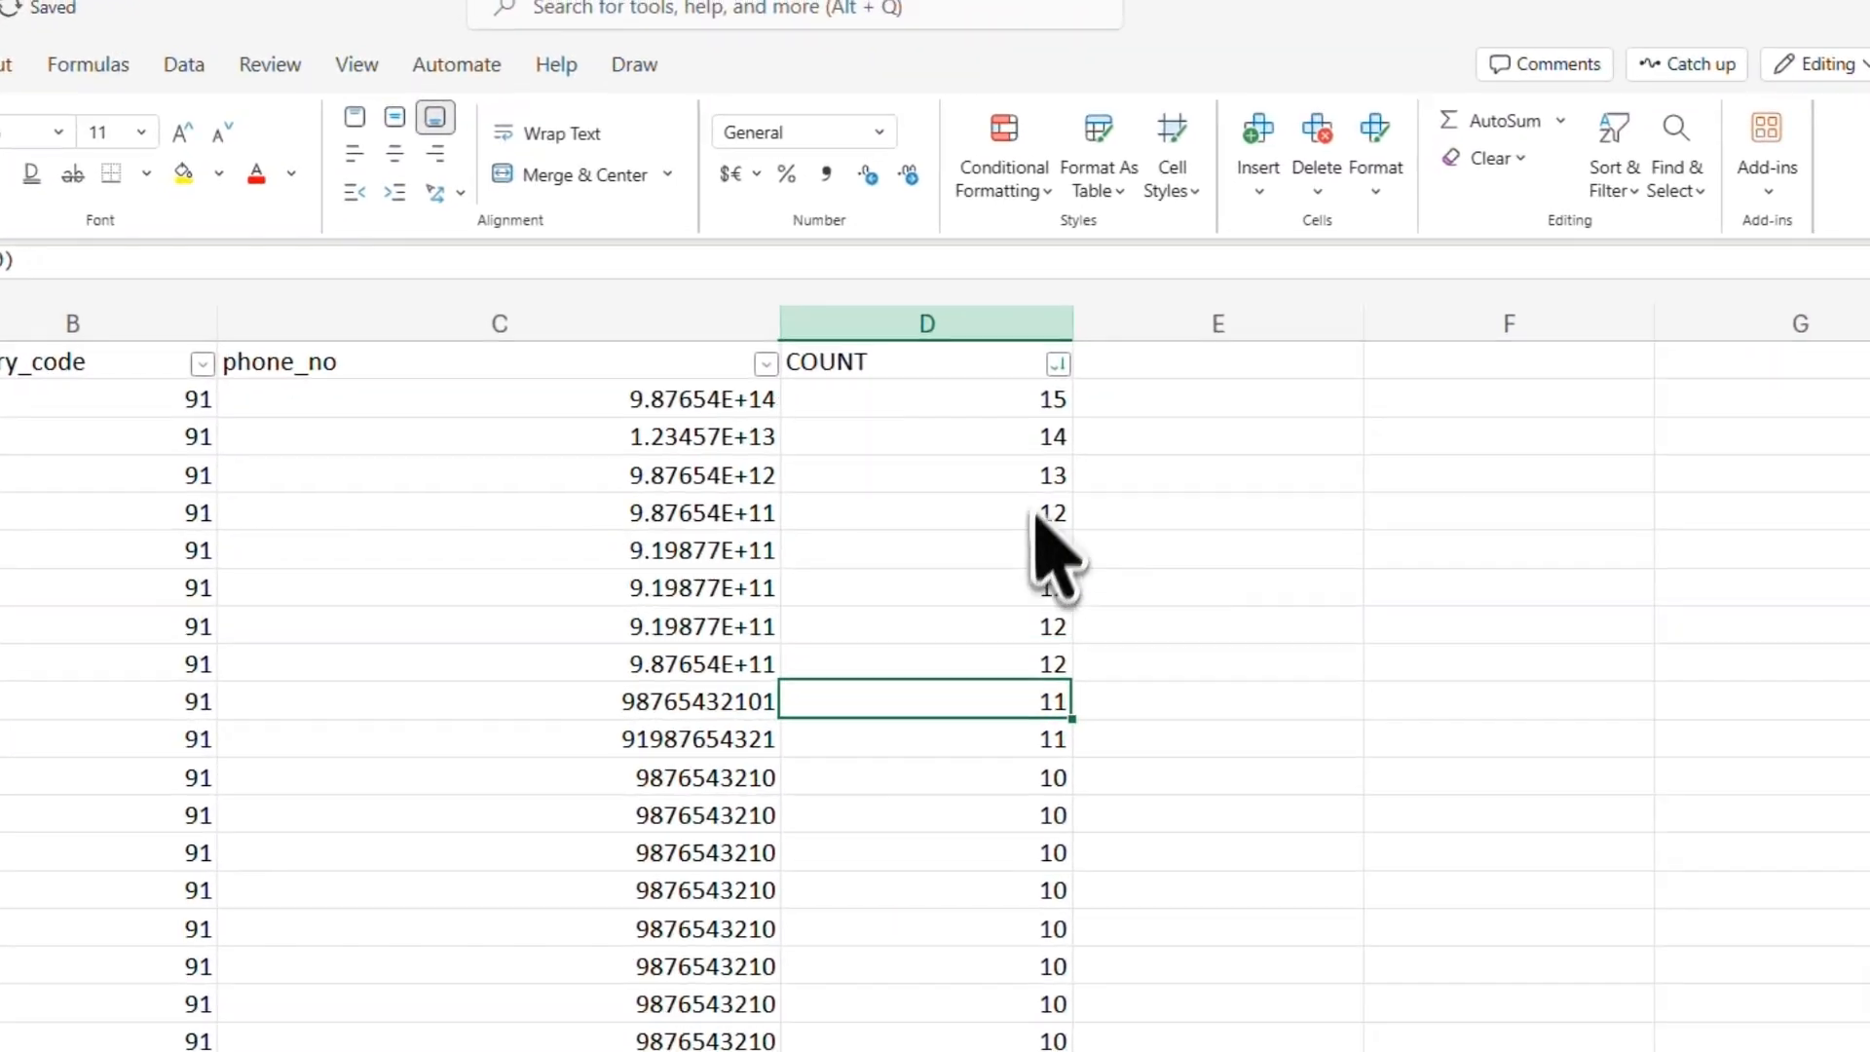
pyautogui.moveTo(1046, 407); pyautogui.dragTo(1039, 666)
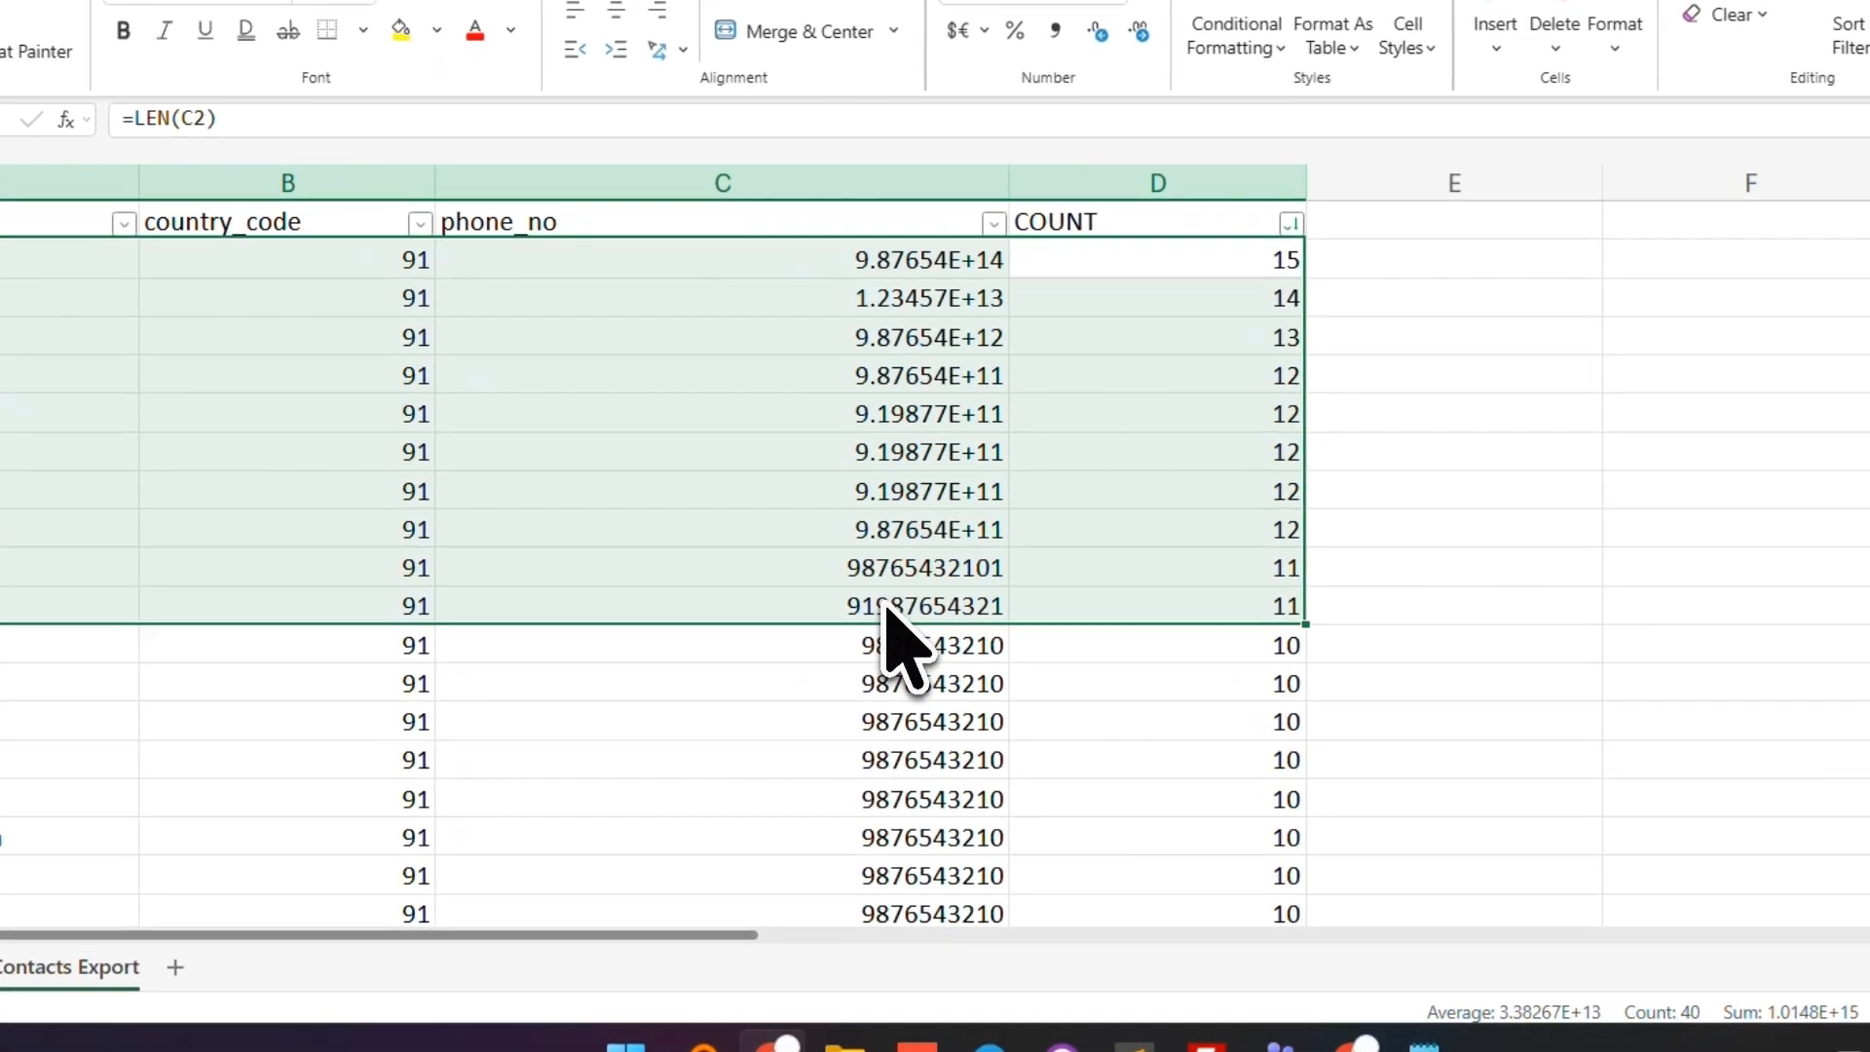
pyautogui.doubleClick(848, 672)
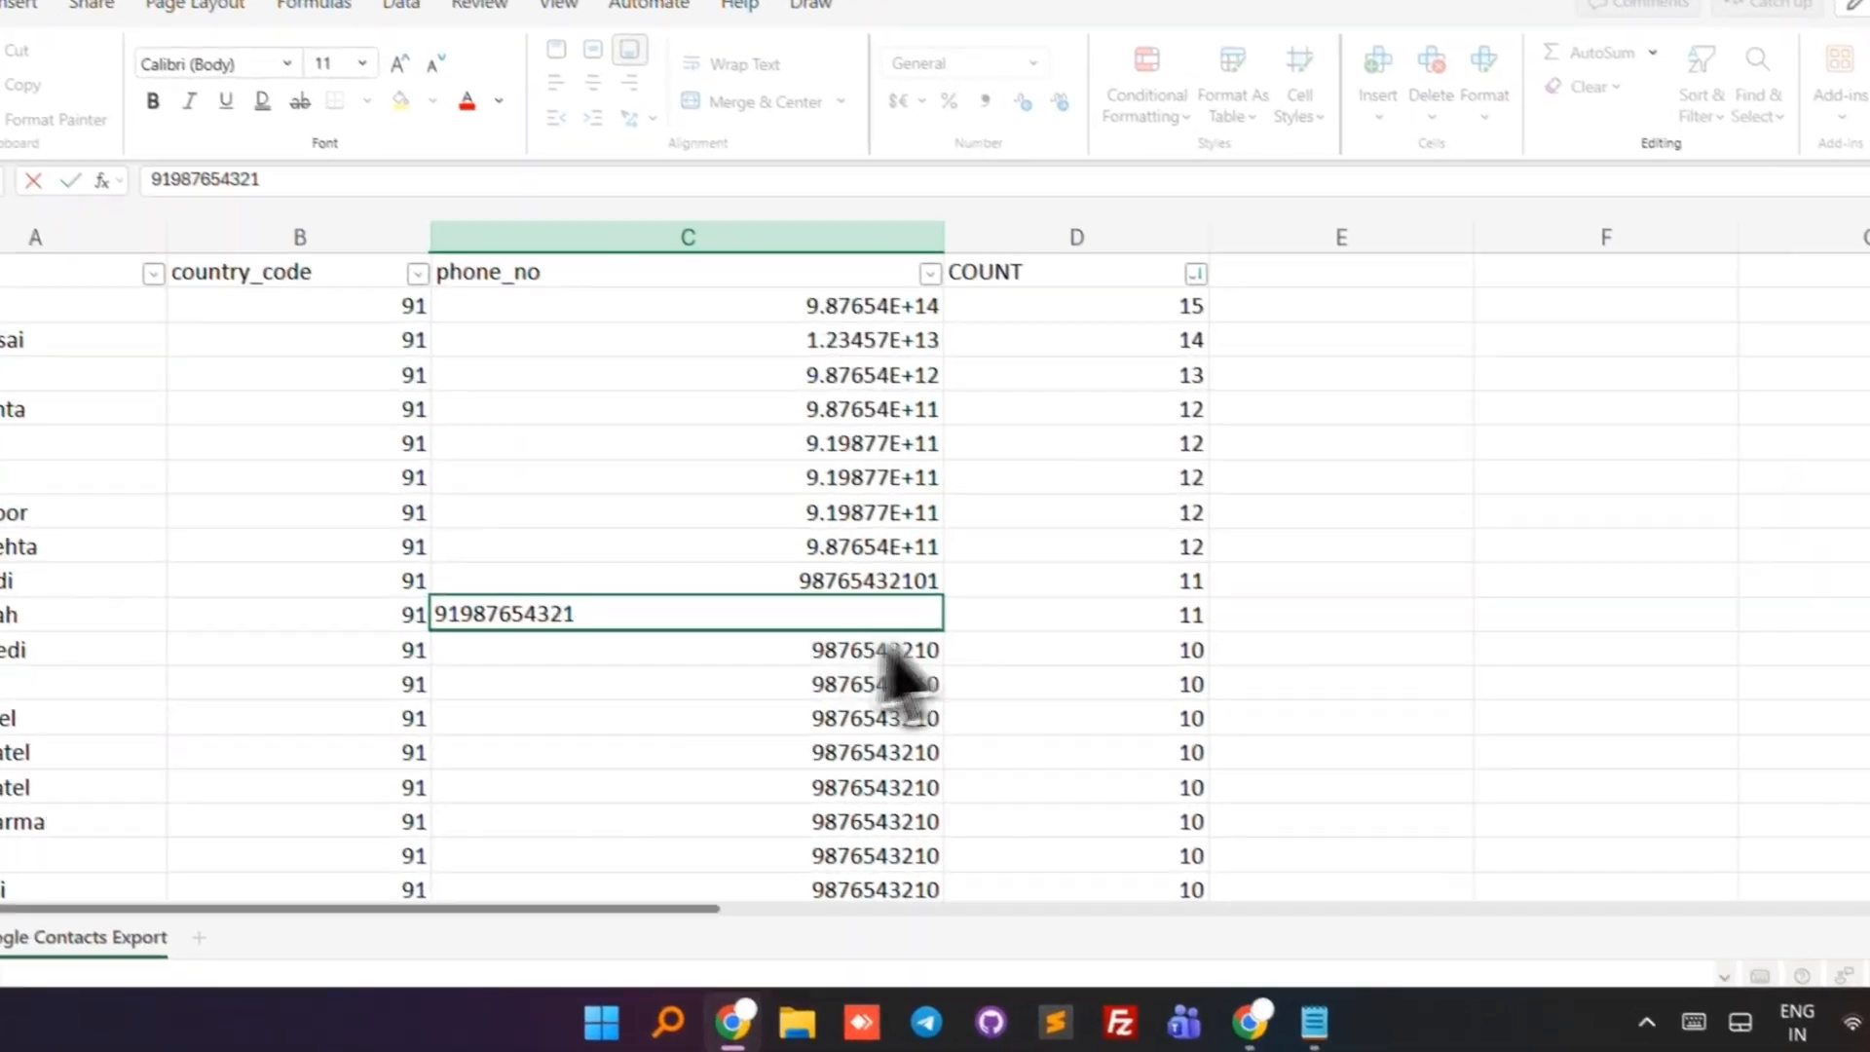
pyautogui.click(995, 671)
pyautogui.click(883, 670)
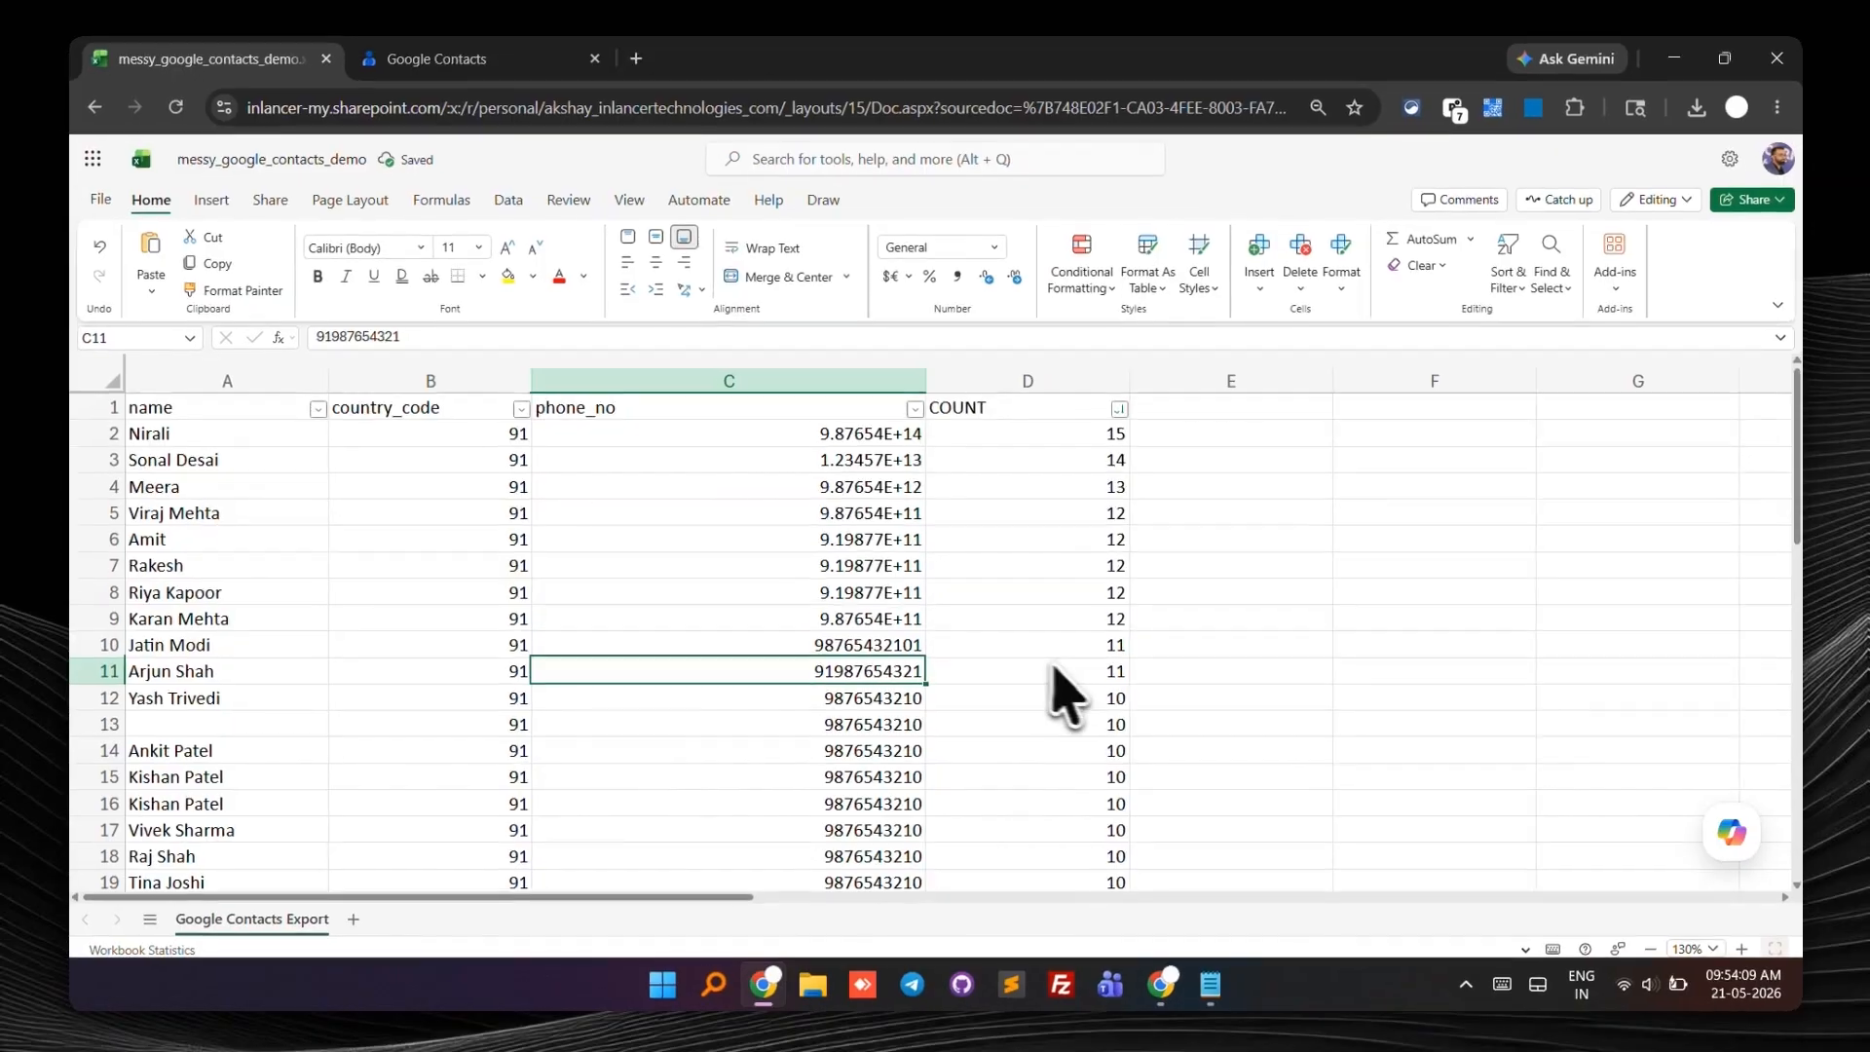
# - Delete rows 2 to 11, the contacts with more than 10 digits, and review the remaining rows
pyautogui.moveTo(1104, 673); pyautogui.dragTo(33, 450)
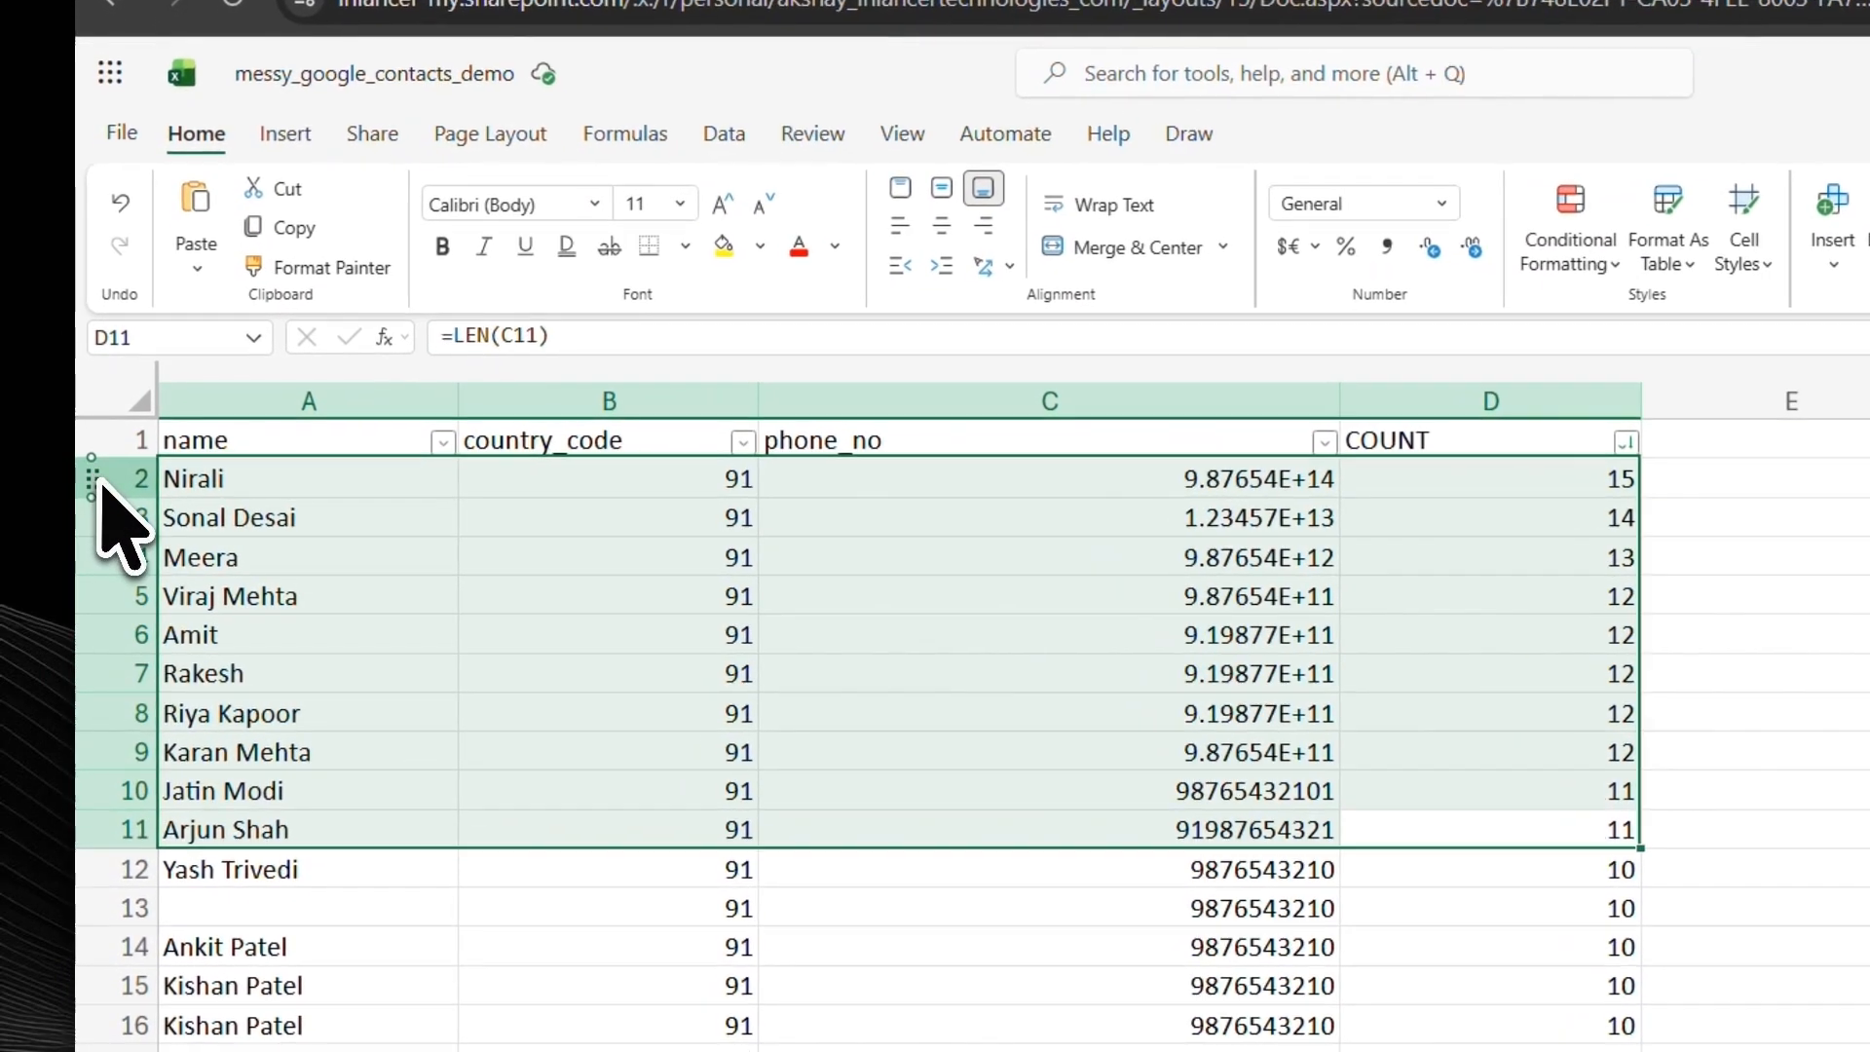
pyautogui.click(95, 436)
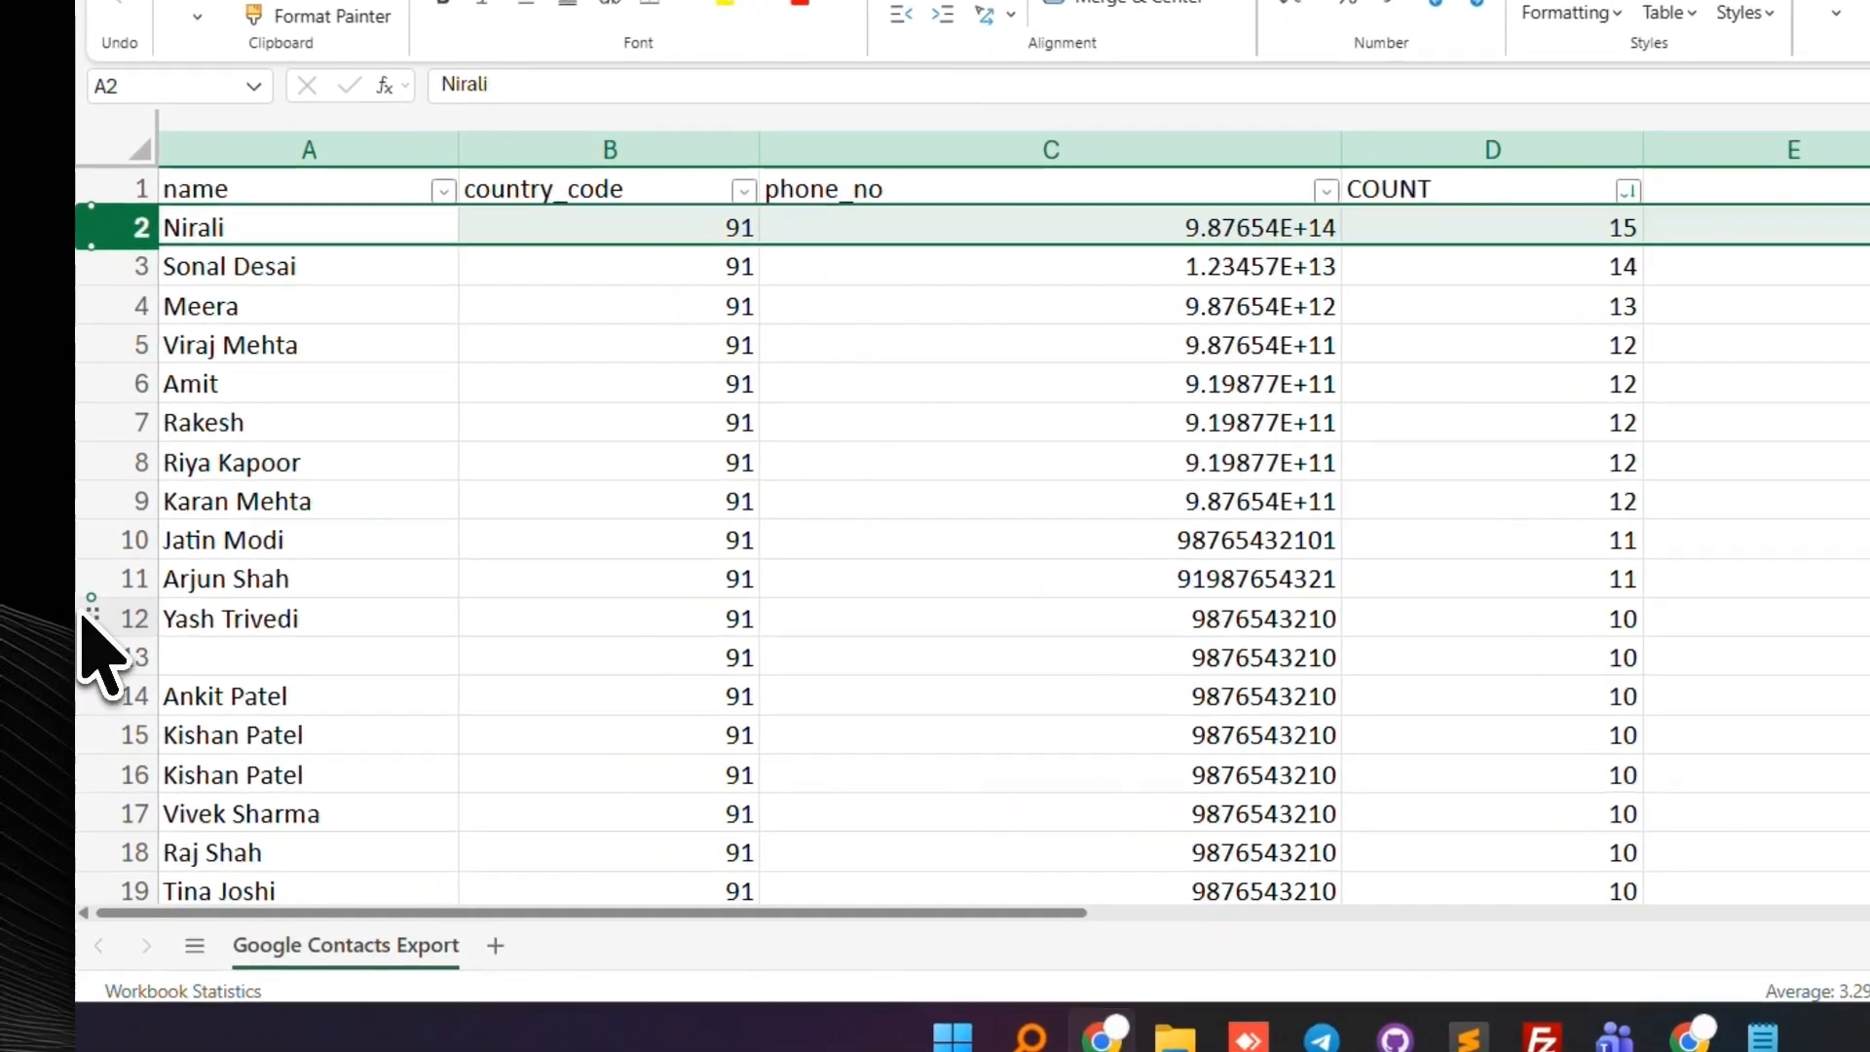
pyautogui.click(97, 624)
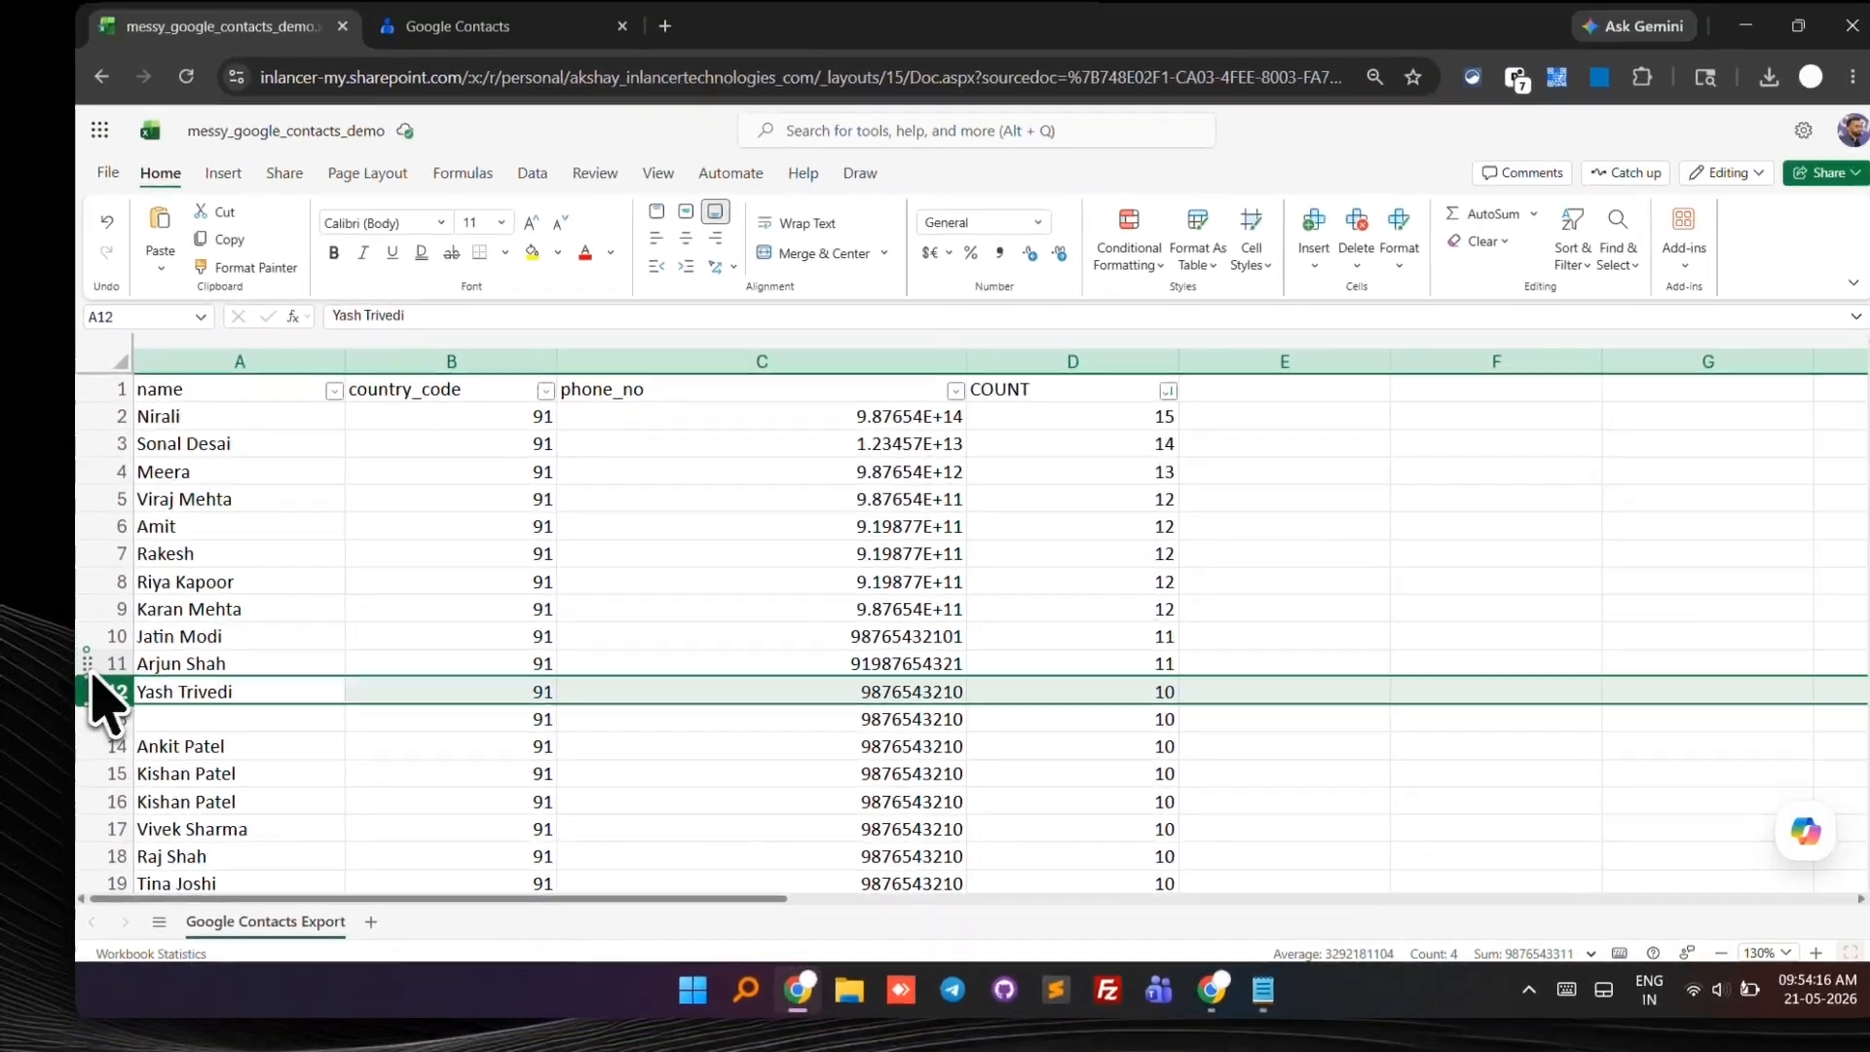
pyautogui.click(97, 587)
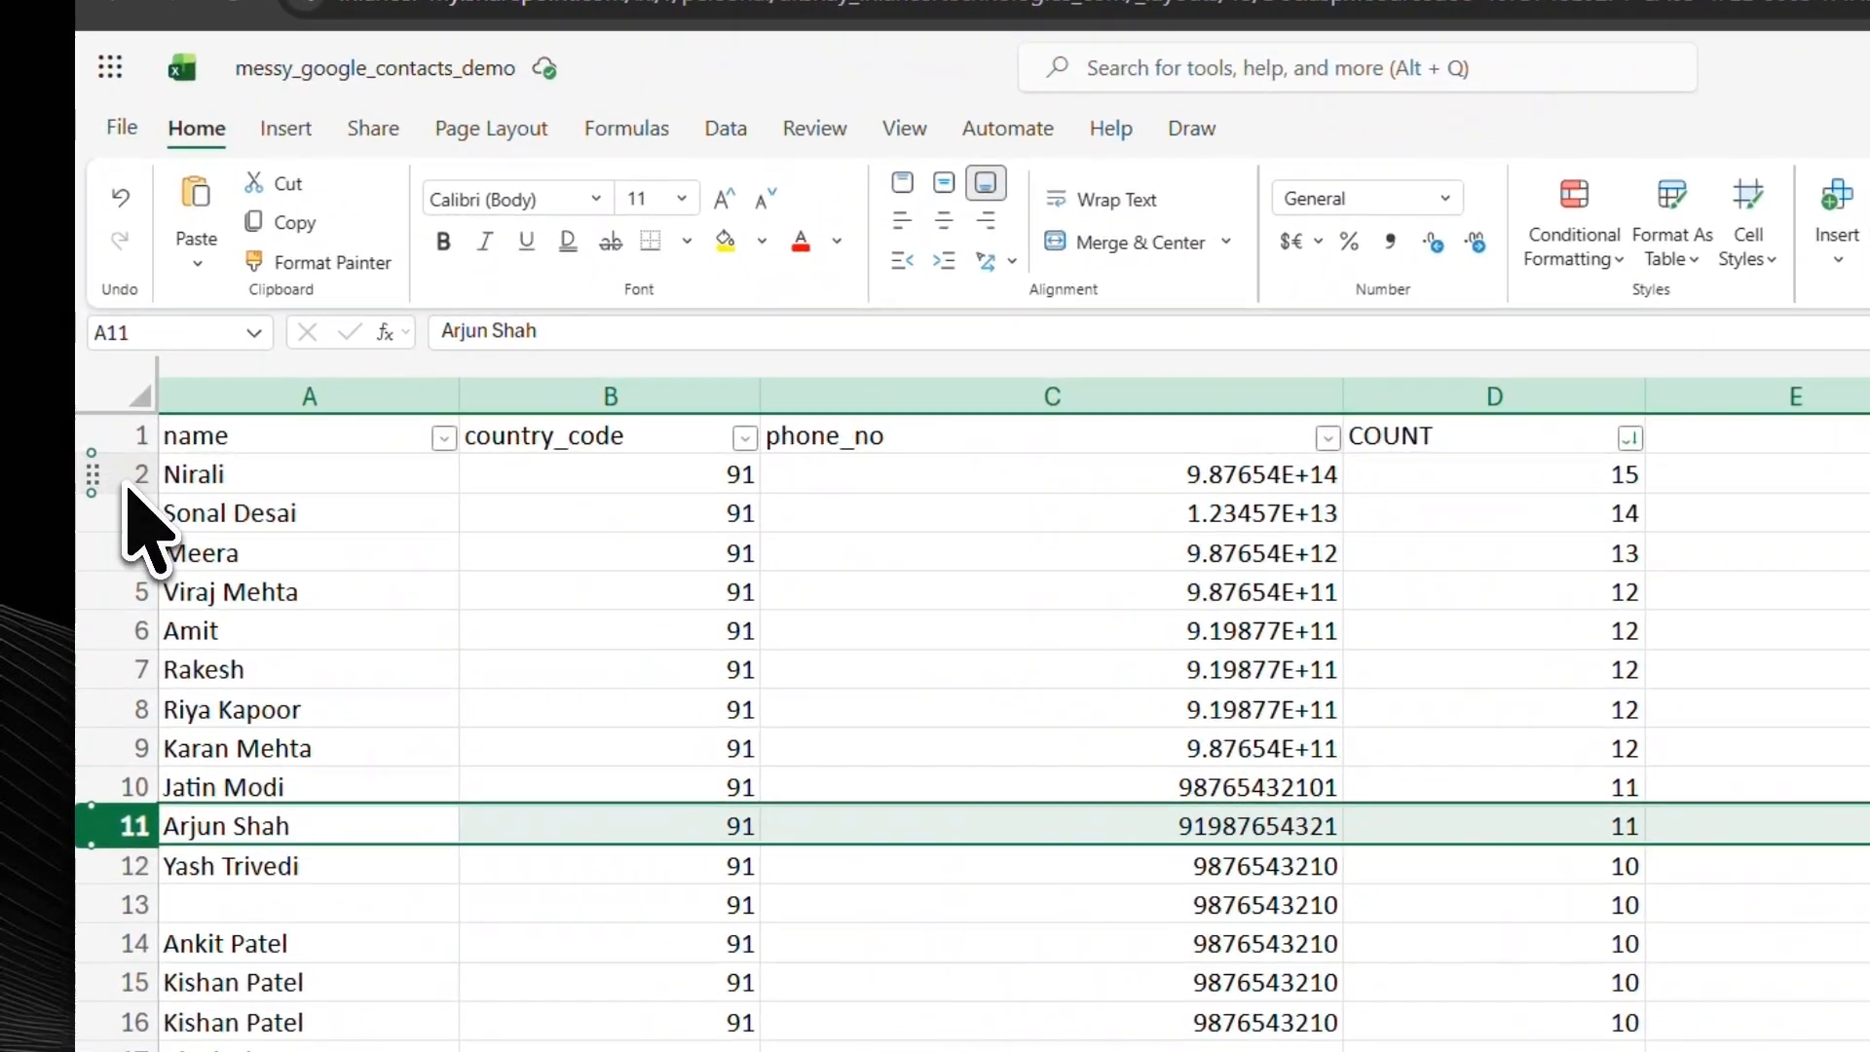
pyautogui.keyDown('shift'); pyautogui.click(113, 435); pyautogui.keyUp('shift')
pyautogui.rightClick(130, 482)
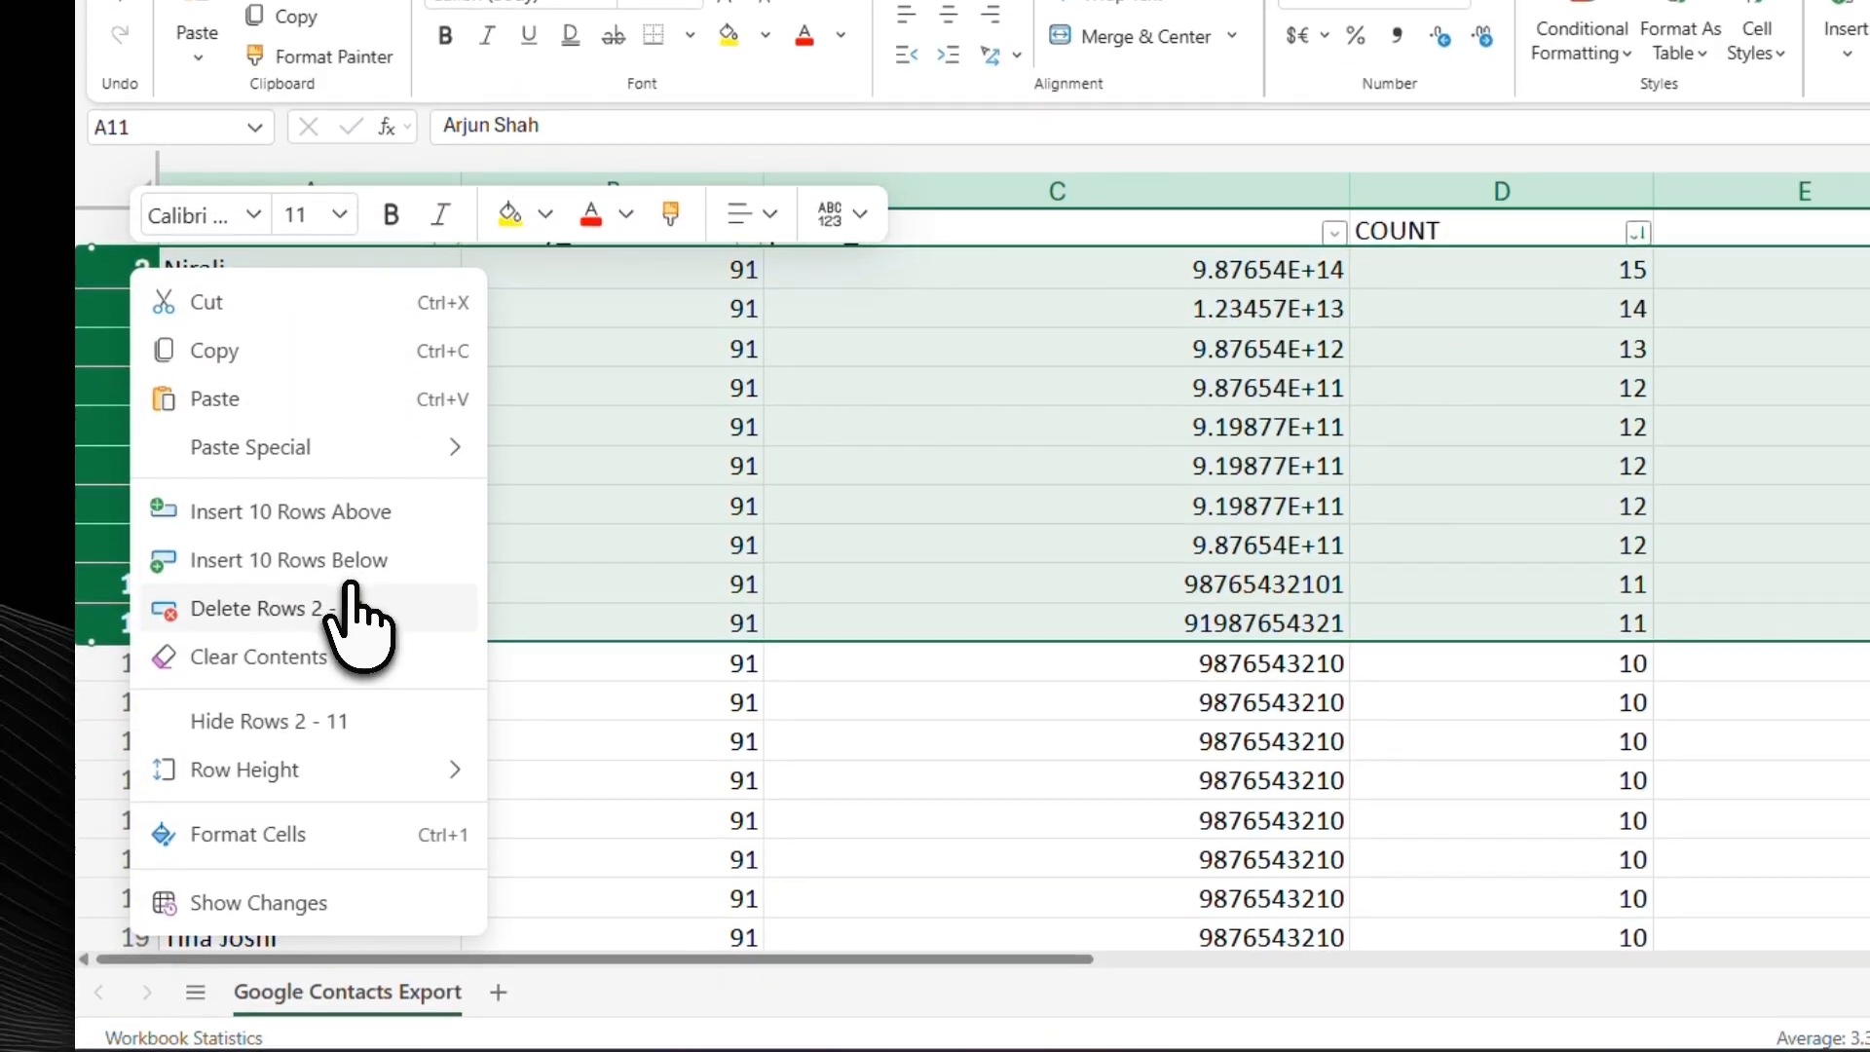
pyautogui.click(336, 820)
pyautogui.moveTo(1374, 347); pyautogui.dragTo(1351, 663)
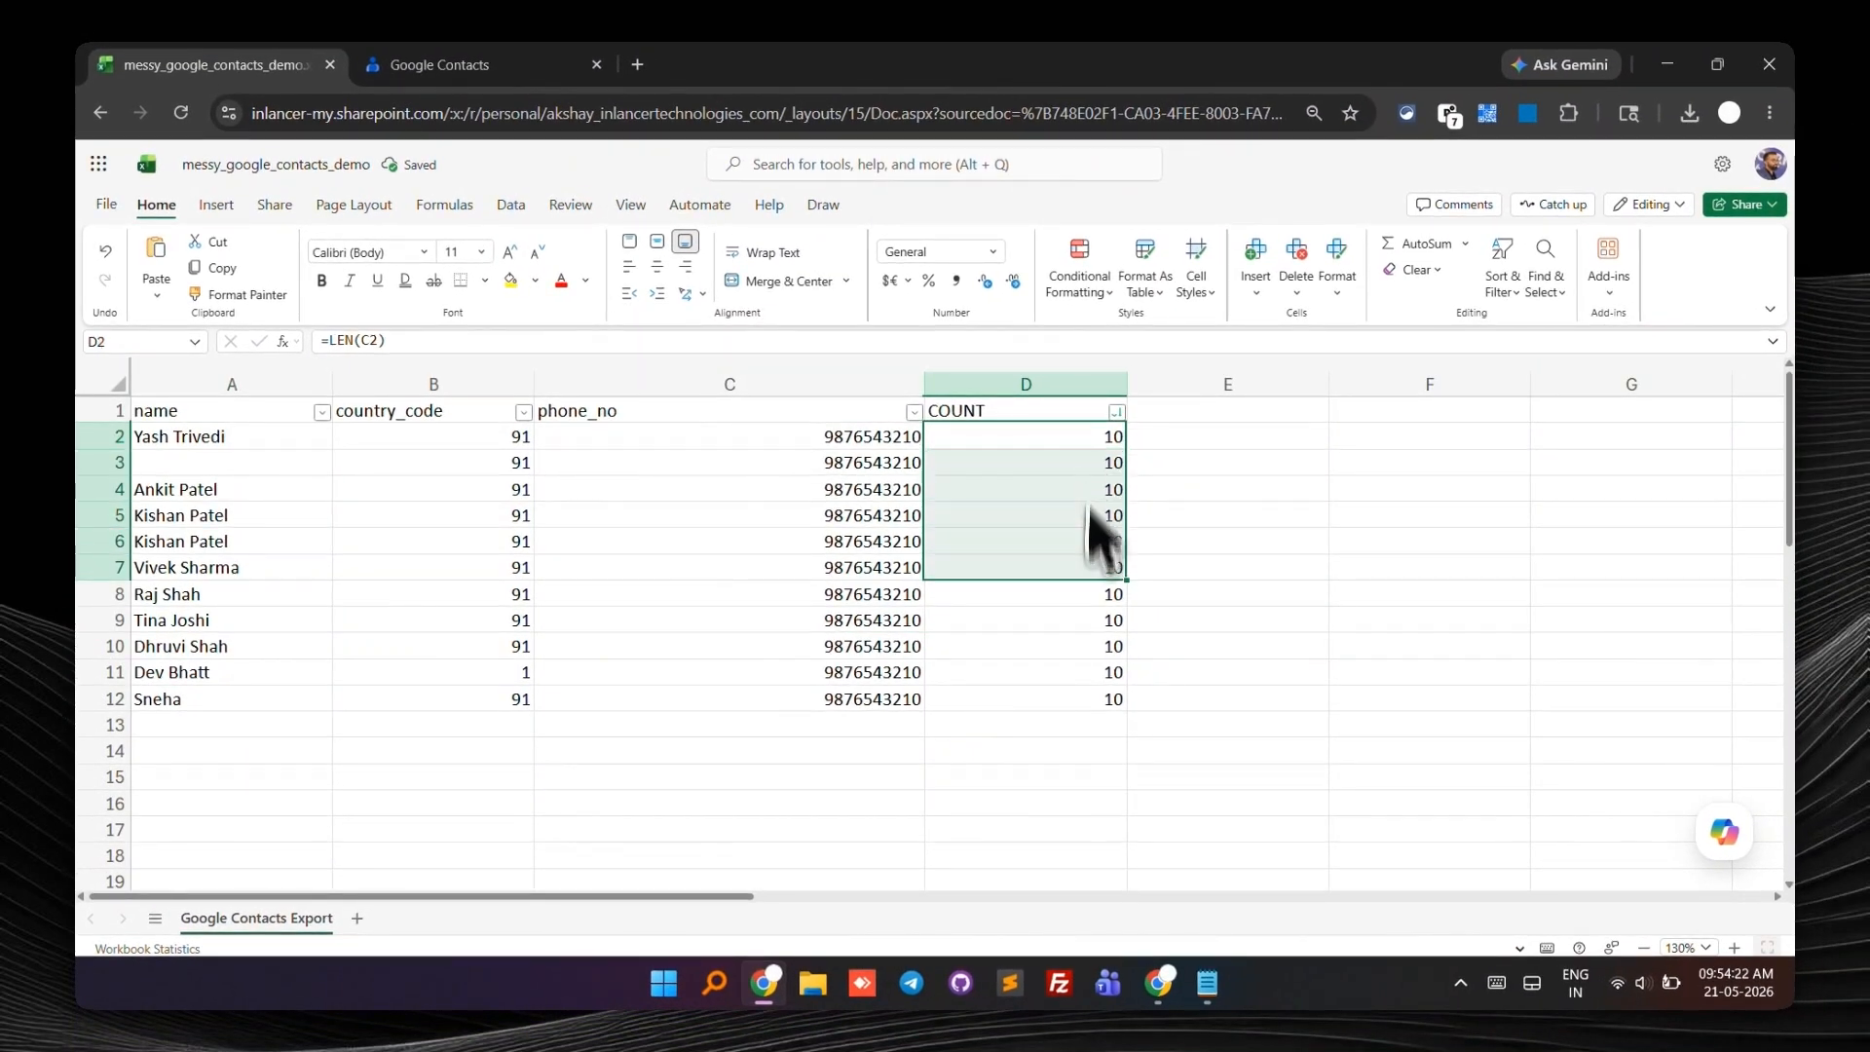
pyautogui.moveTo(1072, 668); pyautogui.dragTo(223, 685)
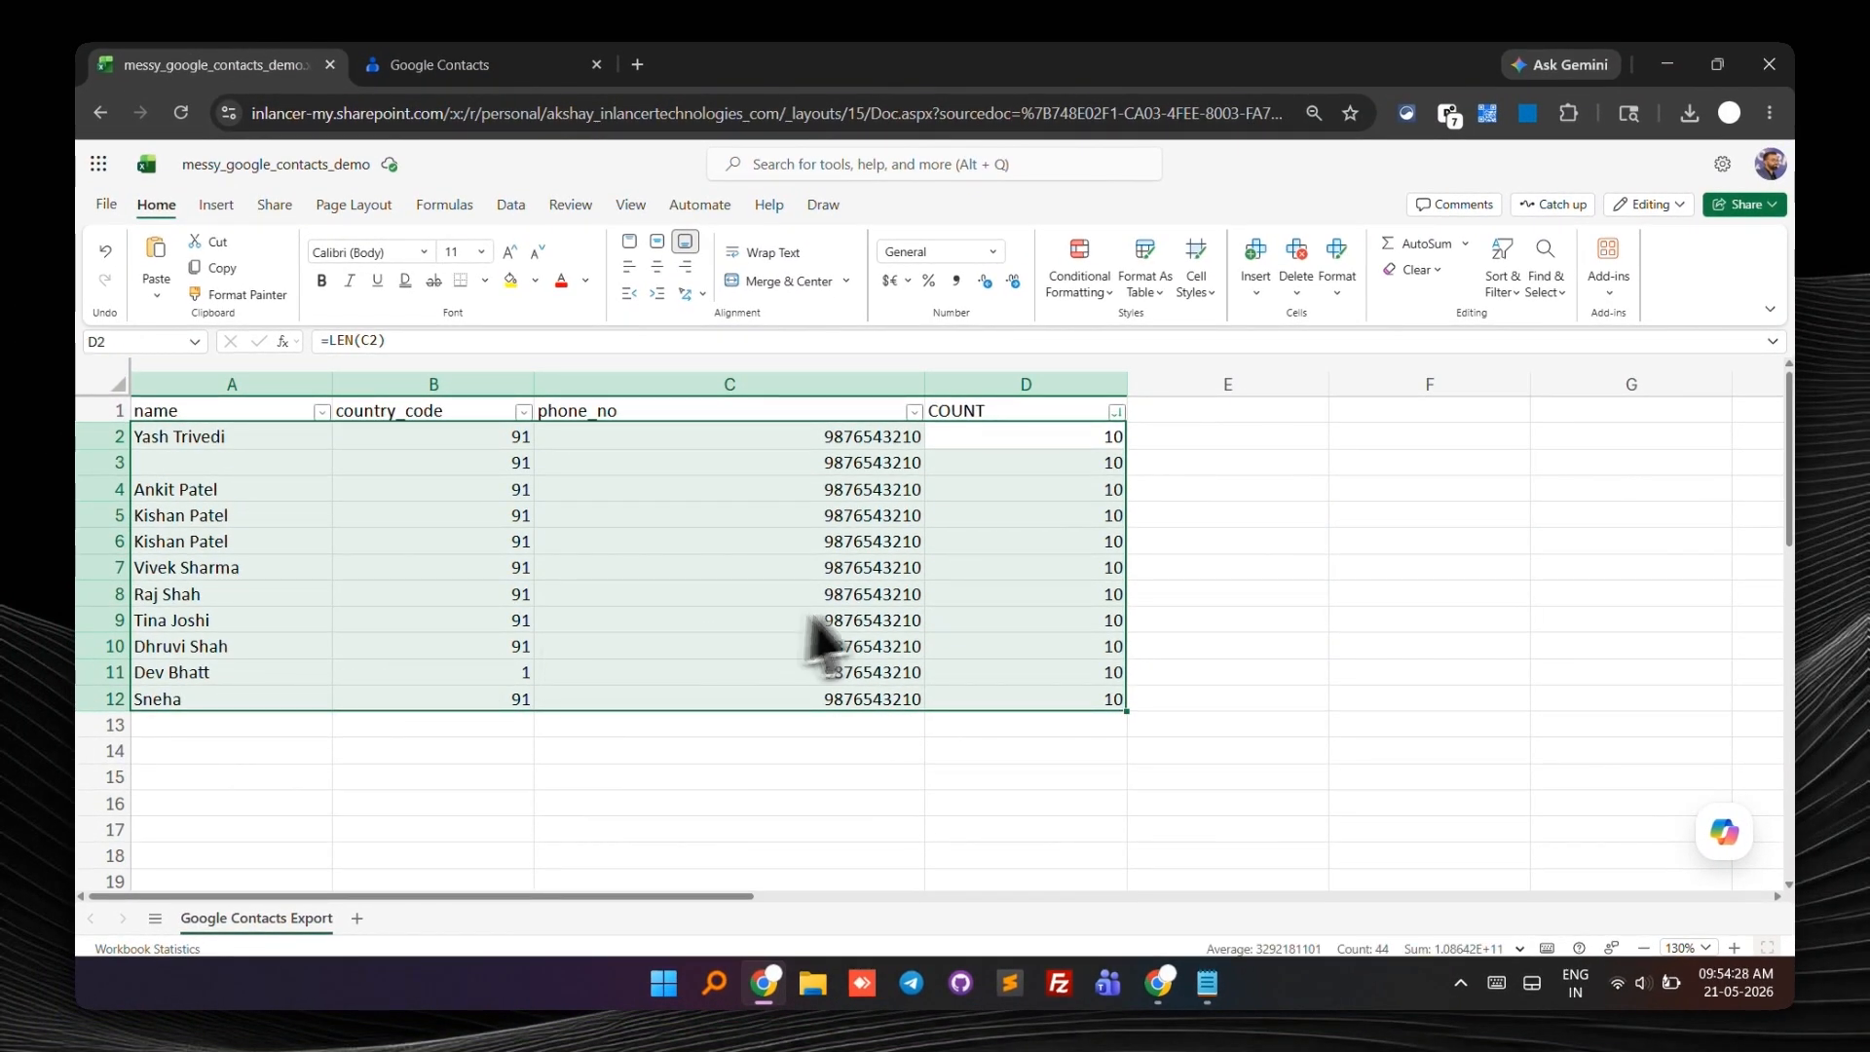
pyautogui.moveTo(814, 438); pyautogui.dragTo(791, 687)
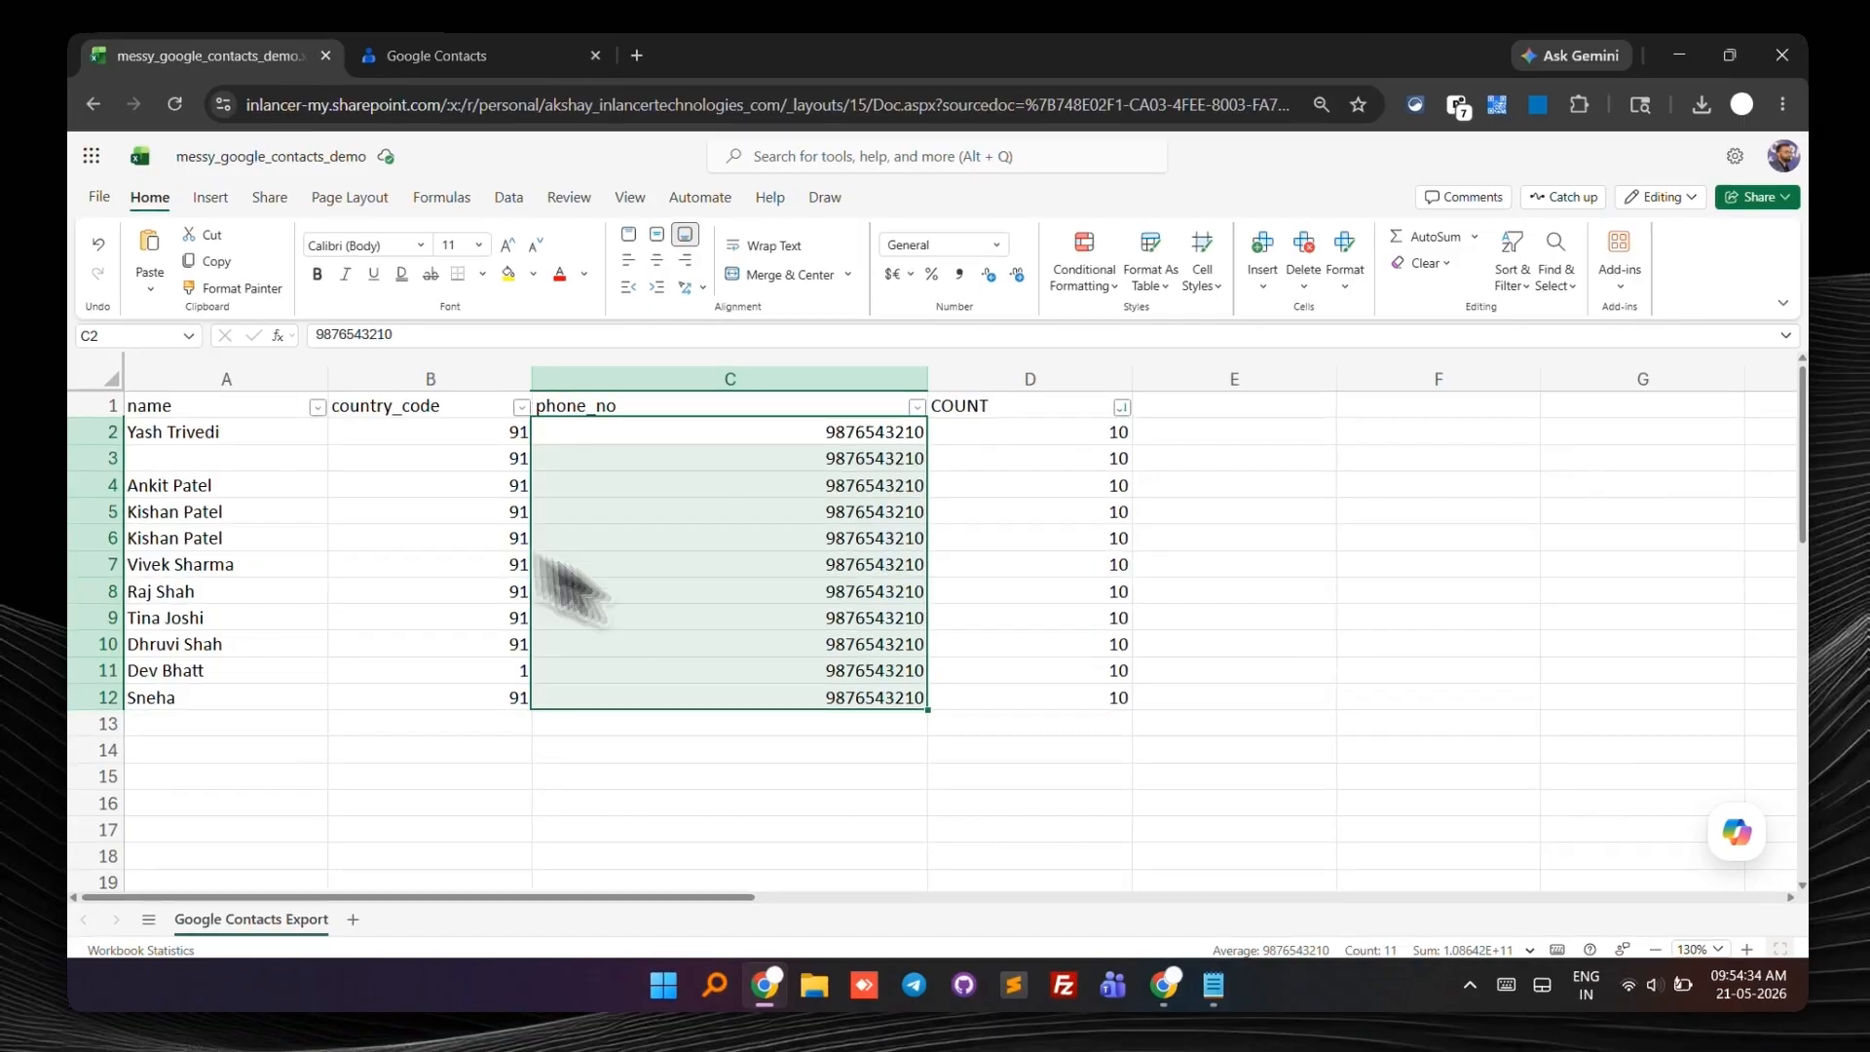
# - Sort the contacts by name from Z to A
pyautogui.click(164, 395)
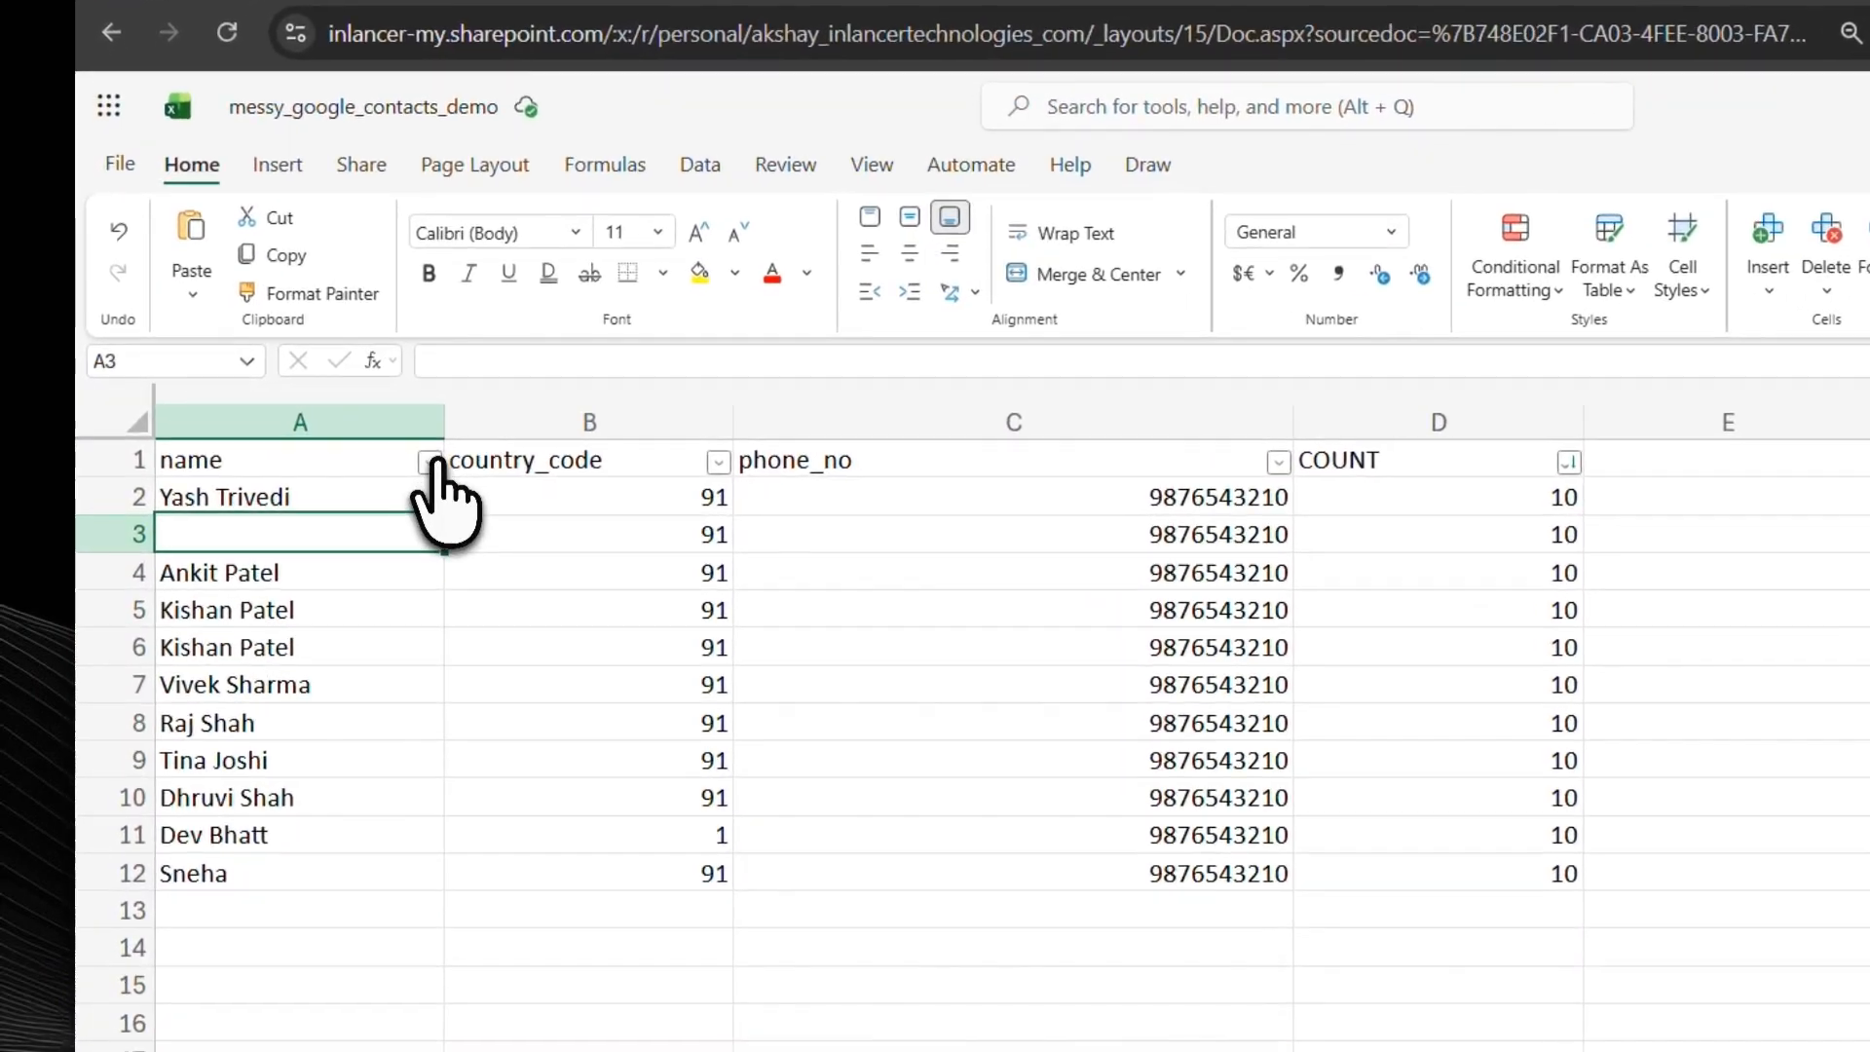
pyautogui.click(347, 424)
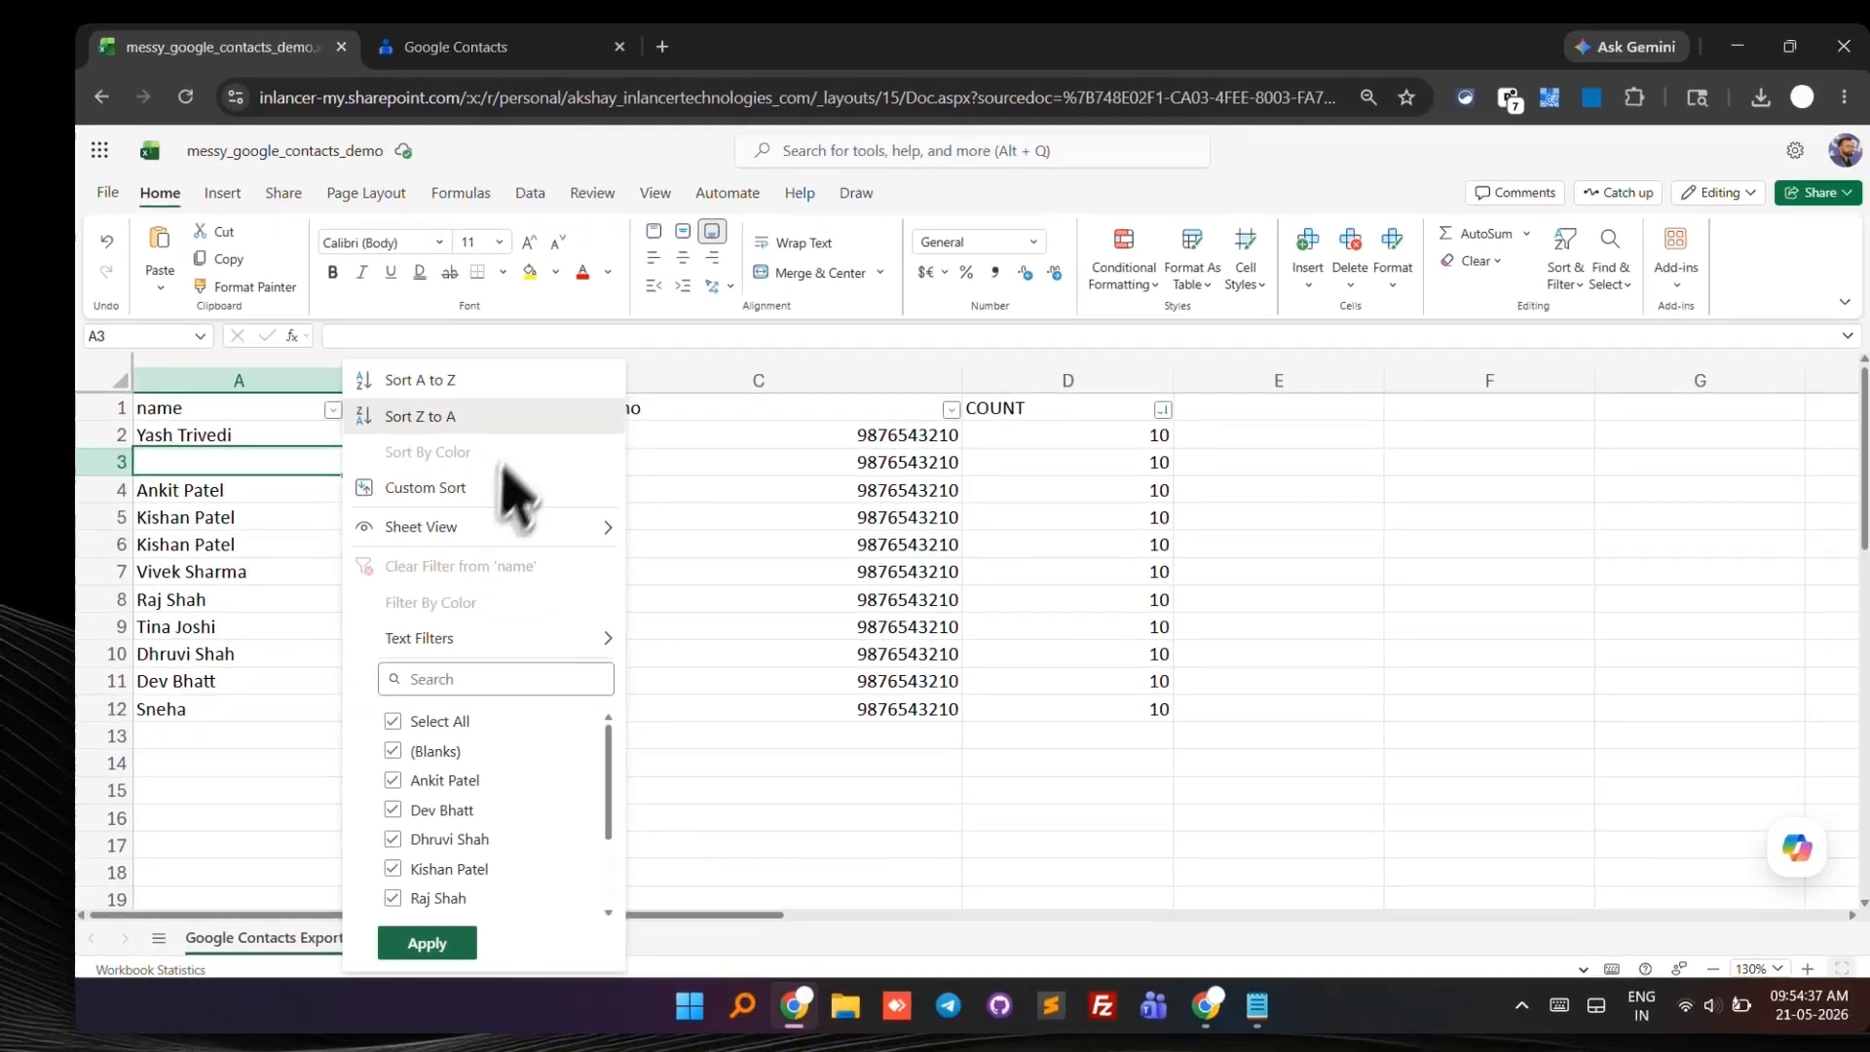
pyautogui.click(526, 417)
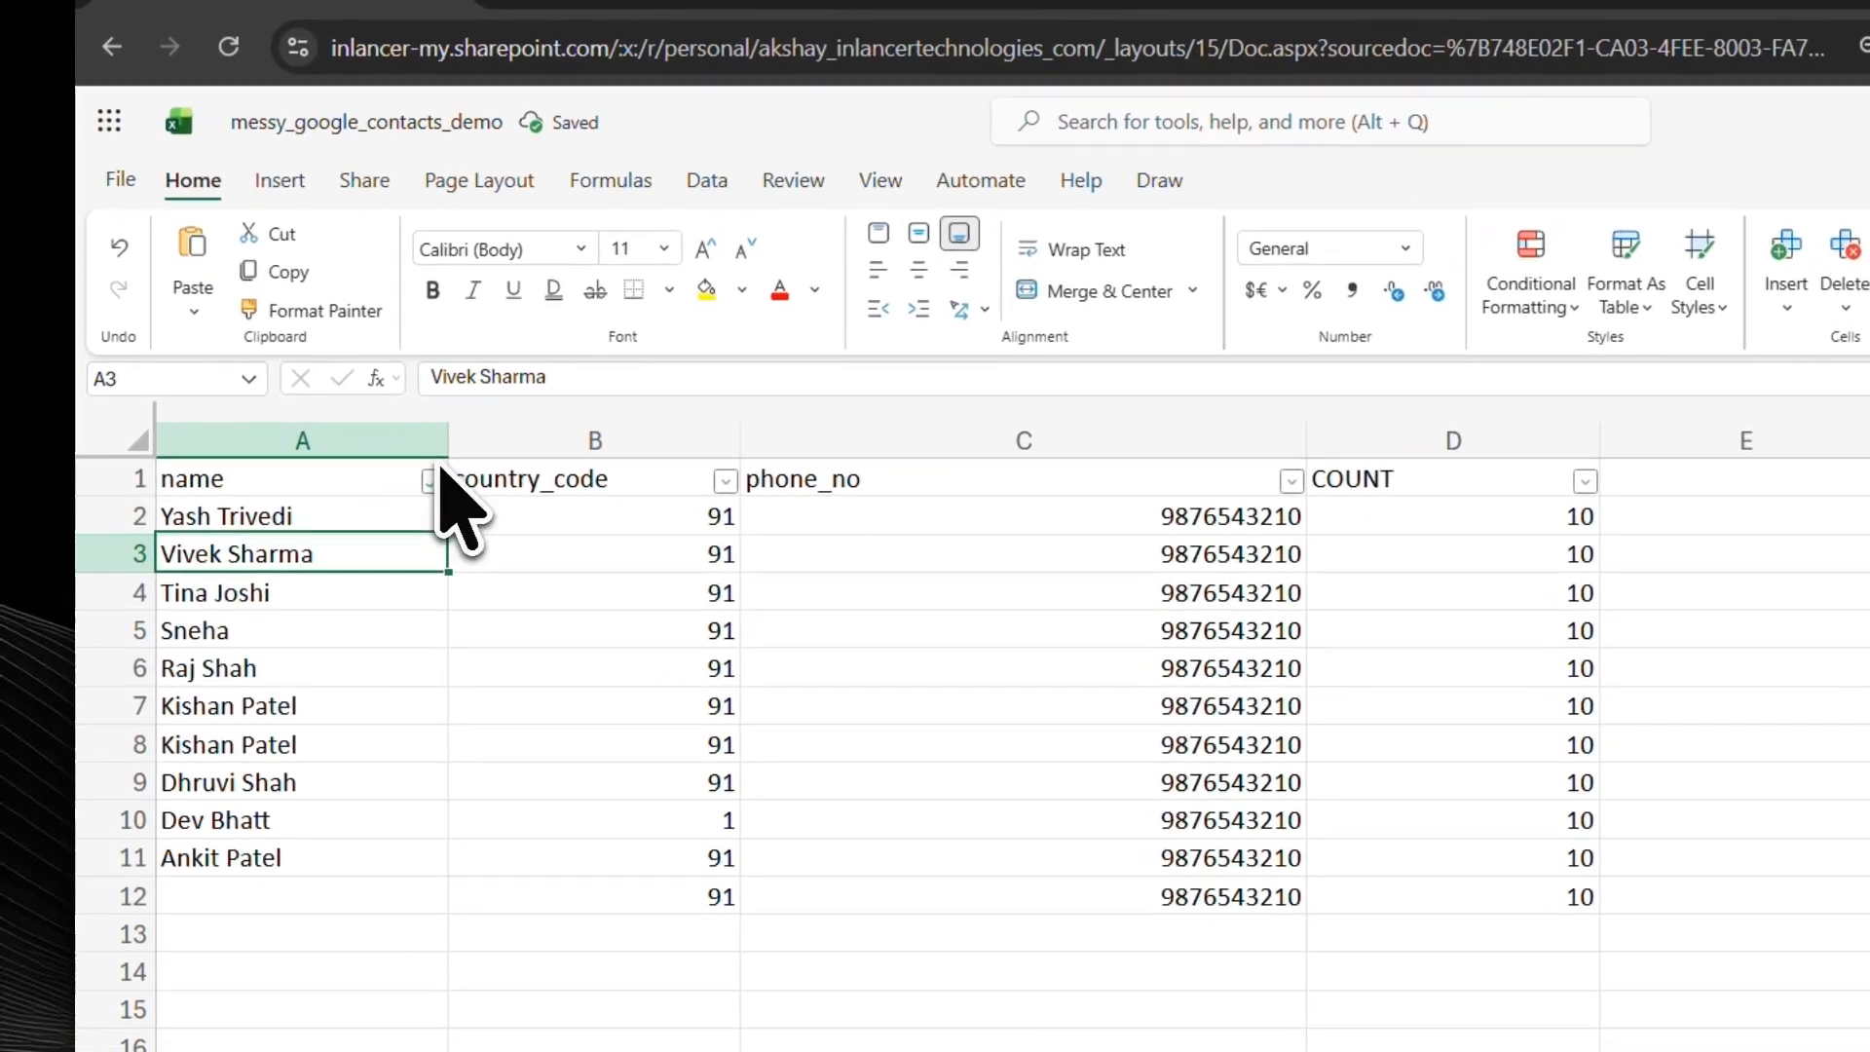
# - Sort the contacts by name from A to Z and enter ".." in the blank name cell A2
pyautogui.click(322, 412)
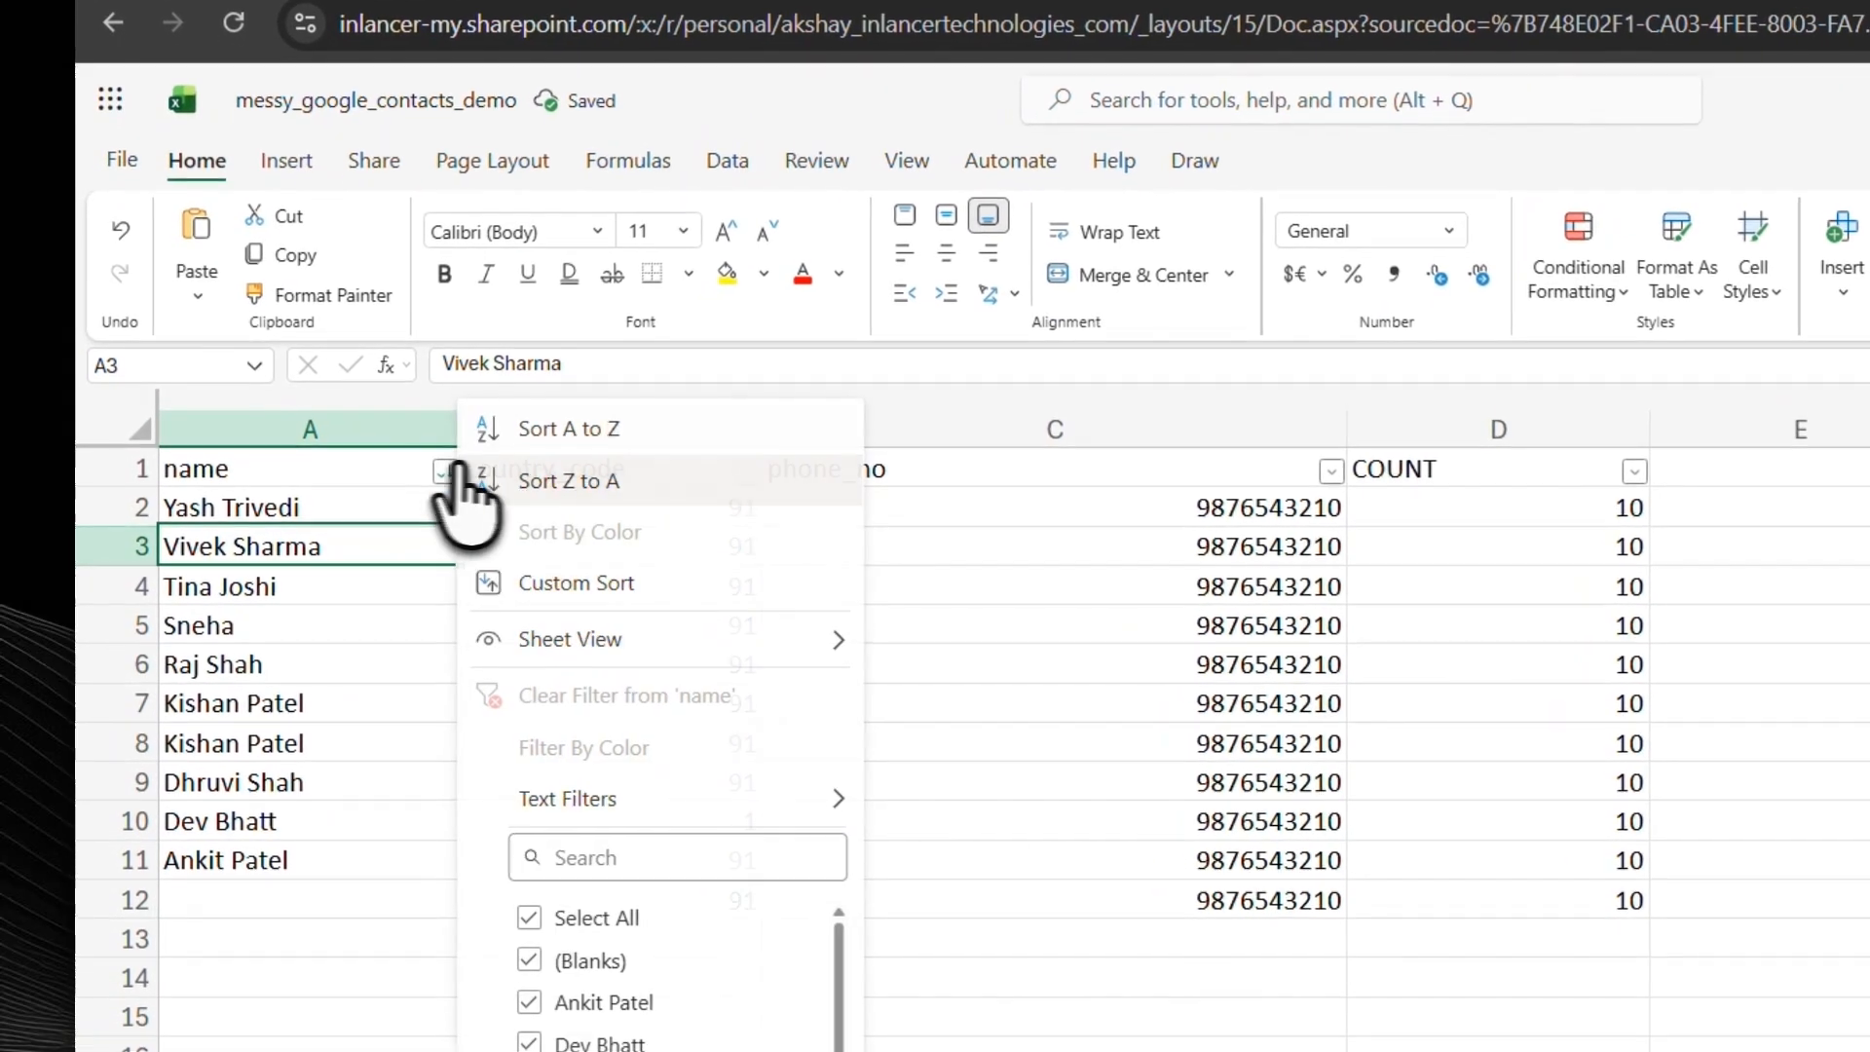
pyautogui.click(526, 416)
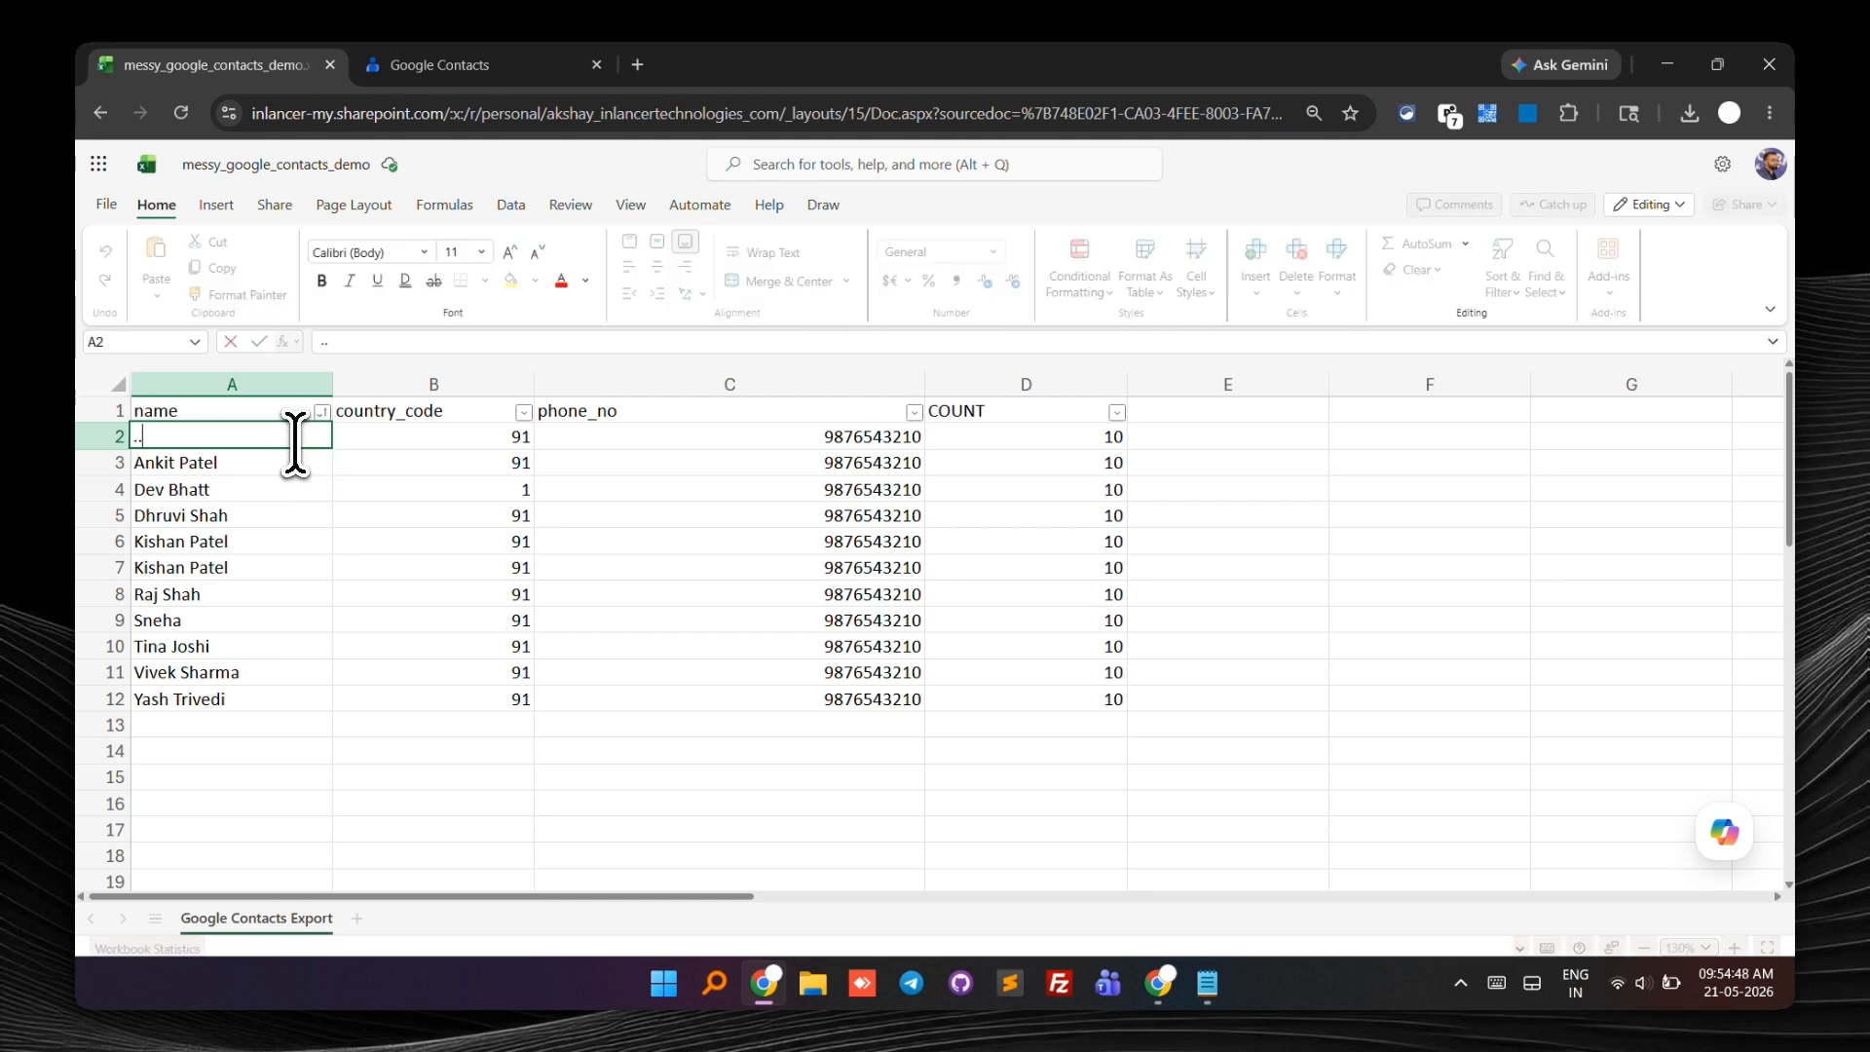
pyautogui.click(298, 455)
pyautogui.click(294, 438)
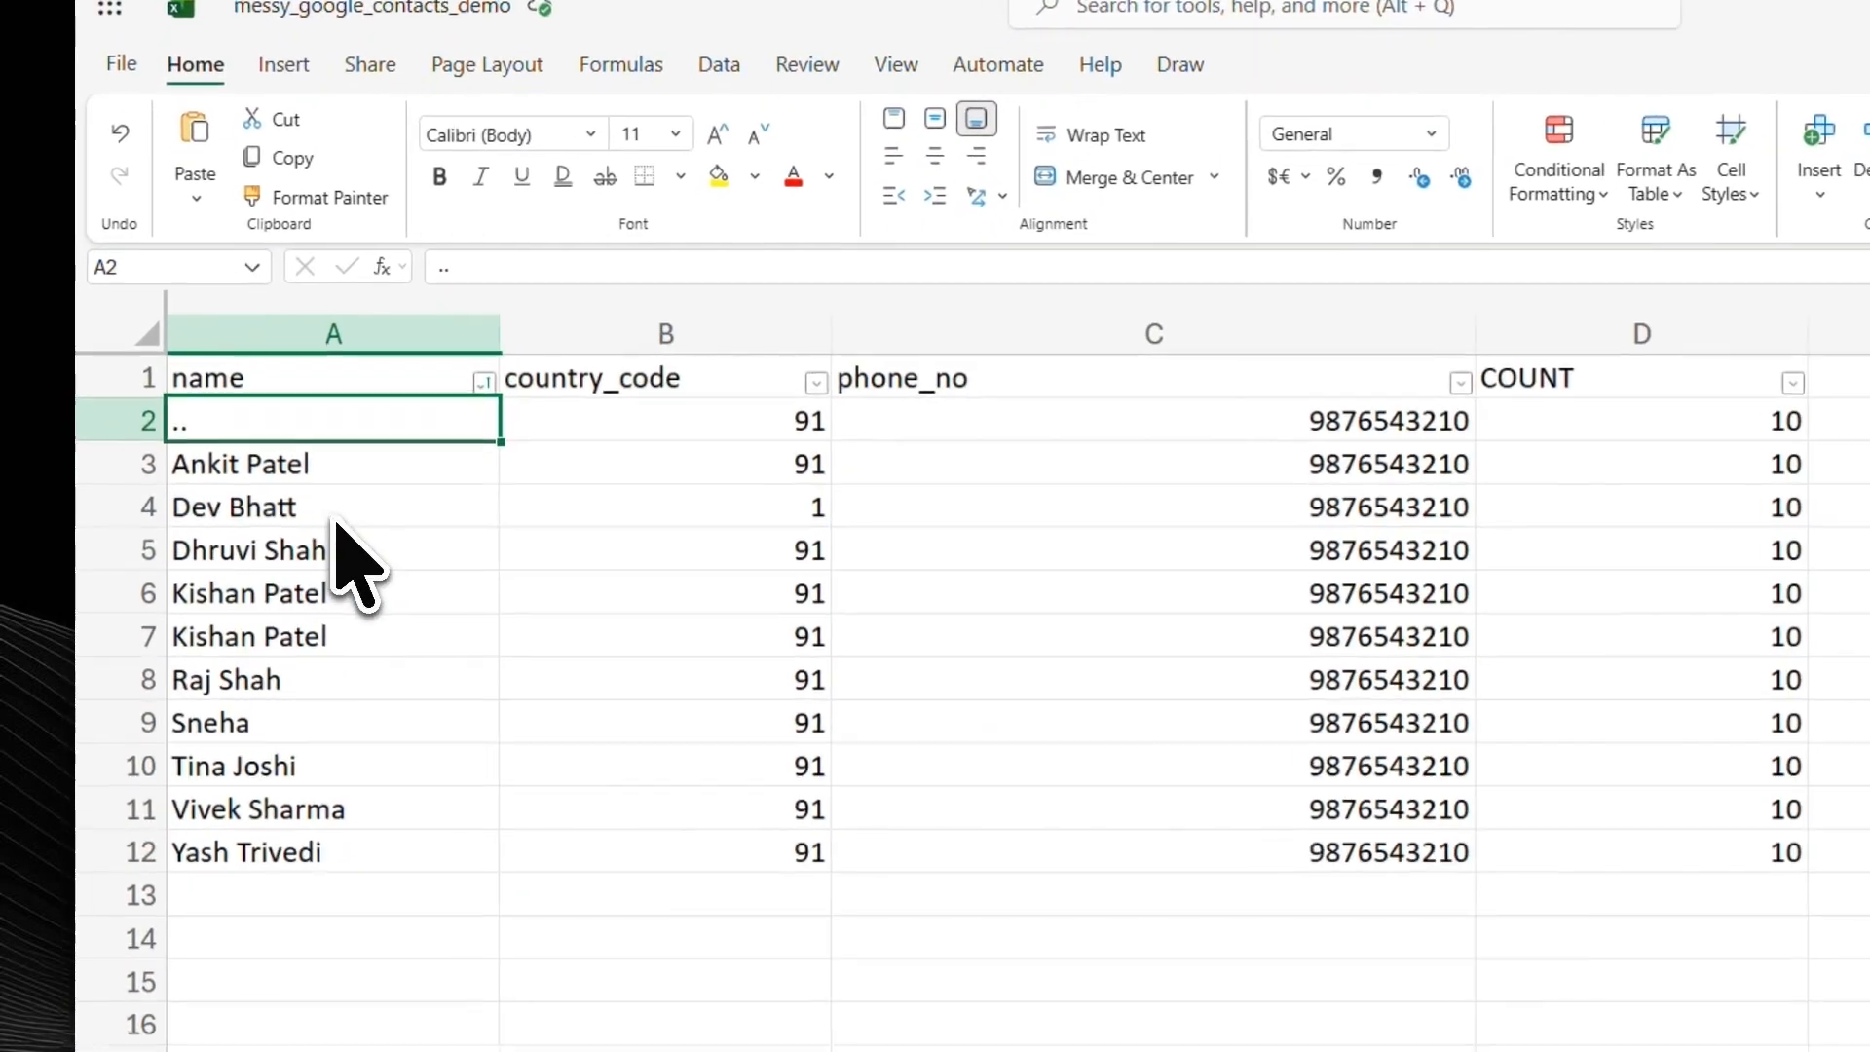
# - Examine the cleaned entries in the name, country_code and phone_no columns
pyautogui.click(321, 545)
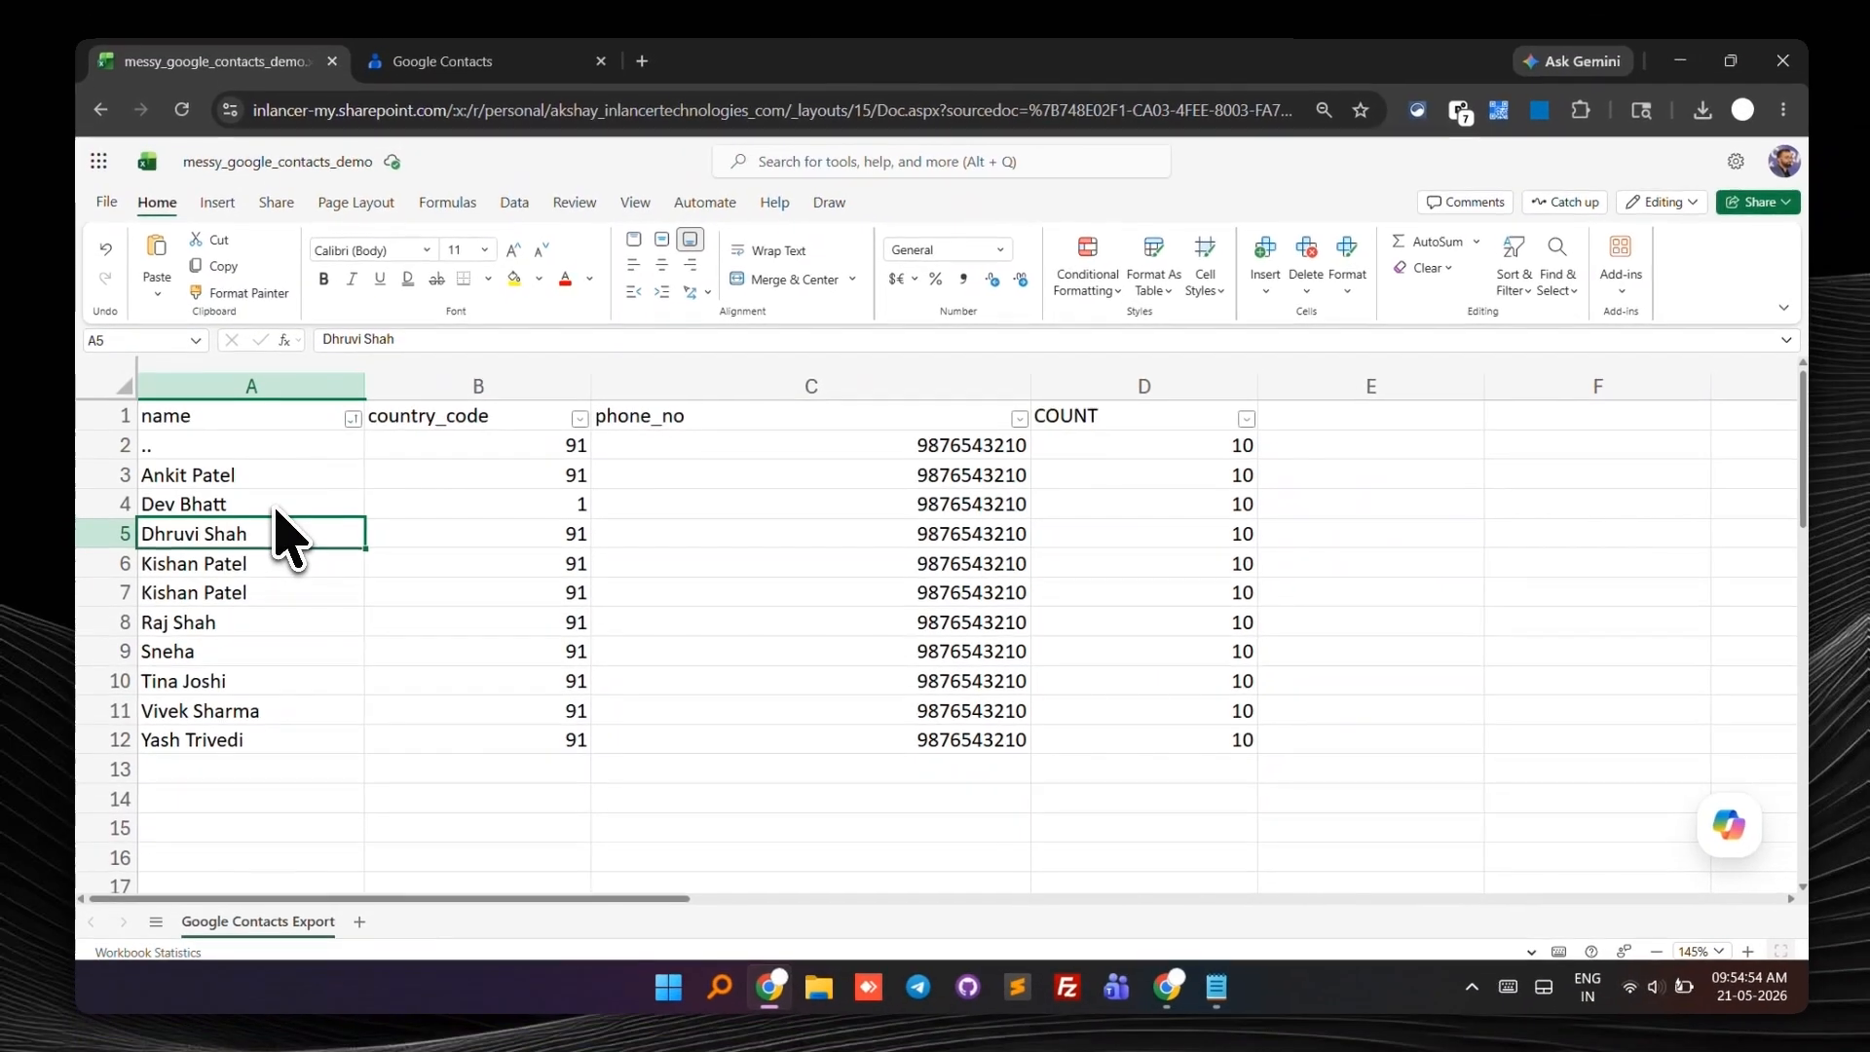
pyautogui.click(331, 439)
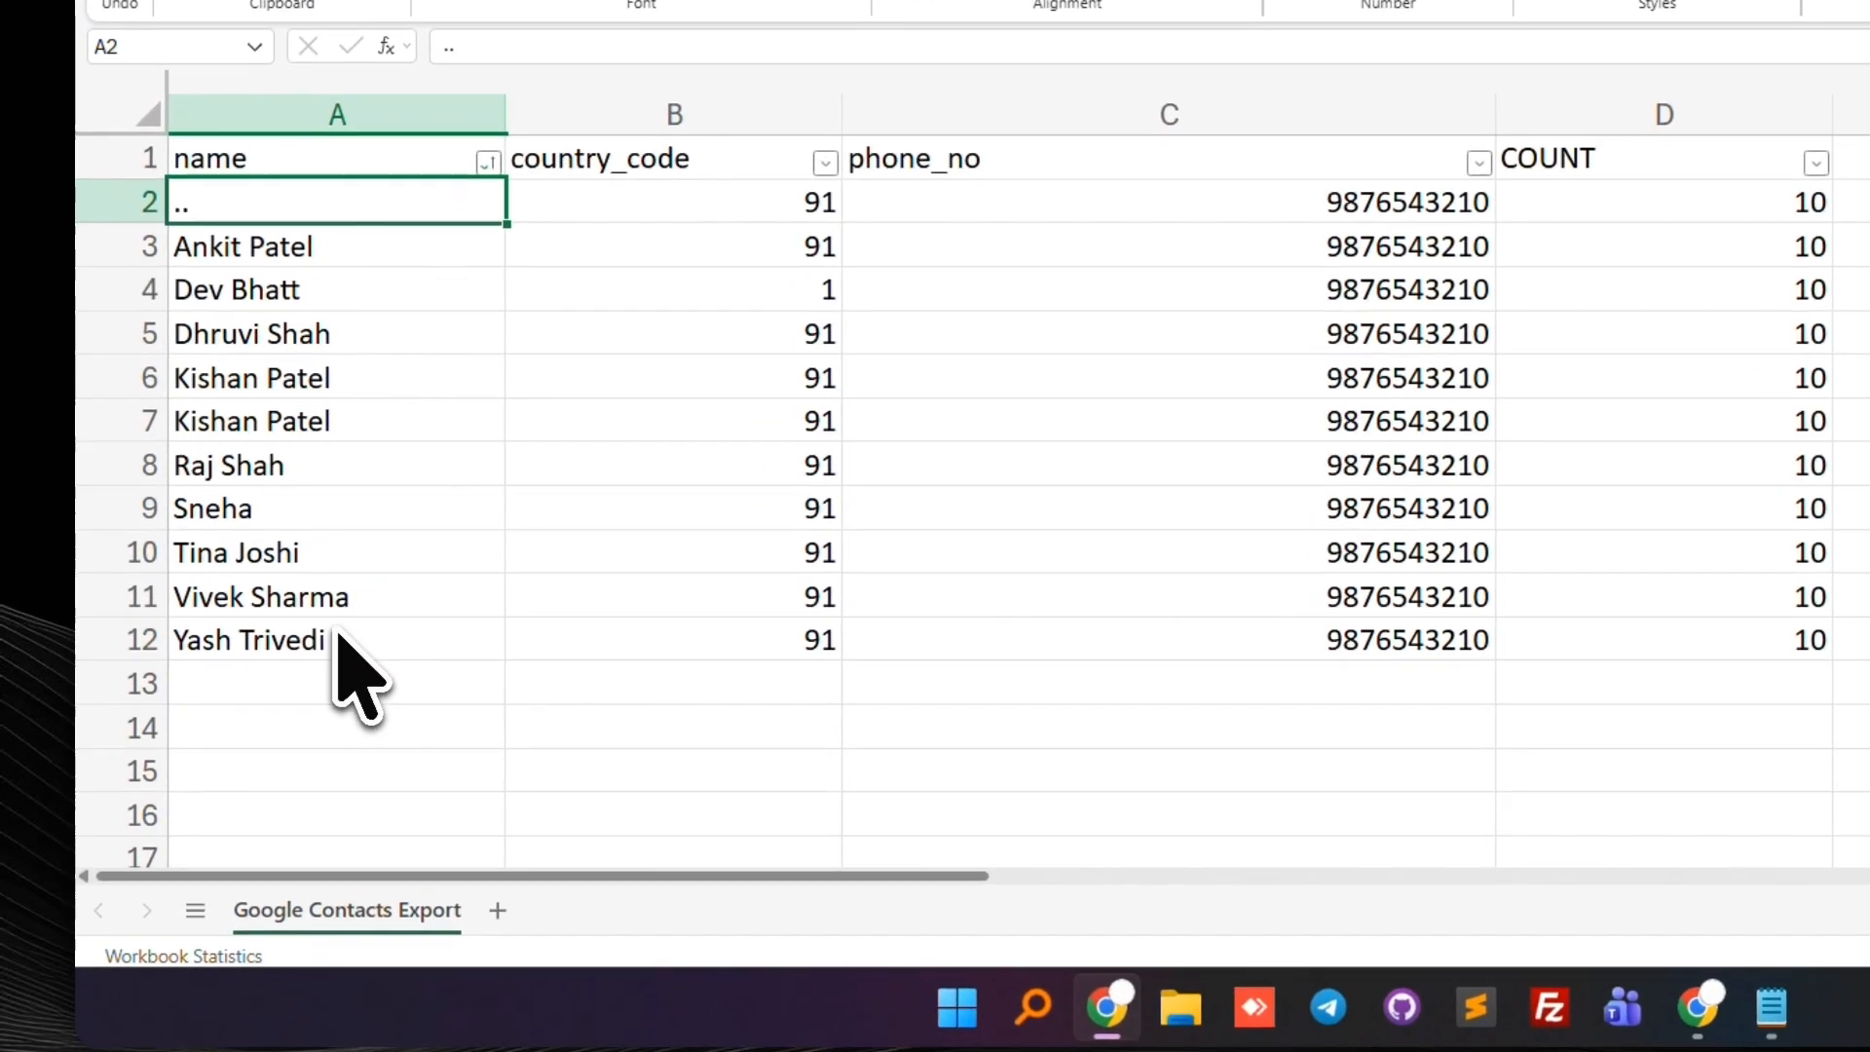
pyautogui.moveTo(254, 735); pyautogui.dragTo(405, 296)
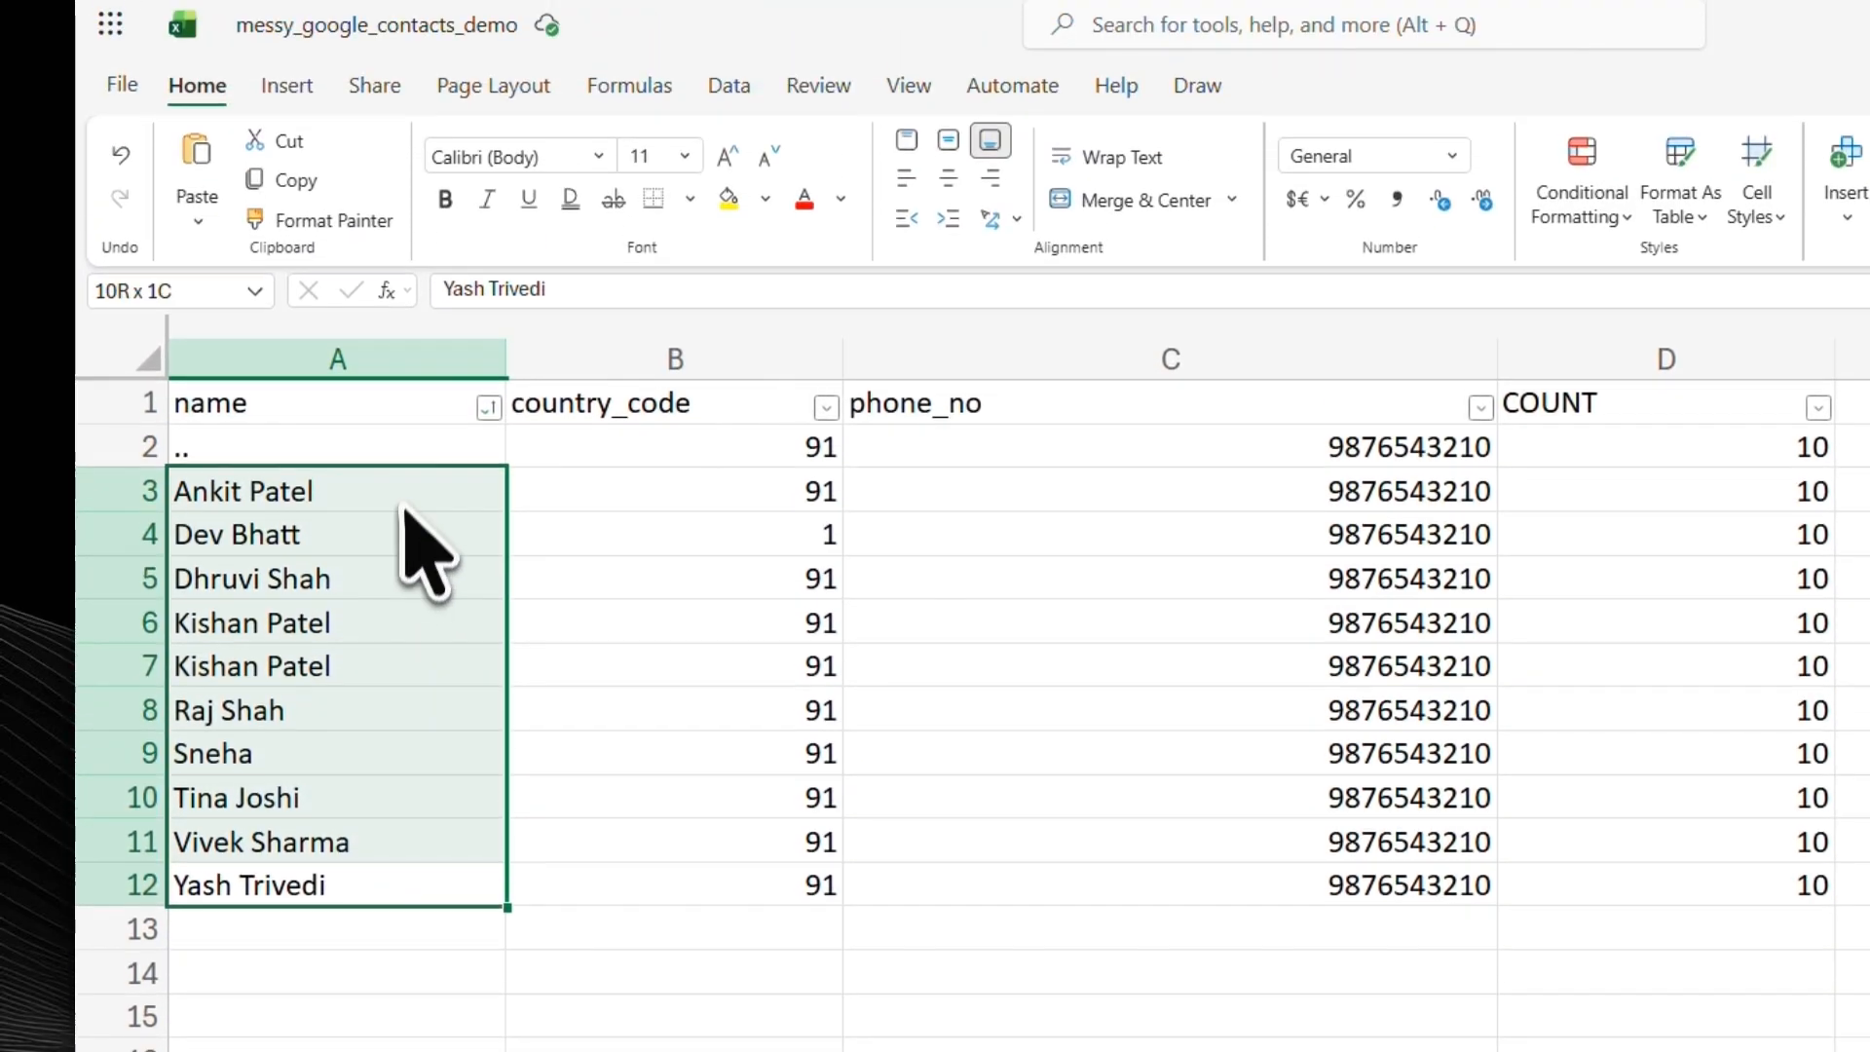
pyautogui.click(409, 245)
pyautogui.moveTo(561, 458); pyautogui.dragTo(551, 505)
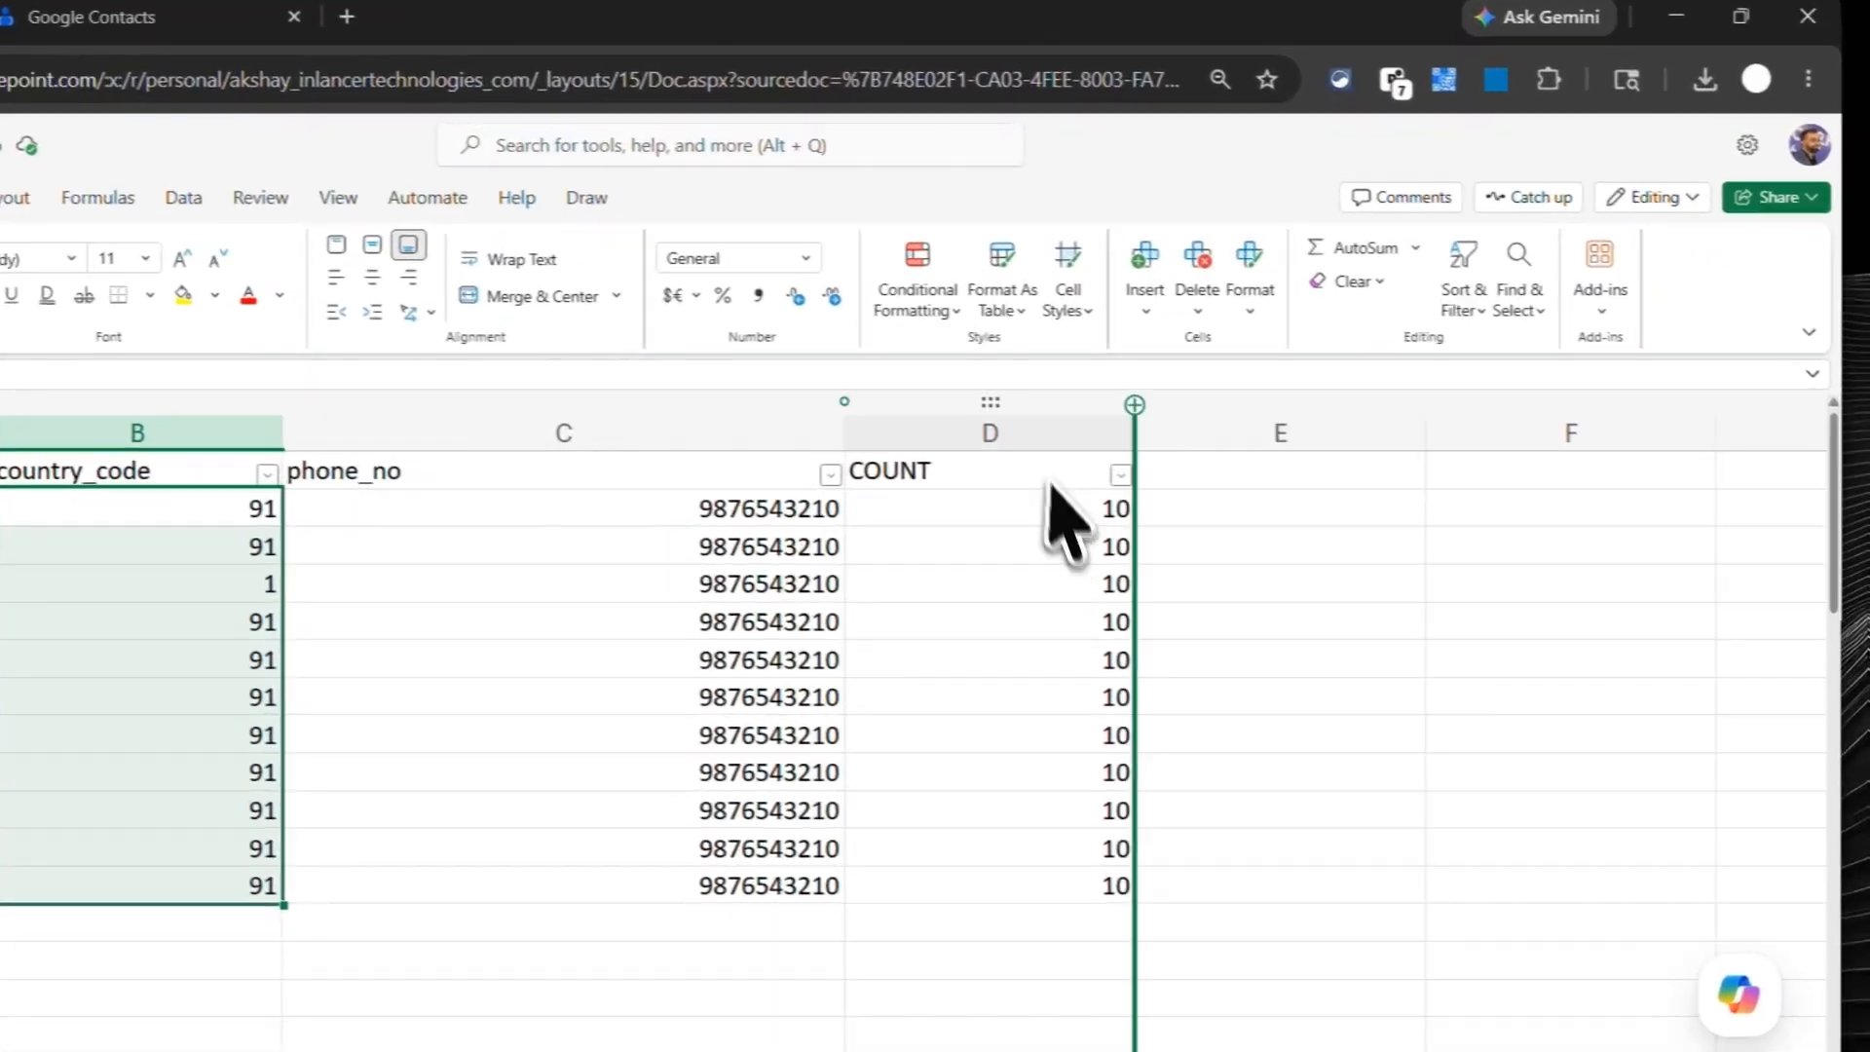
pyautogui.click(941, 445)
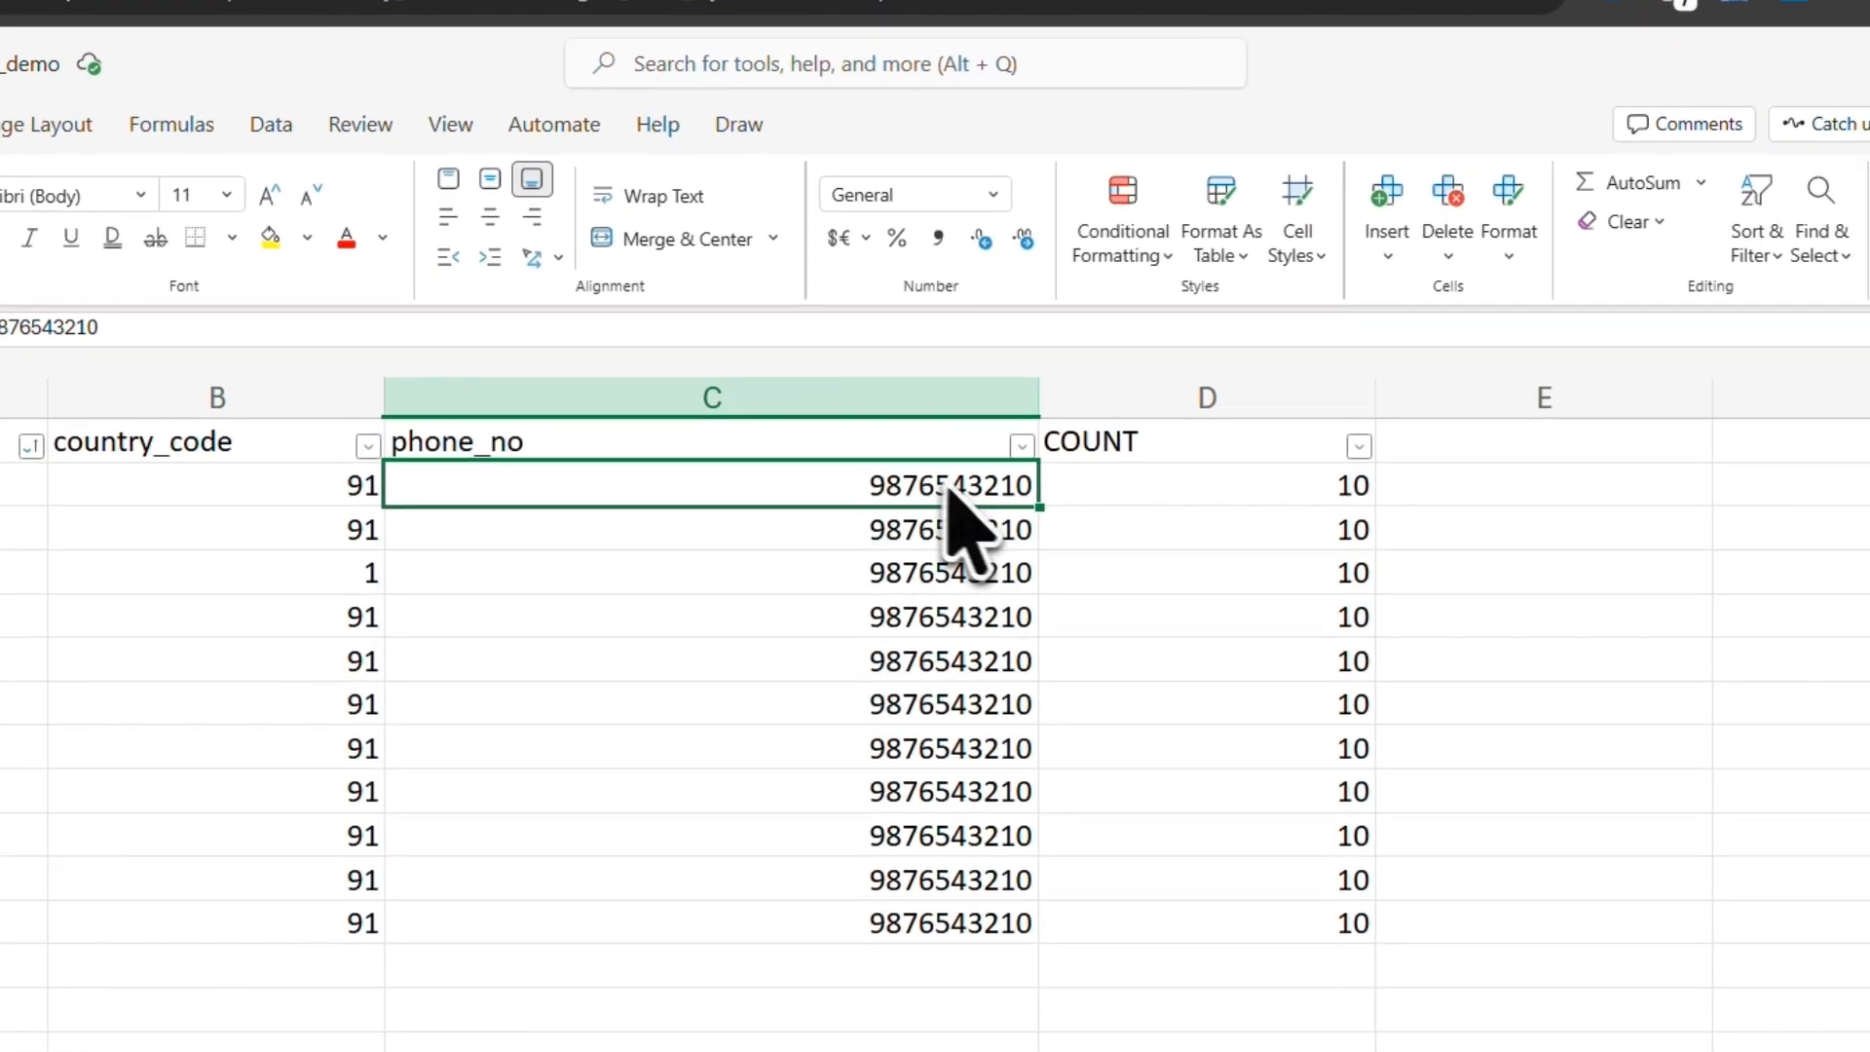
pyautogui.click(20, 481)
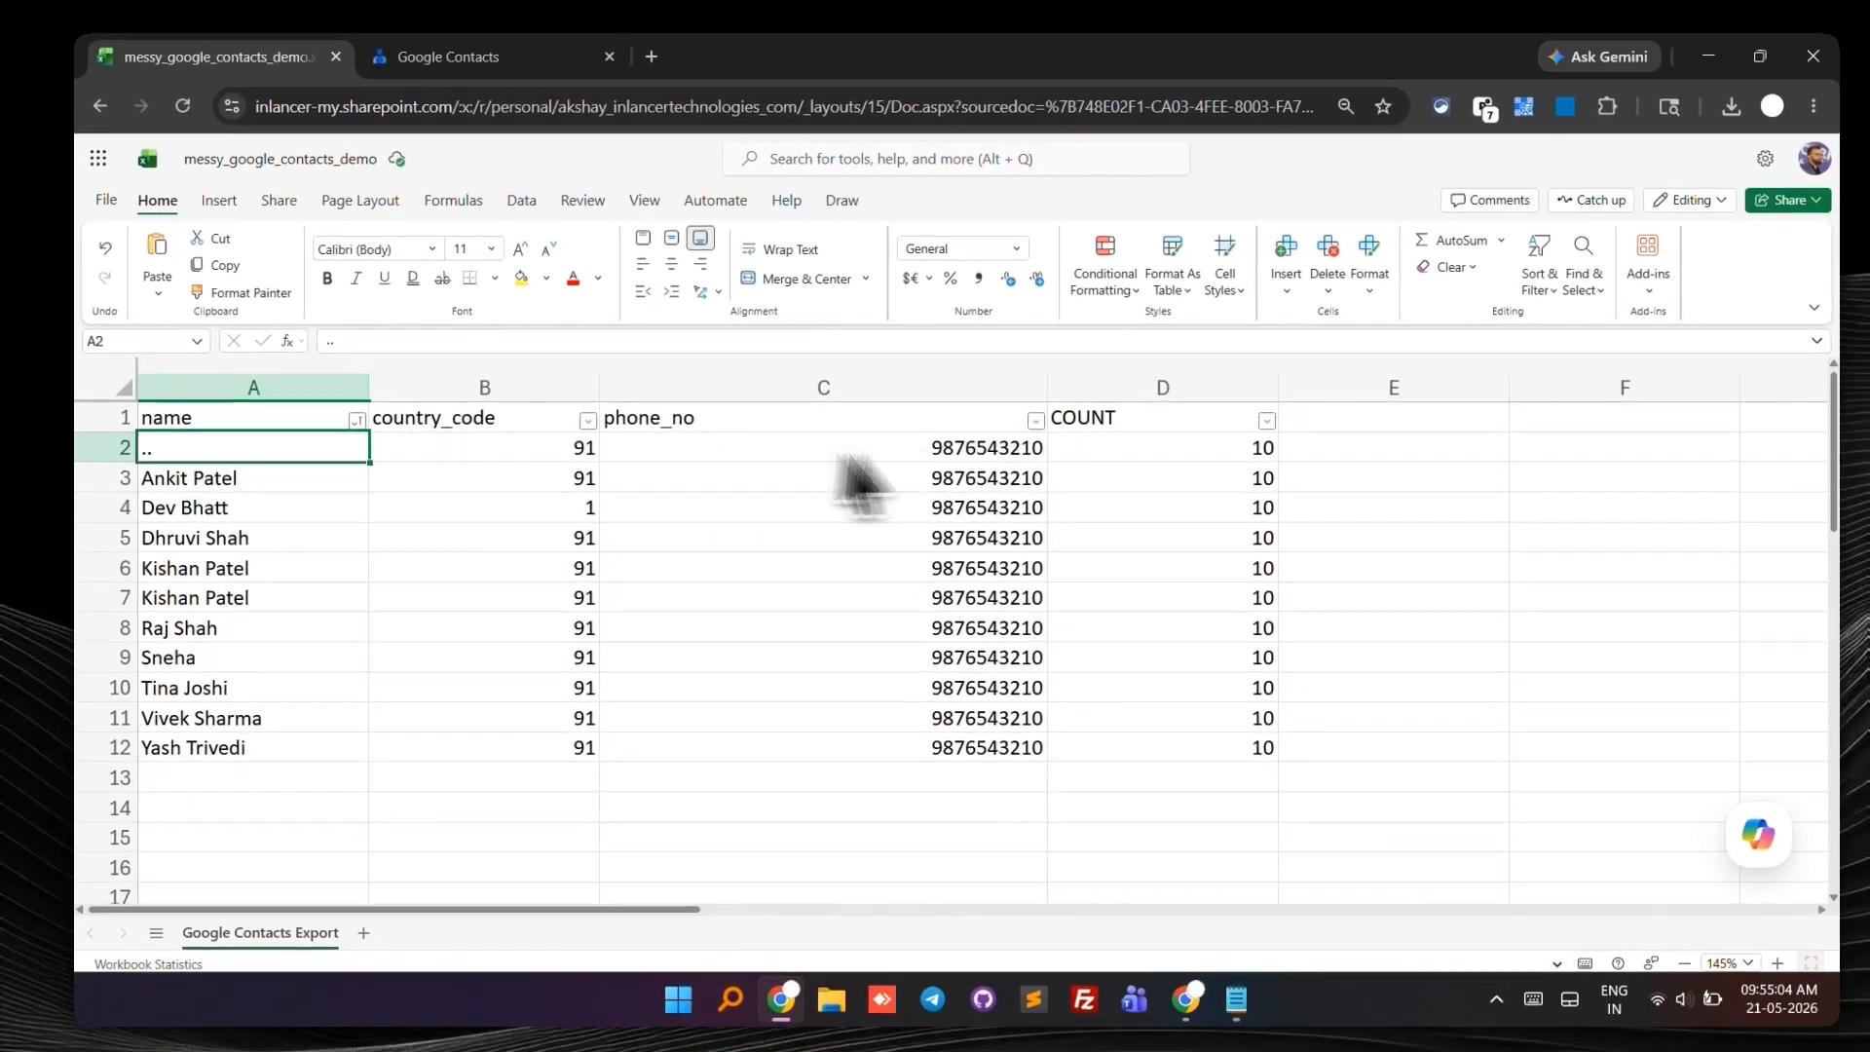
# - Clear the COUNT column, then enter the header "label" in D1 and "batch 1" in D2
pyautogui.moveTo(1119, 450); pyautogui.dragTo(1161, 772)
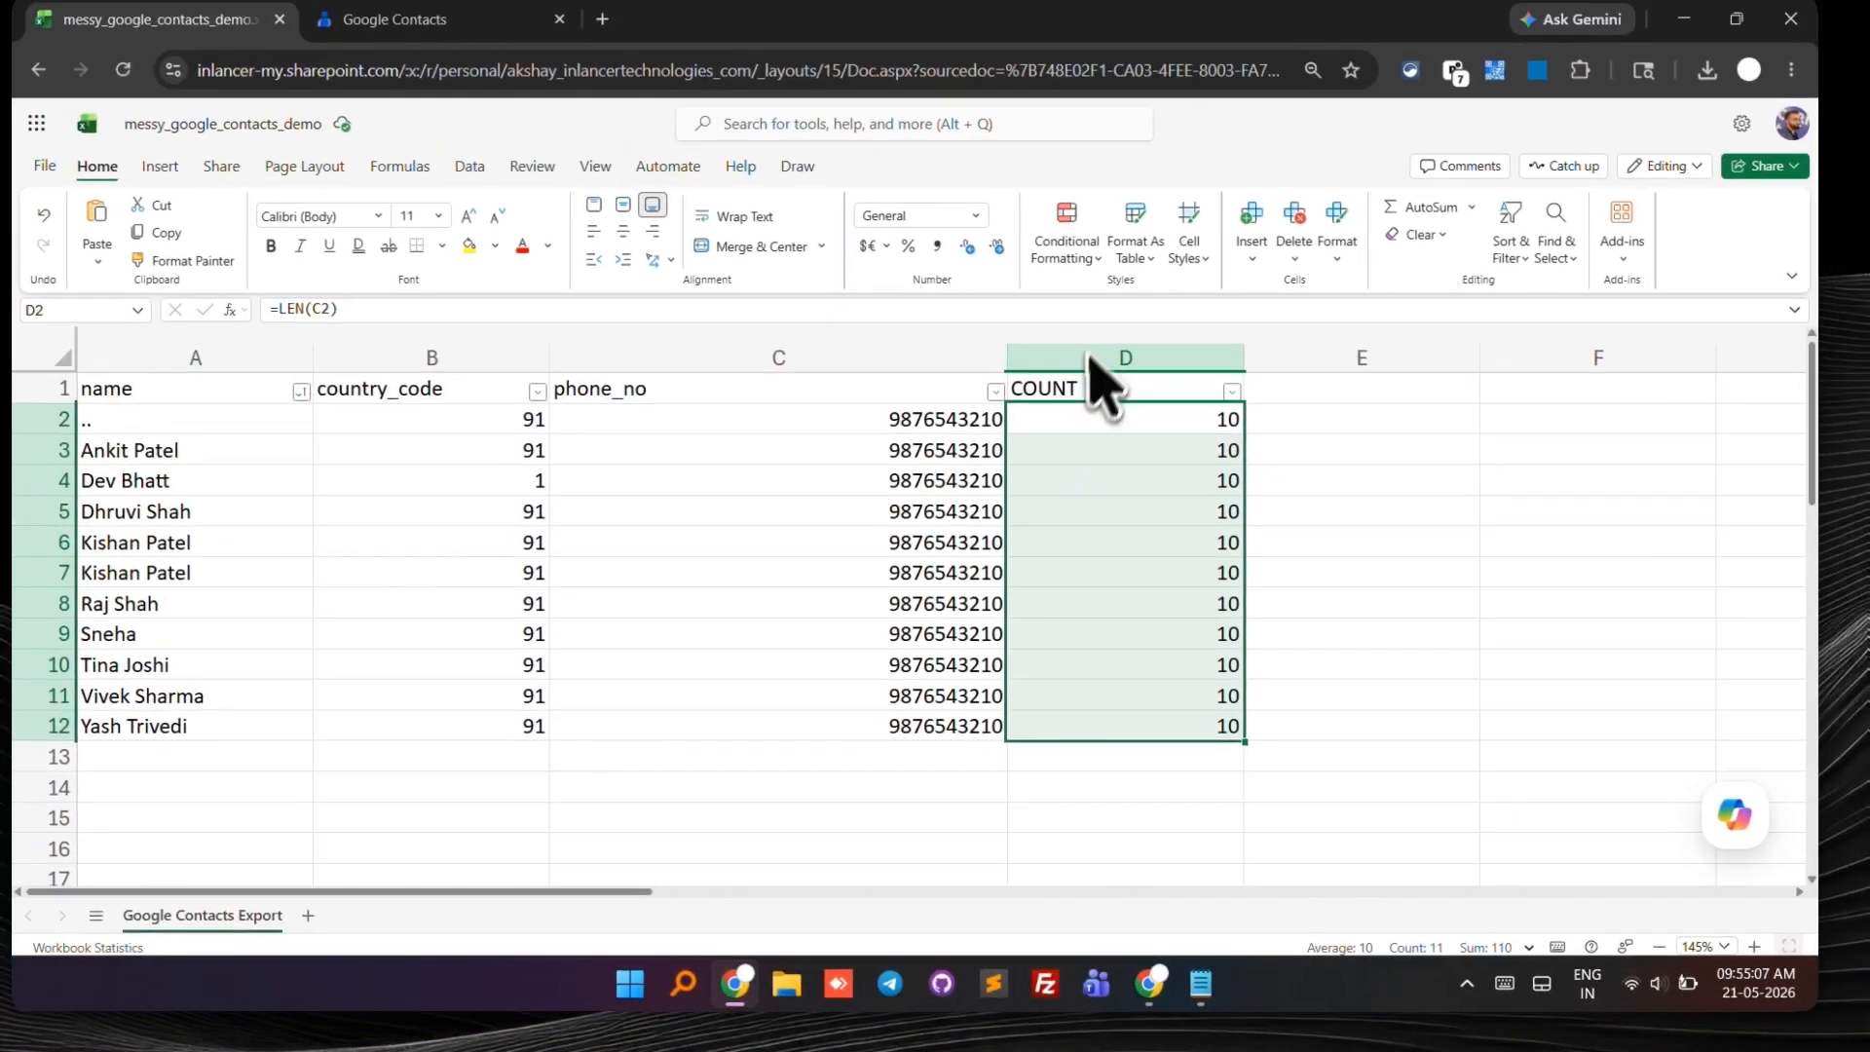
pyautogui.click(1039, 86)
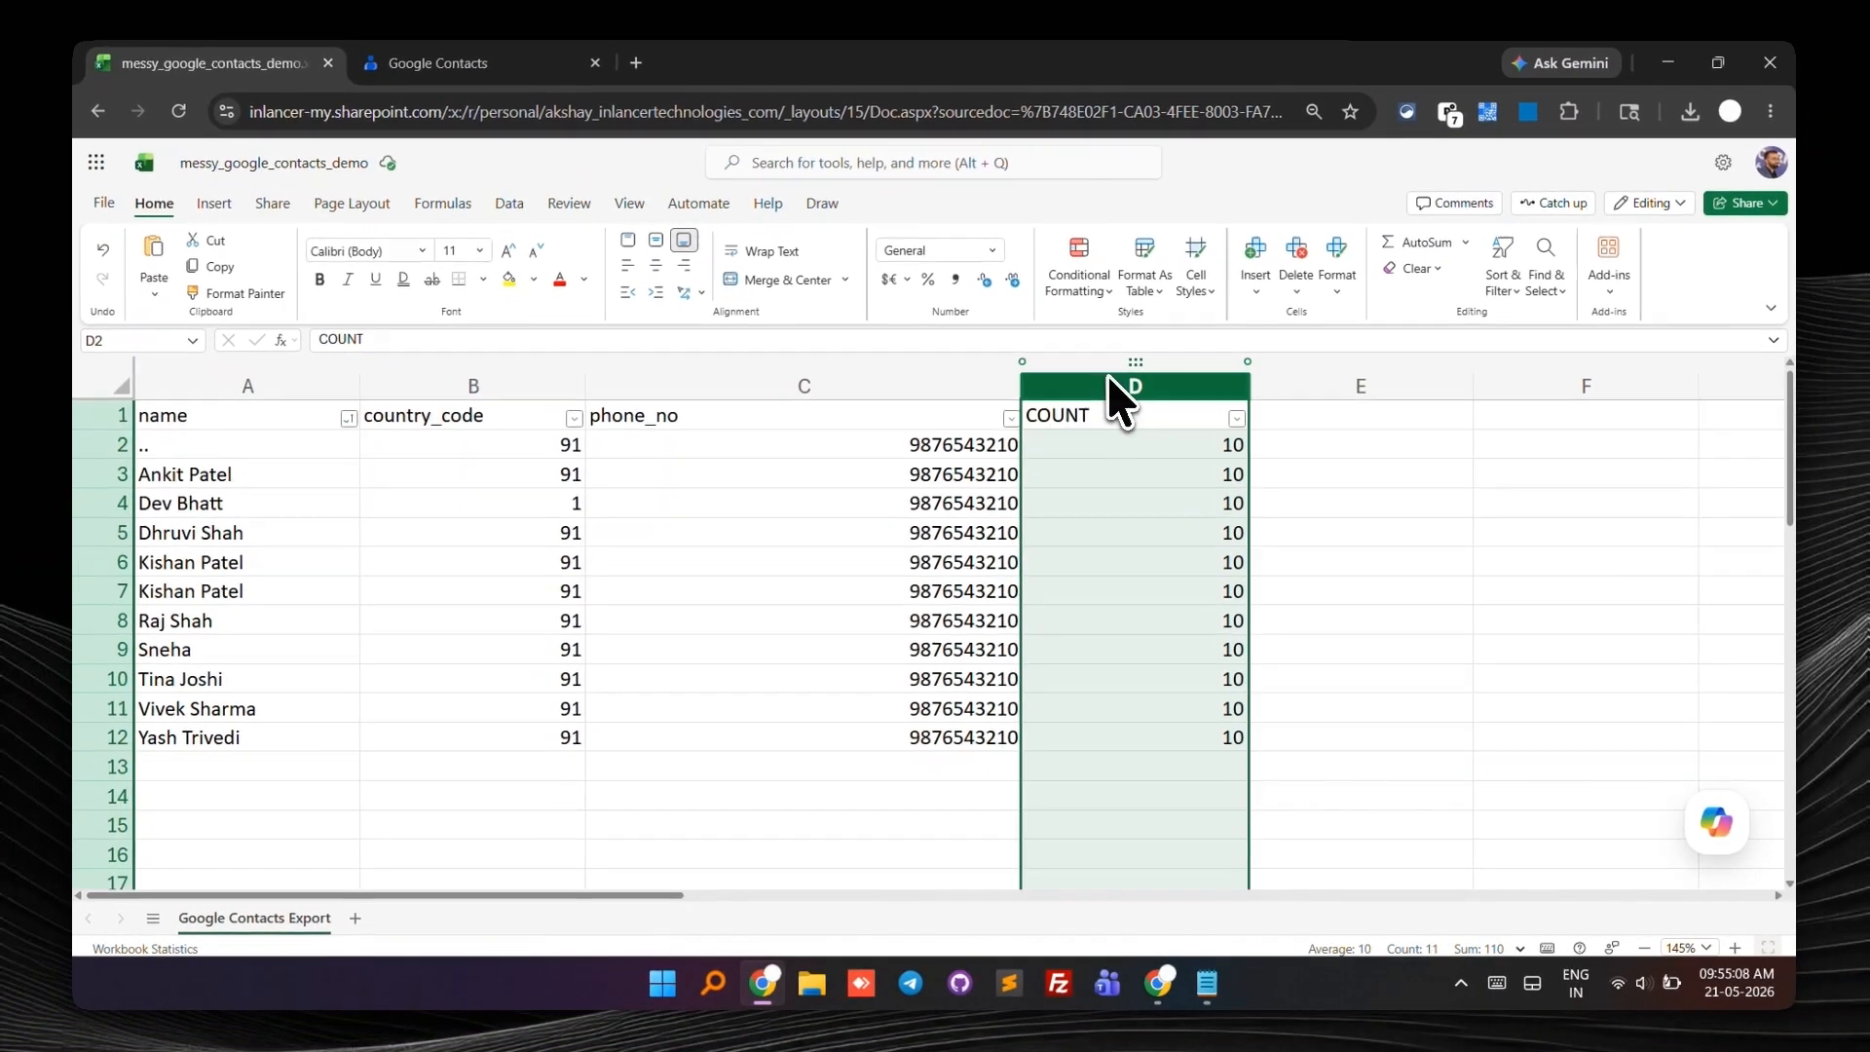
pyautogui.press('Delete')
pyautogui.click(1130, 418)
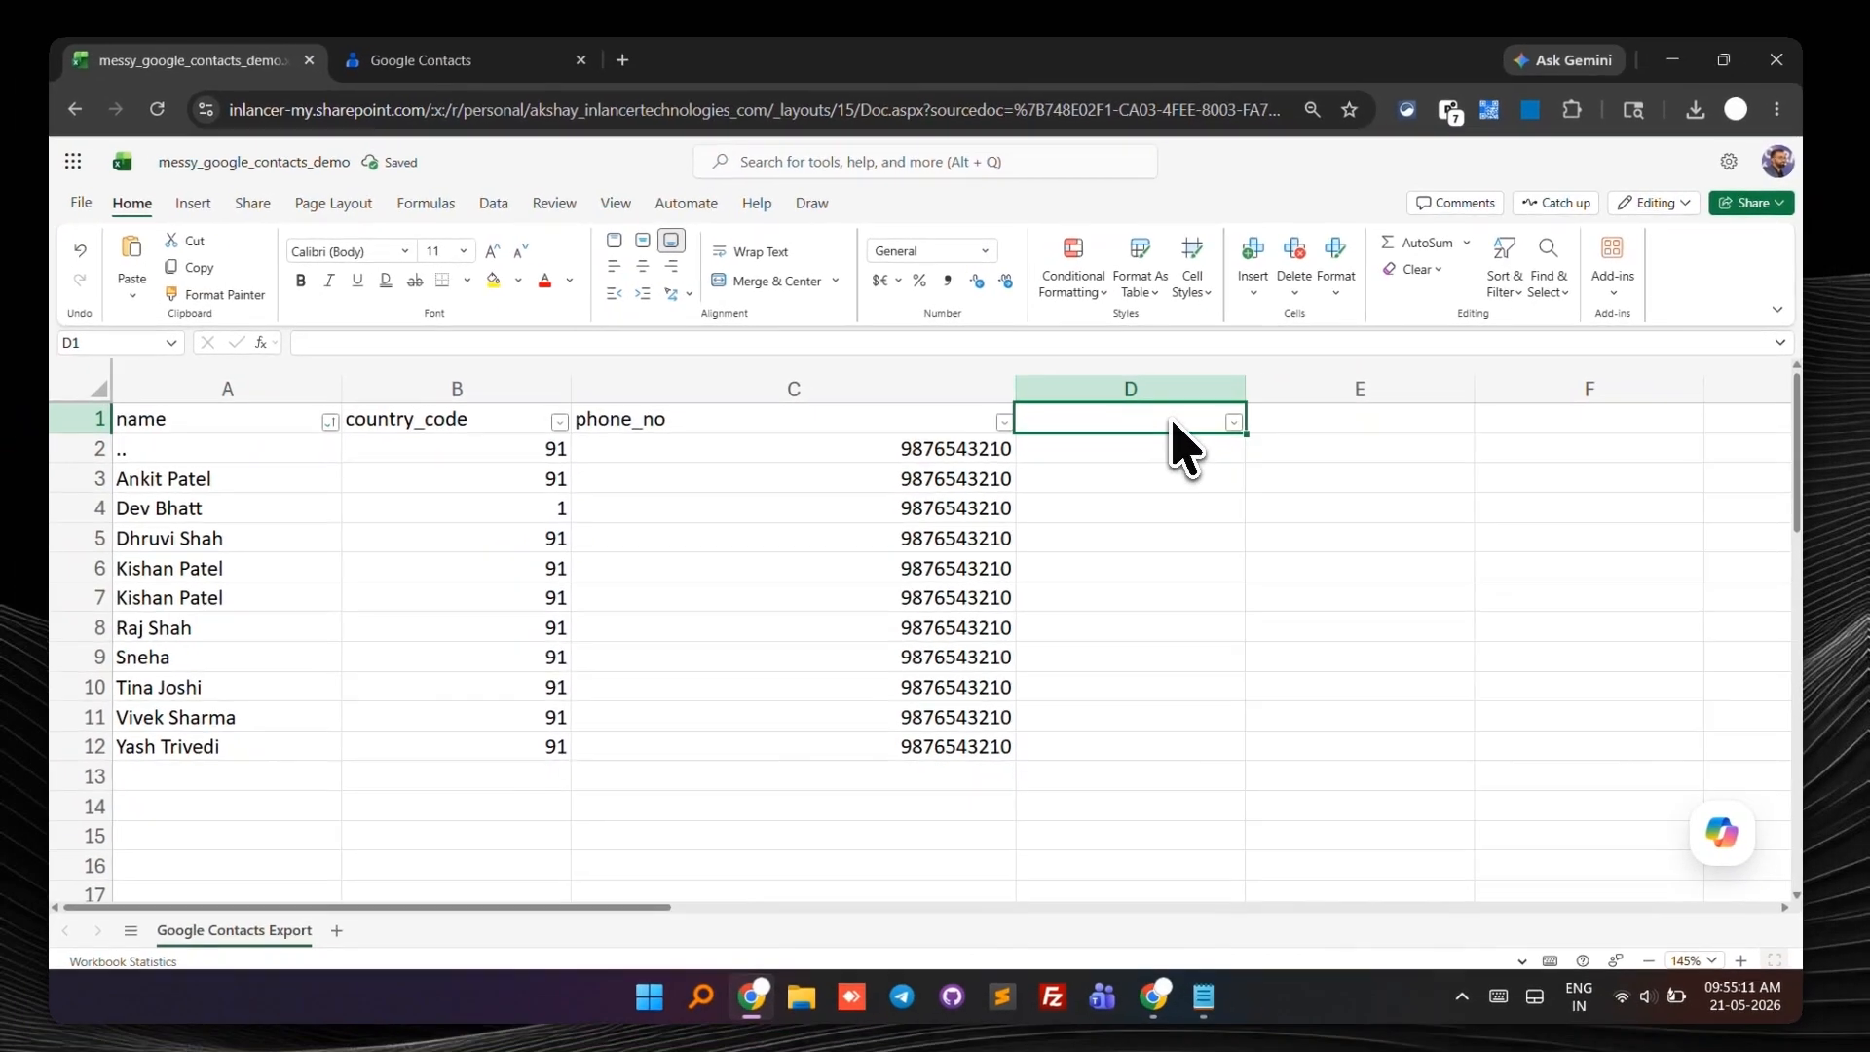
pyautogui.write('label')
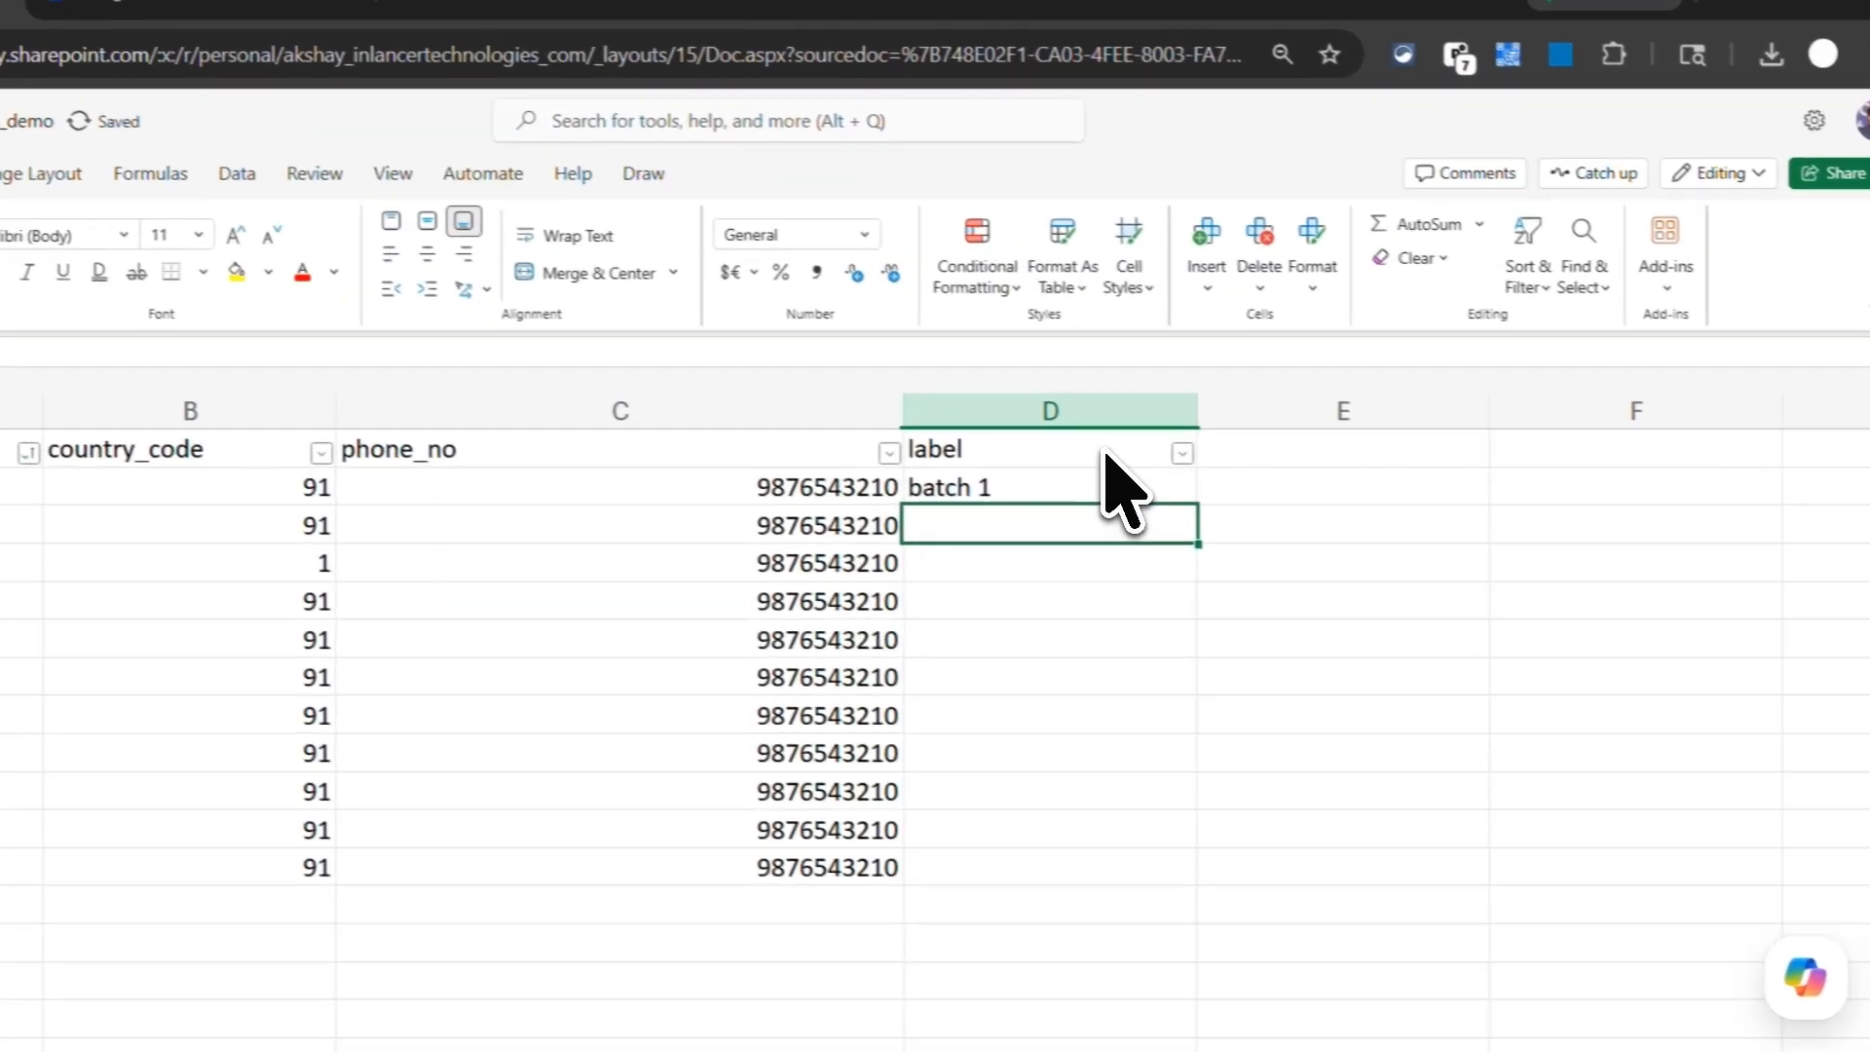
# - Try to fill the "batch 1" label from D2 down to D12 and undo the fill
pyautogui.click(1168, 453)
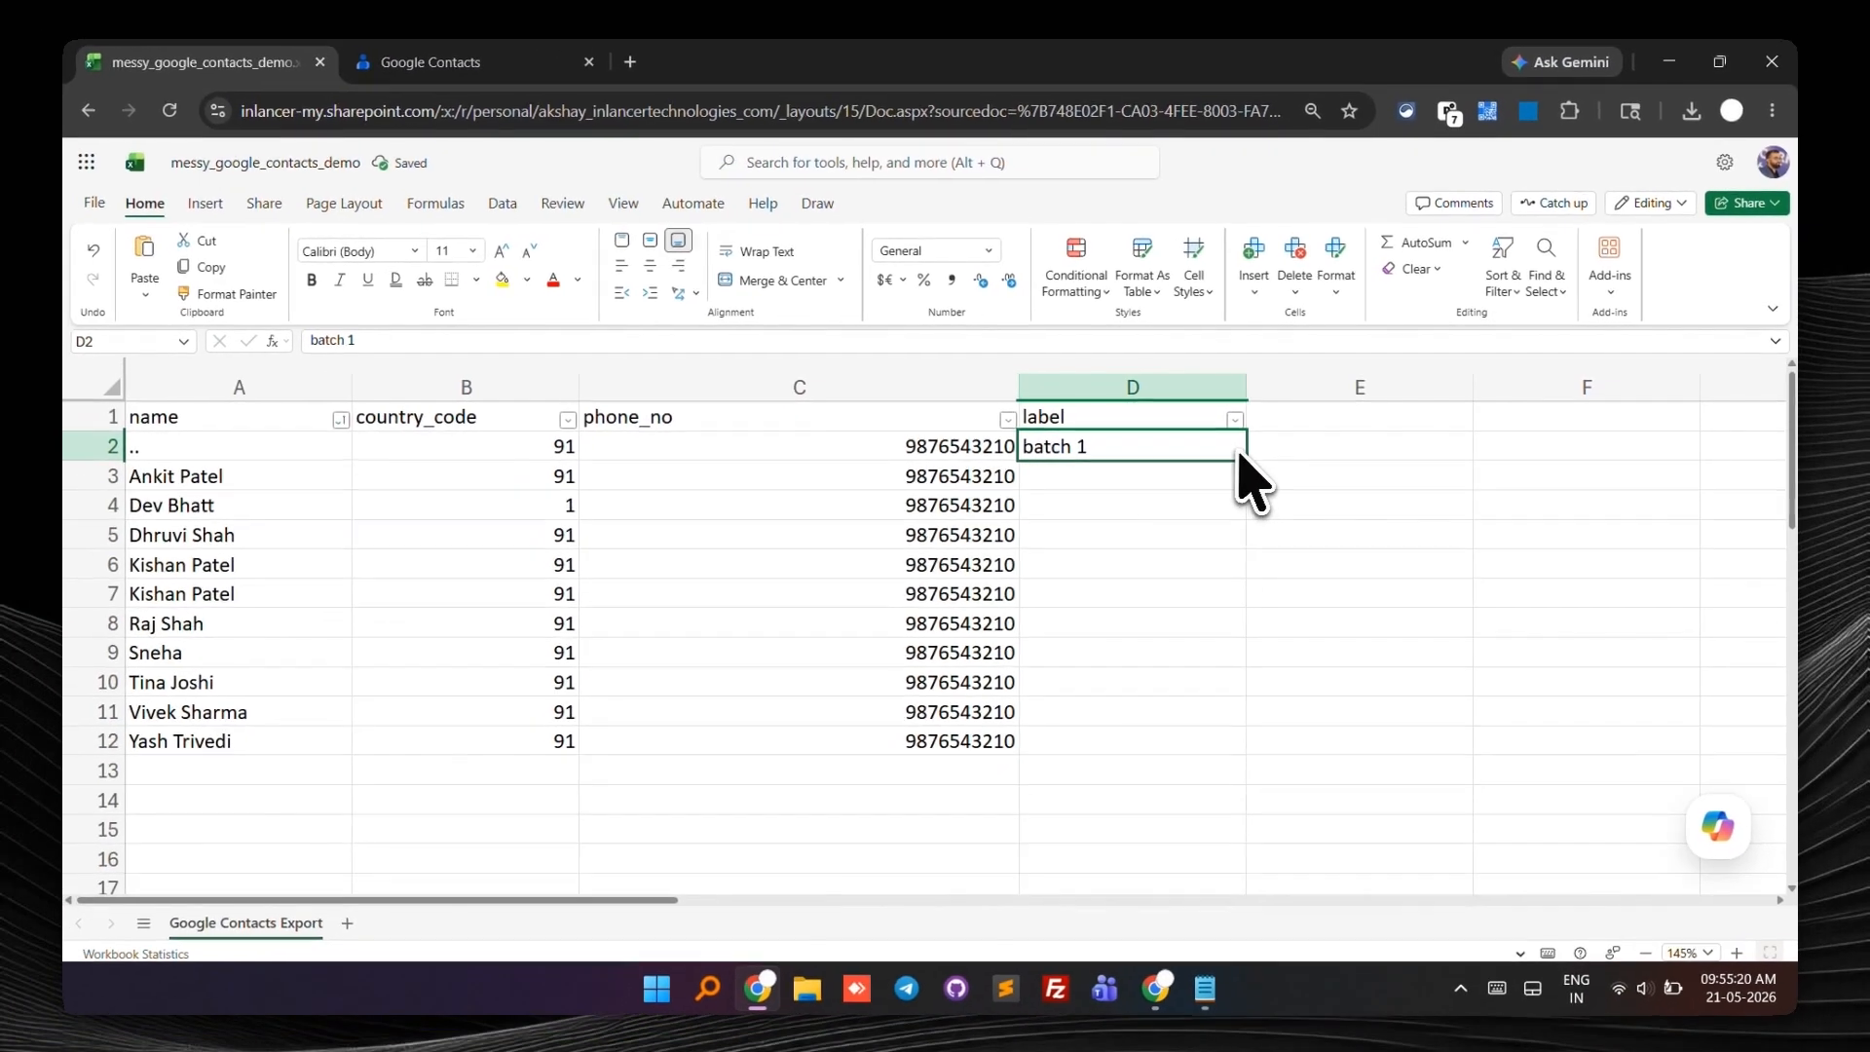
pyautogui.moveTo(1249, 499); pyautogui.dragTo(1234, 736)
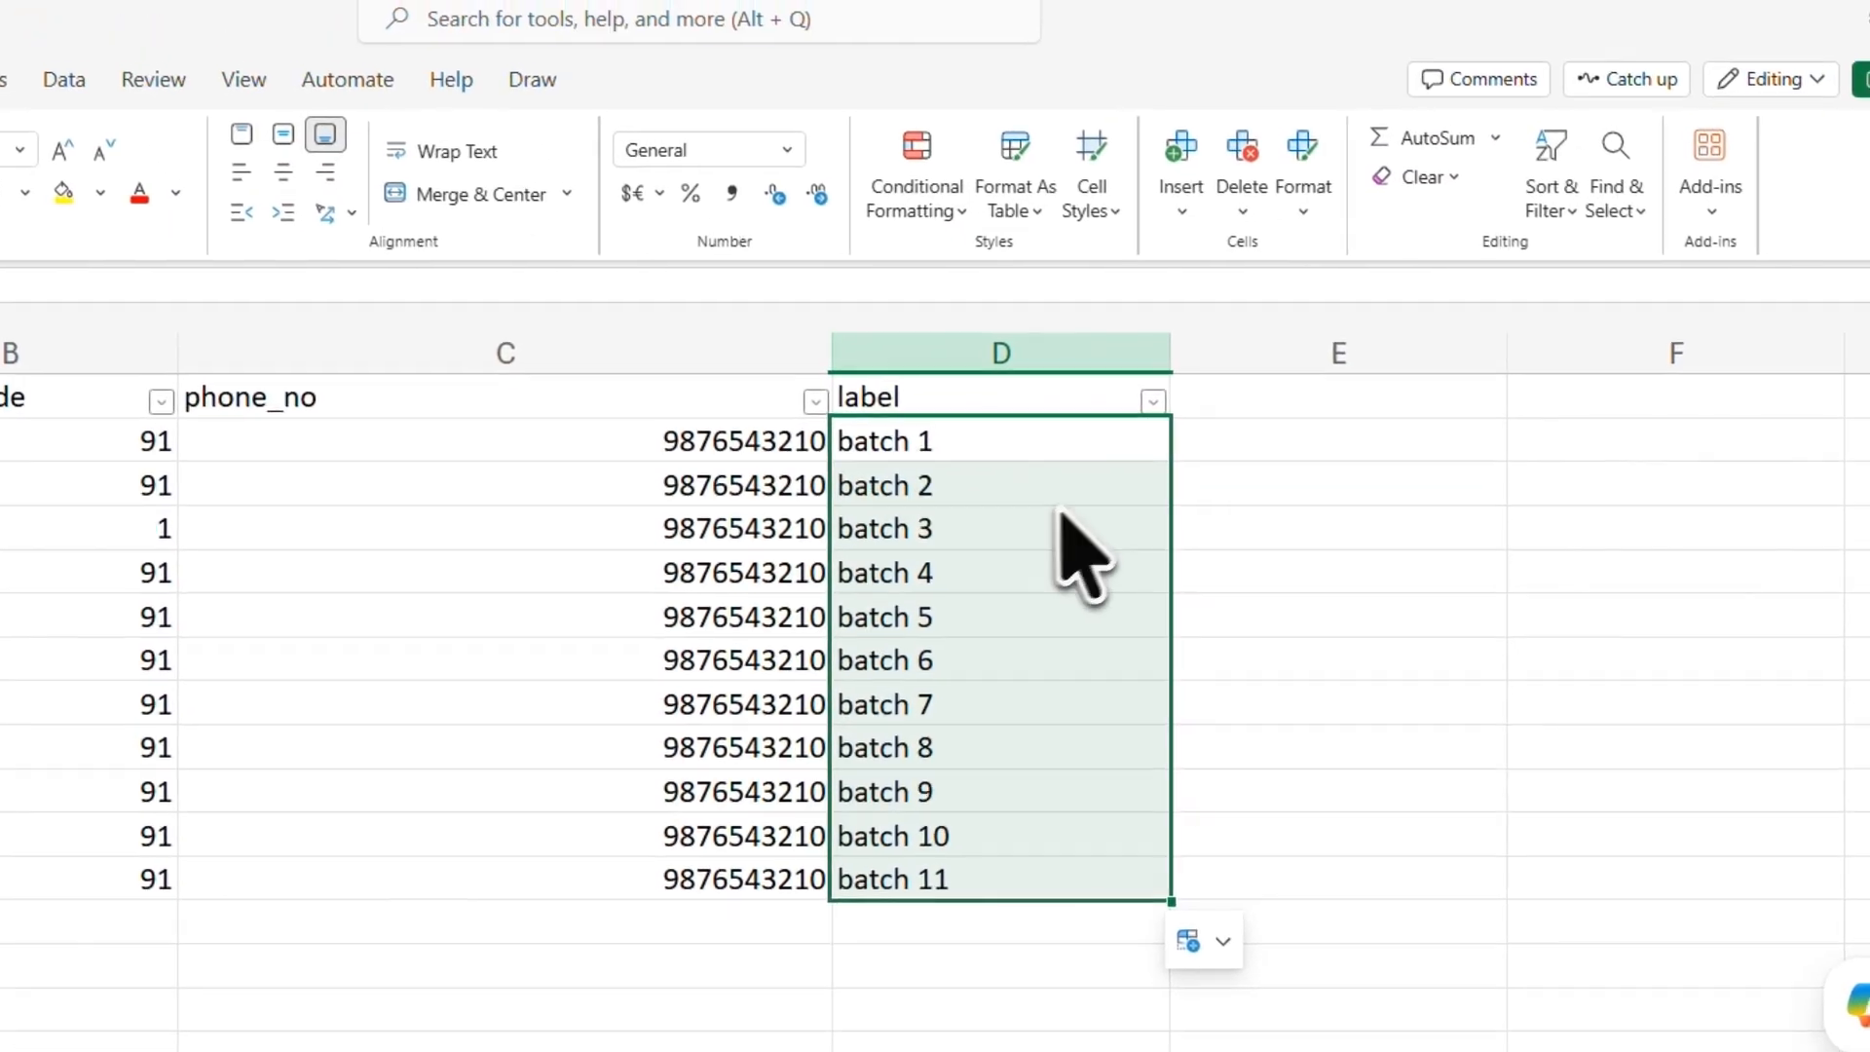
pyautogui.hotkey('ctrl', 'z')
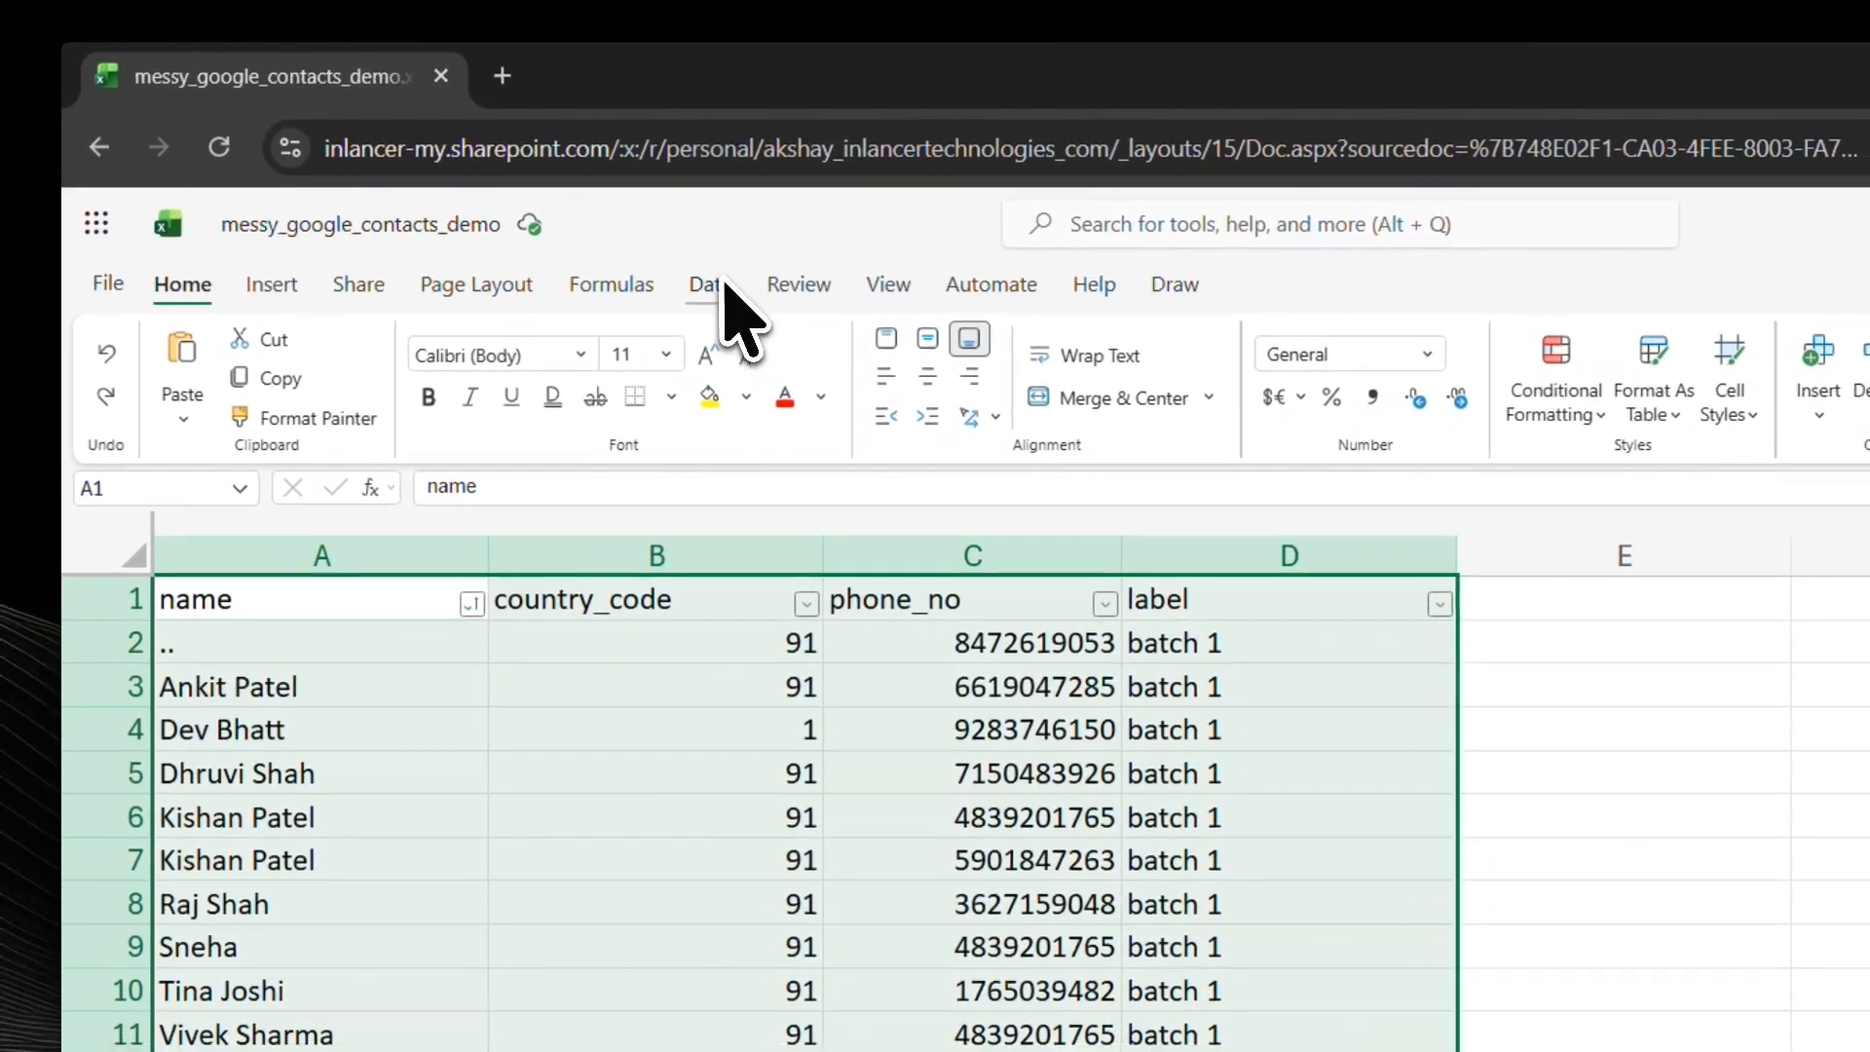
# - Remove duplicate contacts from the table, comparing only the phone_no column and treating the first row as headers
pyautogui.click(506, 204)
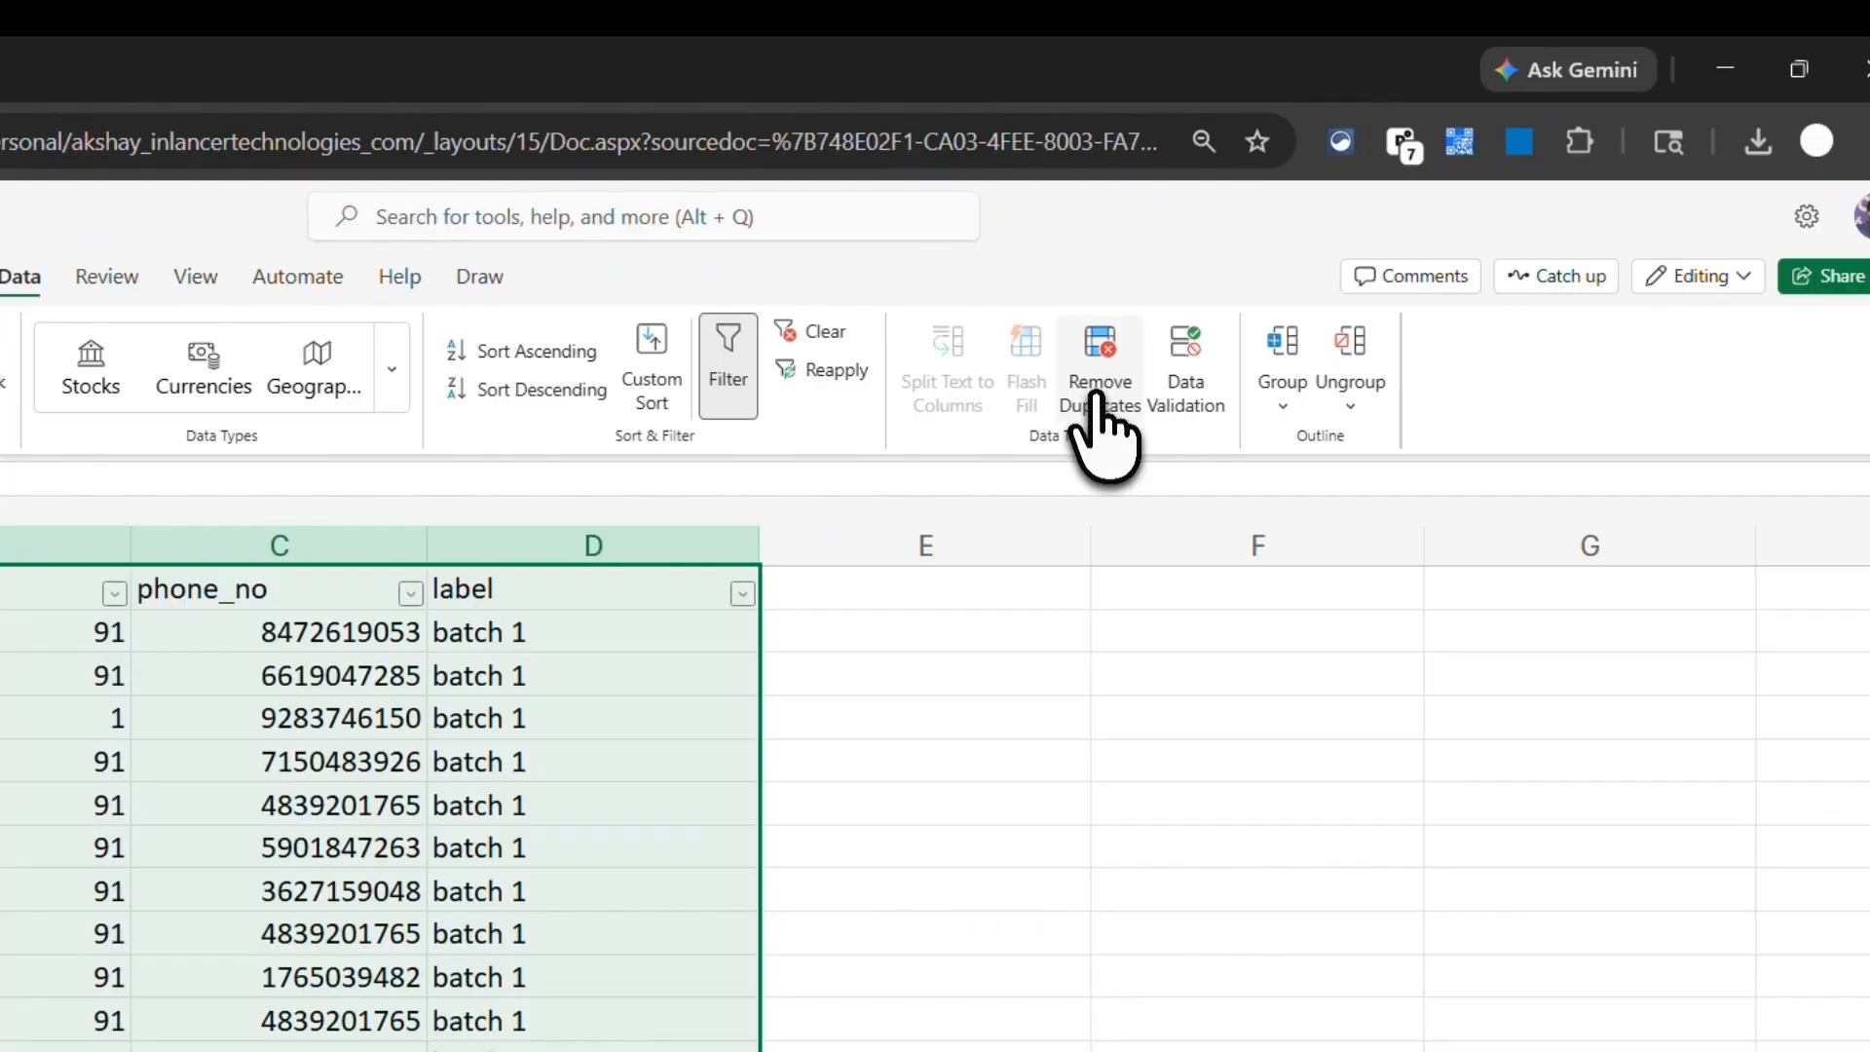
pyautogui.click(1090, 394)
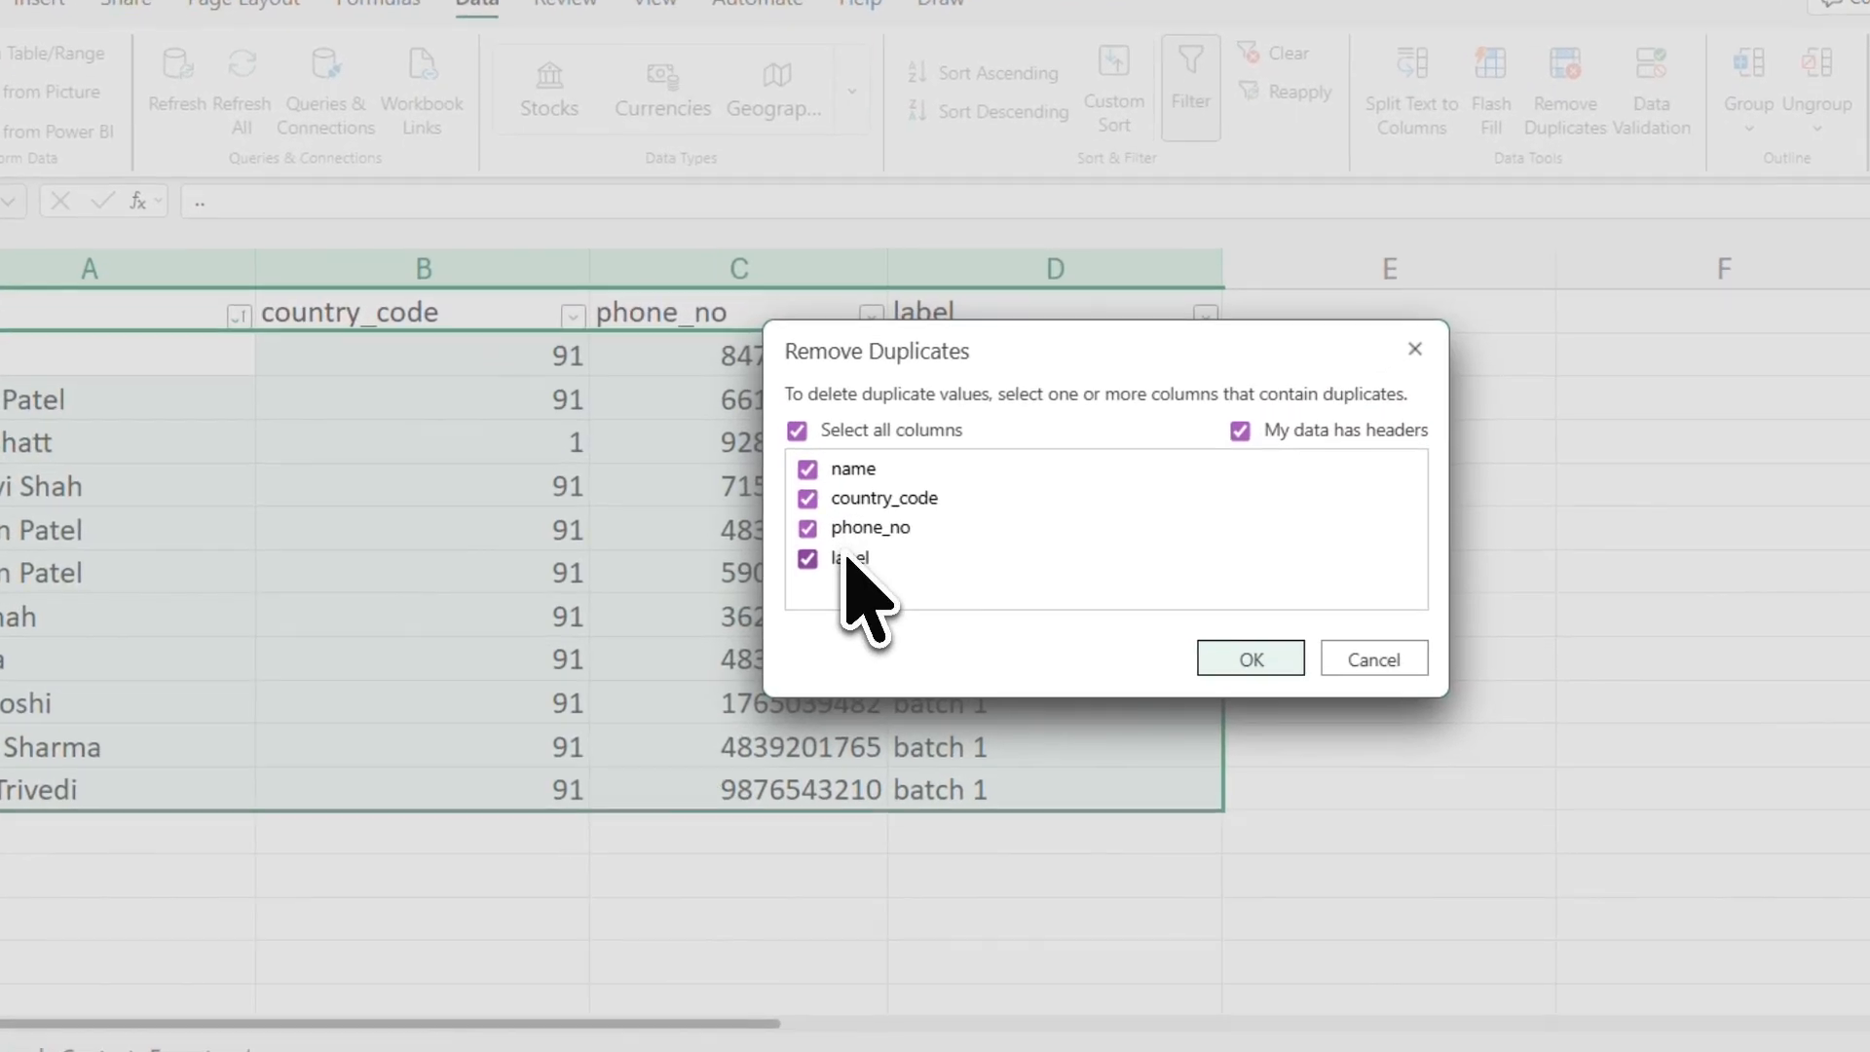
pyautogui.click(769, 580)
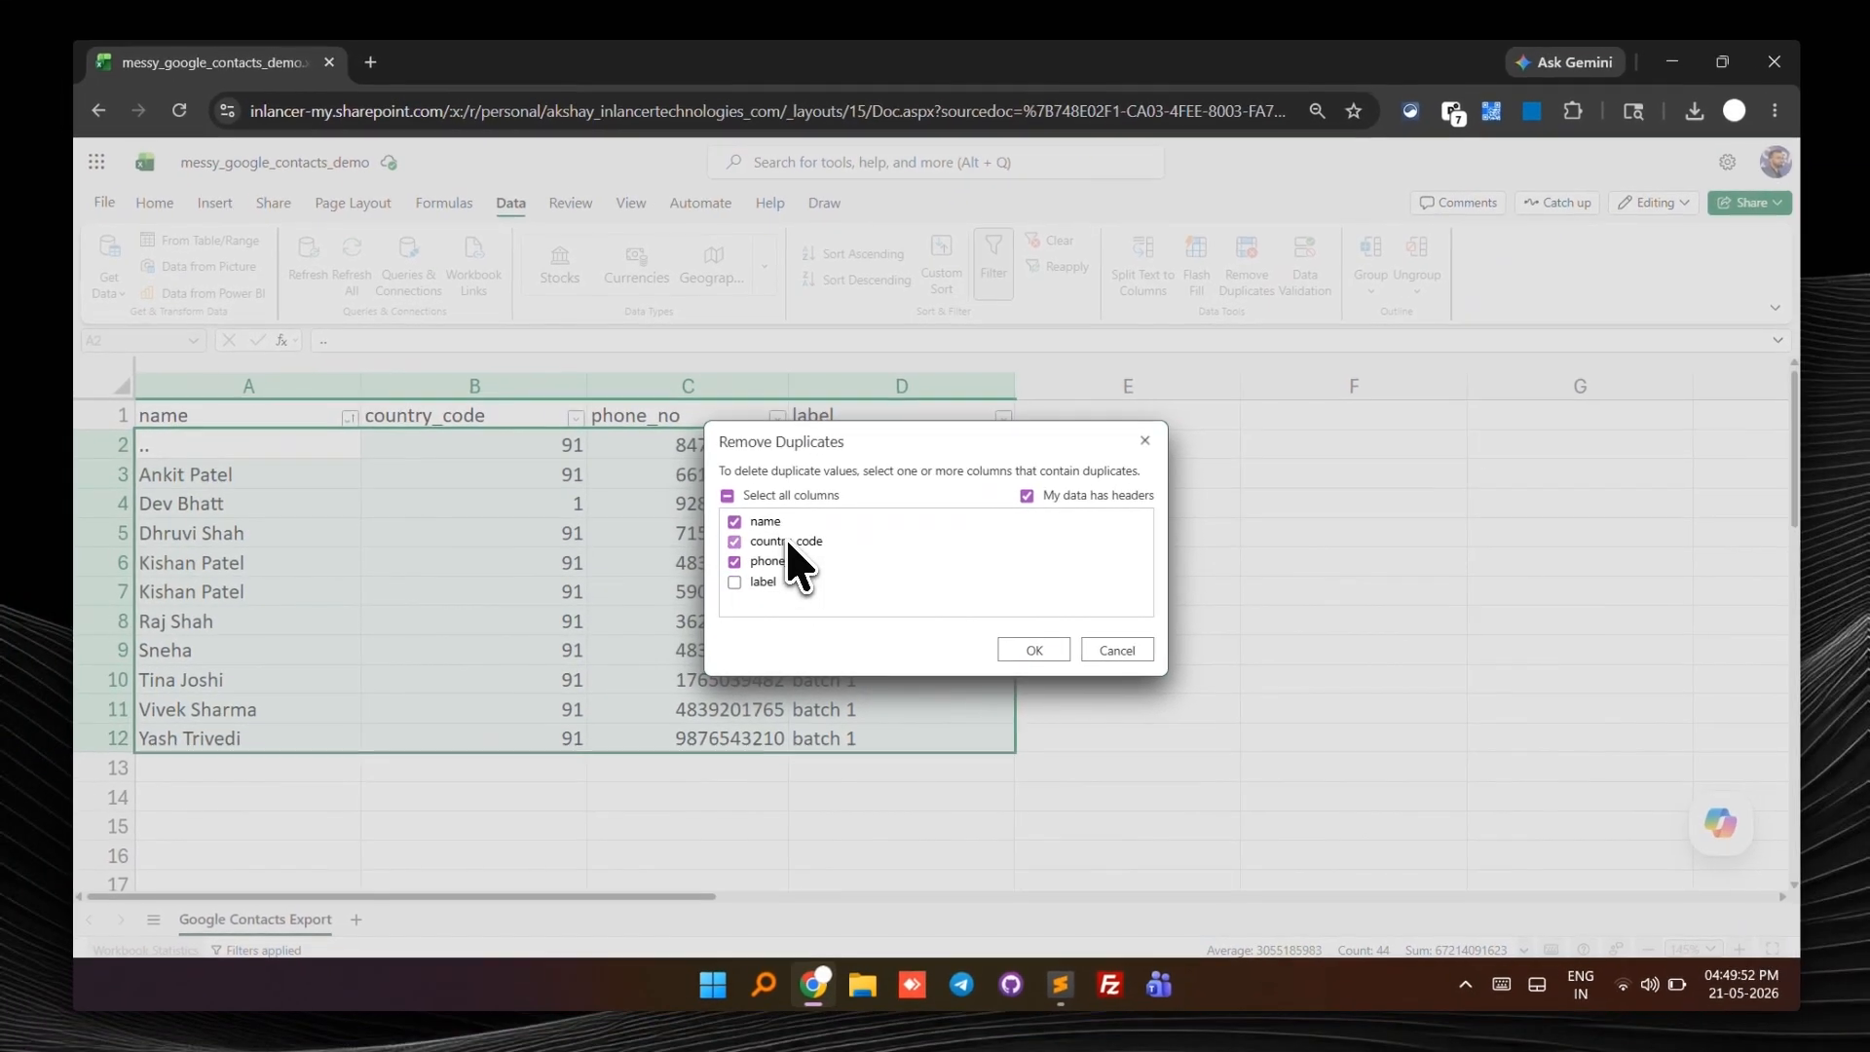
pyautogui.click(801, 531)
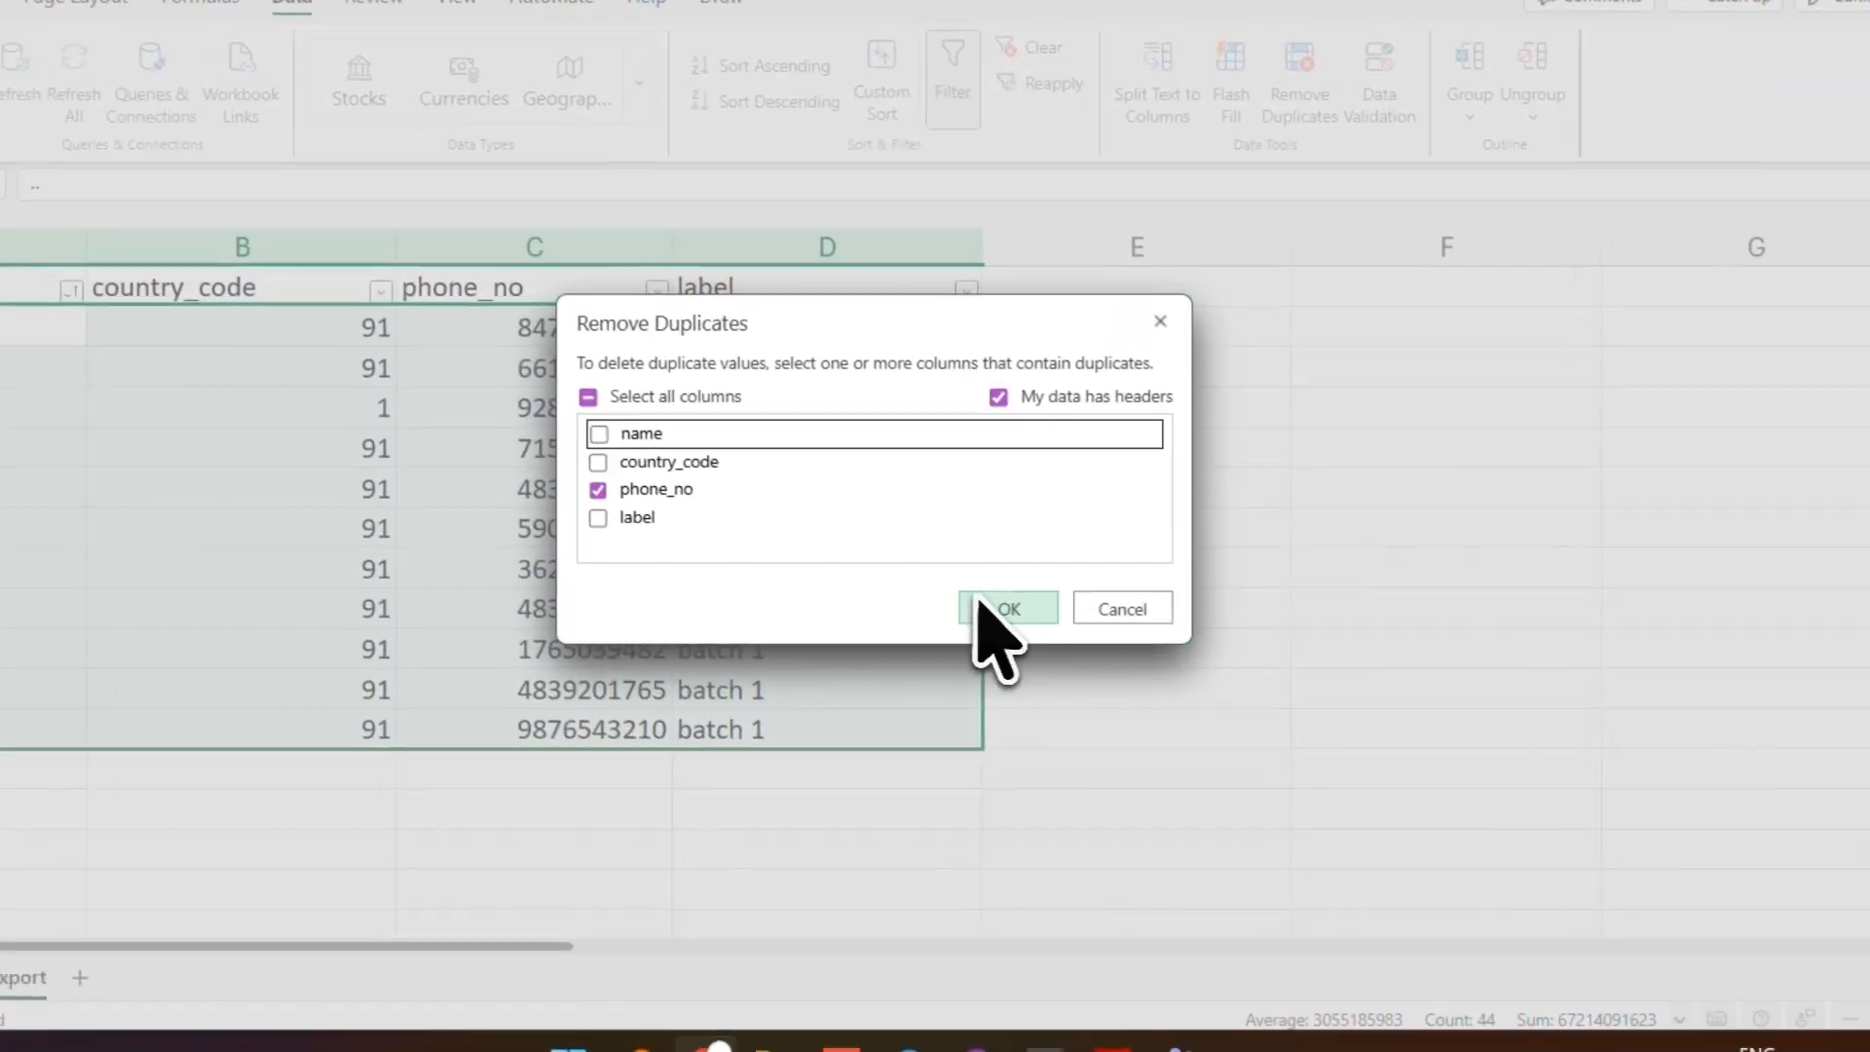
pyautogui.click(979, 602)
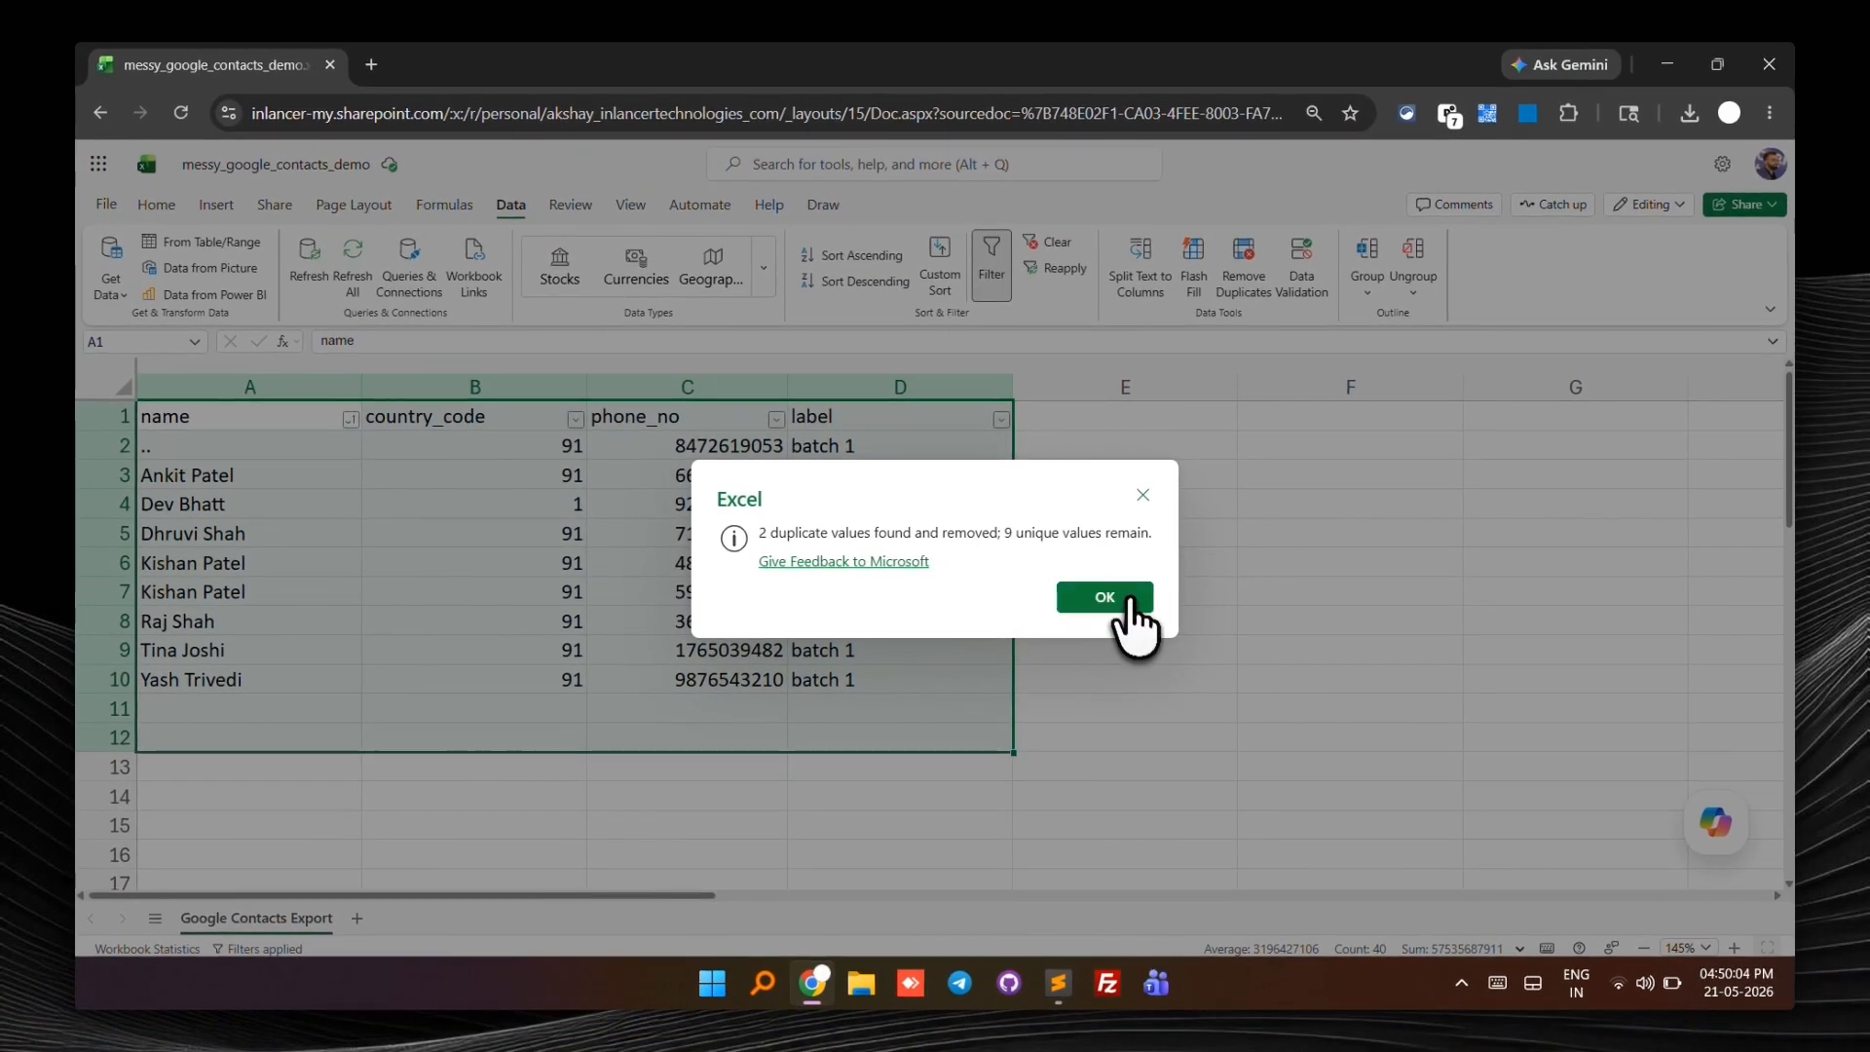
pyautogui.click(1133, 609)
pyautogui.click(766, 704)
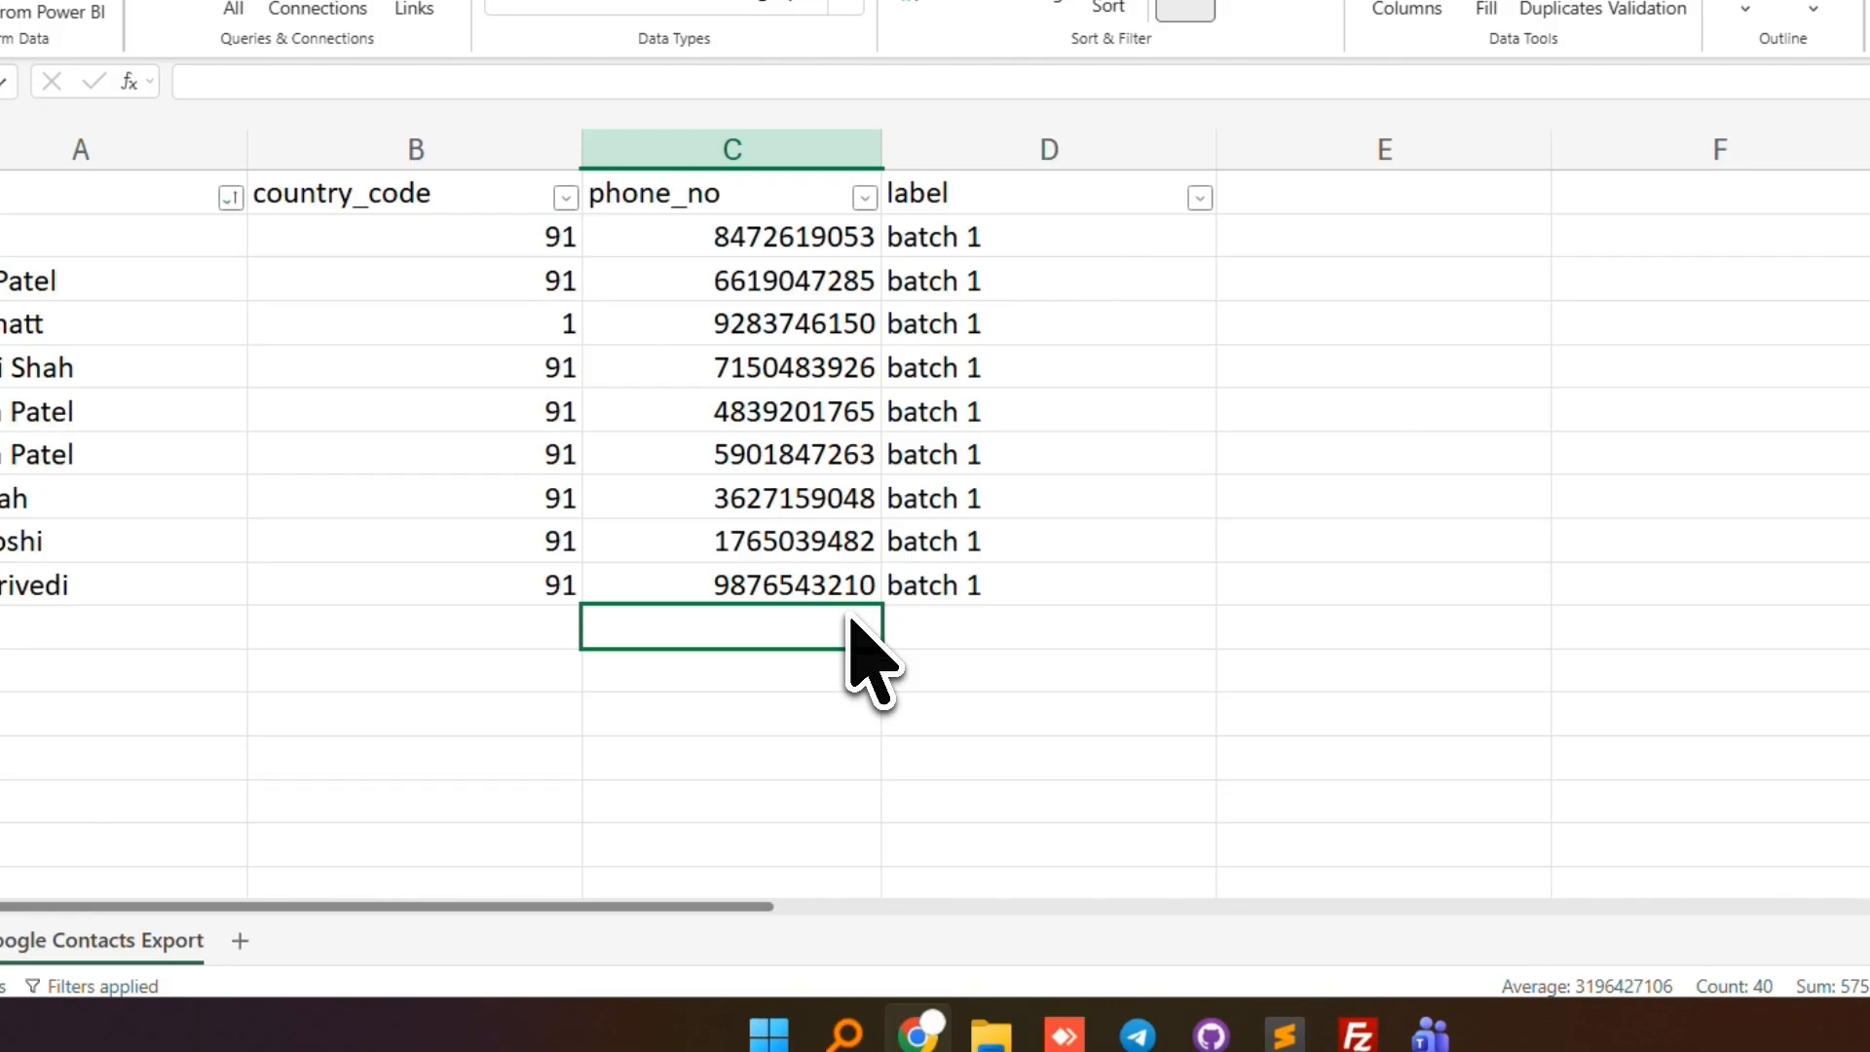